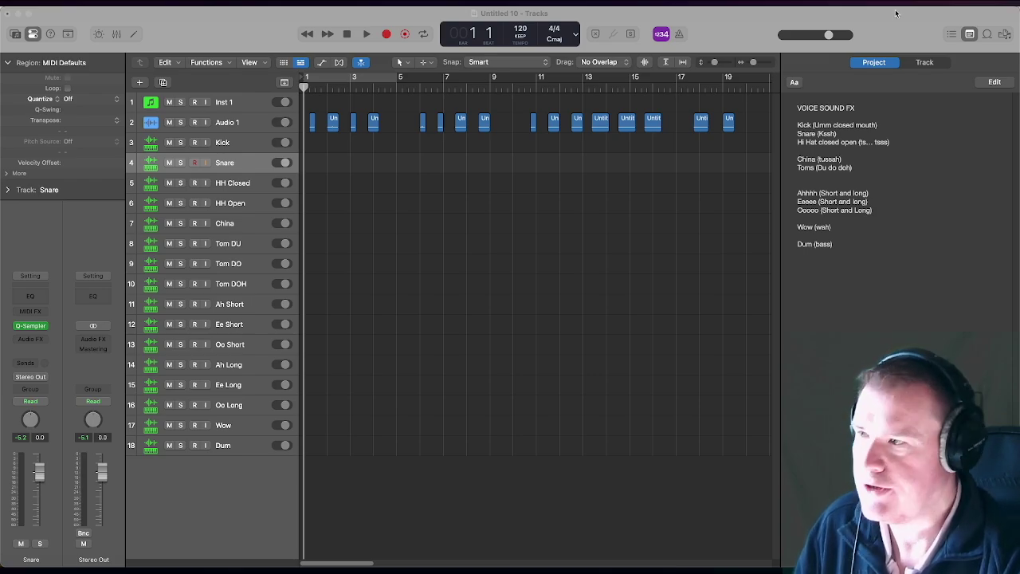
- Review the Audio 1 regions and the voice sound notes, and audition the Kick track's sample in Quick Sampler
{"action": "left_click", "coordinate": [255, 122]}
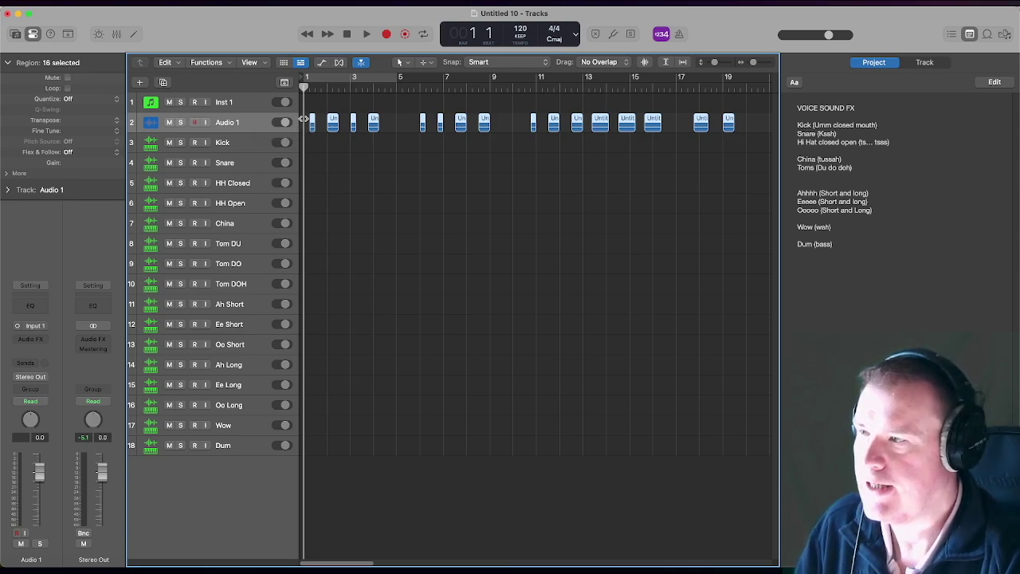
{"action": "left_click", "coordinate": [885, 231]}
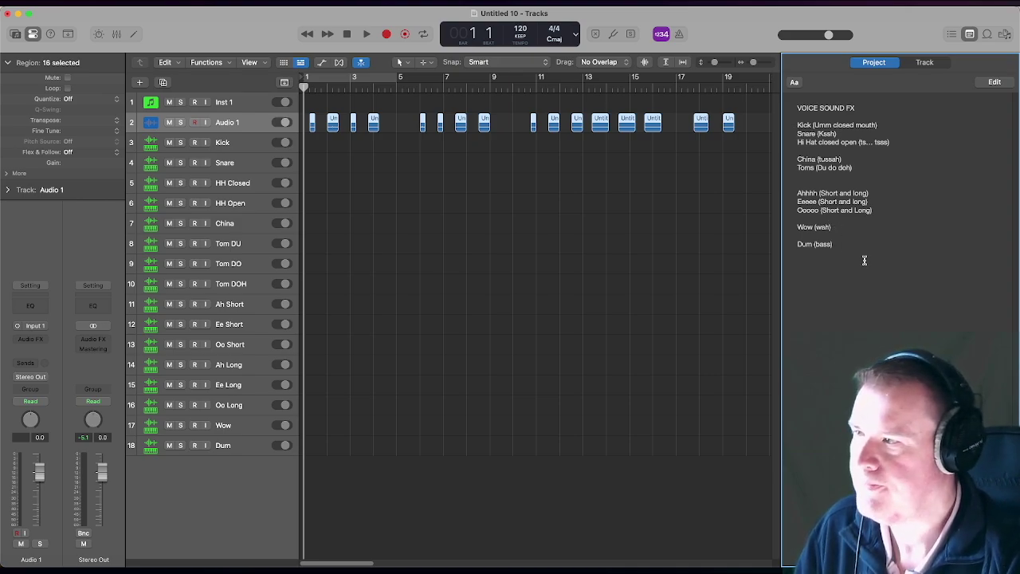
{"action": "left_click", "coordinate": [255, 143]}
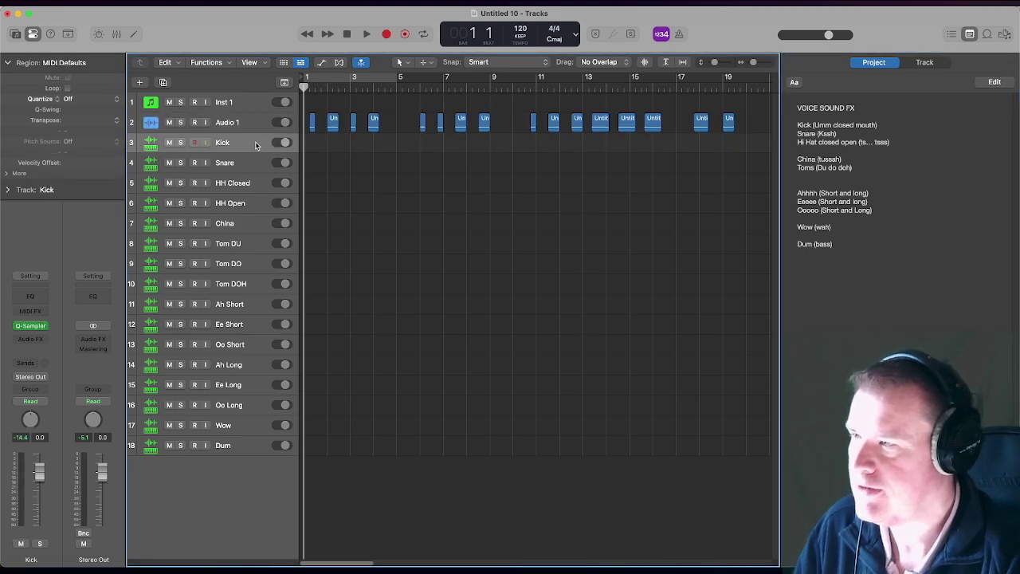
{"action": "left_click", "coordinate": [31, 326]}
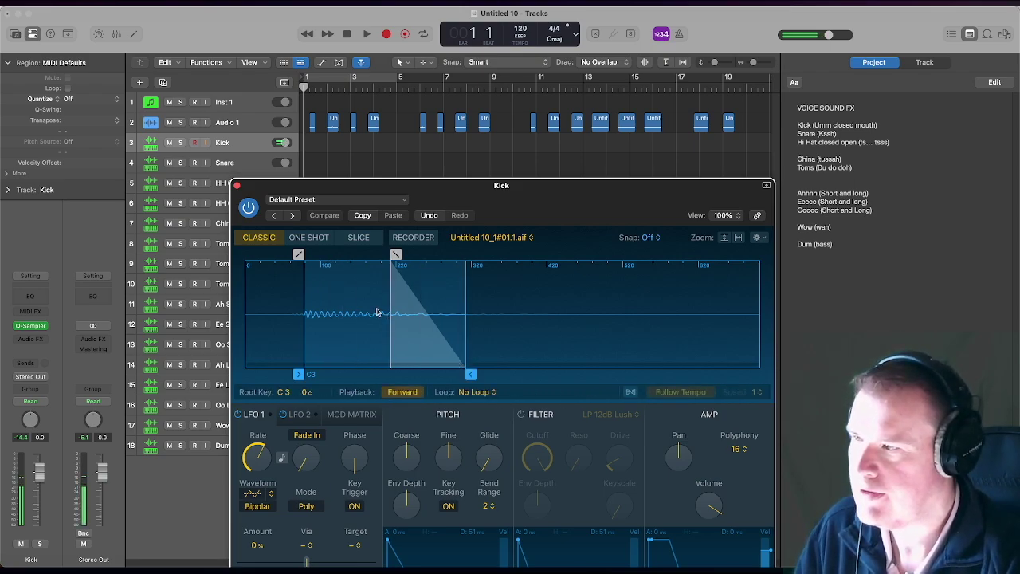
{"action": "left_click", "coordinate": [233, 165]}
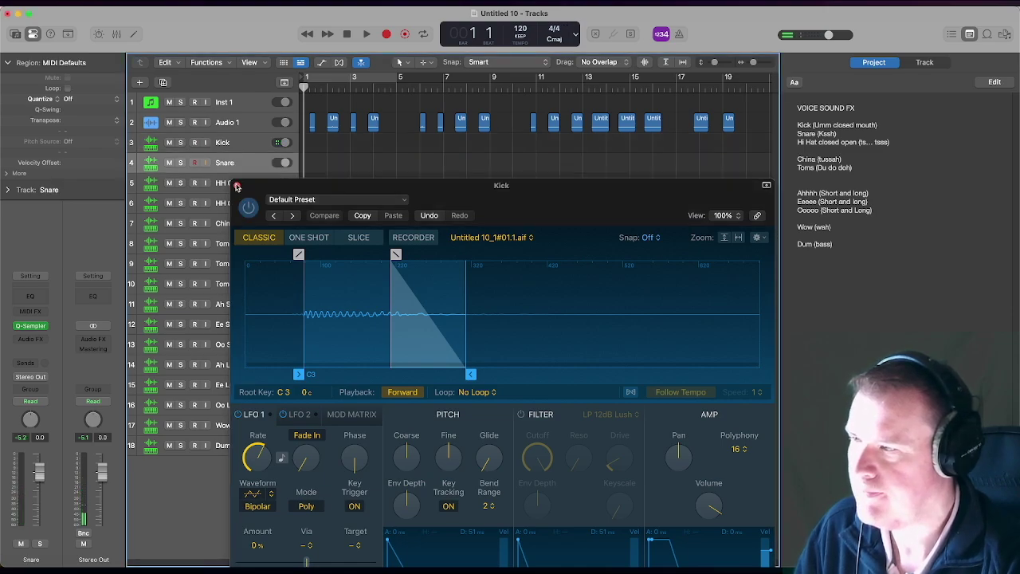
{"action": "left_click", "coordinate": [237, 185]}
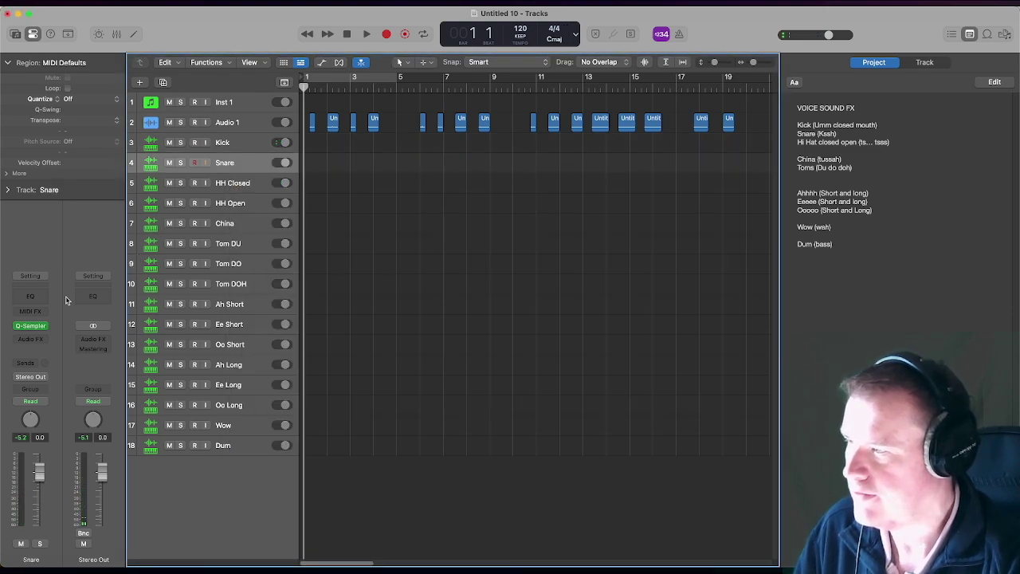
- Audition the Snare and HH Closed samples in their Quick Sampler instruments
{"action": "left_click", "coordinate": [31, 326]}
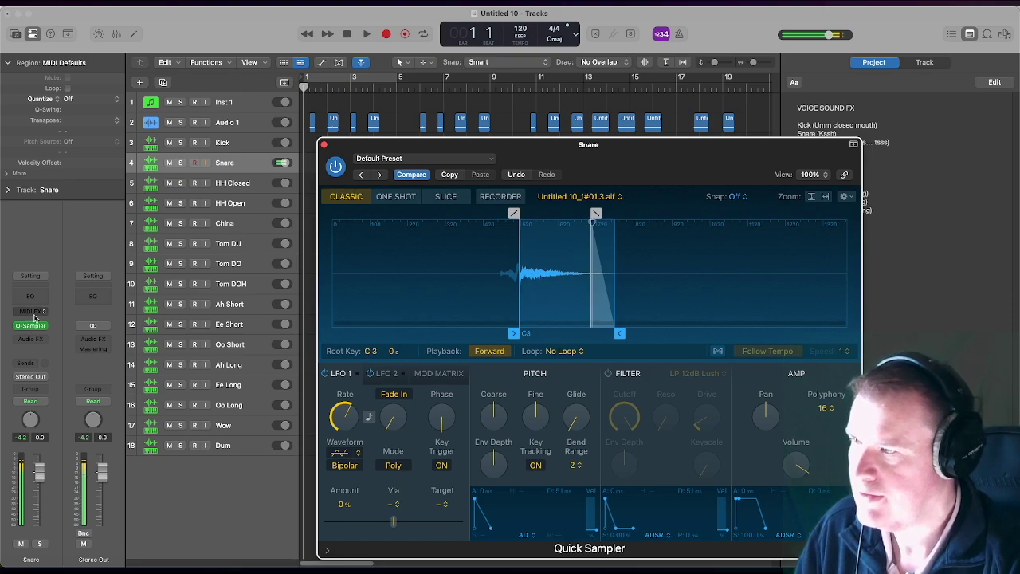
{"action": "left_click", "coordinate": [324, 144]}
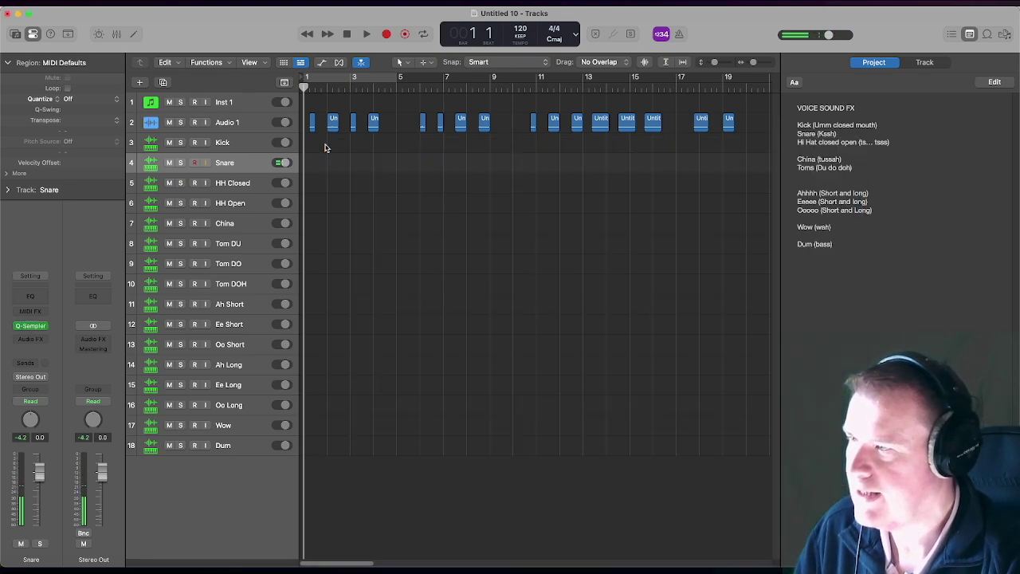
{"action": "left_click", "coordinate": [250, 188]}
{"action": "left_click", "coordinate": [31, 326]}
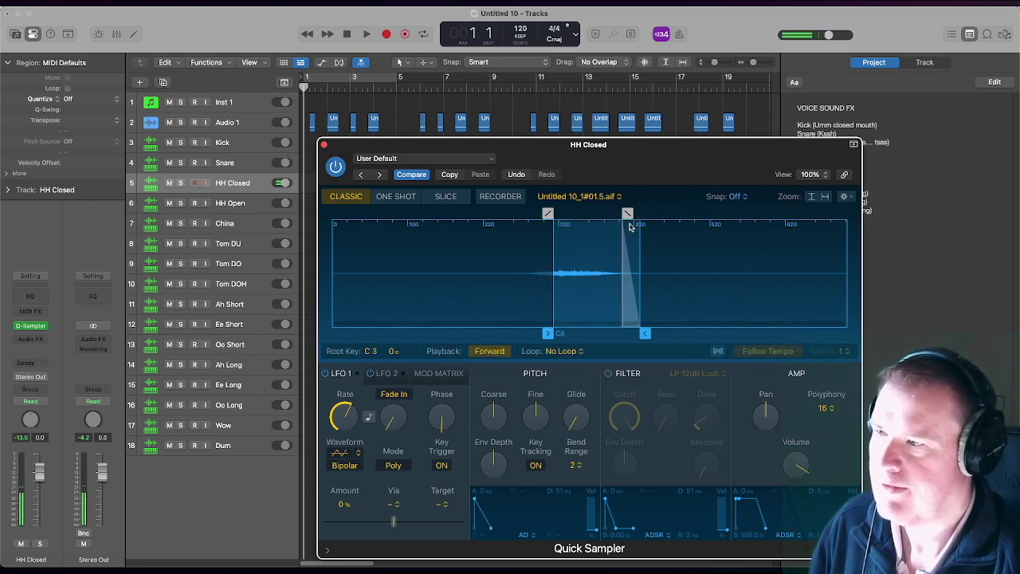
{"action": "left_click", "coordinate": [323, 144]}
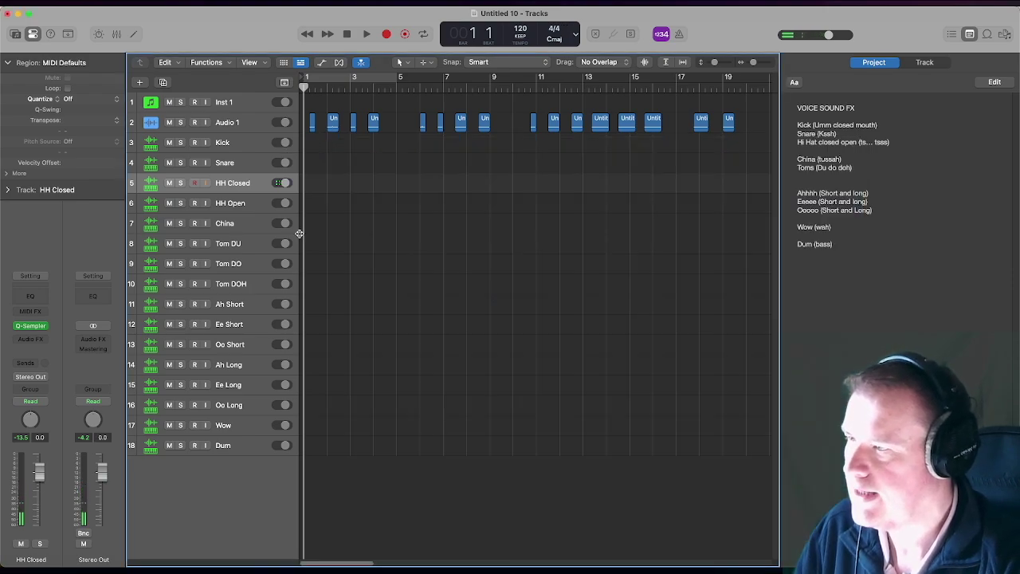
- Audition the looped Ah Long sample in Quick Sampler, close it, and return to the Kick and Inst 1 tracks
{"action": "left_click", "coordinate": [249, 365]}
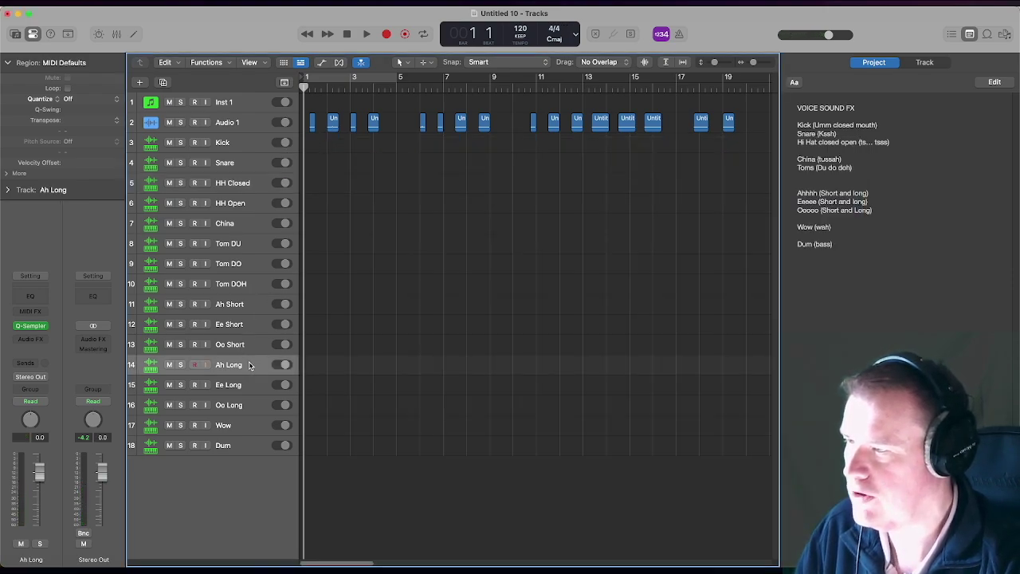
{"action": "left_click", "coordinate": [31, 327]}
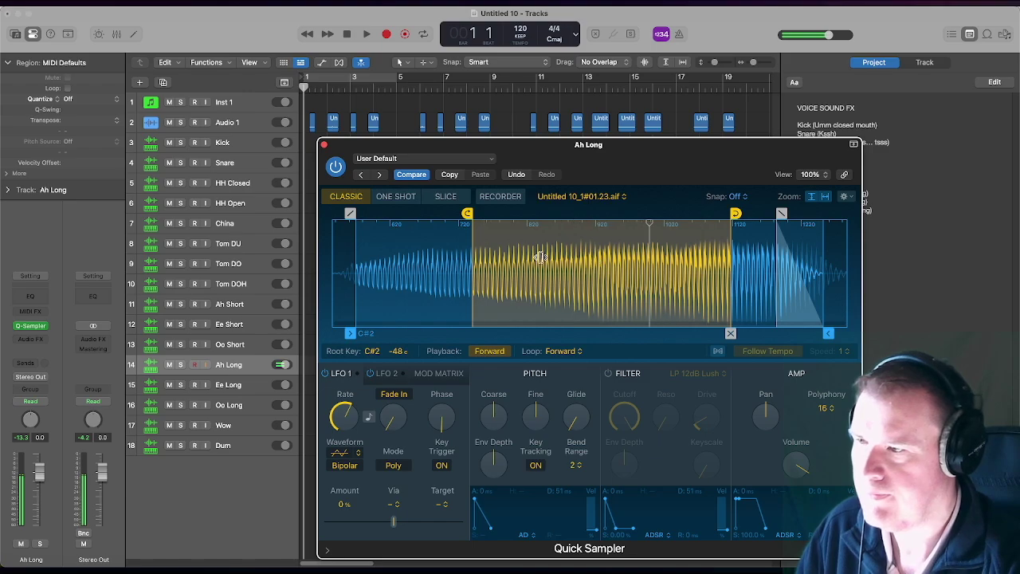
{"action": "left_click", "coordinate": [324, 144]}
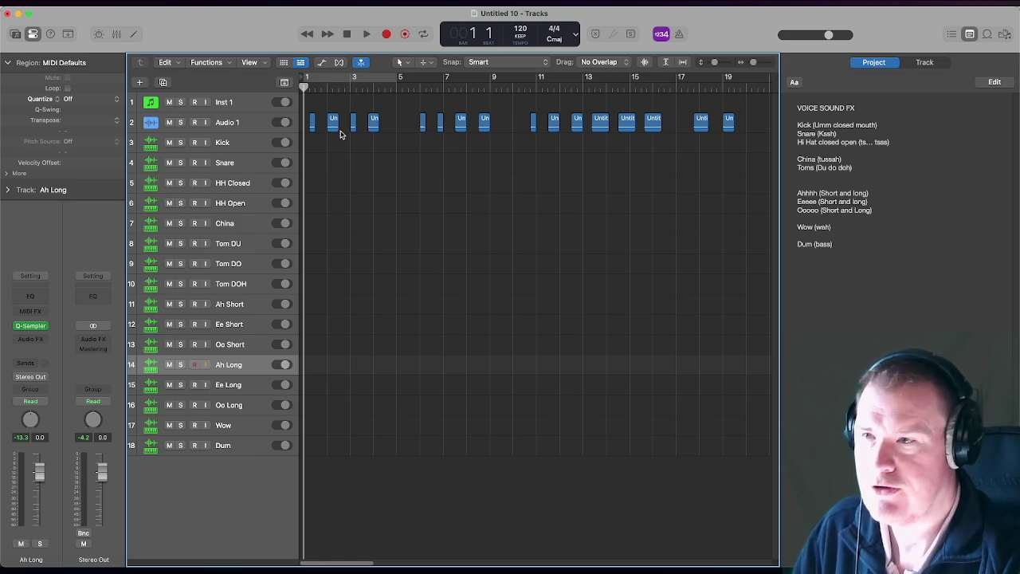
{"action": "left_click", "coordinate": [253, 150]}
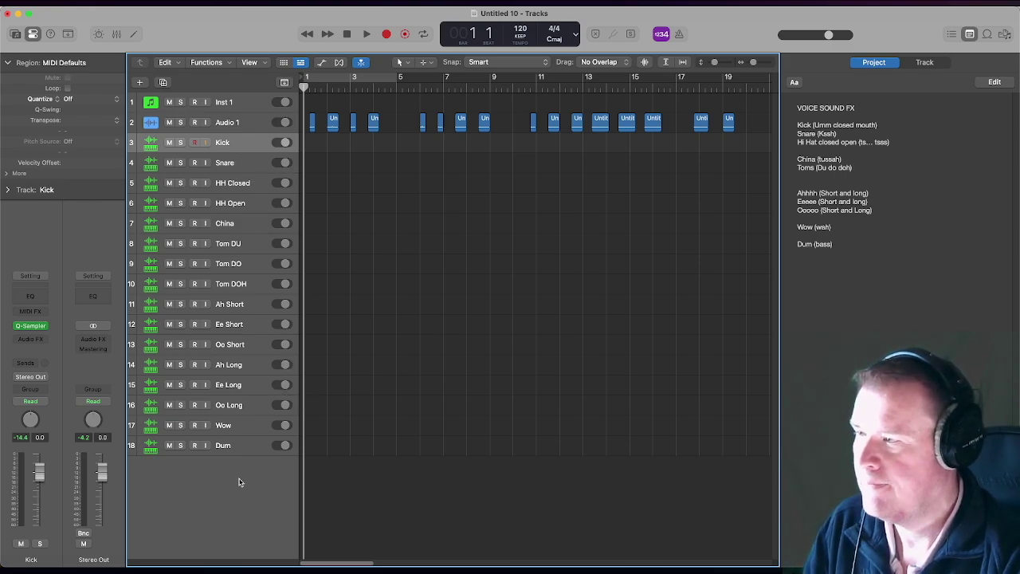
{"action": "left_click", "coordinate": [255, 111]}
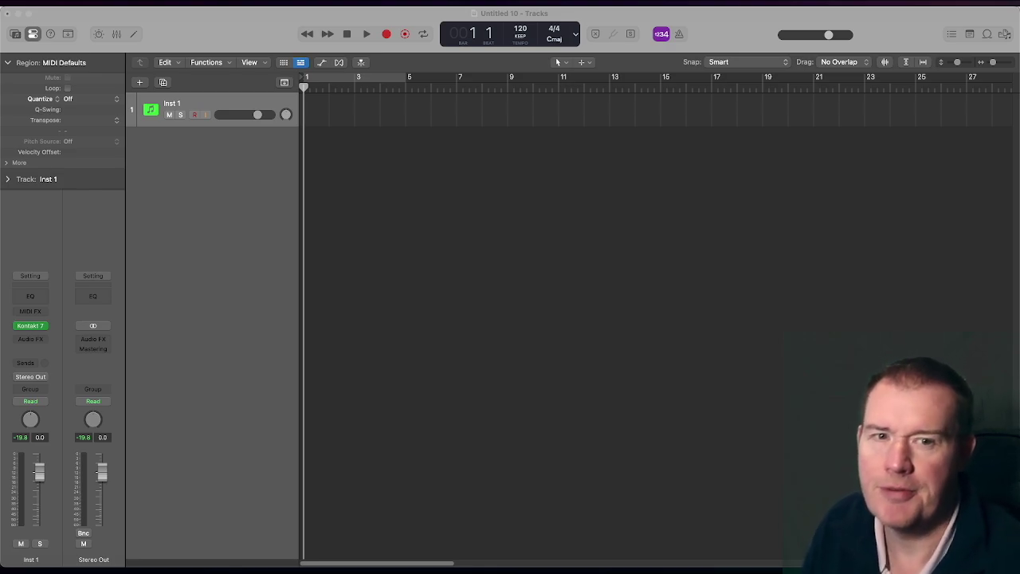
- Show the project notes and create one Mic or Line audio track using Input 1 and Output 1 + 2
{"action": "left_click", "coordinate": [969, 34]}
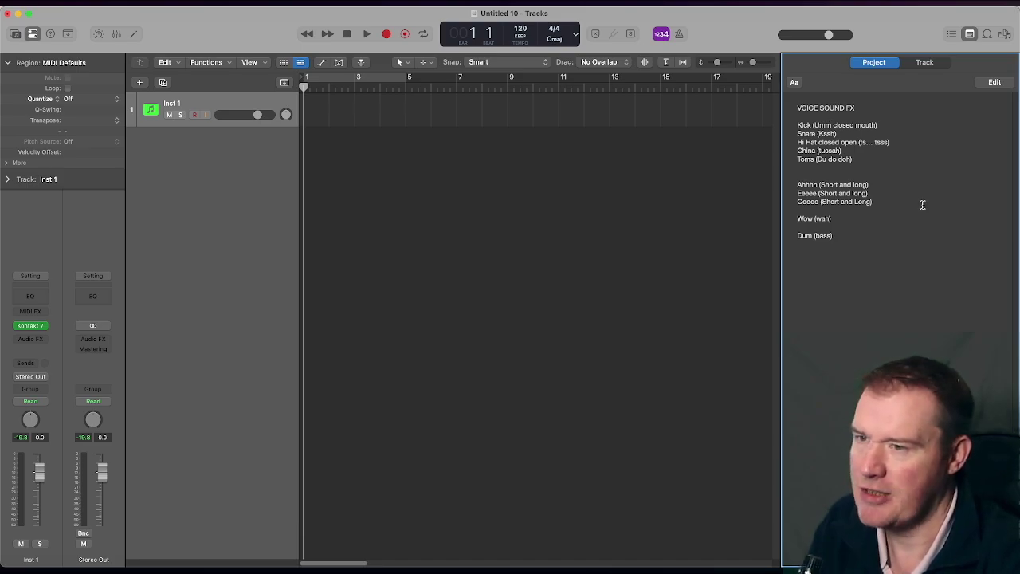
{"action": "left_click", "coordinate": [478, 163]}
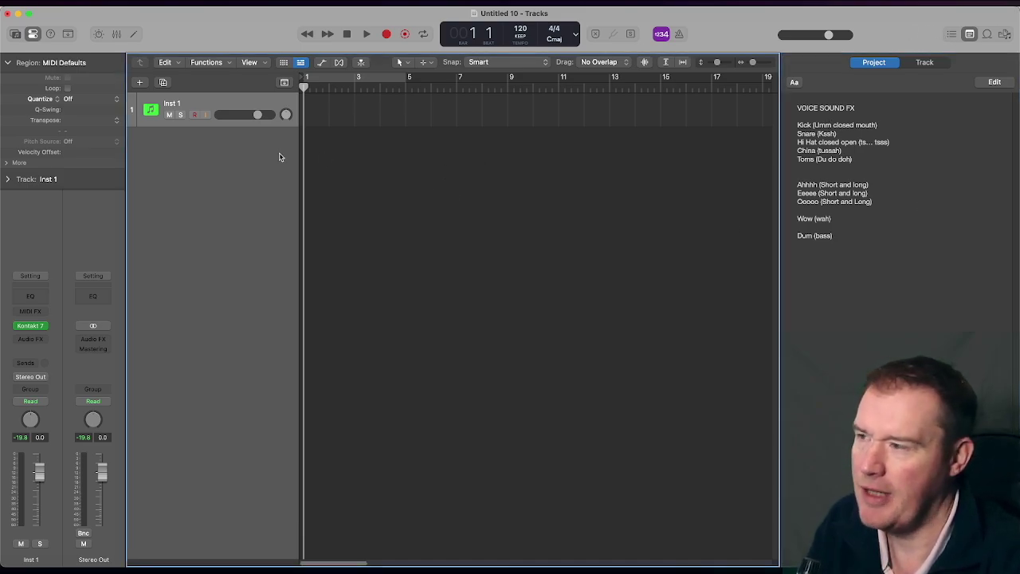
{"action": "left_click", "coordinate": [140, 83]}
{"action": "left_click", "coordinate": [674, 190]}
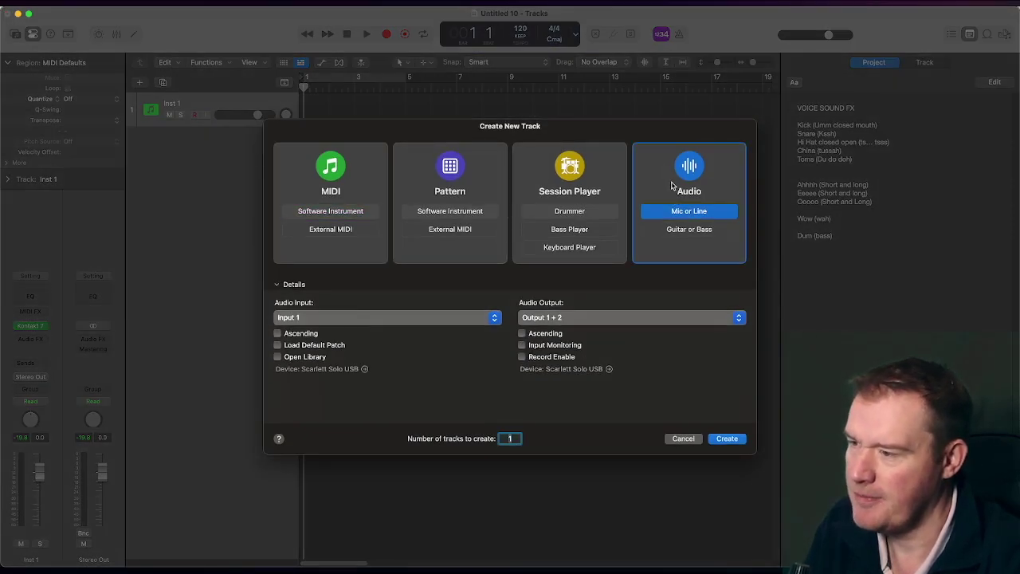
{"action": "left_click", "coordinate": [728, 439]}
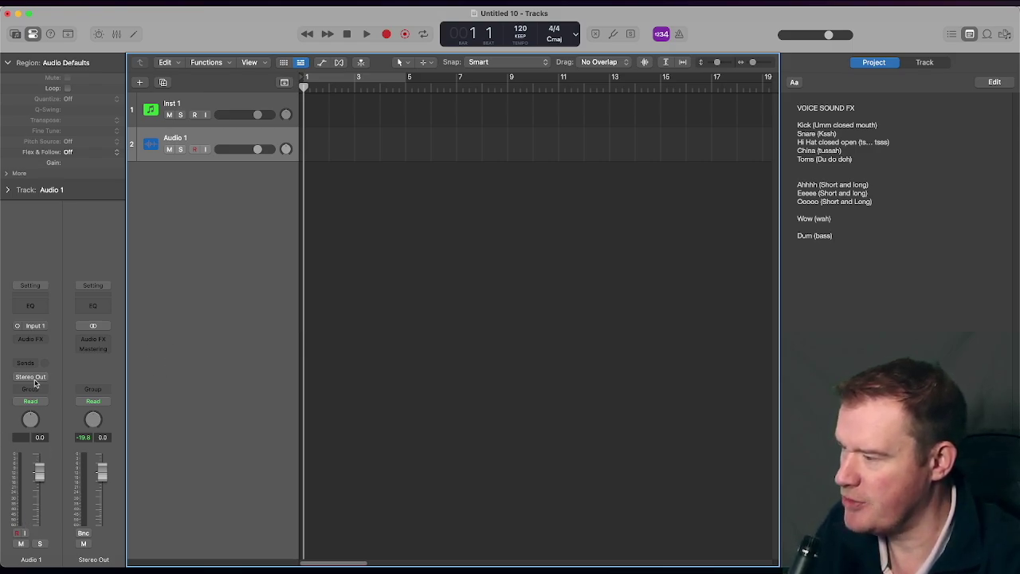
- Check the input sources available for the Audio 1 track, keeping Input 1
{"action": "left_click", "coordinate": [32, 325]}
{"action": "mouse_move", "coordinate": [41, 359]}
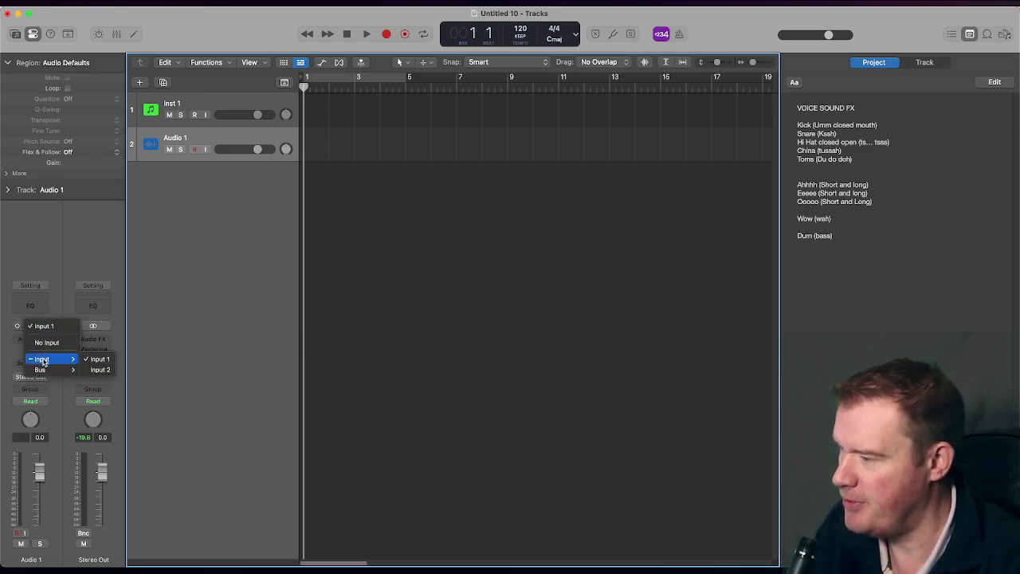
{"action": "left_click", "coordinate": [165, 354]}
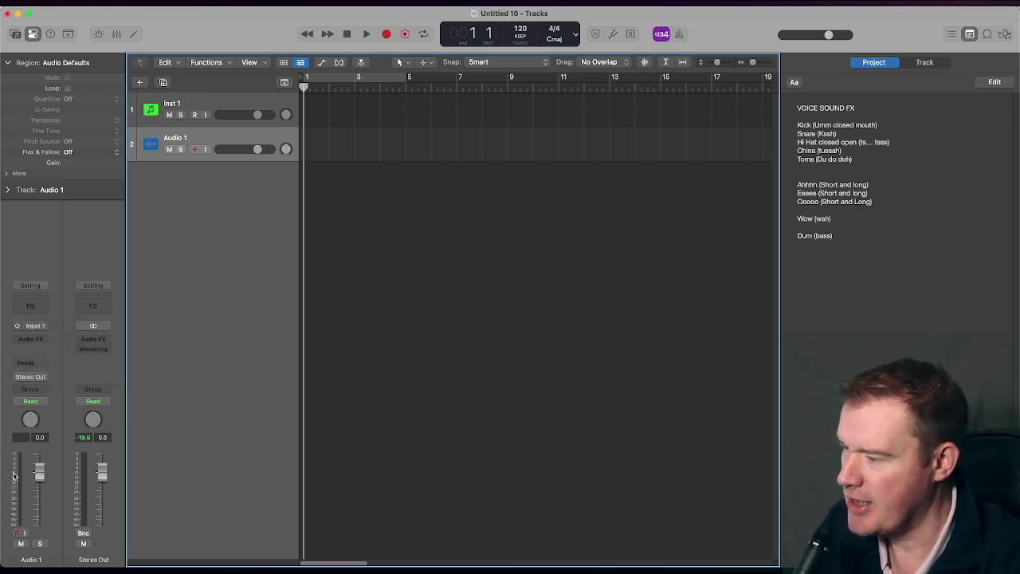
- Arm the Audio 1 track and record the voice sounds listed in the notes, stopping at about bar 23
{"action": "left_click", "coordinate": [195, 150]}
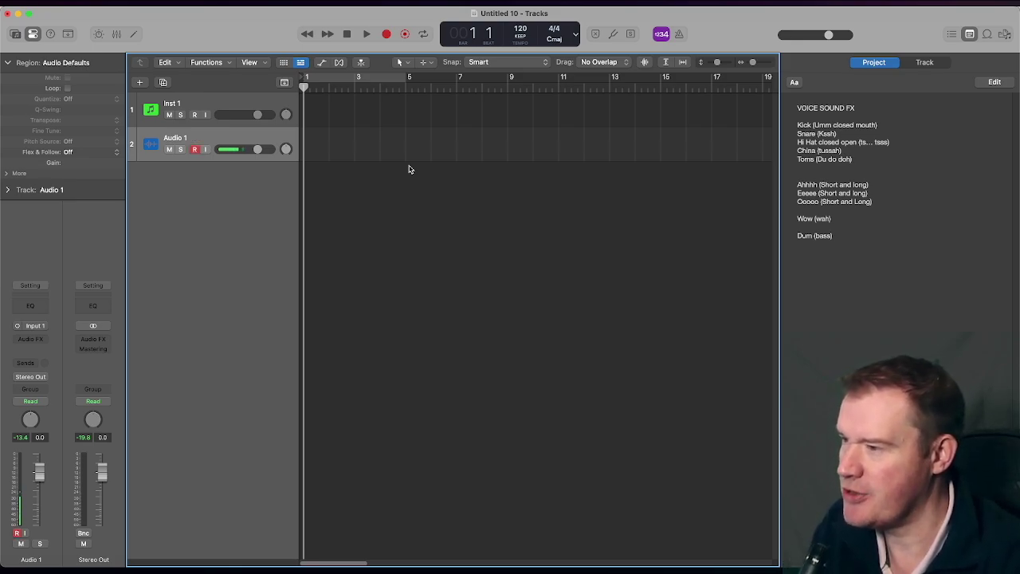
{"action": "left_click", "coordinate": [386, 34]}
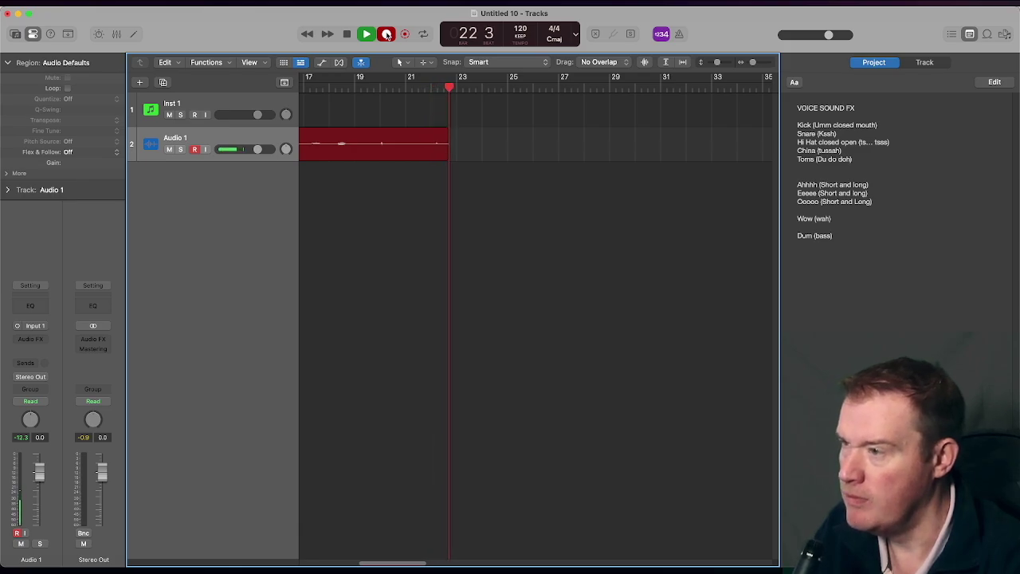
{"action": "left_click", "coordinate": [346, 34]}
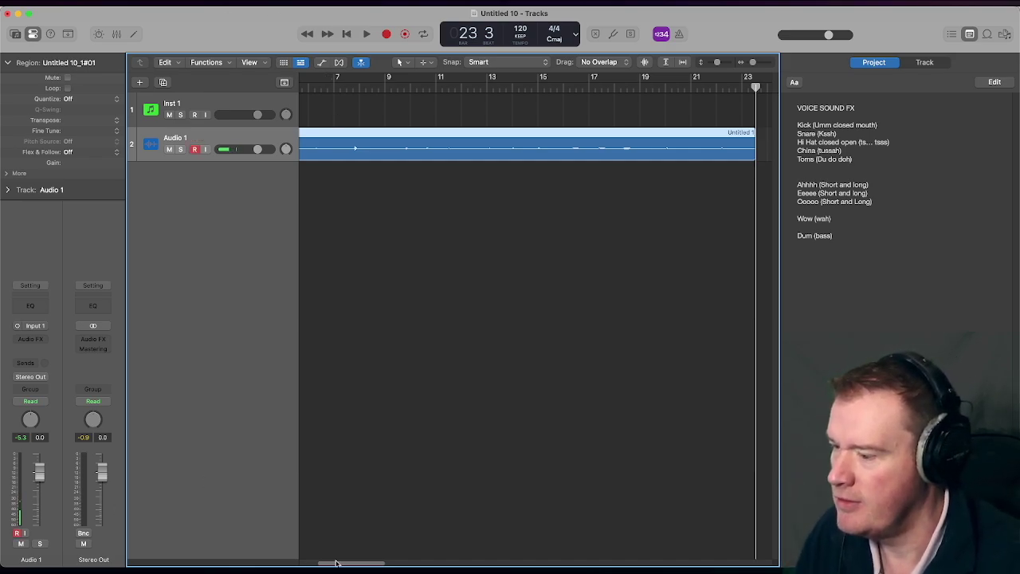
- Hide the project notes and move the playhead back to bar 1 at the start of the recording
{"action": "left_click_drag", "start_coordinate": [336, 564], "coordinate": [167, 539]}
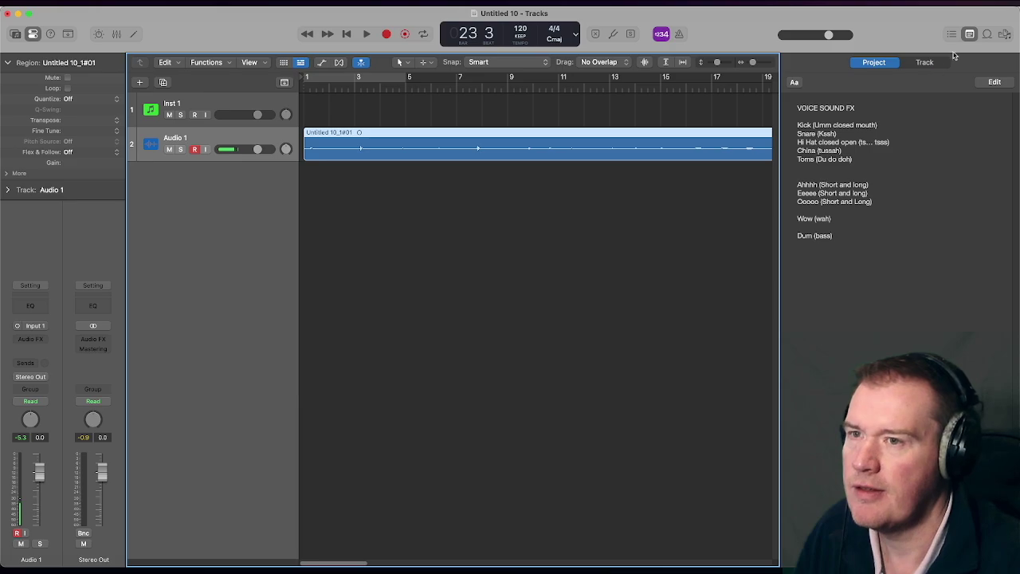
{"action": "left_click", "coordinate": [969, 34]}
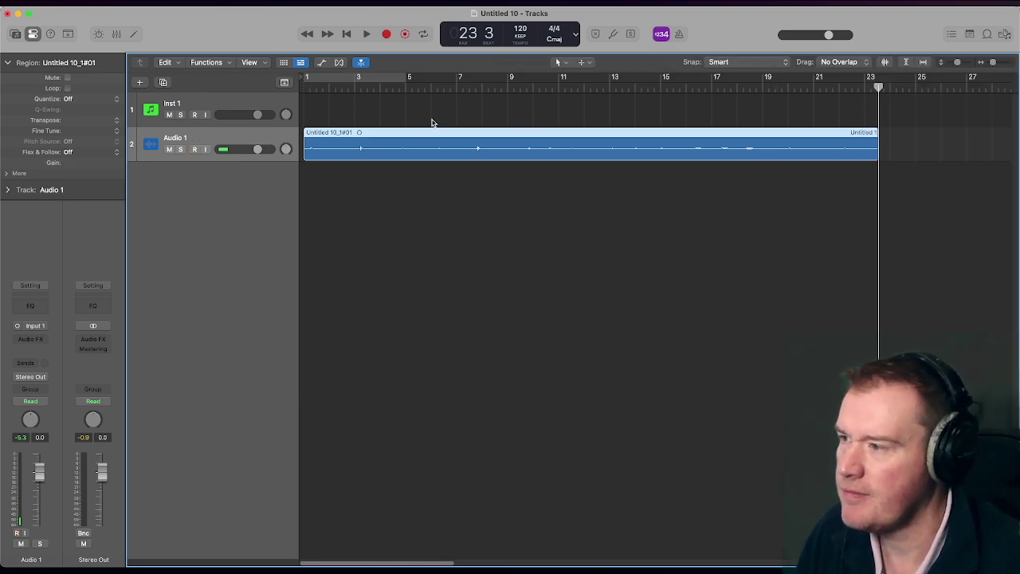
{"action": "left_click", "coordinate": [307, 87]}
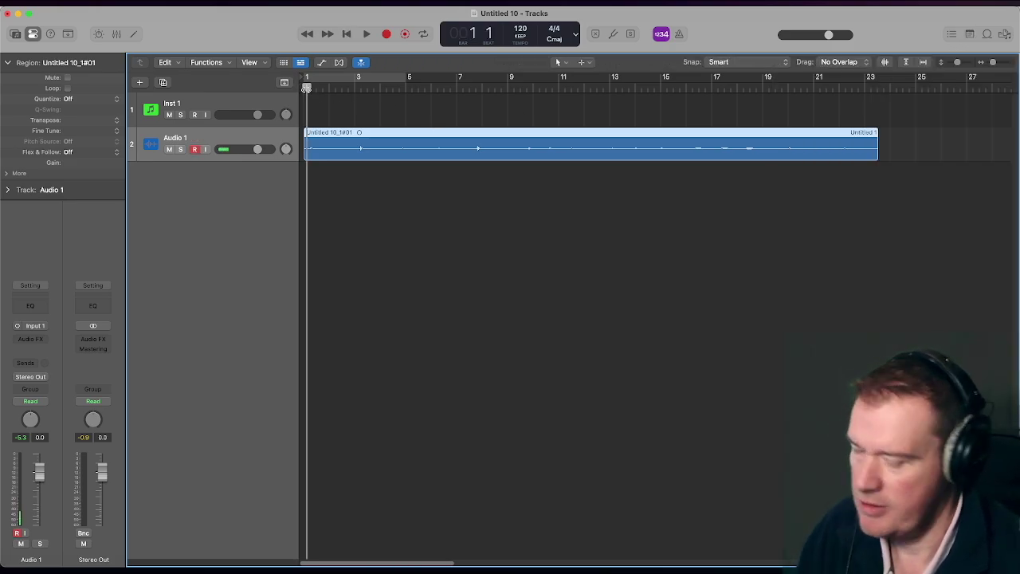
- Play back the Audio 1 recording from the start, around bar 7 and around bar 9, and stop playback
{"action": "key", "text": "space"}
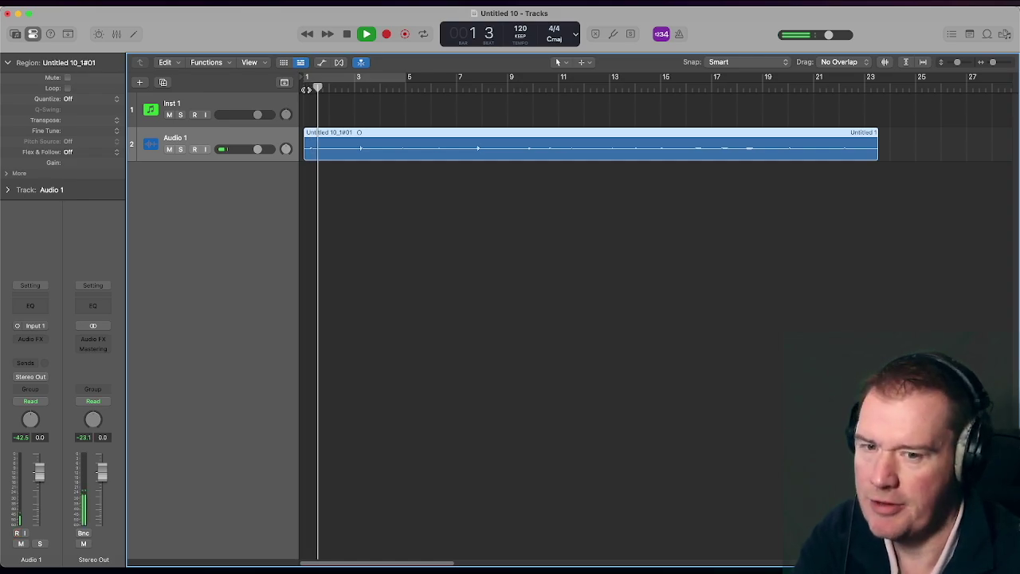
{"action": "left_click", "coordinate": [308, 89]}
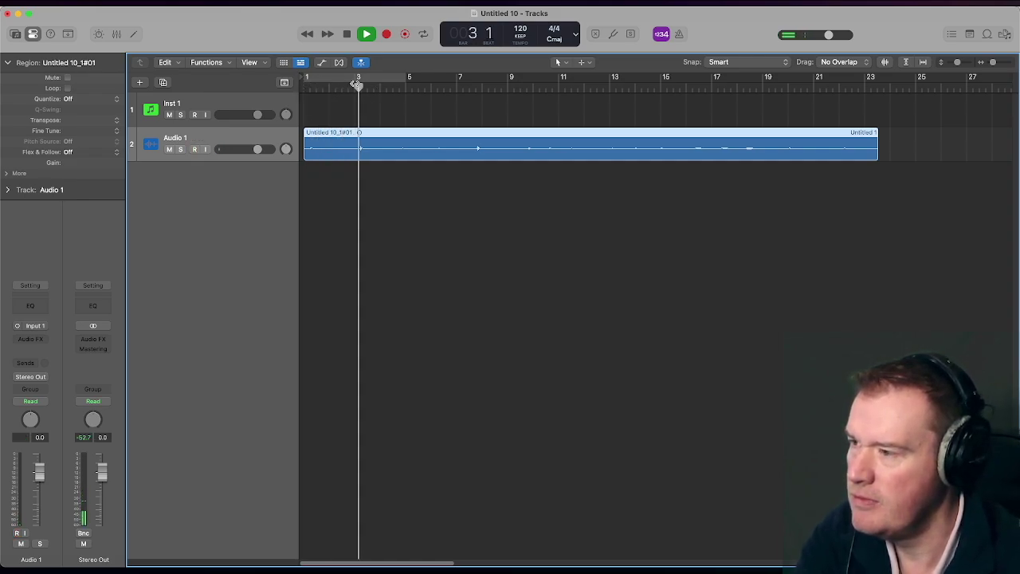
{"action": "left_click", "coordinate": [470, 88]}
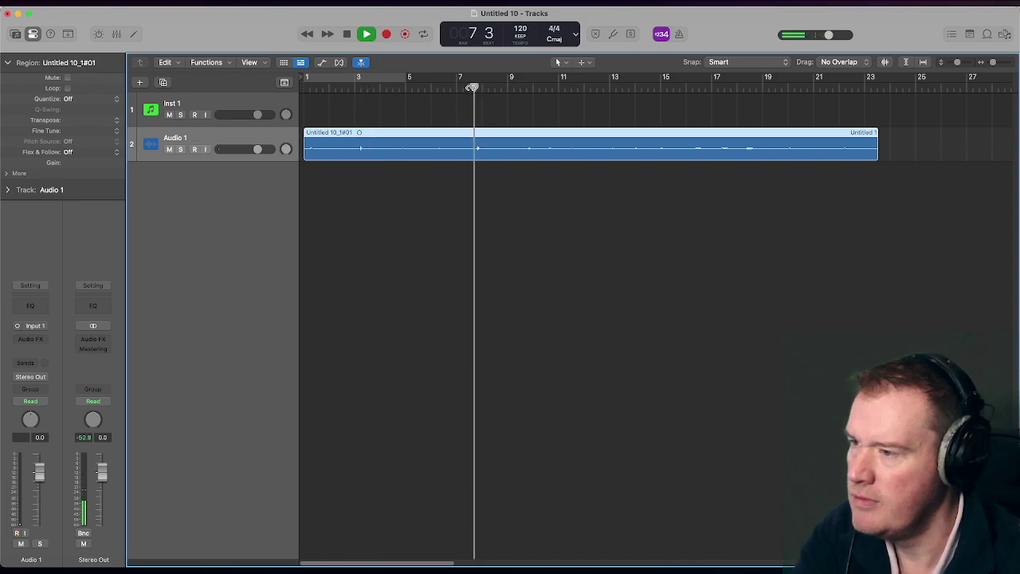
{"action": "left_click", "coordinate": [522, 88]}
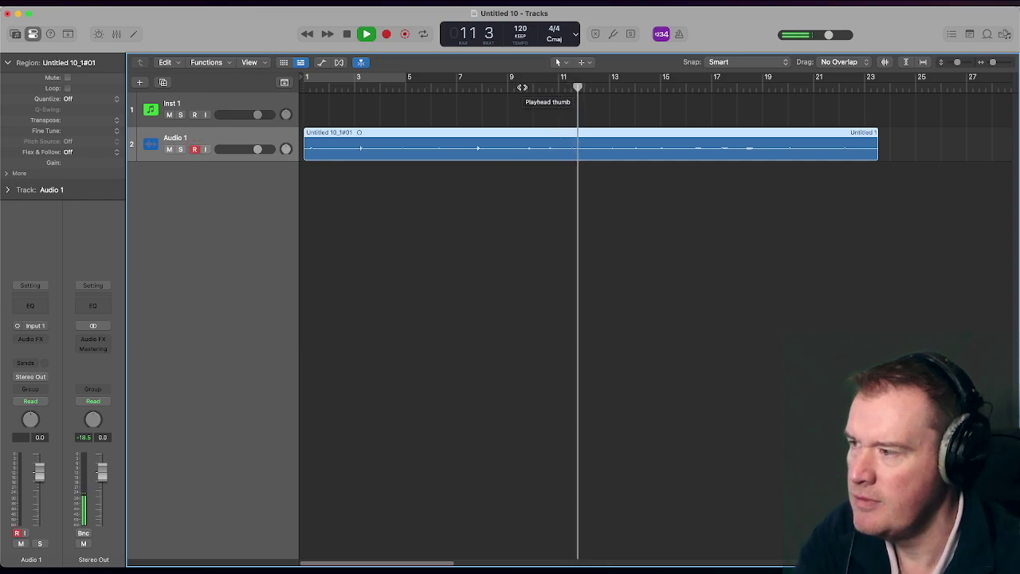
{"action": "key", "text": "space"}
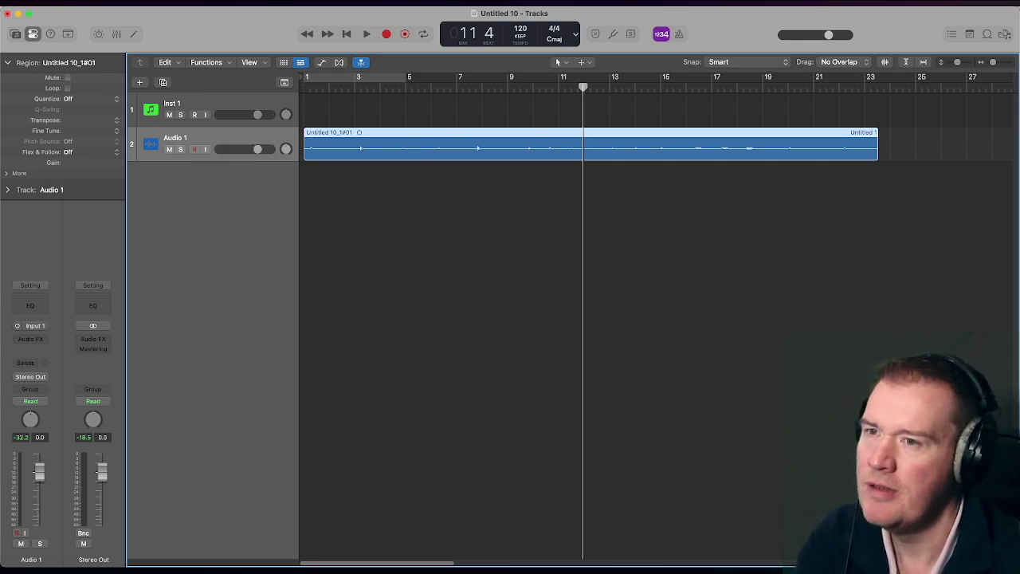
- Enlarge the tracks vertically to show the waveform in detail and choose the Scissors Tool
{"action": "left_click_drag", "start_coordinate": [957, 65], "coordinate": [963, 65]}
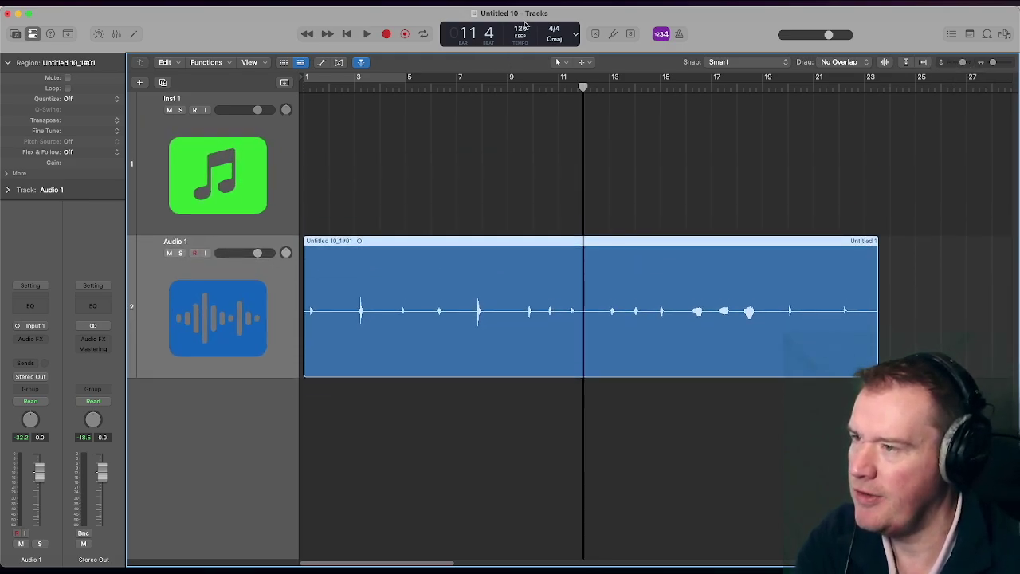
{"action": "left_click", "coordinate": [558, 63]}
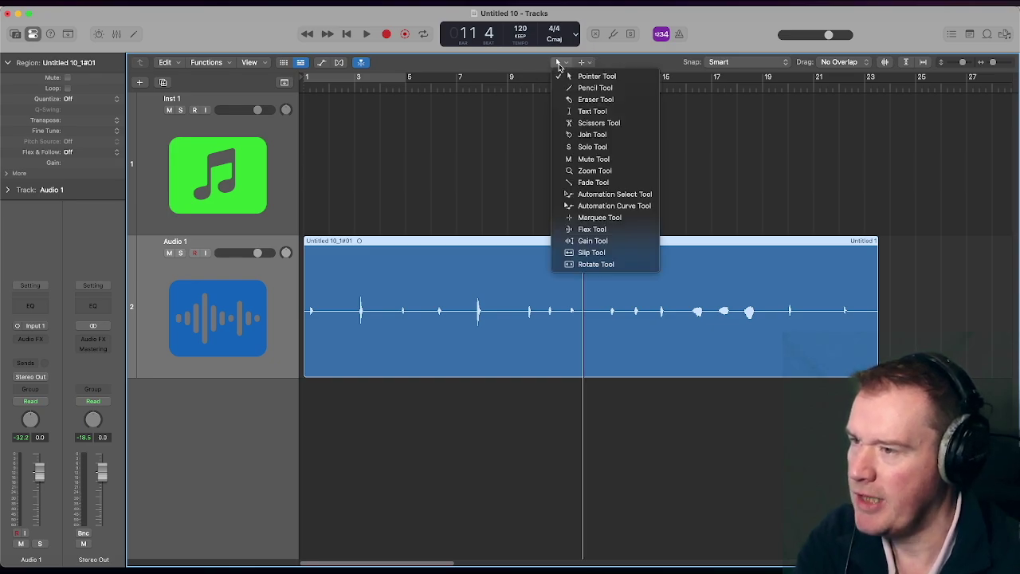
{"action": "left_click", "coordinate": [581, 124]}
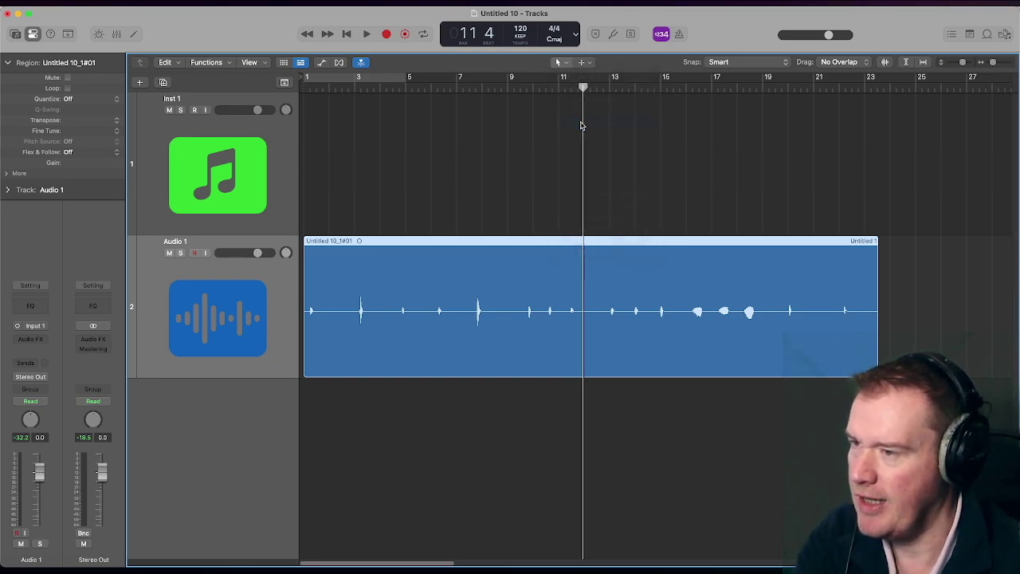
- Split the Audio 1 recording just before and after each of the first three sounds, near bars 1, 3 and 5
{"action": "left_click", "coordinate": [310, 311]}
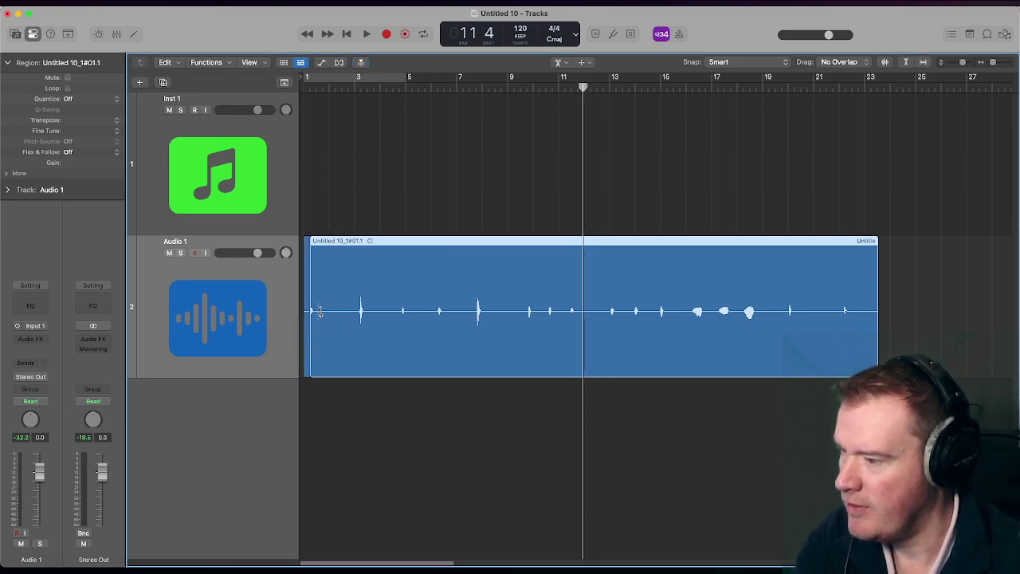
{"action": "left_click", "coordinate": [318, 310]}
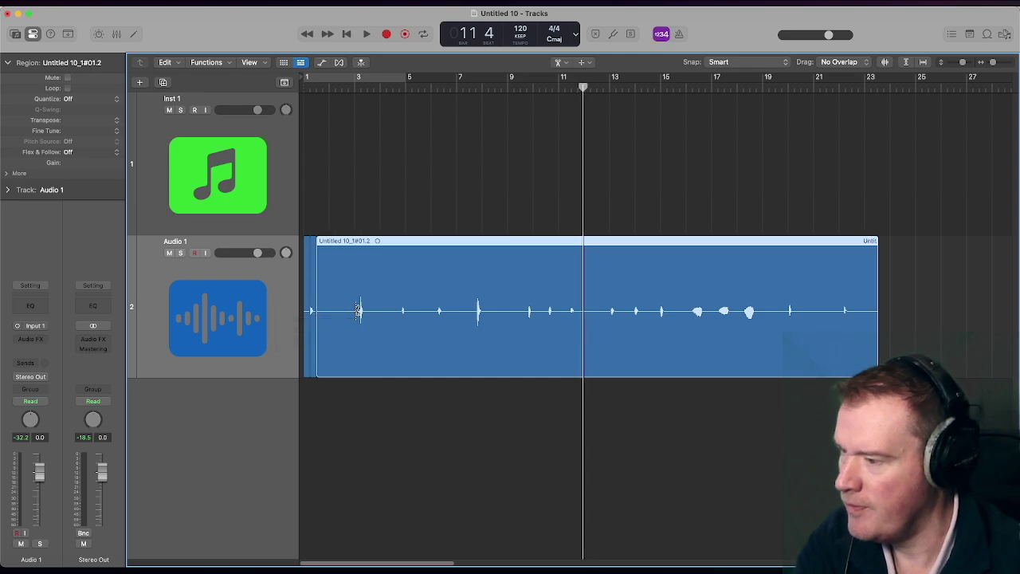
{"action": "left_click", "coordinate": [359, 310]}
{"action": "left_click", "coordinate": [368, 310]}
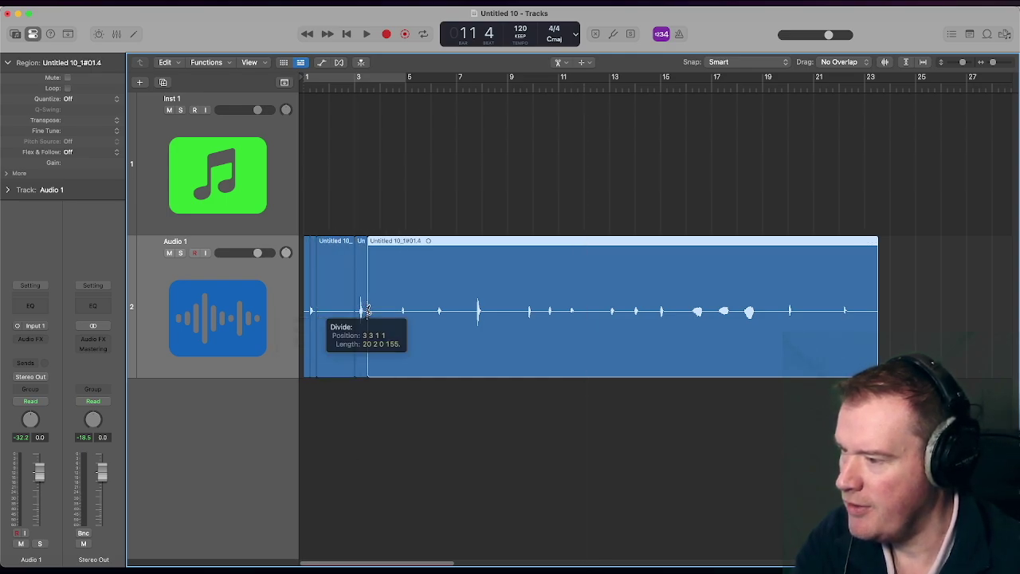
{"action": "left_click", "coordinate": [400, 310]}
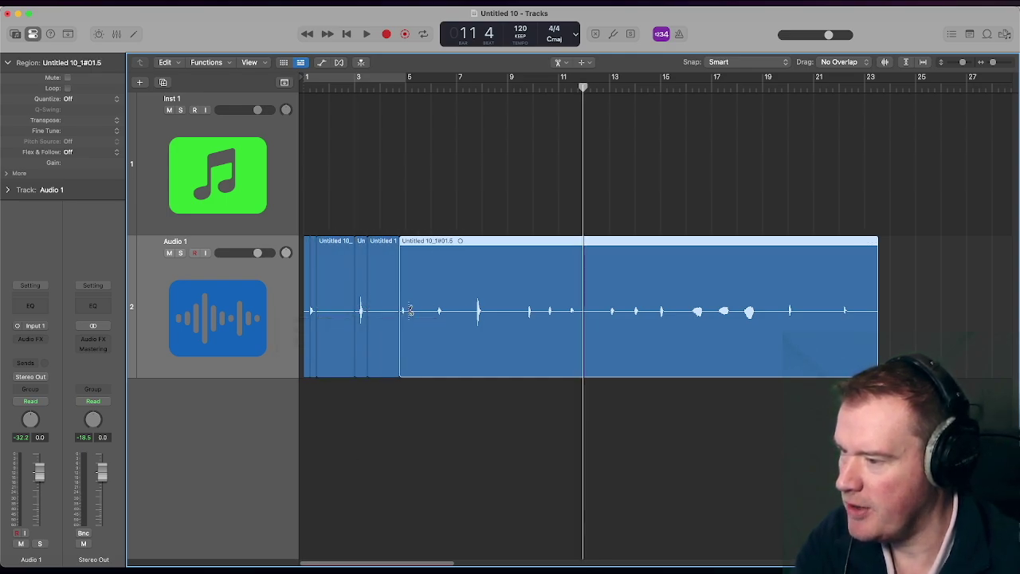
{"action": "left_click", "coordinate": [406, 310]}
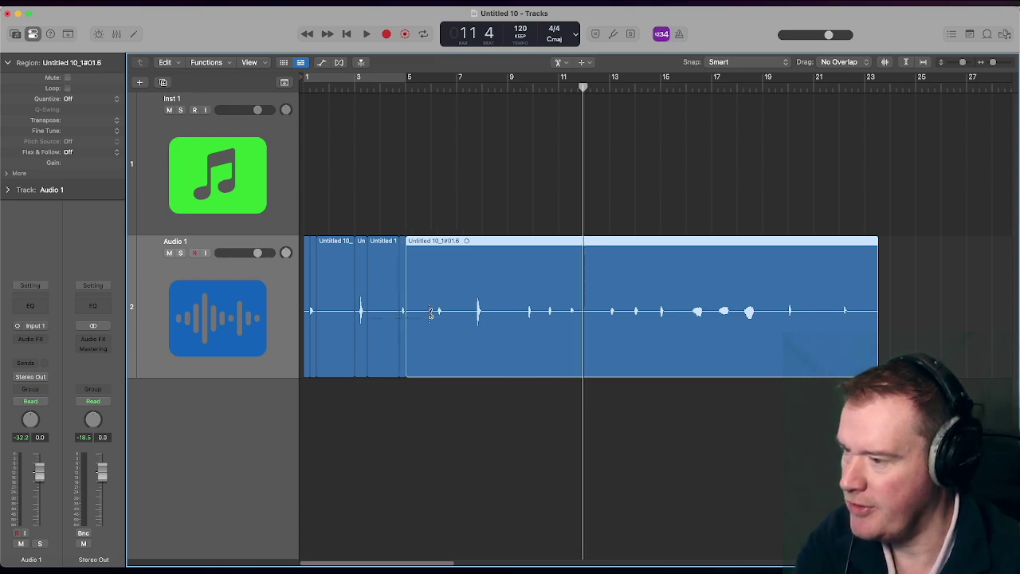
- Cut the recording just before and after the sounds near bars 6 and 8, redoing the first cut slightly earlier
{"action": "left_click", "coordinate": [437, 310]}
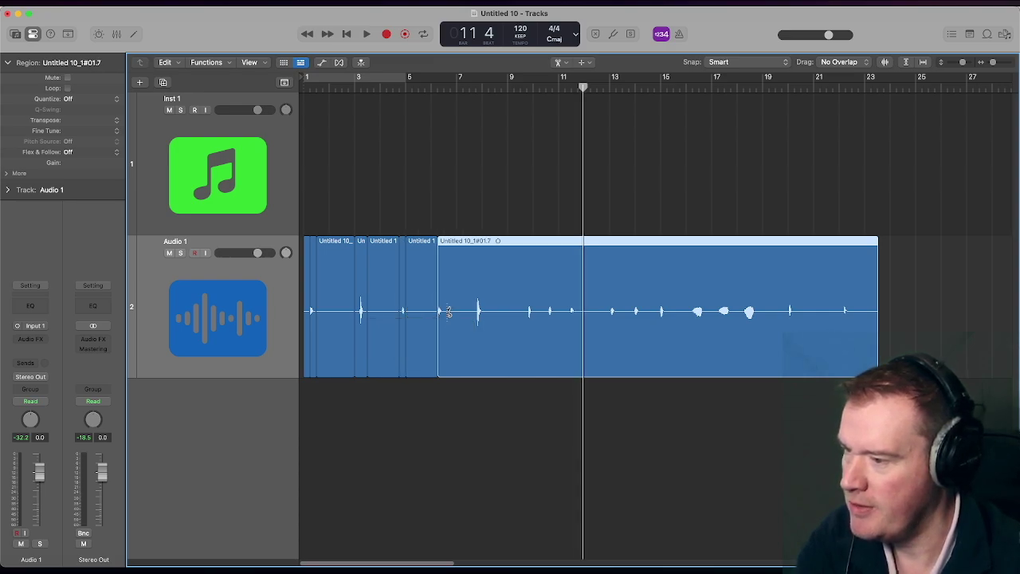
{"action": "key", "text": "super+z"}
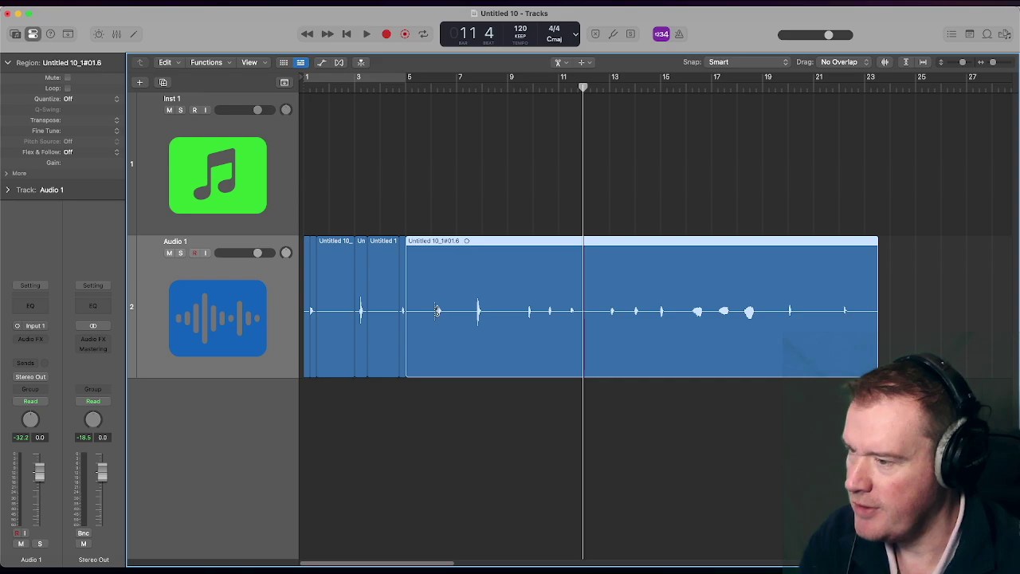
{"action": "left_click", "coordinate": [434, 310]}
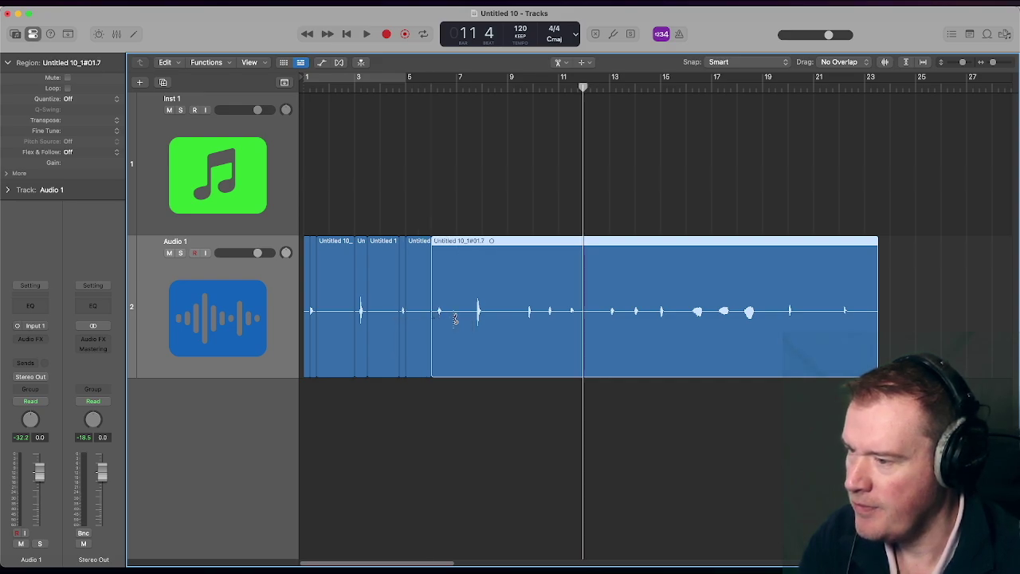
{"action": "left_click", "coordinate": [444, 310]}
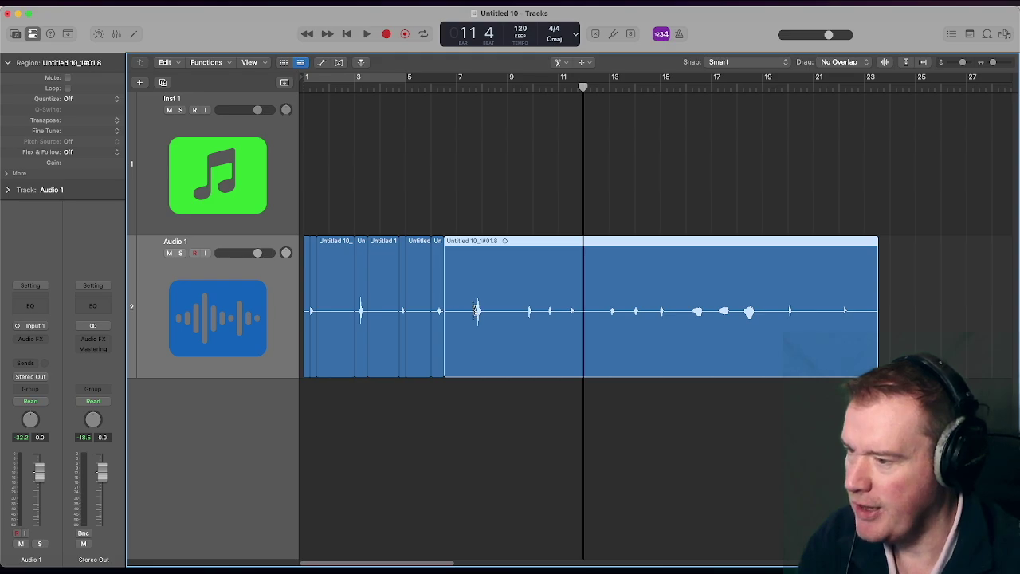
{"action": "left_click", "coordinate": [476, 310]}
{"action": "left_click", "coordinate": [482, 310]}
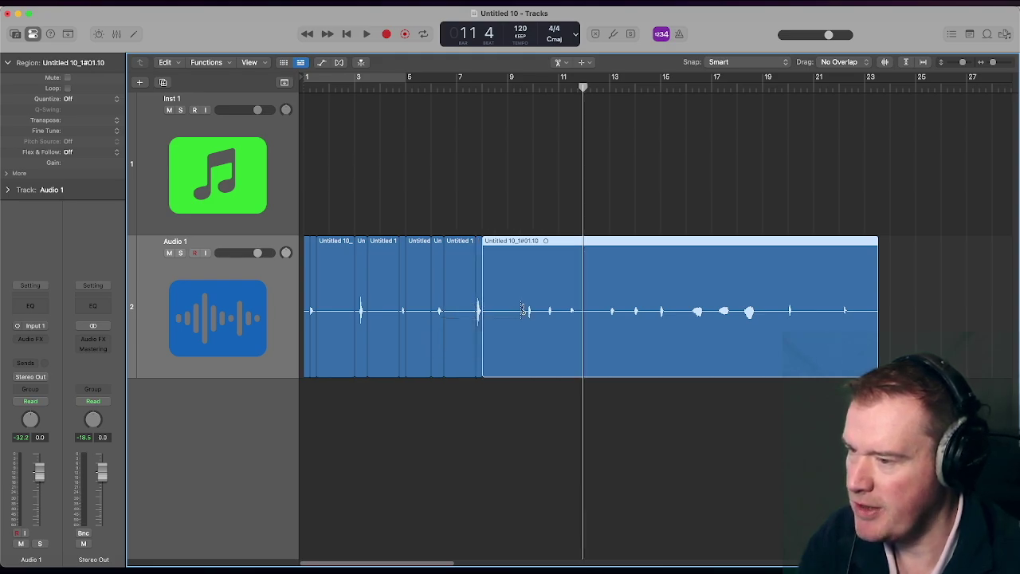
- Isolate the three short sounds between about bars 10 and 12 by splitting the recording on both sides of each
{"action": "left_click", "coordinate": [528, 310]}
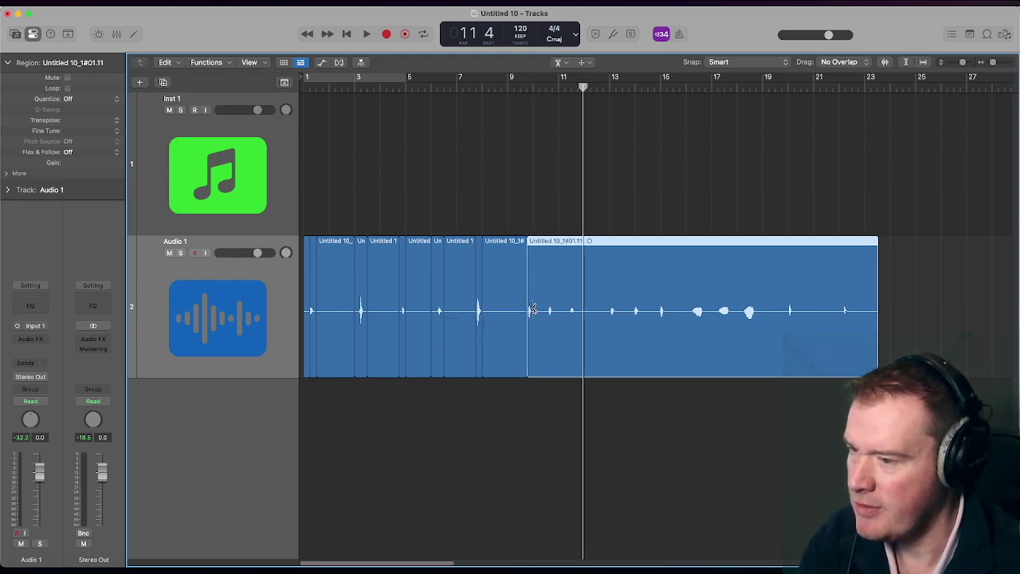
{"action": "left_click", "coordinate": [534, 310]}
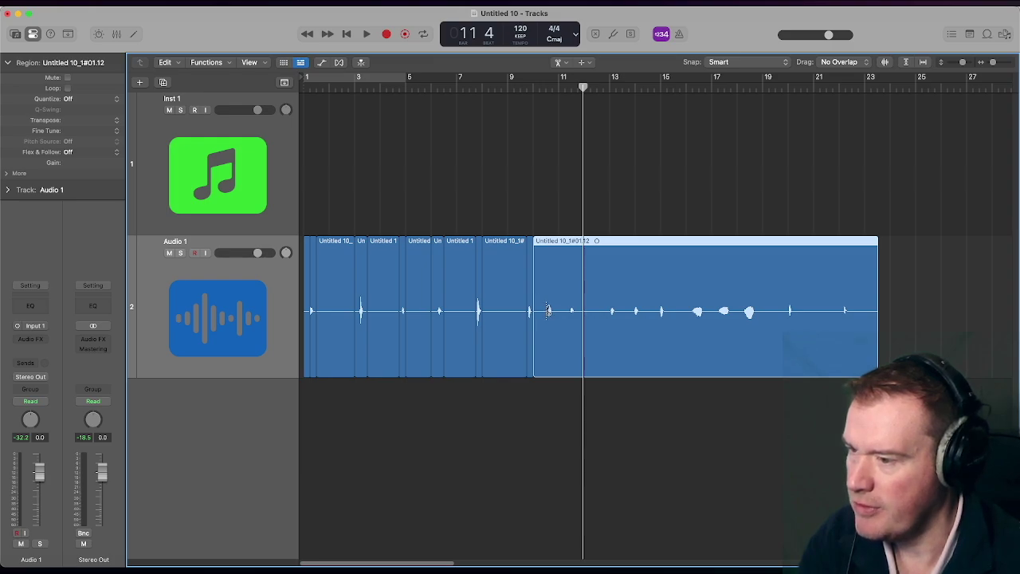
{"action": "left_click", "coordinate": [548, 310]}
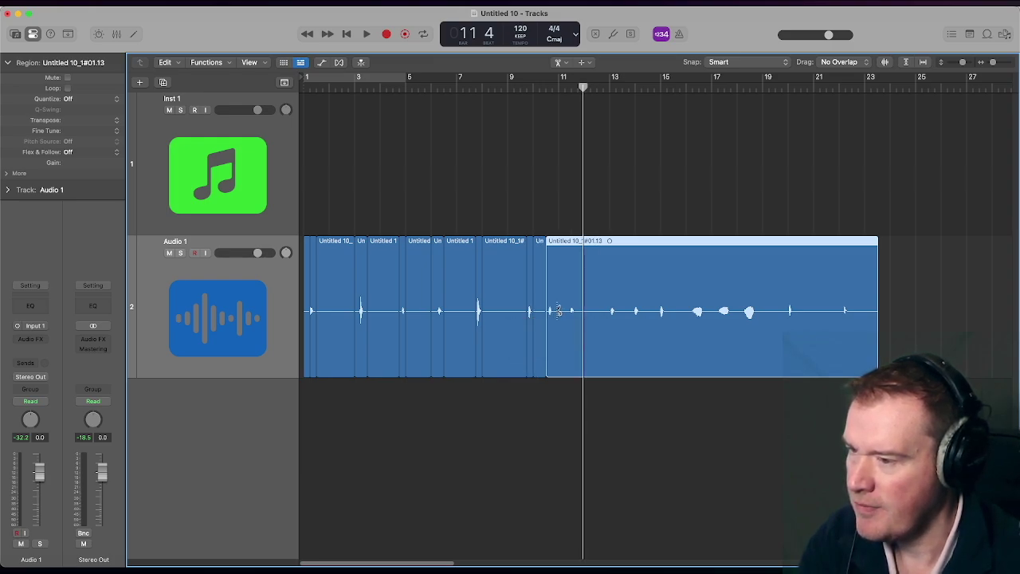
{"action": "left_click", "coordinate": [560, 310]}
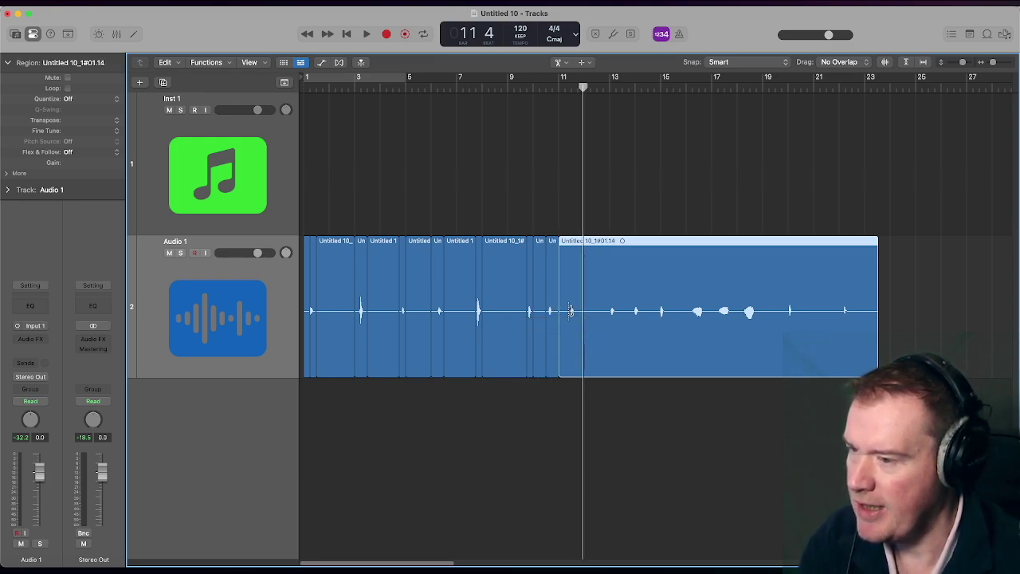
{"action": "left_click", "coordinate": [569, 310]}
{"action": "left_click", "coordinate": [580, 310]}
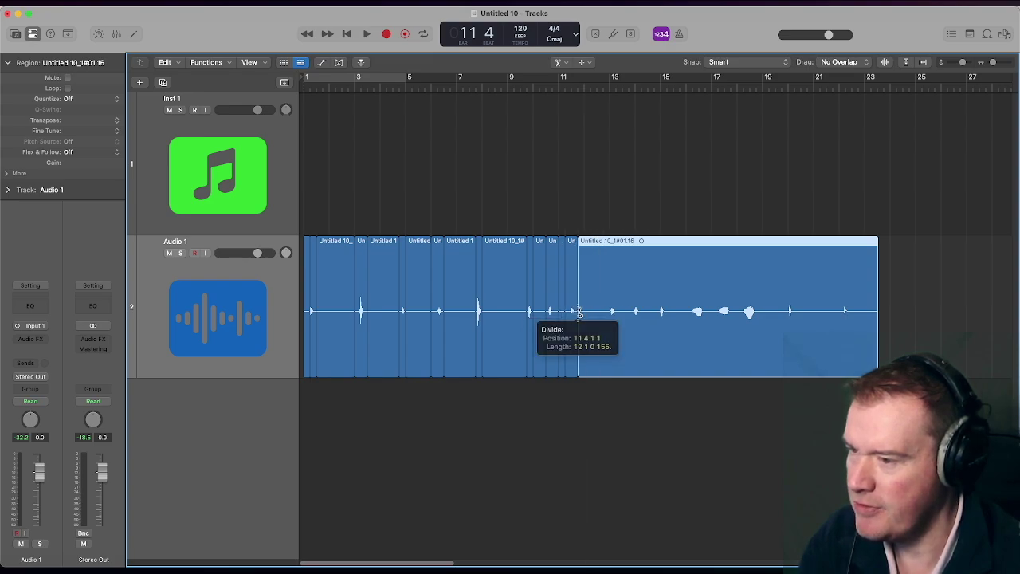
- Split the recording just before and after each of the three sounds near bars 13, 14 and 15
{"action": "left_click", "coordinate": [610, 310]}
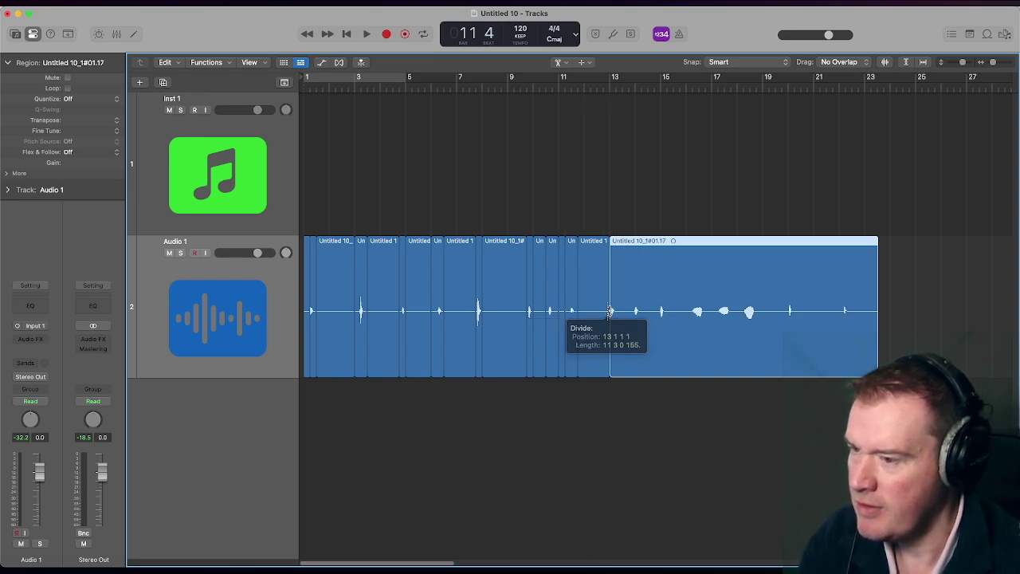
{"action": "left_click", "coordinate": [615, 310]}
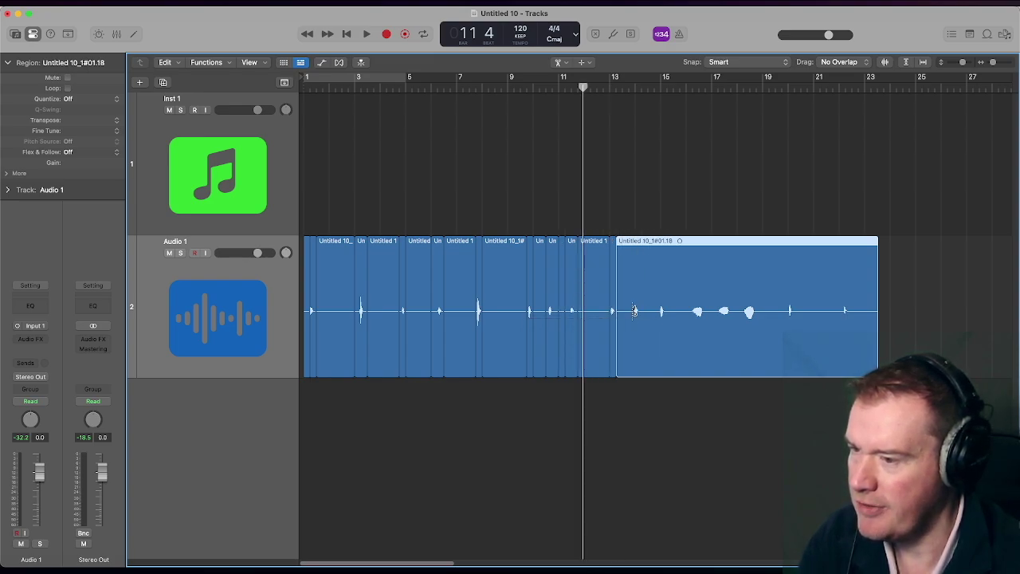
{"action": "left_click", "coordinate": [630, 310]}
{"action": "left_click", "coordinate": [642, 310]}
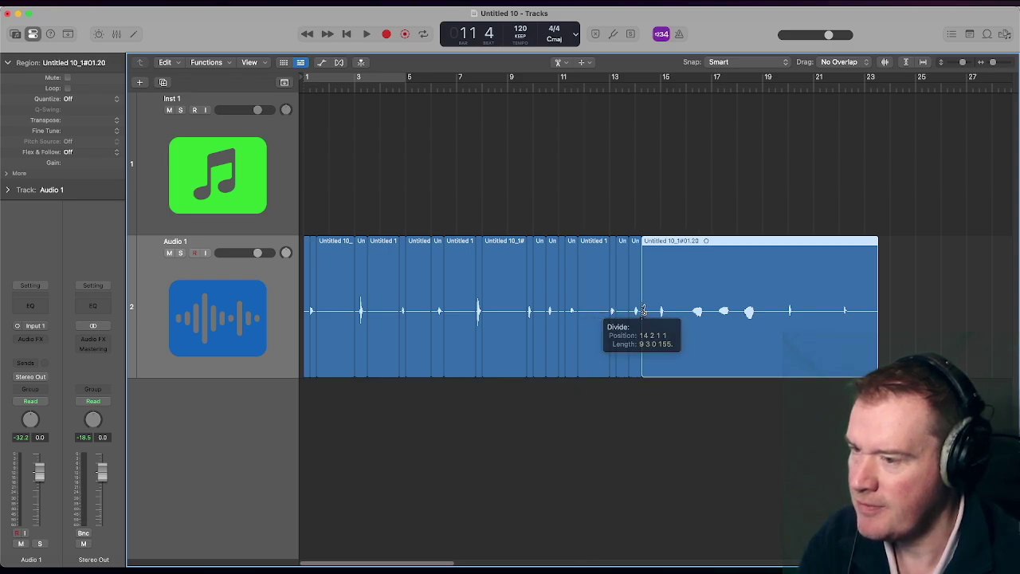
{"action": "left_click", "coordinate": [654, 310]}
{"action": "left_click", "coordinate": [668, 310]}
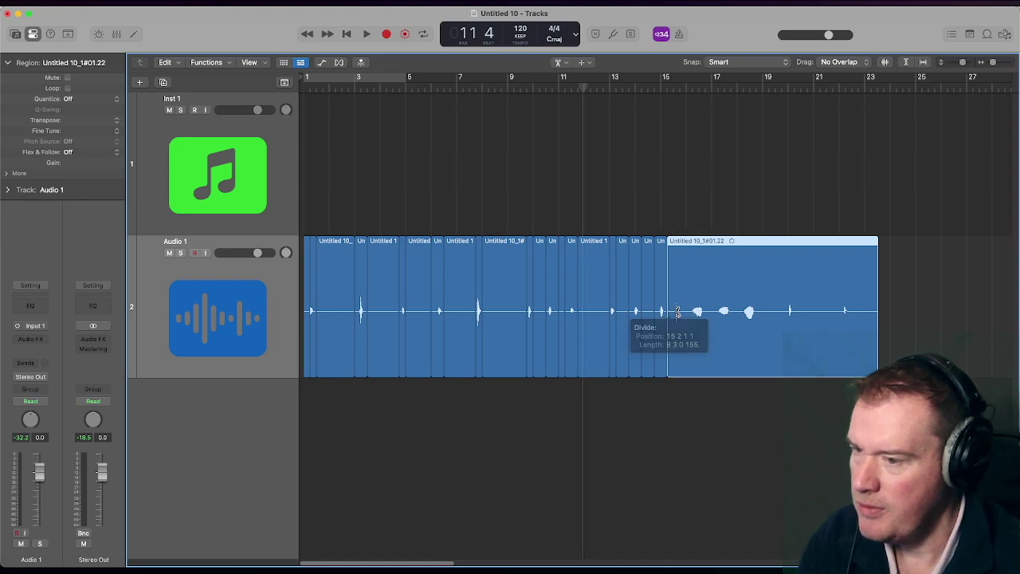
- Split off each of the three longer sounds between bars 16 and 19, placing the cut before the third at bar 18
{"action": "left_click", "coordinate": [687, 310]}
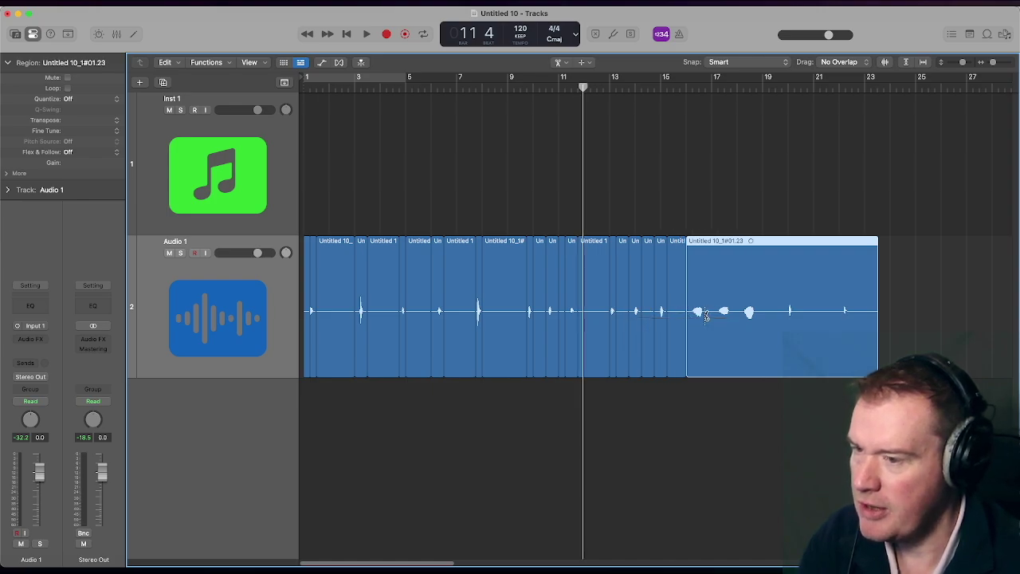
{"action": "left_click", "coordinate": [706, 310]}
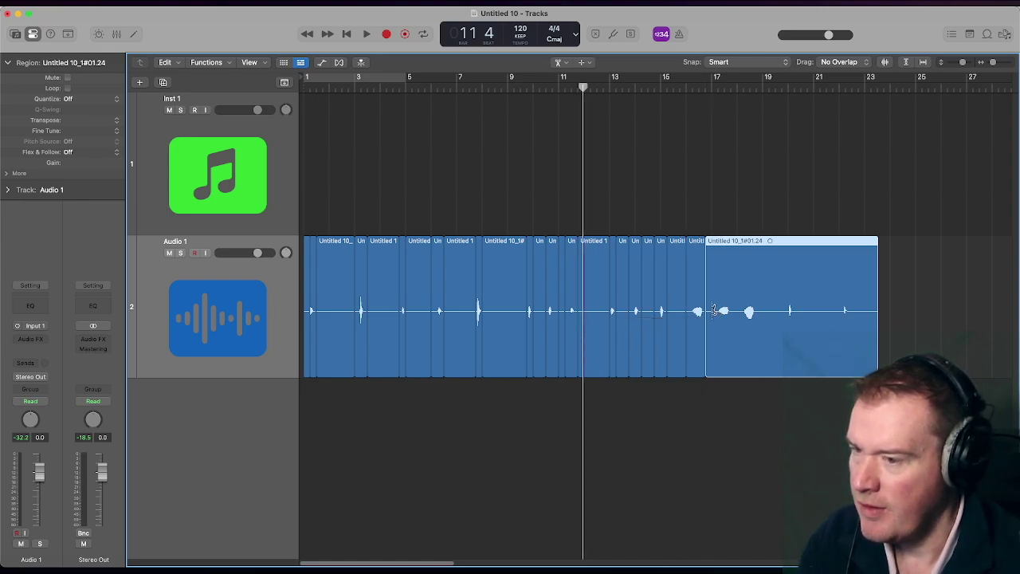
{"action": "left_click", "coordinate": [711, 311]}
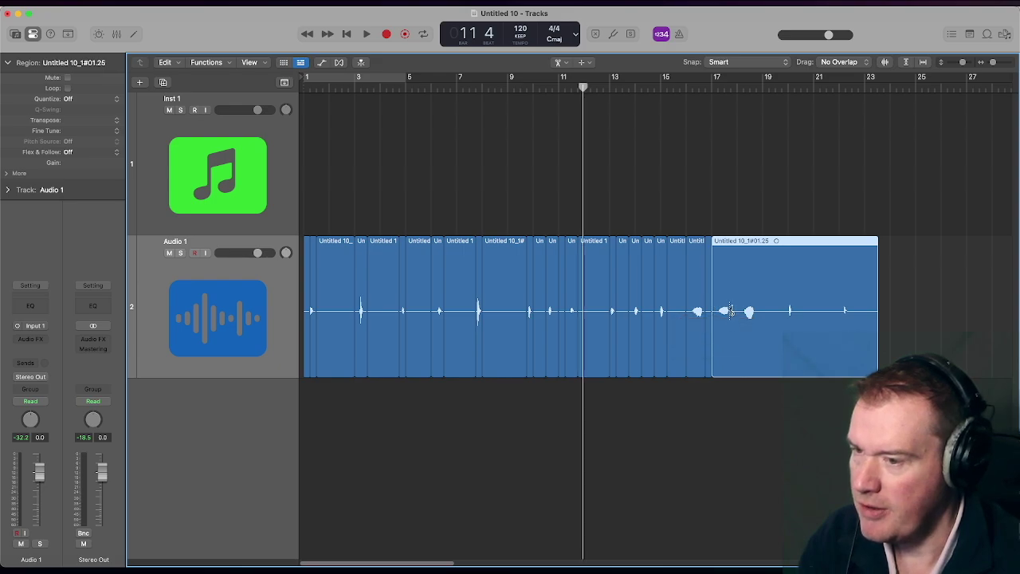
{"action": "left_click", "coordinate": [732, 311]}
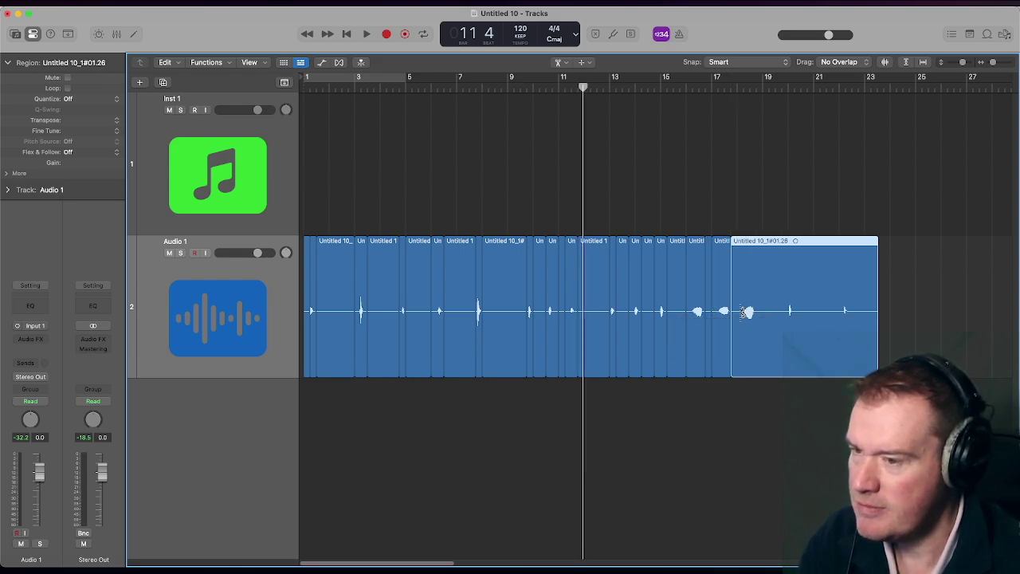
{"action": "left_click", "coordinate": [743, 311]}
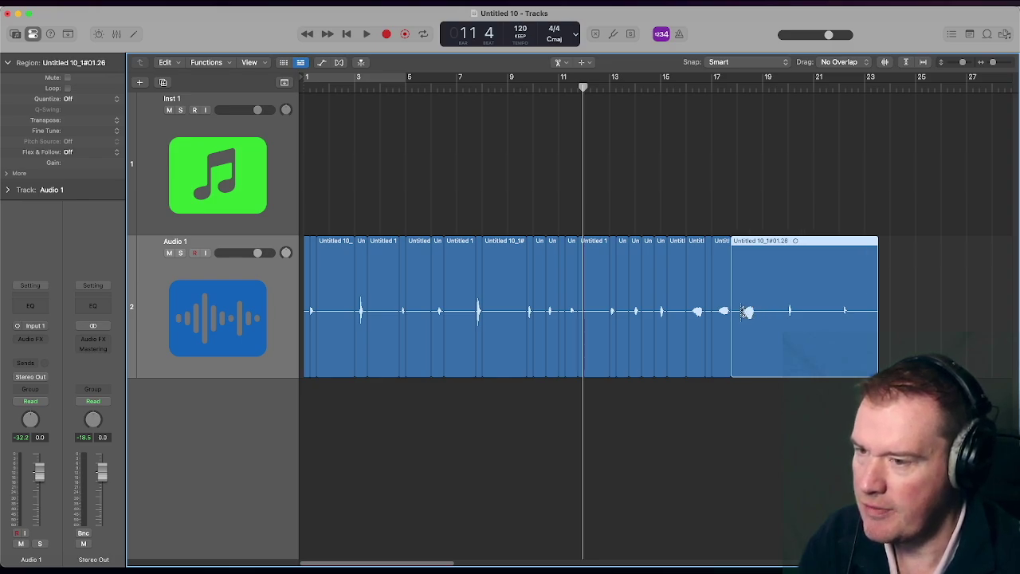
{"action": "key", "text": "super+z"}
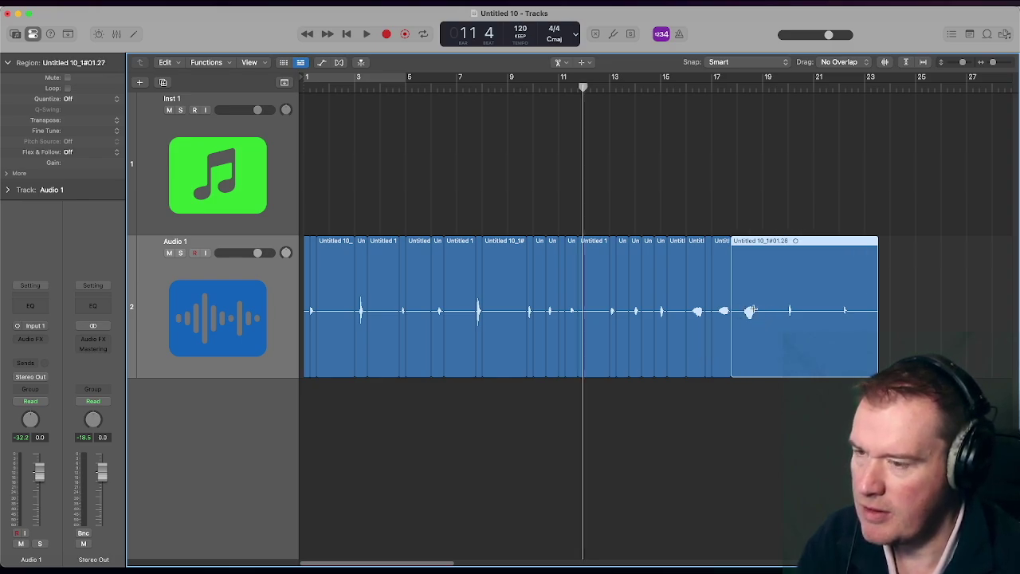
{"action": "left_click", "coordinate": [738, 311]}
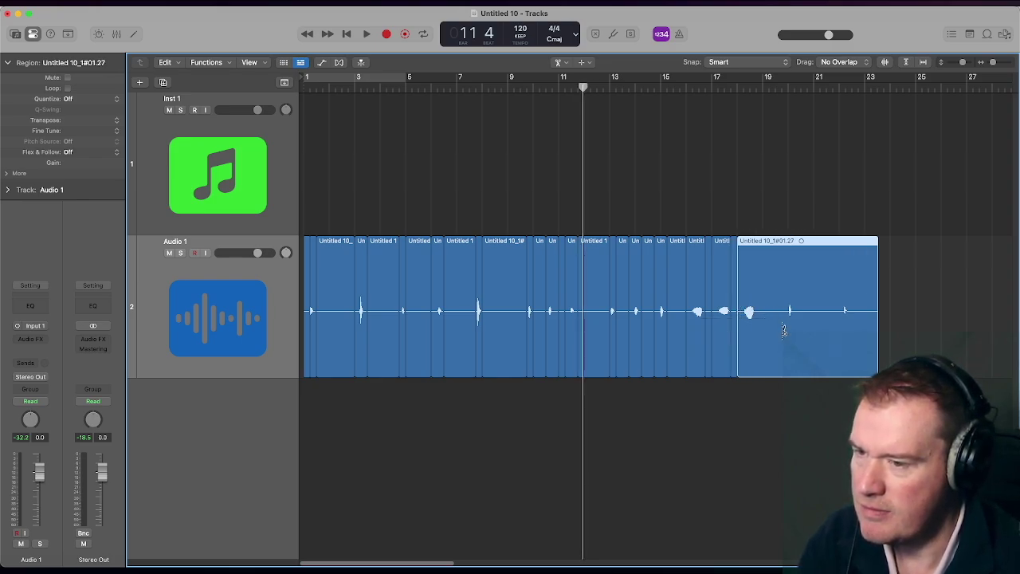
{"action": "left_click", "coordinate": [757, 311]}
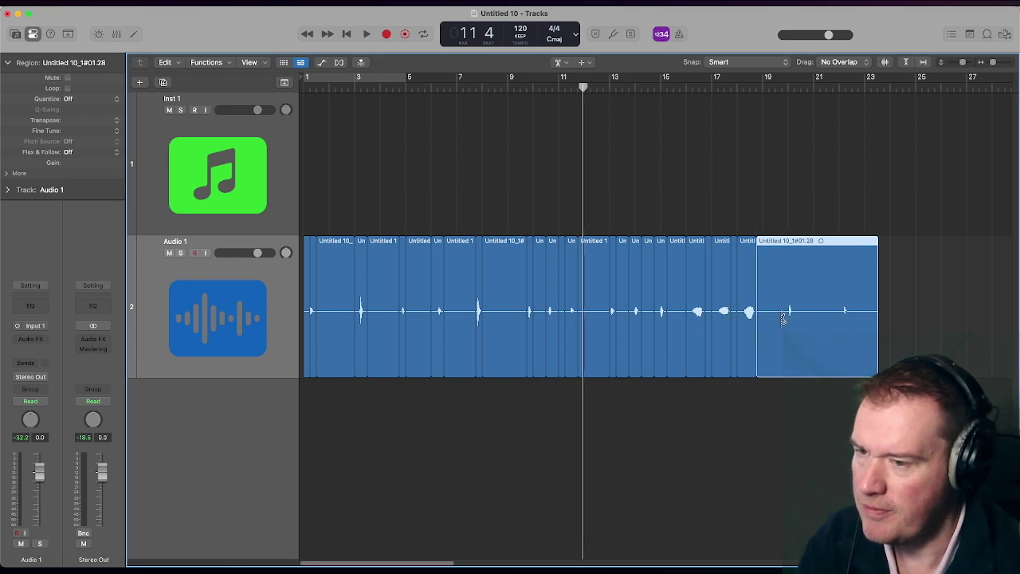
- Split the recording on both sides of the last two sounds, near bars 20 and 22
{"action": "left_click", "coordinate": [783, 311]}
{"action": "left_click", "coordinate": [799, 311]}
{"action": "left_click", "coordinate": [842, 311]}
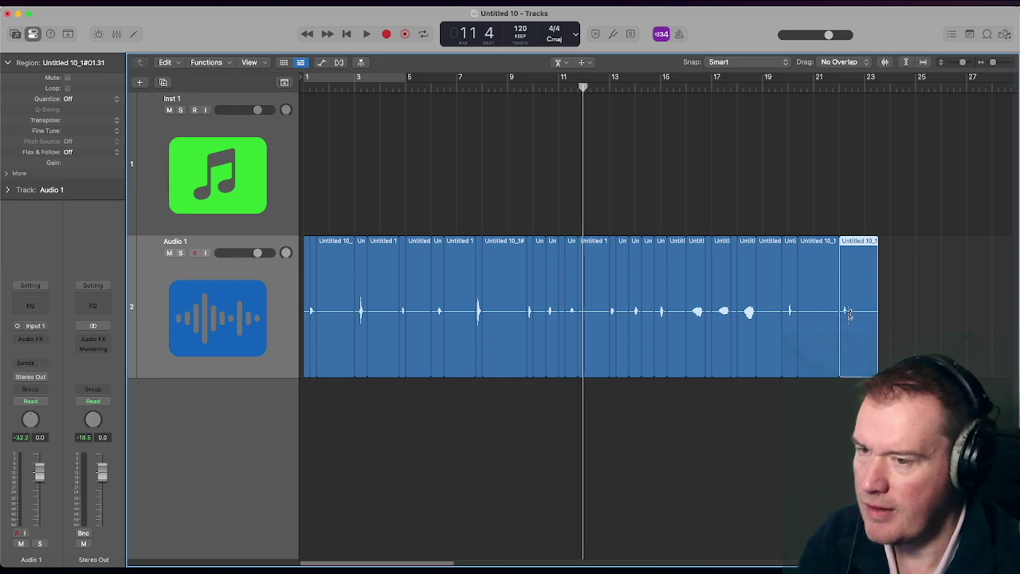
{"action": "left_click", "coordinate": [853, 311]}
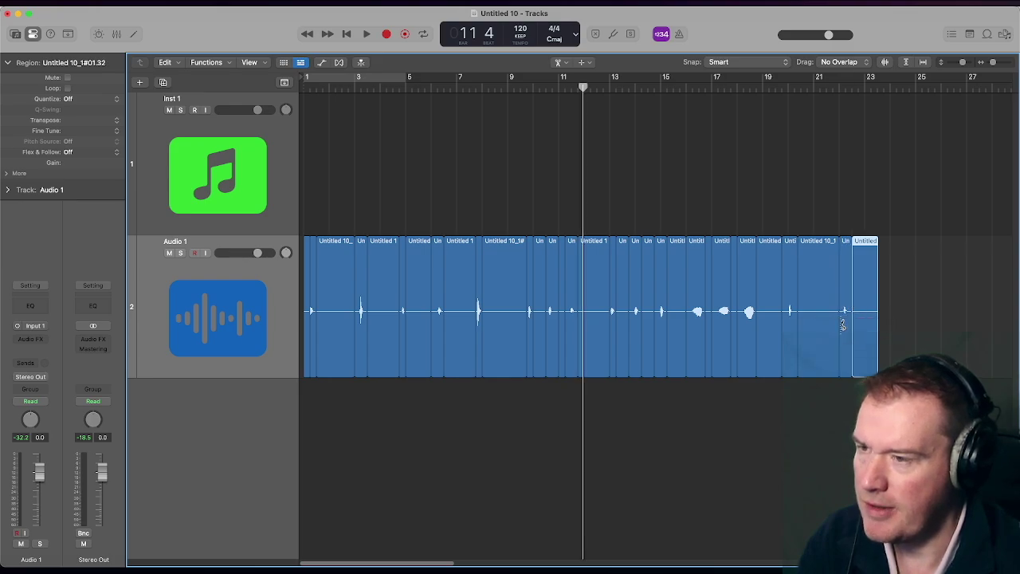
- Switch to the Pointer Tool and delete the five silent regions from the end of the recording back to just before bar 17
{"action": "left_click", "coordinate": [568, 63]}
{"action": "left_click", "coordinate": [596, 76]}
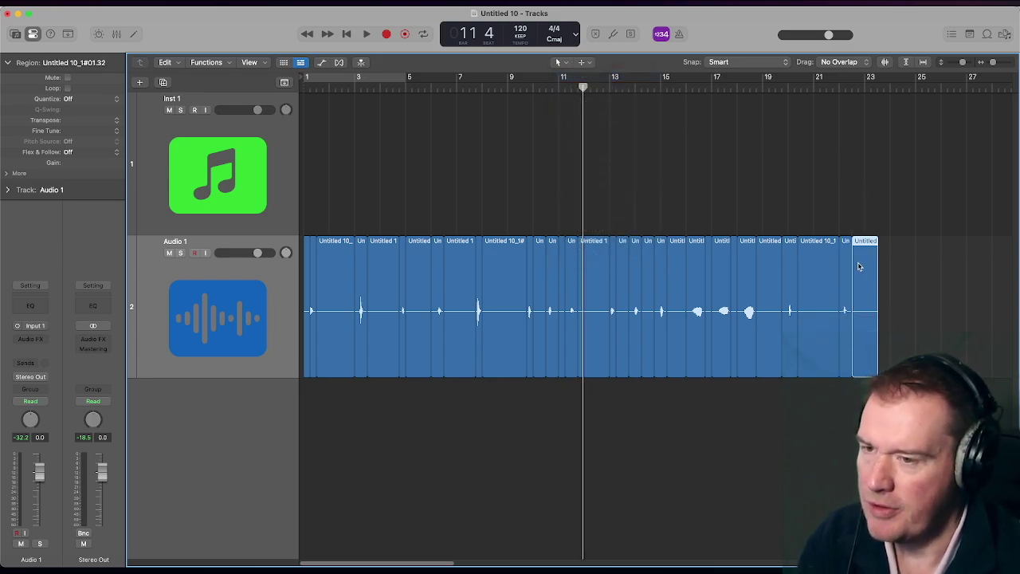
{"action": "key", "text": "Delete"}
{"action": "left_click", "coordinate": [824, 271]}
{"action": "key", "text": "Delete"}
{"action": "left_click", "coordinate": [773, 272]}
{"action": "key", "text": "Delete"}
{"action": "left_click", "coordinate": [734, 277]}
{"action": "key", "text": "Delete"}
{"action": "left_click", "coordinate": [708, 280]}
{"action": "key", "text": "Delete"}
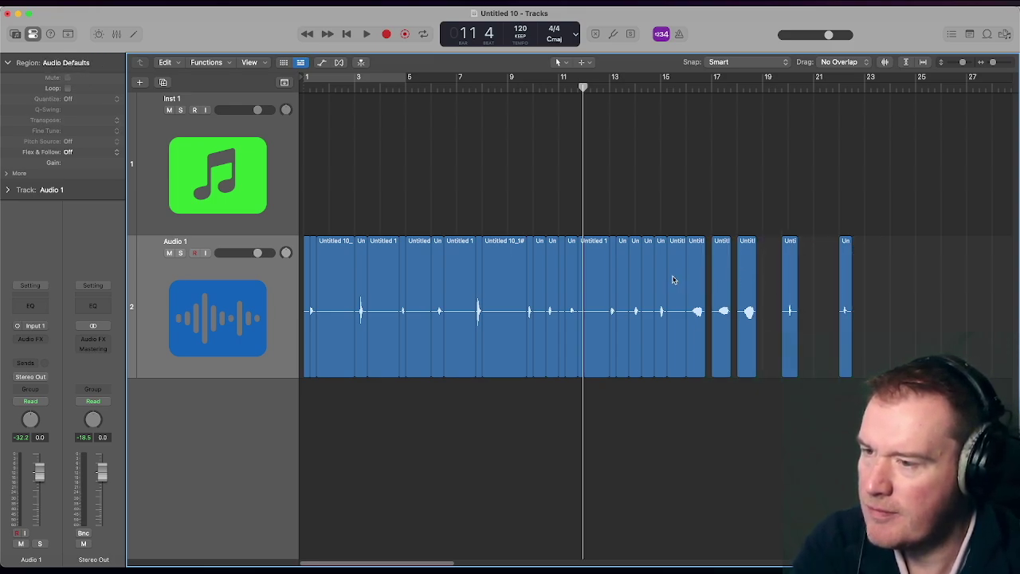
- Delete the three silent regions between the sounds from bar 16 back to bar 13
{"action": "left_click", "coordinate": [672, 279]}
{"action": "key", "text": "Delete"}
{"action": "left_click", "coordinate": [650, 280]}
{"action": "key", "text": "Delete"}
{"action": "left_click", "coordinate": [624, 285]}
{"action": "key", "text": "Delete"}
- Remove the three silent regions lying between the sounds from bar 13 back to bar 10
{"action": "left_click", "coordinate": [593, 278]}
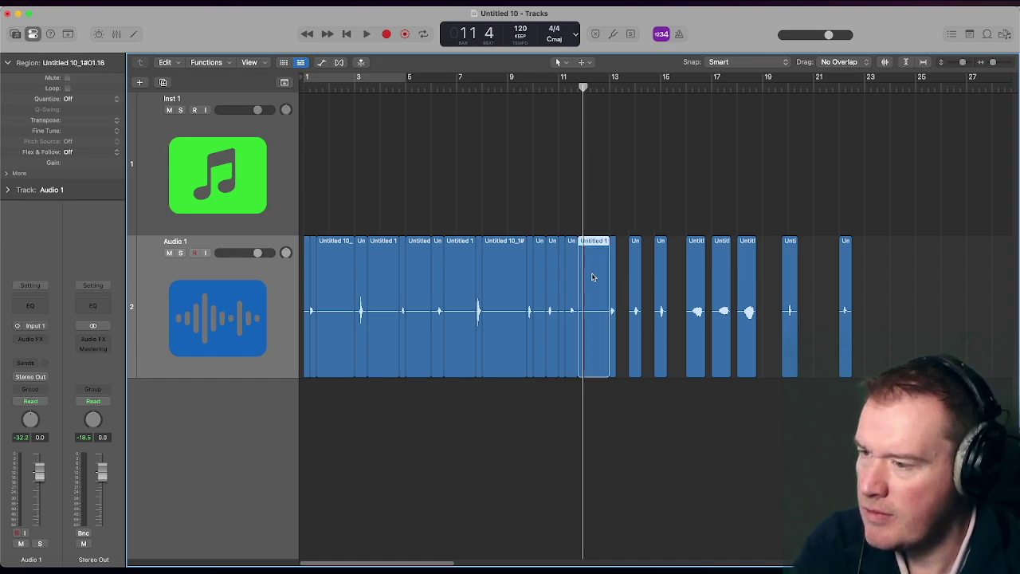
{"action": "key", "text": "Delete"}
{"action": "left_click", "coordinate": [561, 292]}
{"action": "key", "text": "Delete"}
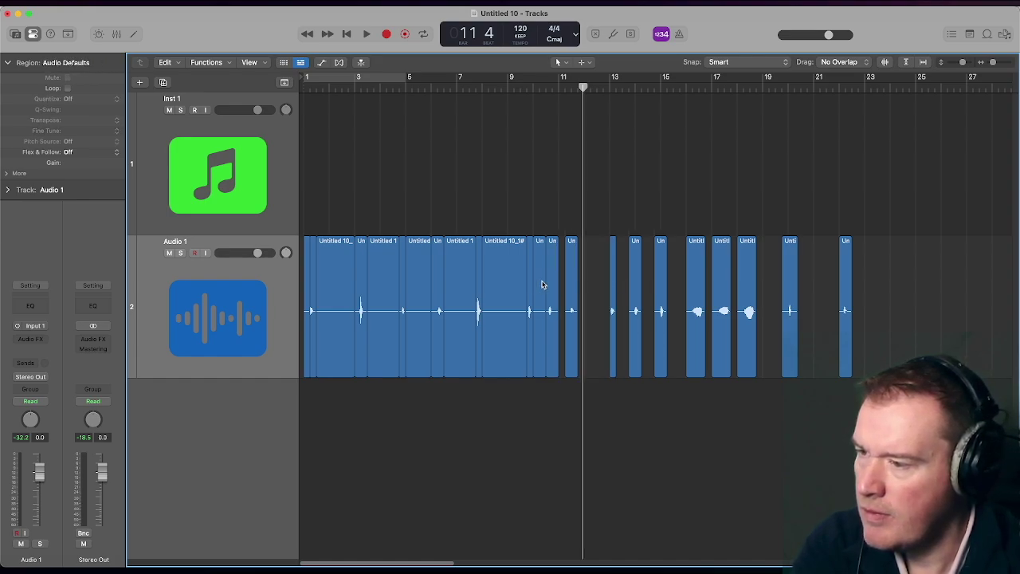
{"action": "left_click", "coordinate": [538, 281]}
{"action": "key", "text": "Delete"}
- Delete the three silent regions between the sounds from just before bar 10 back to bar 5
{"action": "left_click", "coordinate": [506, 283]}
{"action": "key", "text": "Delete"}
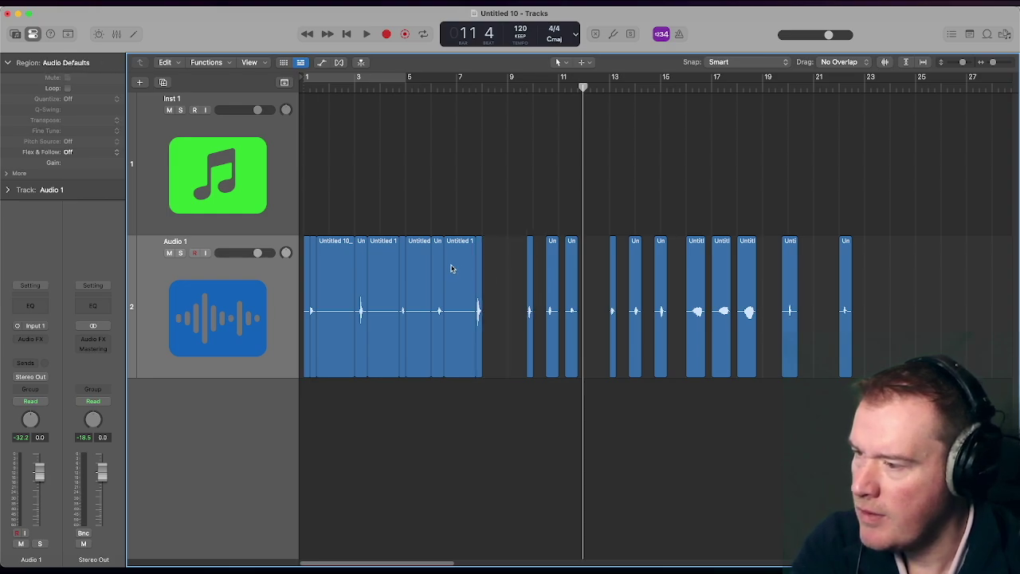
{"action": "left_click", "coordinate": [470, 280]}
{"action": "key", "text": "Delete"}
{"action": "left_click", "coordinate": [416, 274]}
{"action": "key", "text": "Delete"}
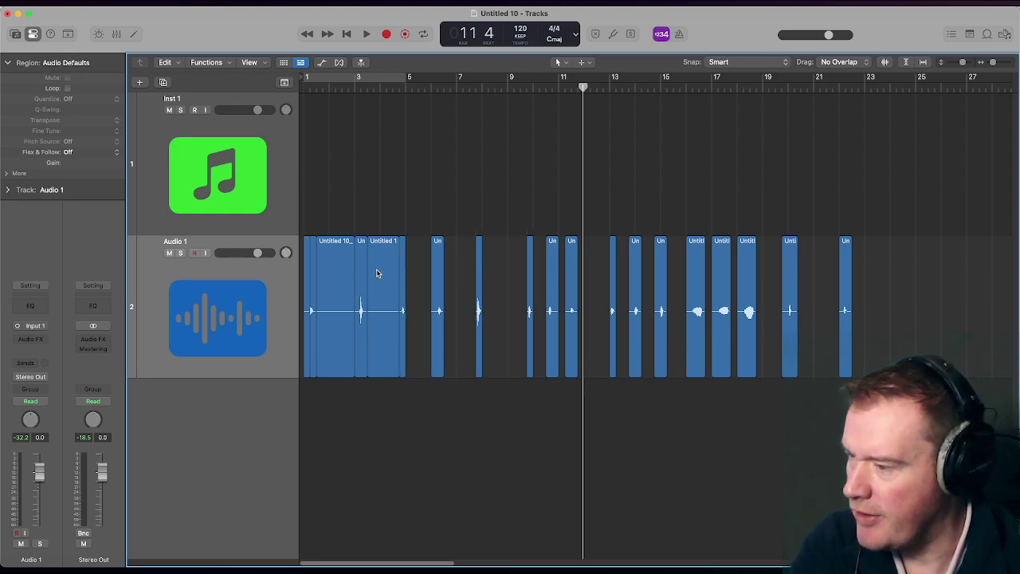
- Delete the three remaining silent regions between bar 5 and the start of the recording
{"action": "left_click", "coordinate": [379, 273]}
{"action": "key", "text": "Delete"}
{"action": "left_click", "coordinate": [315, 270]}
{"action": "key", "text": "Delete"}
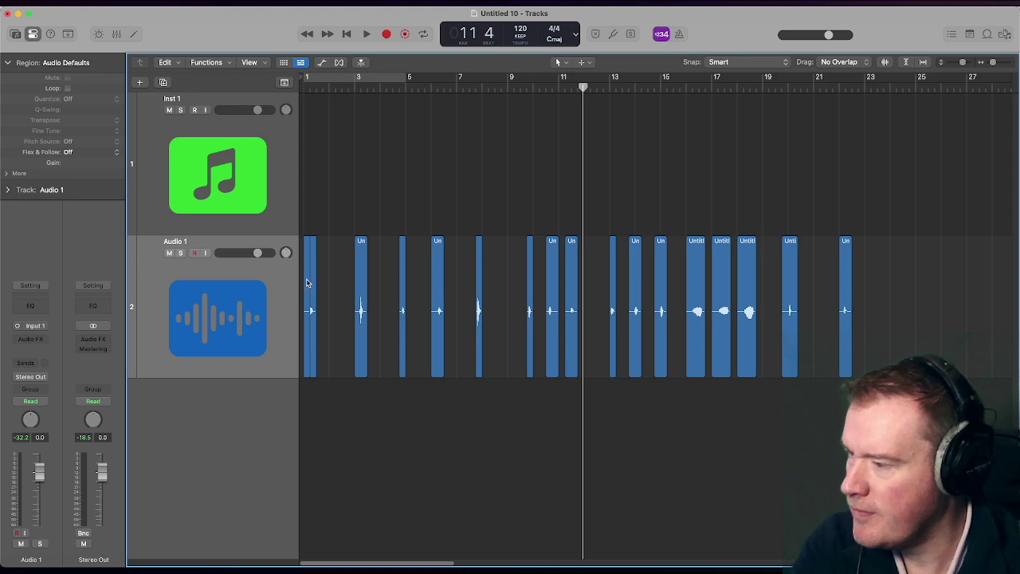
{"action": "left_click", "coordinate": [307, 281]}
{"action": "key", "text": "Delete"}
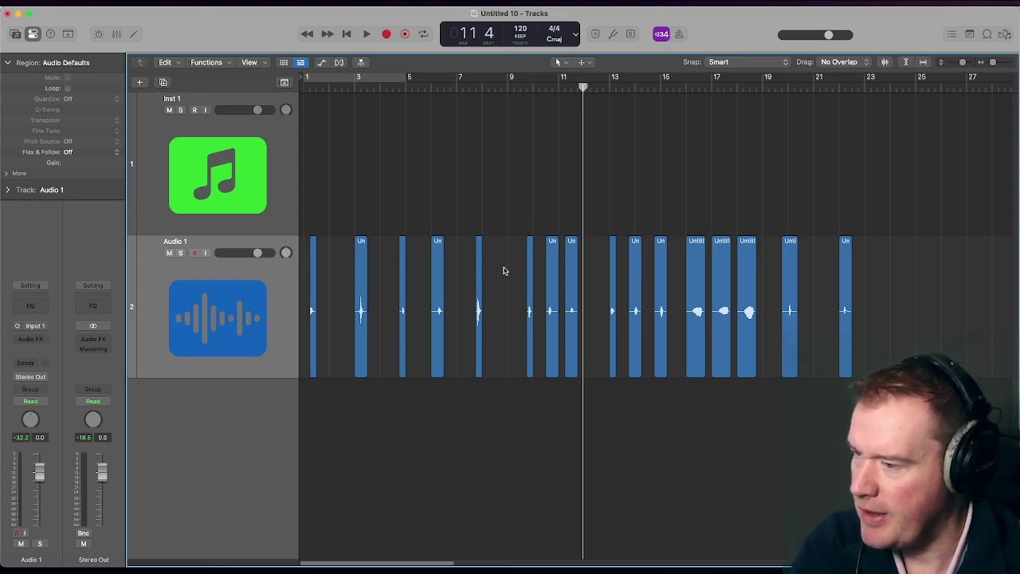
- Move the region near bar 8 to just before bar 9, and spread the last four regions between about bars 20 and 24
{"action": "left_click", "coordinate": [480, 298]}
{"action": "left_click_drag", "start_coordinate": [497, 289], "coordinate": [506, 291]}
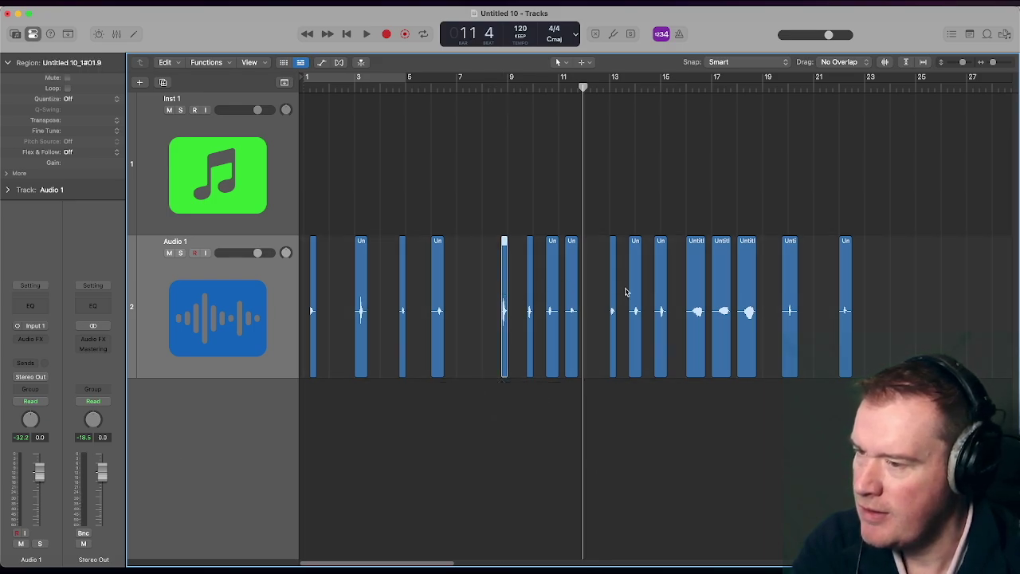
{"action": "left_click_drag", "start_coordinate": [848, 285], "coordinate": [899, 292]}
{"action": "left_click_drag", "start_coordinate": [793, 290], "coordinate": [870, 293]}
{"action": "mouse_move", "coordinate": [742, 283]}
{"action": "left_mouse_down"}
{"action": "mouse_move", "coordinate": [767, 278]}
{"action": "mouse_move", "coordinate": [725, 281]}
{"action": "mouse_move", "coordinate": [750, 284]}
{"action": "left_mouse_up"}
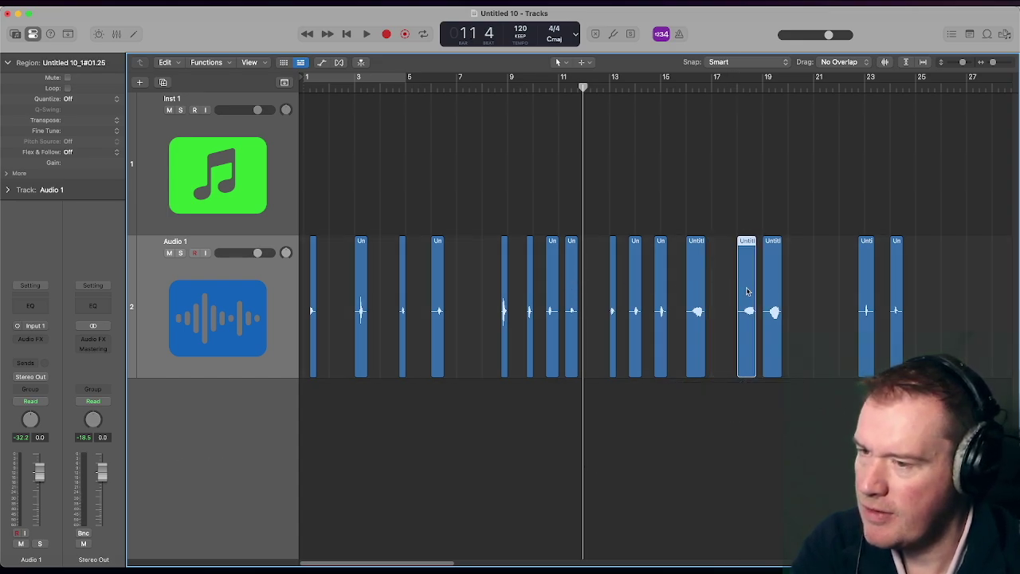
{"action": "left_click_drag", "start_coordinate": [766, 295], "coordinate": [837, 295]}
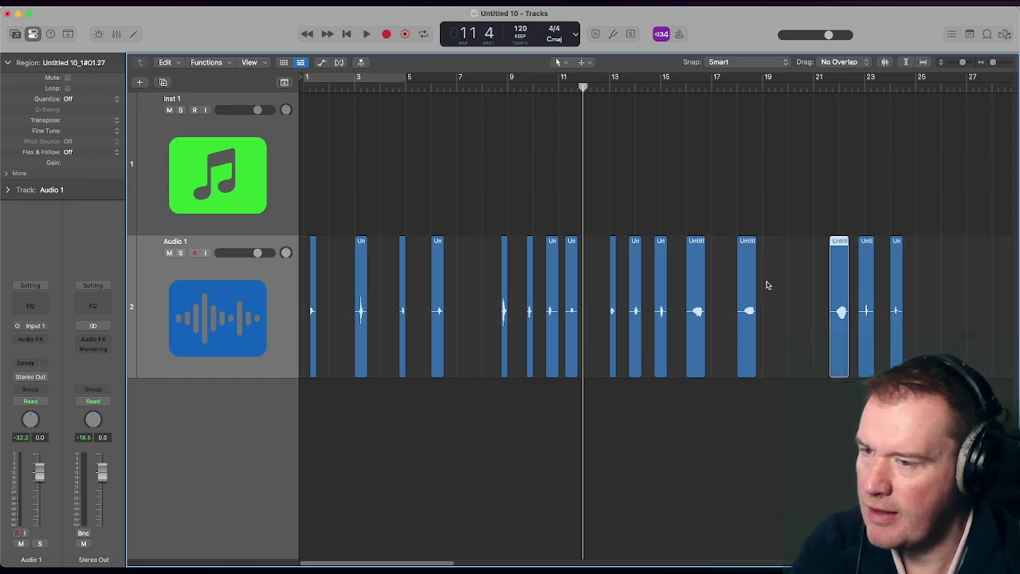
{"action": "left_click", "coordinate": [749, 283]}
{"action": "left_click_drag", "start_coordinate": [749, 284], "coordinate": [813, 284]}
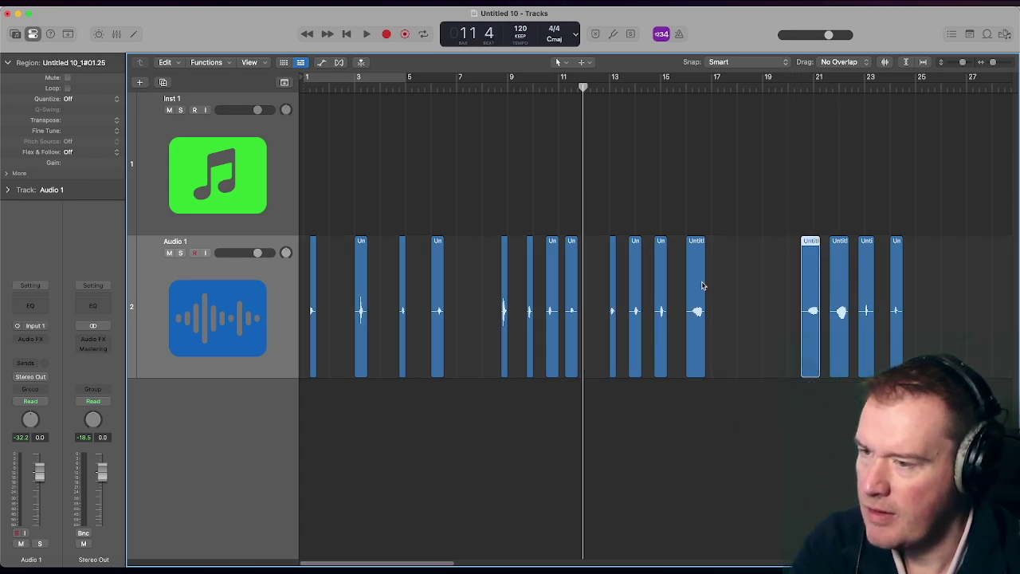
- Shift the four regions between bars 13 and 17 about two bars to the right, so that the group starts at bar 15
{"action": "left_click_drag", "start_coordinate": [701, 284], "coordinate": [742, 289]}
{"action": "left_click_drag", "start_coordinate": [665, 287], "coordinate": [713, 292]}
{"action": "left_click_drag", "start_coordinate": [635, 293], "coordinate": [687, 293]}
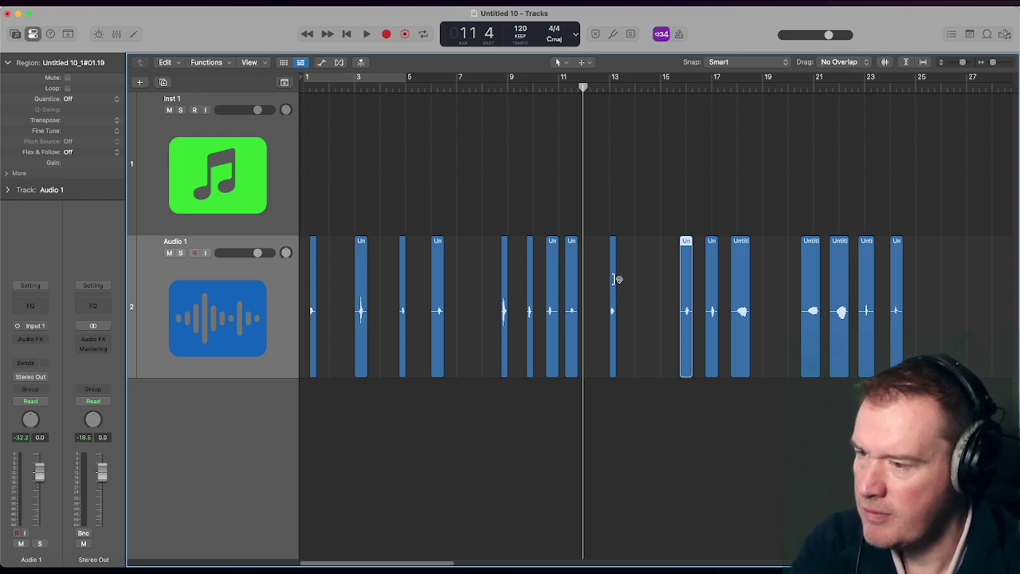
{"action": "left_click_drag", "start_coordinate": [612, 289], "coordinate": [663, 292]}
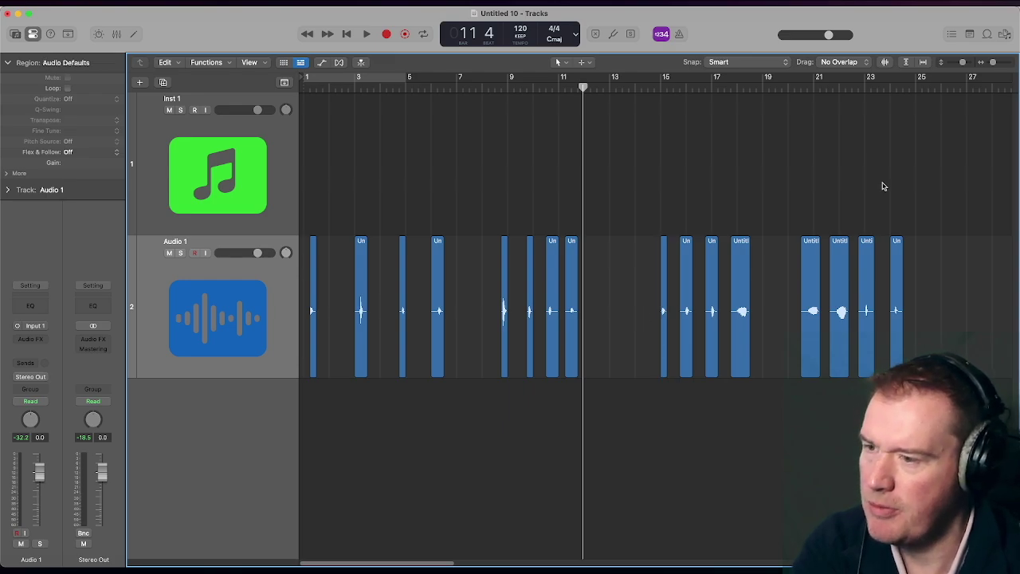
- Open the project notes for editing and insert a blank line between the Hi Hat and China entries
{"action": "left_click", "coordinate": [969, 35]}
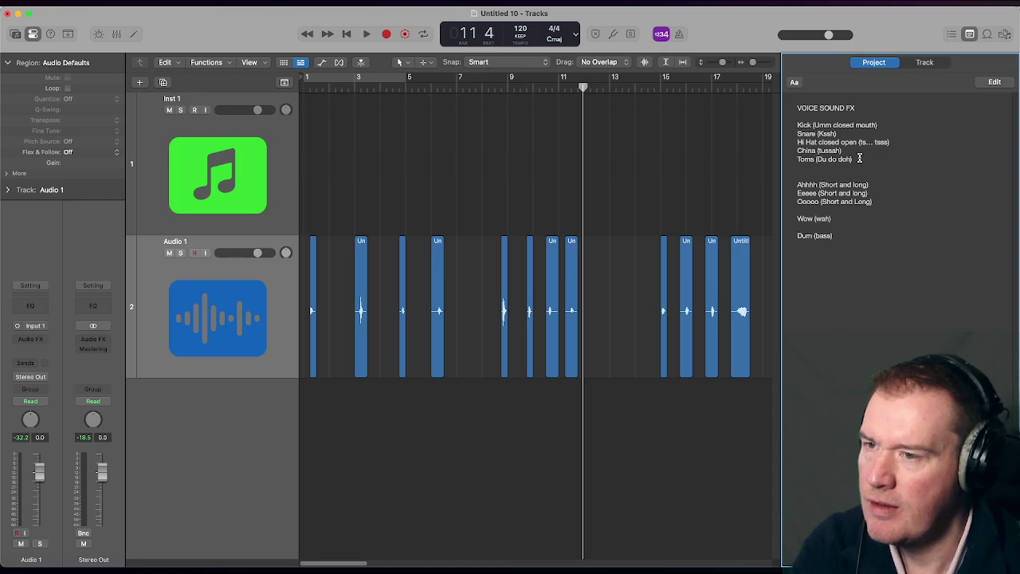
{"action": "key", "text": "Return"}
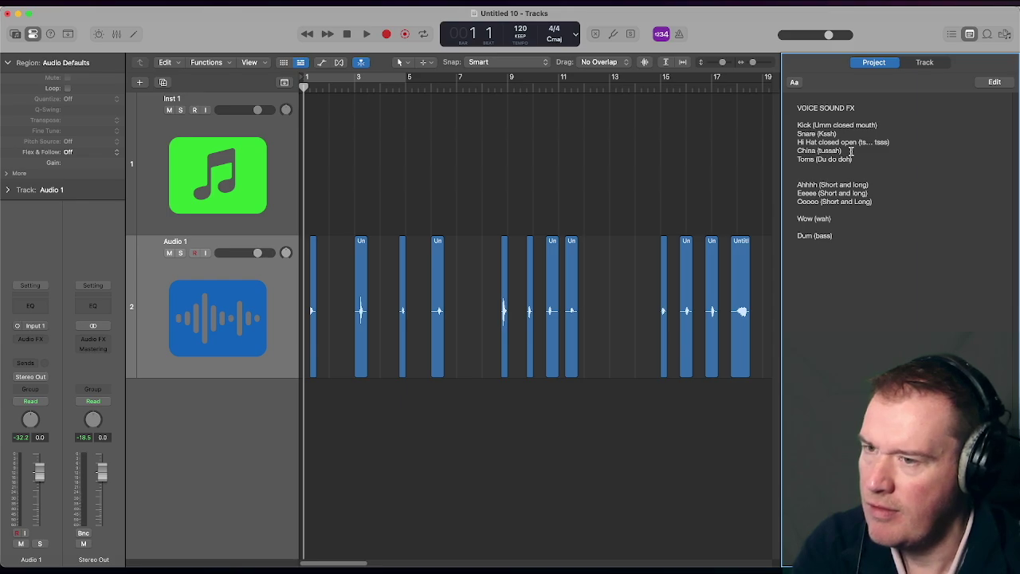
{"action": "left_click", "coordinate": [985, 84]}
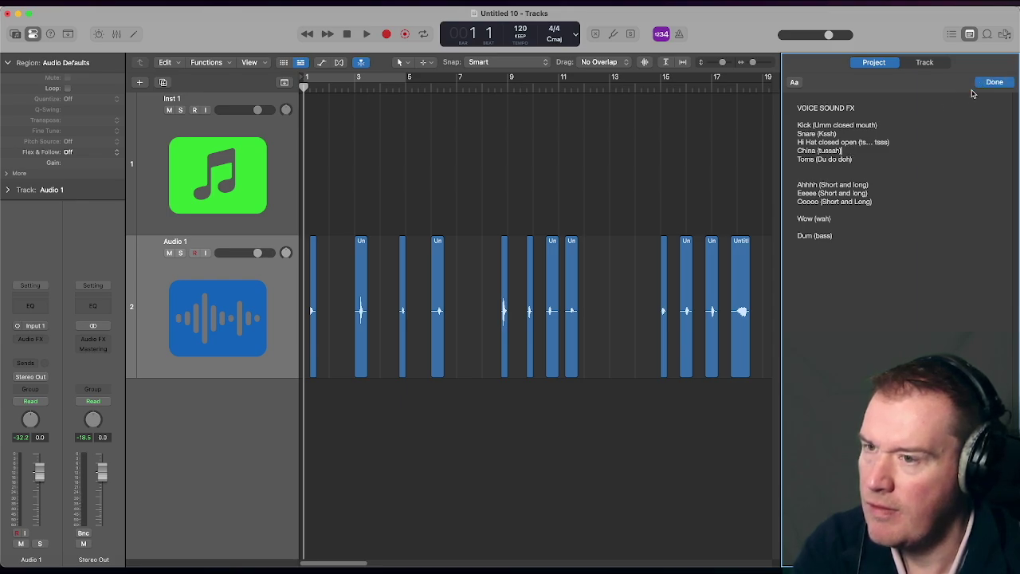
{"action": "left_click", "coordinate": [854, 151]}
{"action": "key", "text": "Return"}
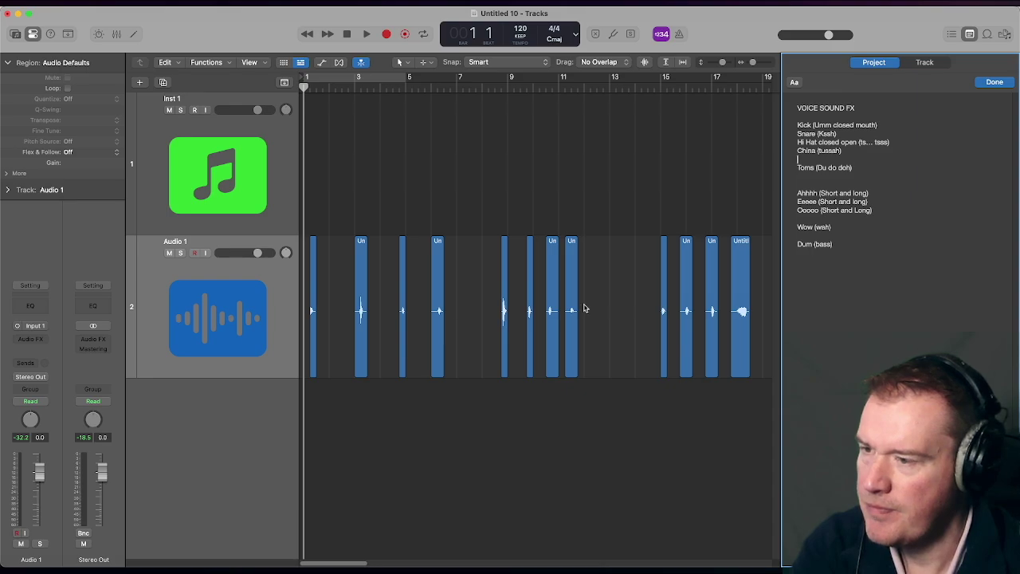
{"action": "left_click", "coordinate": [890, 142]}
{"action": "key", "text": "Return"}
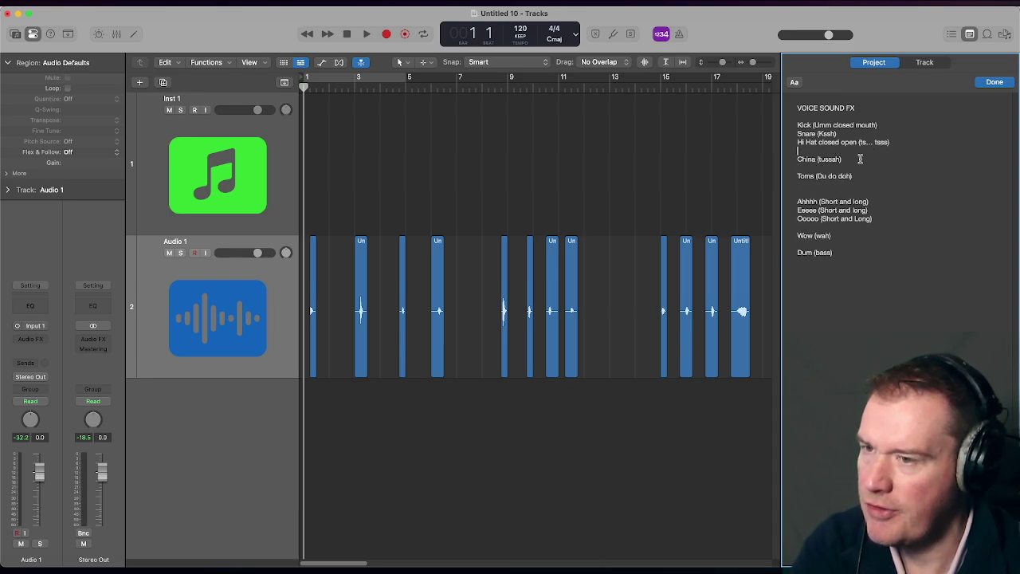
{"action": "key", "text": "BackSpace"}
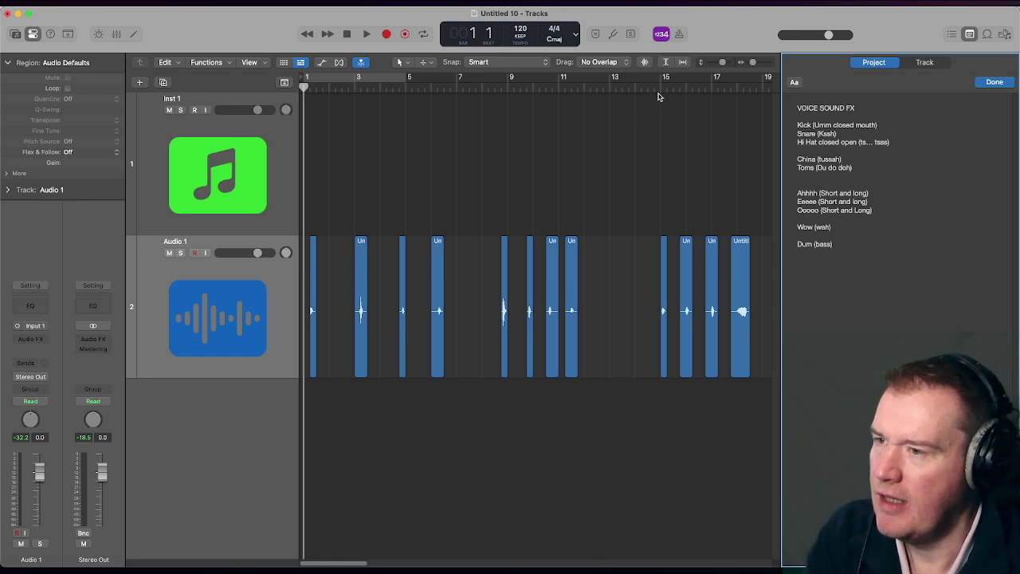
- Play the audio from just before bar 15 and again from about bar 20 to identify the sounds in the regions
{"action": "left_click", "coordinate": [658, 89]}
{"action": "key", "text": "space"}
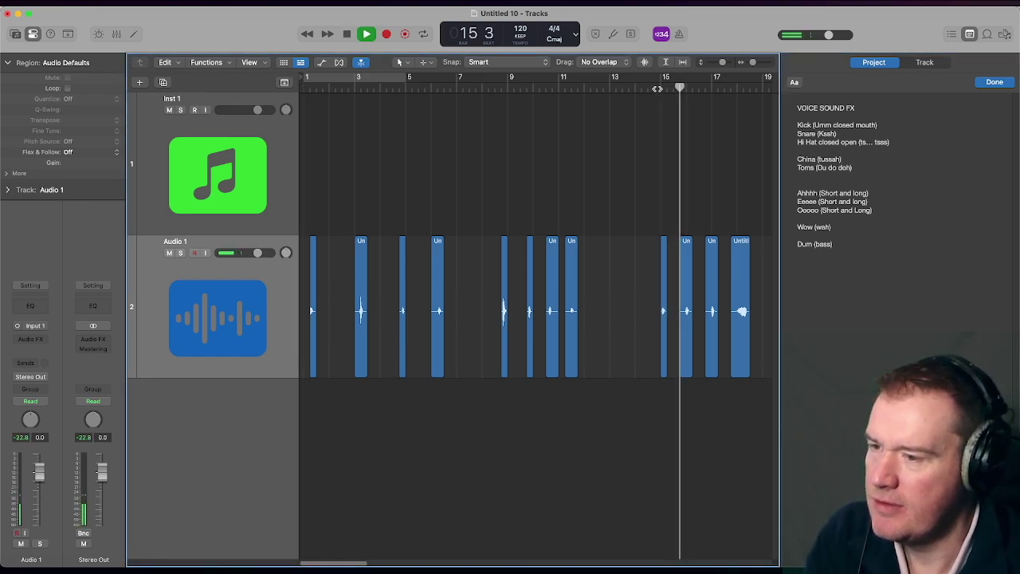
{"action": "key", "text": "space"}
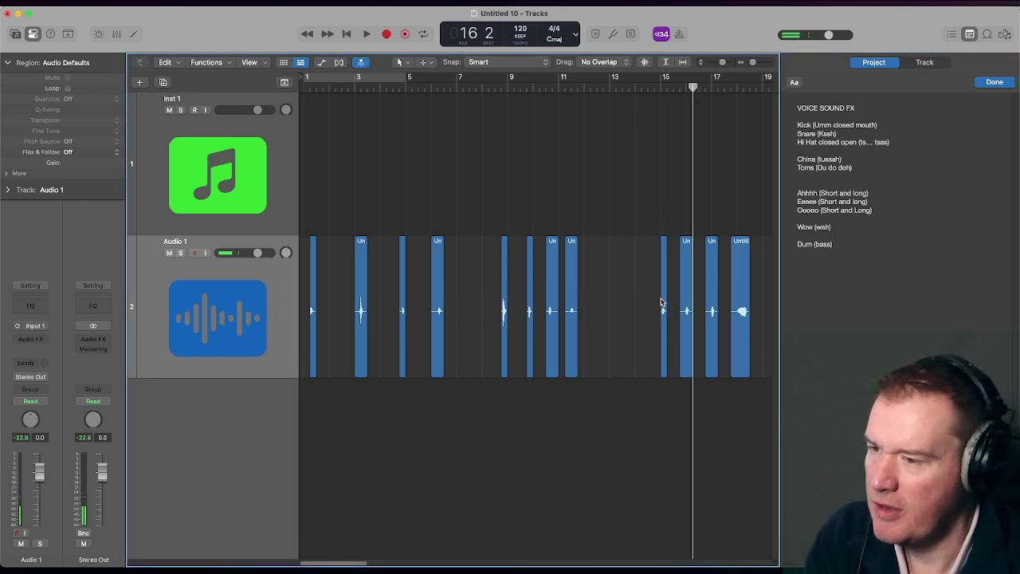
{"action": "left_click", "coordinate": [662, 303]}
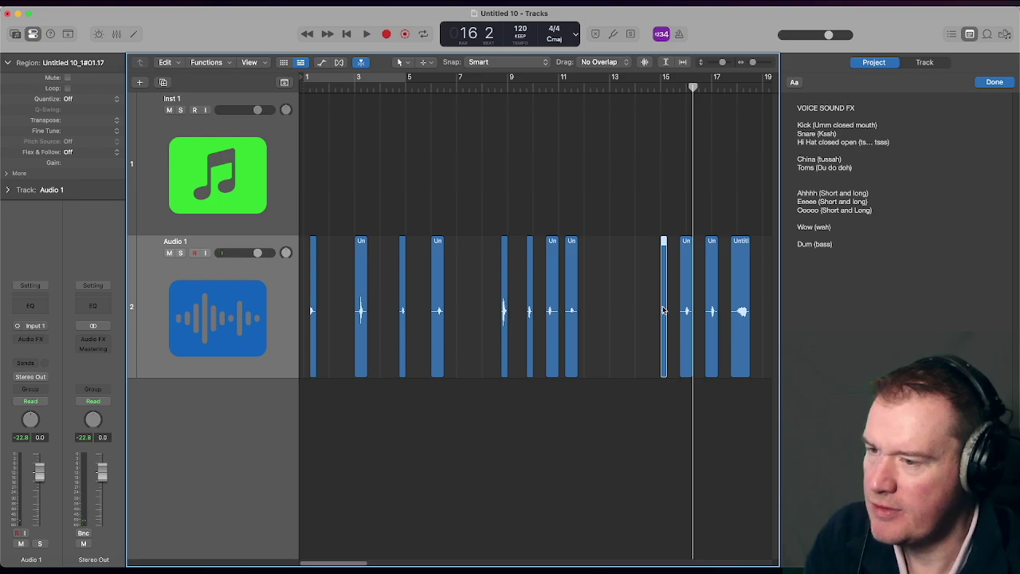
{"action": "left_click", "coordinate": [656, 282]}
{"action": "left_click", "coordinate": [663, 286]}
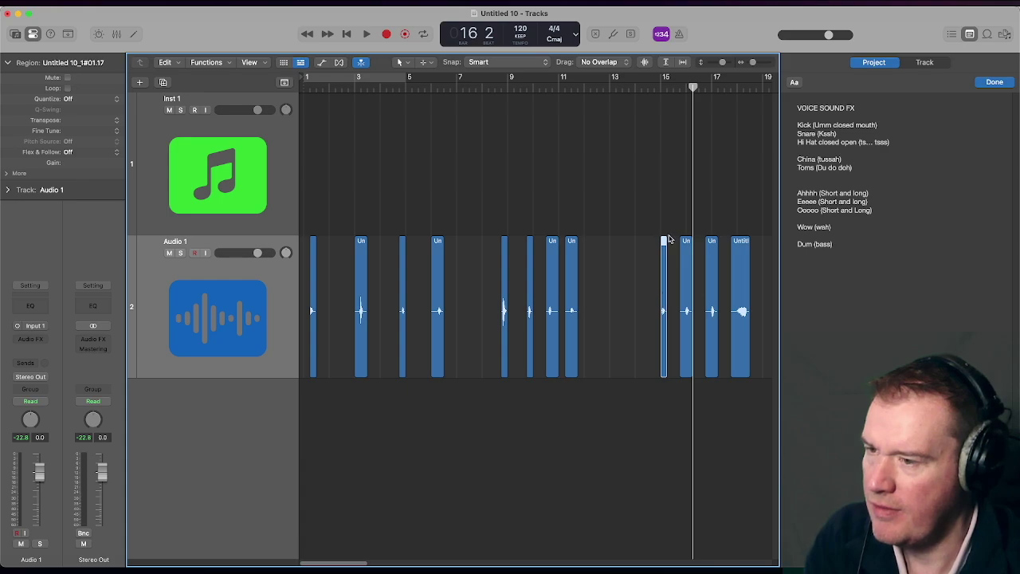
{"action": "left_click", "coordinate": [655, 92]}
{"action": "key", "text": "space"}
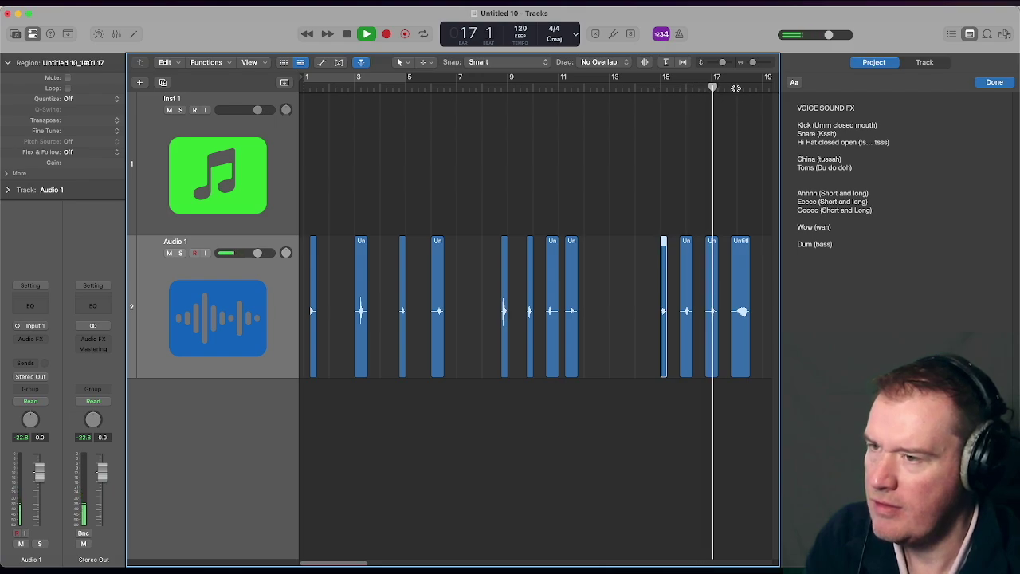
{"action": "left_click", "coordinate": [388, 86]}
{"action": "left_click", "coordinate": [432, 89]}
{"action": "key", "text": "space"}
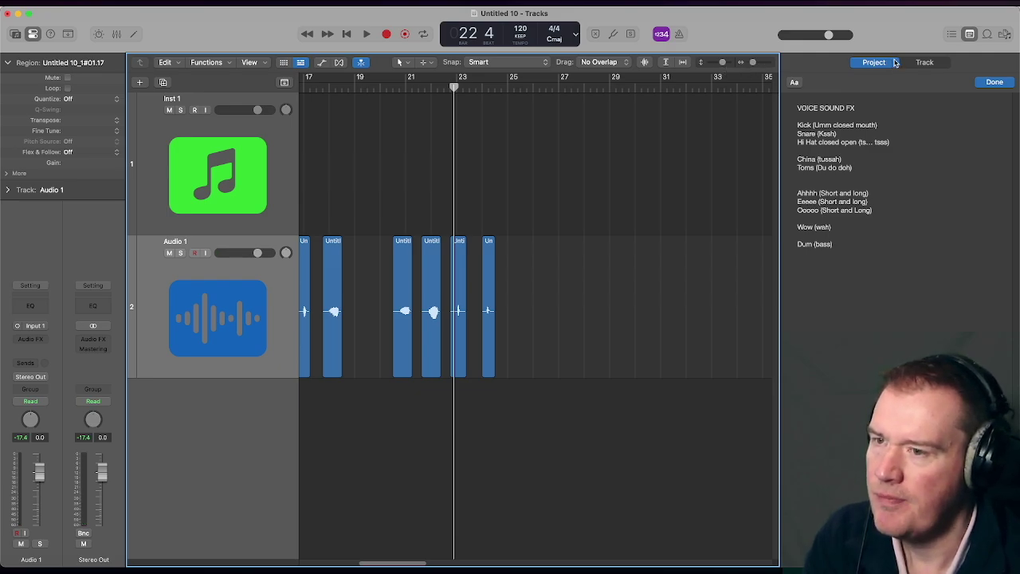
- Close up the first group by moving its second region to bar 2, third to bar 3 and fourth to just before bar 4
{"action": "left_click_drag", "start_coordinate": [416, 563], "coordinate": [342, 555]}
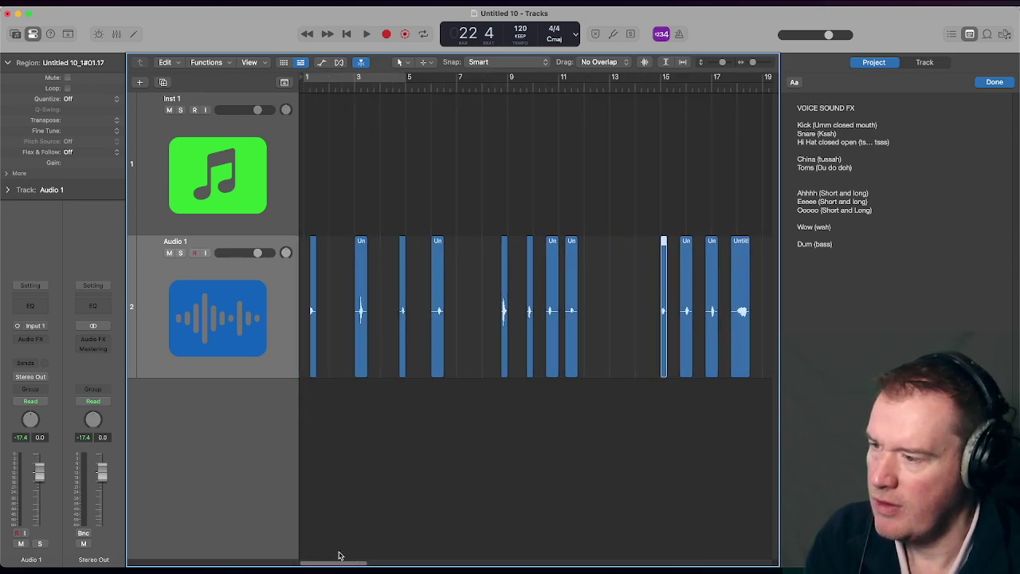
{"action": "left_click_drag", "start_coordinate": [360, 273], "coordinate": [334, 274]}
{"action": "left_click_drag", "start_coordinate": [406, 284], "coordinate": [360, 309]}
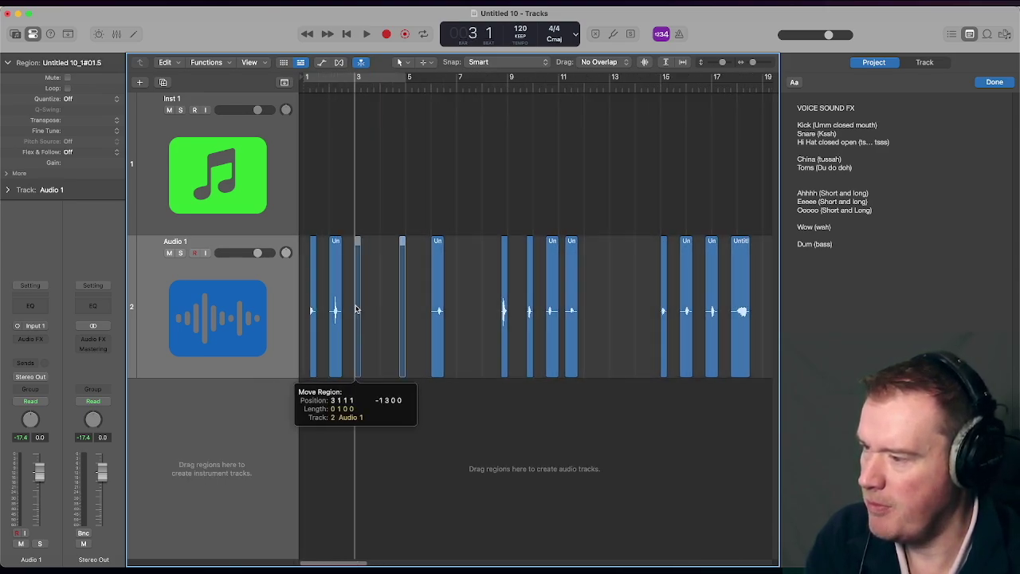
{"action": "left_click_drag", "start_coordinate": [439, 286], "coordinate": [379, 297]}
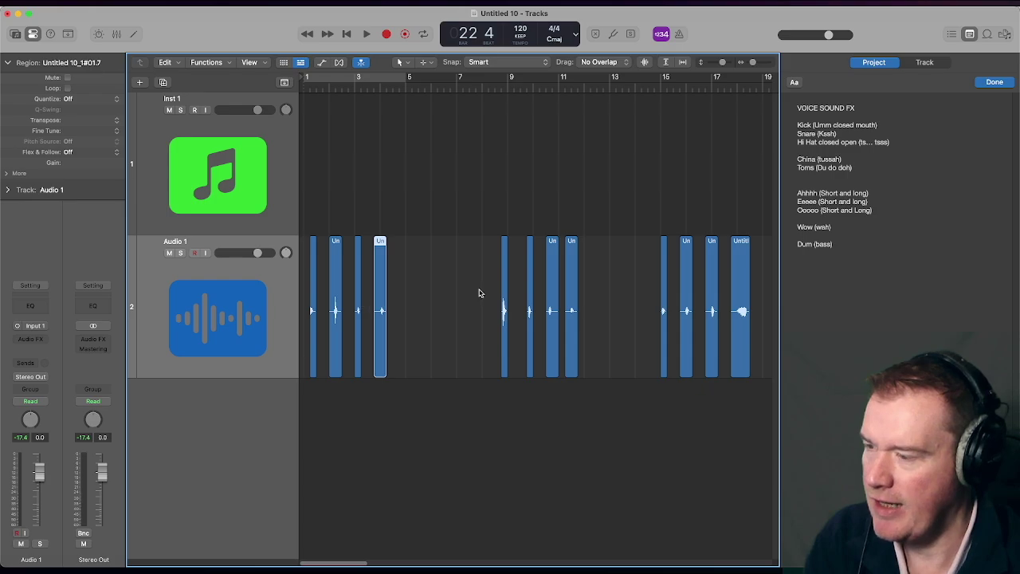
- Move the second group of four regions earlier, starting at bar 6 with the last one at about bar 8.5
{"action": "left_click_drag", "start_coordinate": [503, 286], "coordinate": [436, 290]}
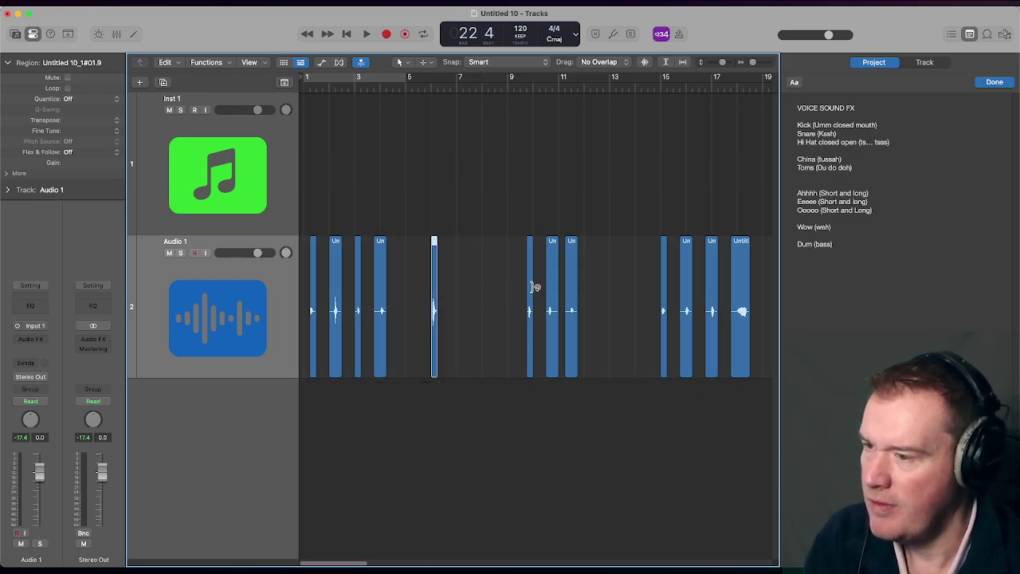
{"action": "left_click_drag", "start_coordinate": [528, 289], "coordinate": [453, 290]}
{"action": "left_click_drag", "start_coordinate": [549, 275], "coordinate": [476, 289]}
{"action": "left_click_drag", "start_coordinate": [573, 286], "coordinate": [501, 291]}
- Move the four regions between bars 15 and 18 earlier, starting just before bar 11 and ending with the last one at position 13 2 3 1
{"action": "left_click_drag", "start_coordinate": [663, 299], "coordinate": [556, 293]}
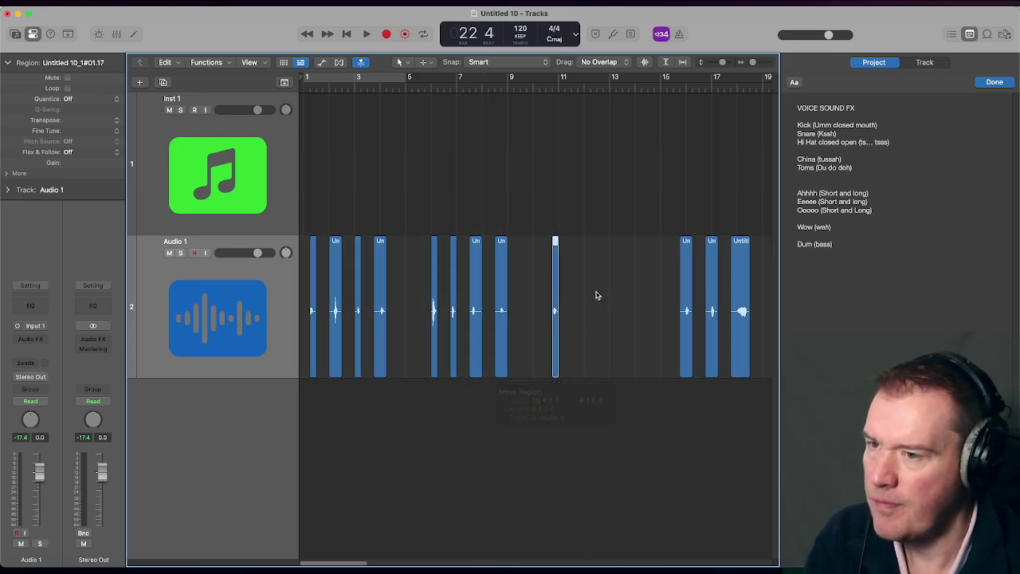
{"action": "left_click_drag", "start_coordinate": [682, 284], "coordinate": [573, 287]}
{"action": "left_click_drag", "start_coordinate": [712, 302], "coordinate": [603, 297]}
{"action": "left_click_drag", "start_coordinate": [742, 293], "coordinate": [632, 288]}
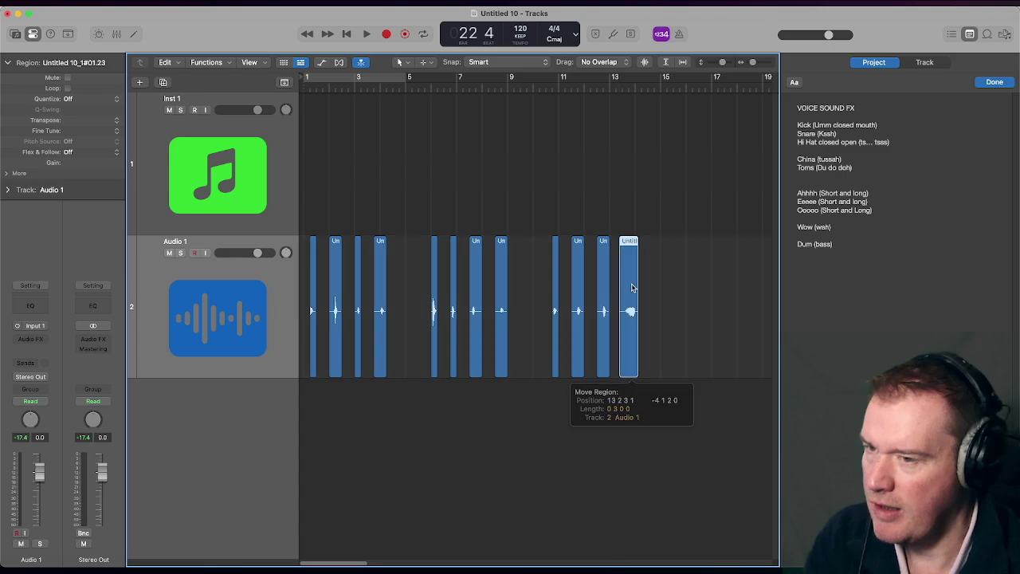
- Move the last four regions earlier, placing two at about bars 14.5 and 15.5 and the final two just before bar 18 and at bar 19
{"action": "left_click_drag", "start_coordinate": [363, 564], "coordinate": [399, 563]}
{"action": "left_click_drag", "start_coordinate": [572, 345], "coordinate": [414, 326]}
{"action": "left_click_drag", "start_coordinate": [598, 325], "coordinate": [446, 325]}
{"action": "left_click_drag", "start_coordinate": [629, 330], "coordinate": [501, 337]}
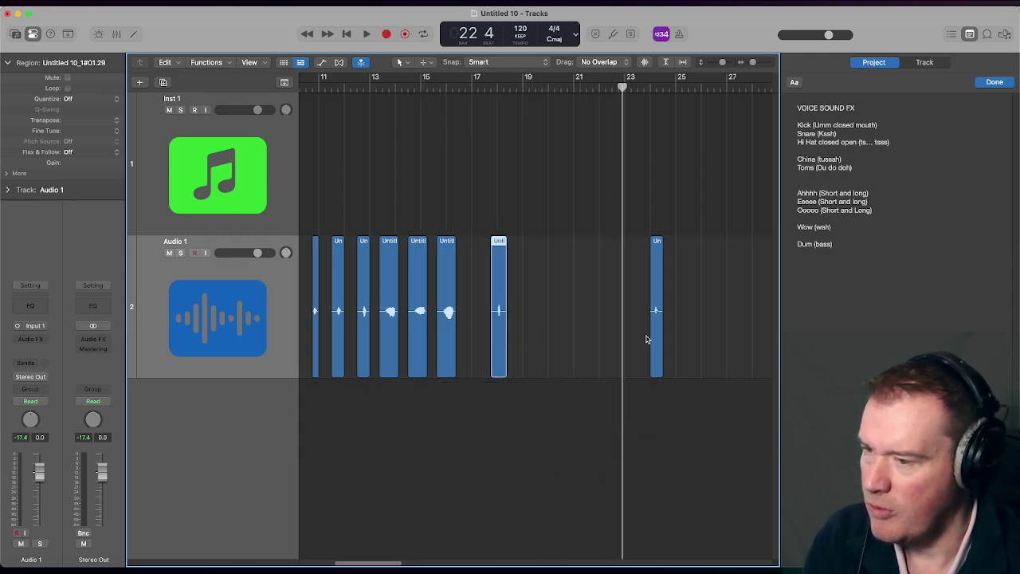
{"action": "left_click_drag", "start_coordinate": [659, 347], "coordinate": [530, 330]}
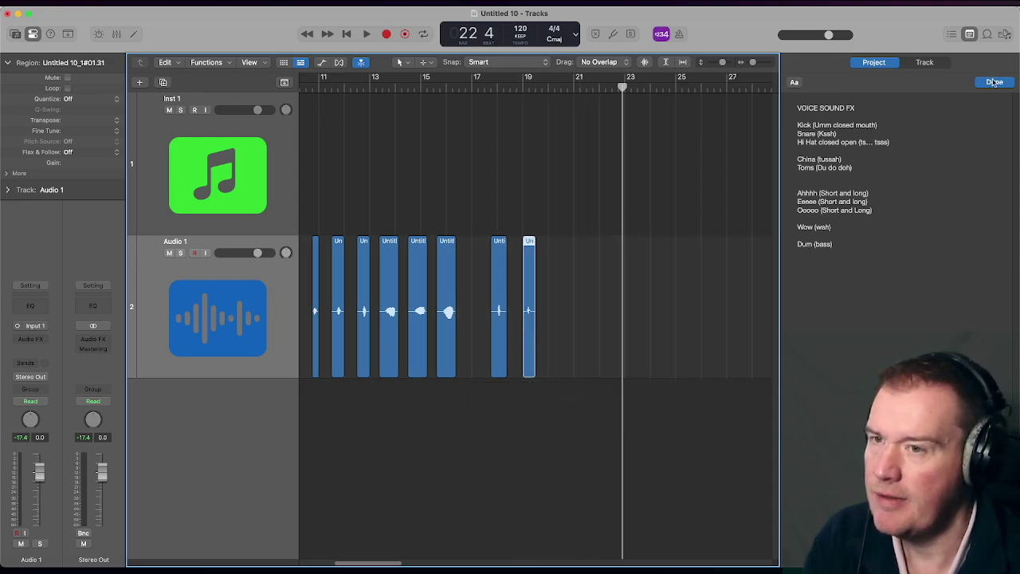
- Finish editing the project notes and hide them, deselect the regions, and shrink the track height to compact rows
{"action": "left_click", "coordinate": [994, 82]}
{"action": "left_click", "coordinate": [969, 35]}
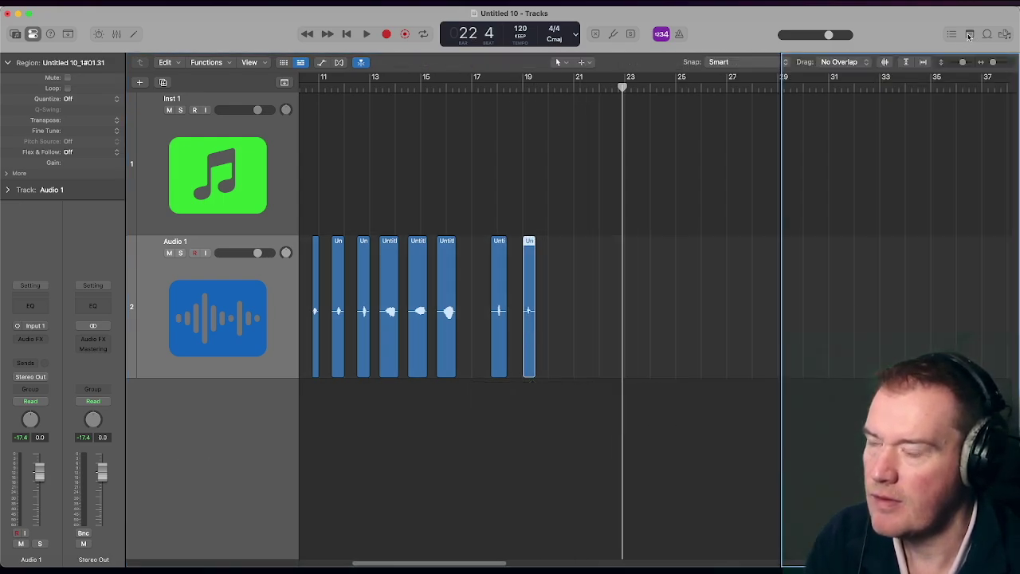
{"action": "left_click_drag", "start_coordinate": [455, 564], "coordinate": [385, 559]}
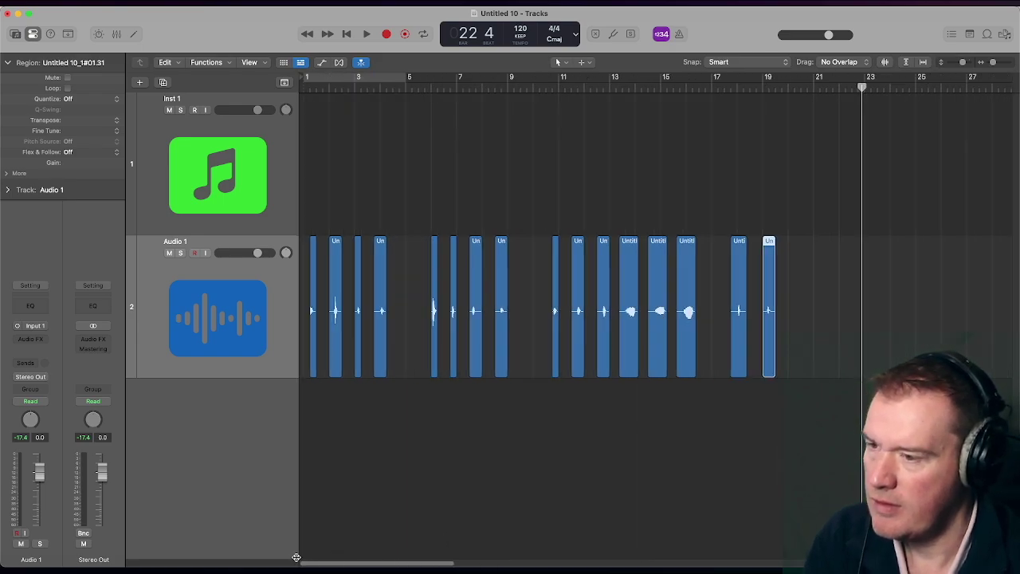
{"action": "left_click", "coordinate": [406, 437]}
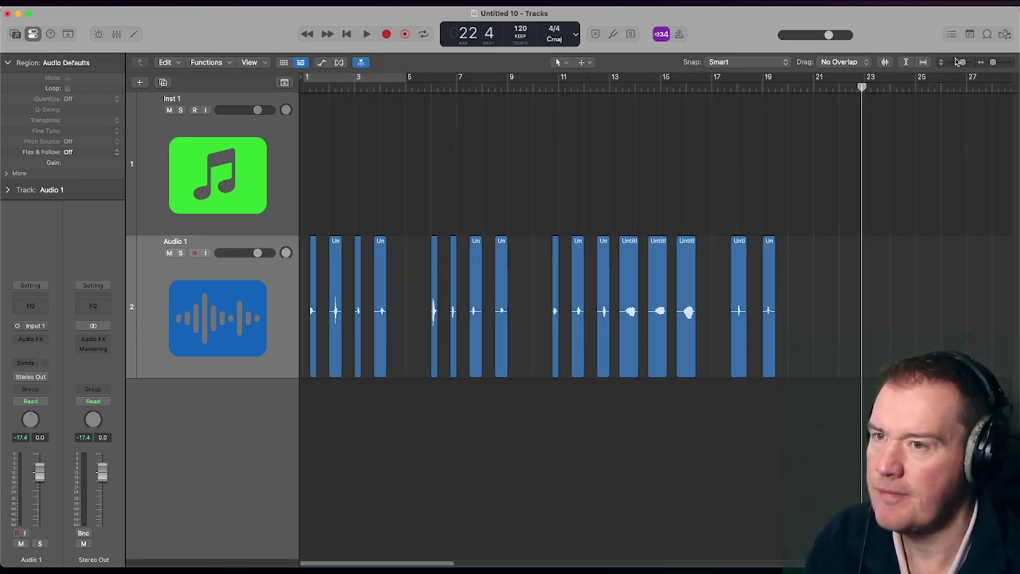
{"action": "left_click_drag", "start_coordinate": [962, 64], "coordinate": [946, 69]}
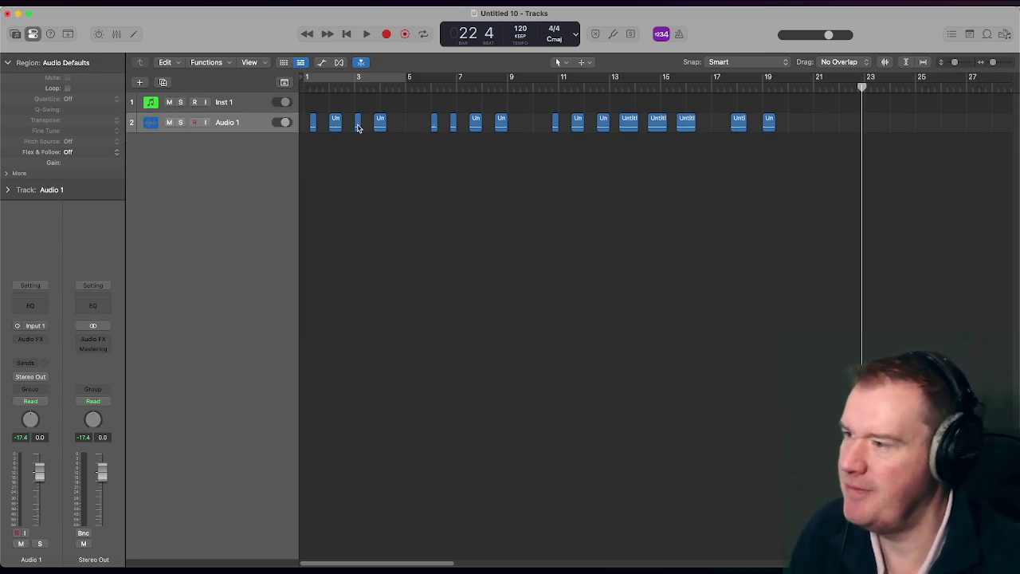
- Create a new software instrument track below the Audio 1 track
{"action": "right_click", "coordinate": [262, 126]}
{"action": "mouse_move", "coordinate": [264, 126]}
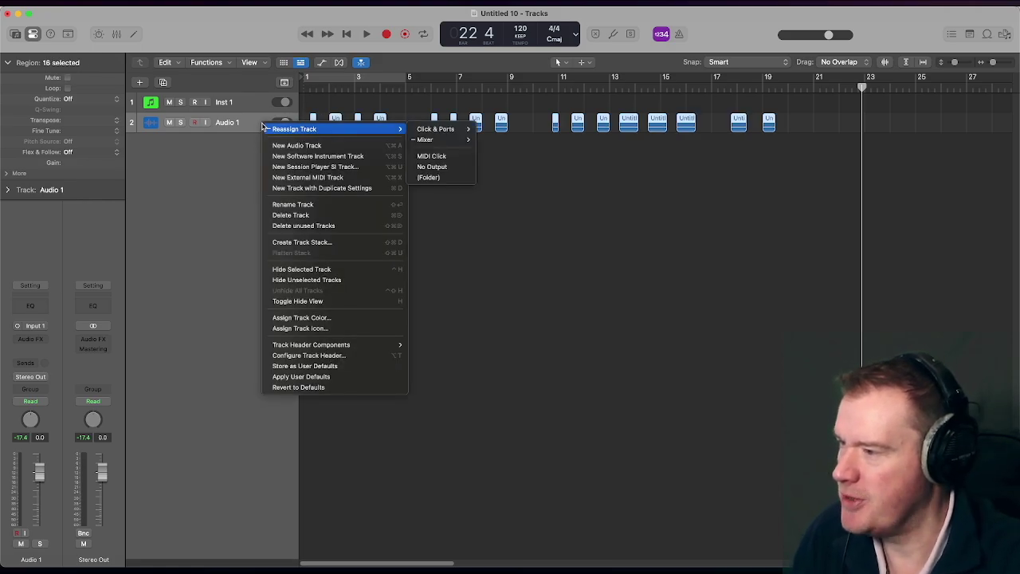
{"action": "left_click", "coordinate": [220, 155]}
{"action": "right_click", "coordinate": [241, 128]}
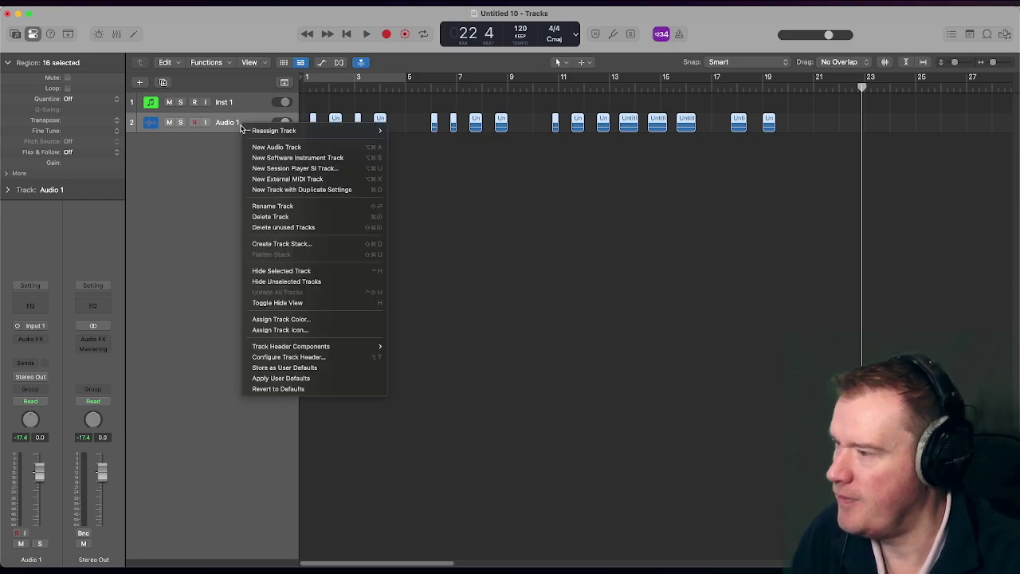
{"action": "left_click", "coordinate": [257, 158]}
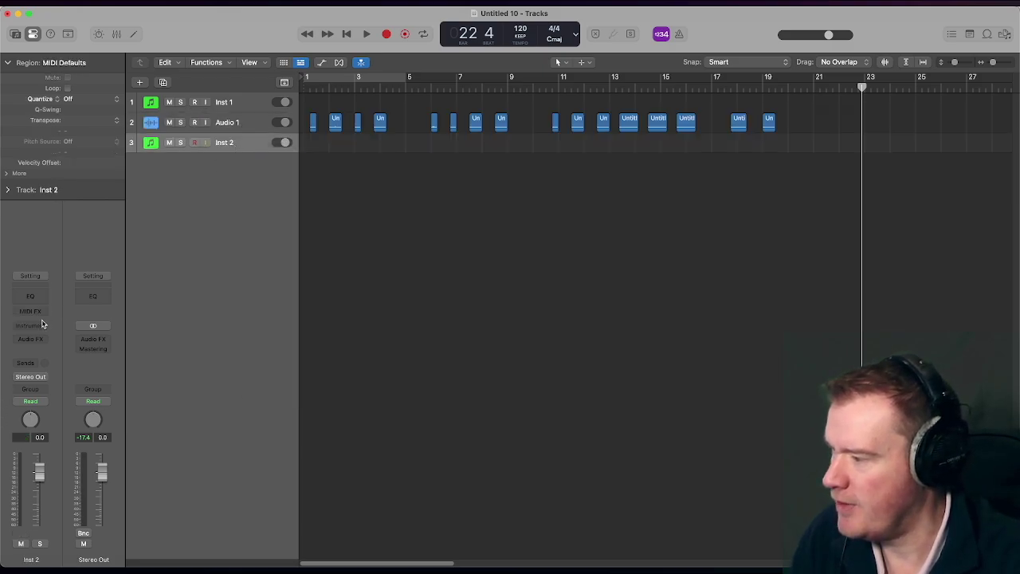
- Insert a stereo Quick Sampler on the Inst 2 track and move its window clear of the Audio 1 regions
{"action": "left_click", "coordinate": [30, 327]}
{"action": "mouse_move", "coordinate": [30, 330]}
{"action": "mouse_move", "coordinate": [72, 358]}
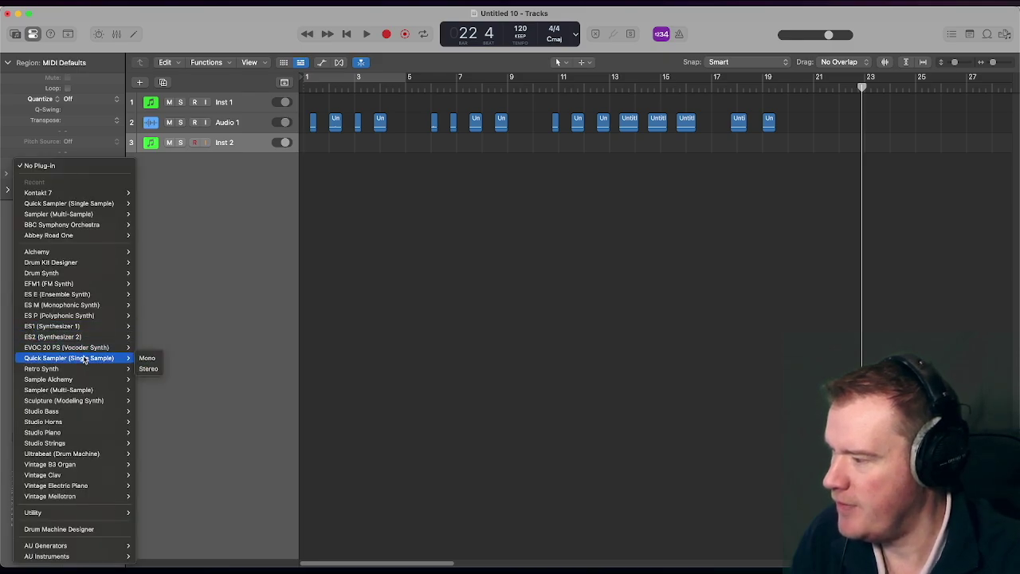
{"action": "left_click", "coordinate": [149, 369]}
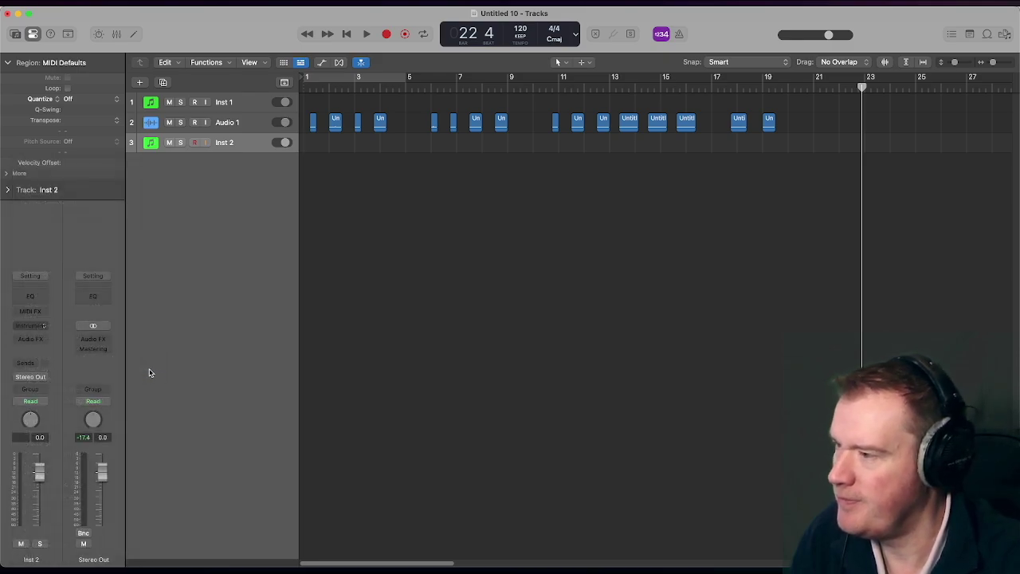
{"action": "left_click_drag", "start_coordinate": [448, 146], "coordinate": [362, 197]}
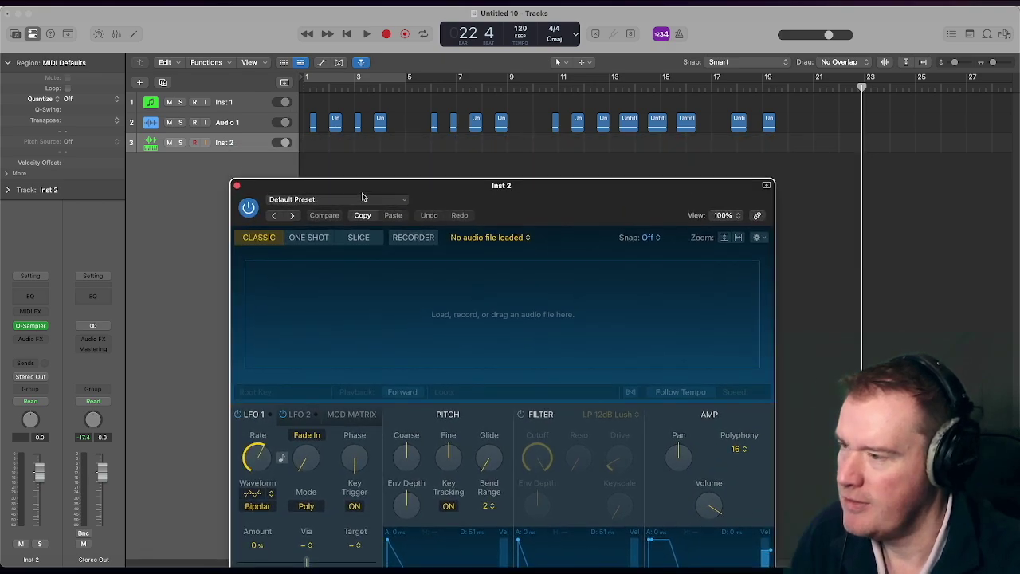
- Load the first Audio 1 region into Quick Sampler using the Optimized option
{"action": "left_click", "coordinate": [313, 120]}
{"action": "left_click_drag", "start_coordinate": [319, 139], "coordinate": [648, 316]}
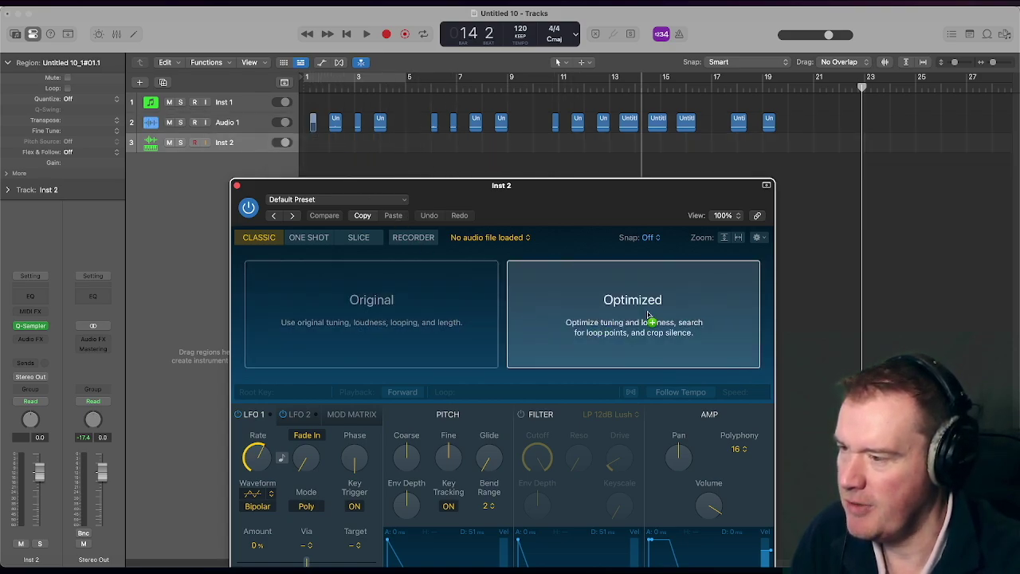
{"action": "left_click_drag", "start_coordinate": [648, 316], "coordinate": [648, 316]}
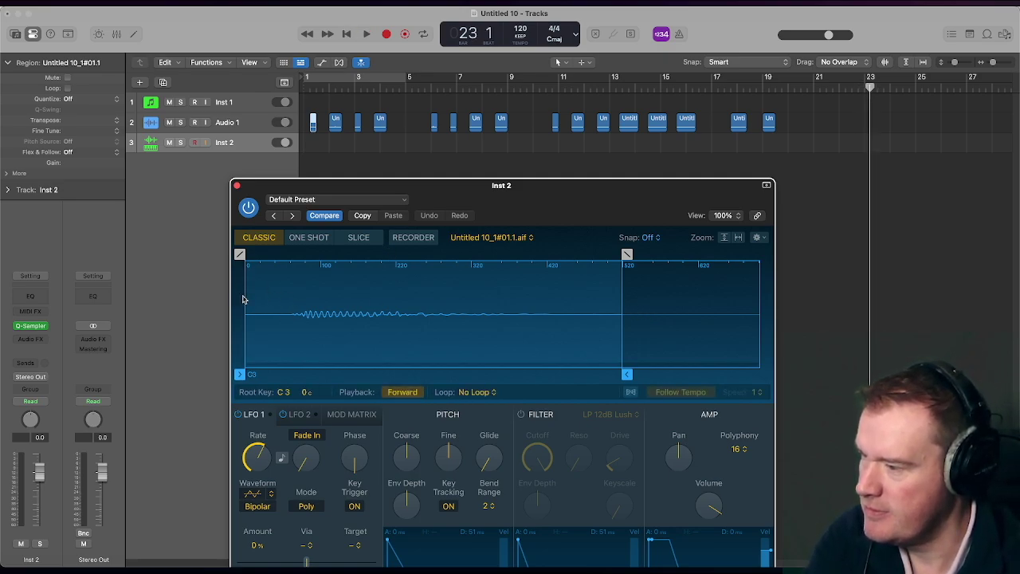
- Trim the sample start to about 0.078 s, where the sound begins, auditioning the result
{"action": "mouse_move", "coordinate": [244, 300]}
{"action": "left_mouse_down"}
{"action": "mouse_move", "coordinate": [291, 312]}
{"action": "mouse_move", "coordinate": [285, 318]}
{"action": "left_mouse_up"}
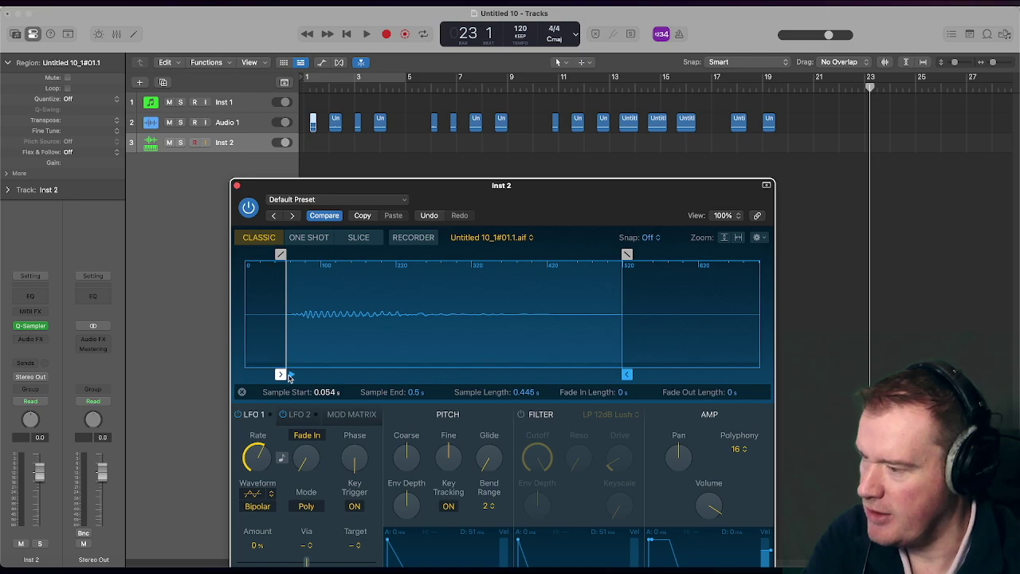
{"action": "mouse_move", "coordinate": [289, 378]}
{"action": "left_mouse_down"}
{"action": "mouse_move", "coordinate": [284, 358]}
{"action": "mouse_move", "coordinate": [306, 361]}
{"action": "mouse_move", "coordinate": [310, 377]}
{"action": "left_mouse_up"}
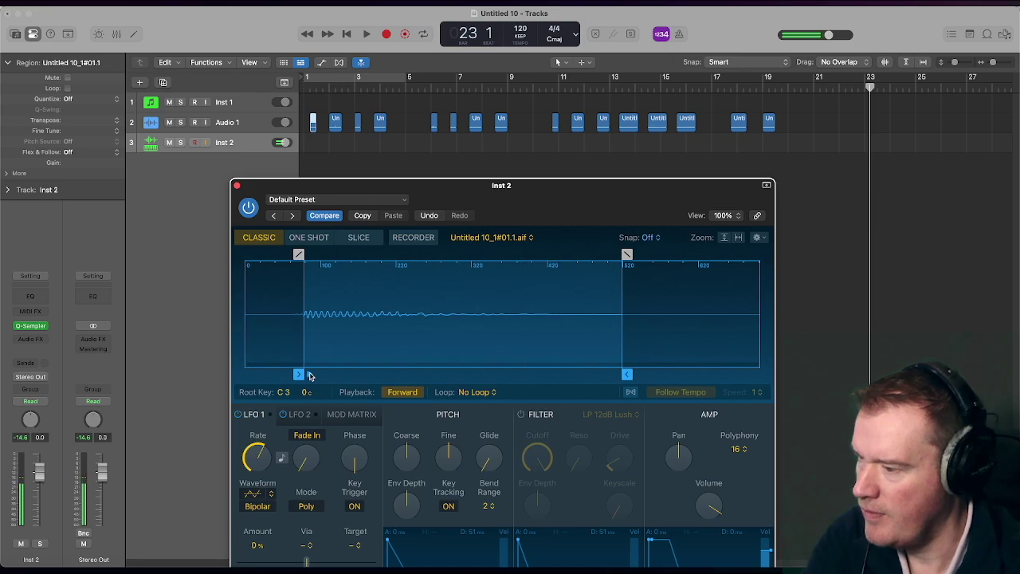
{"action": "mouse_move", "coordinate": [301, 346]}
{"action": "mouse_move", "coordinate": [302, 347]}
{"action": "left_mouse_down"}
{"action": "mouse_move", "coordinate": [301, 371]}
{"action": "mouse_move", "coordinate": [312, 377]}
{"action": "left_mouse_up"}
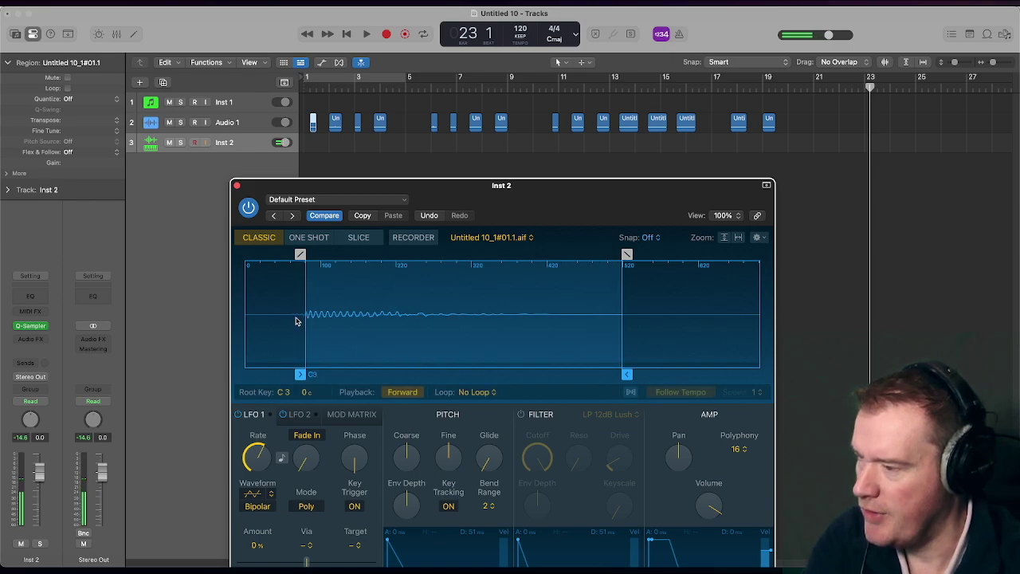
{"action": "left_click_drag", "start_coordinate": [300, 372], "coordinate": [310, 372]}
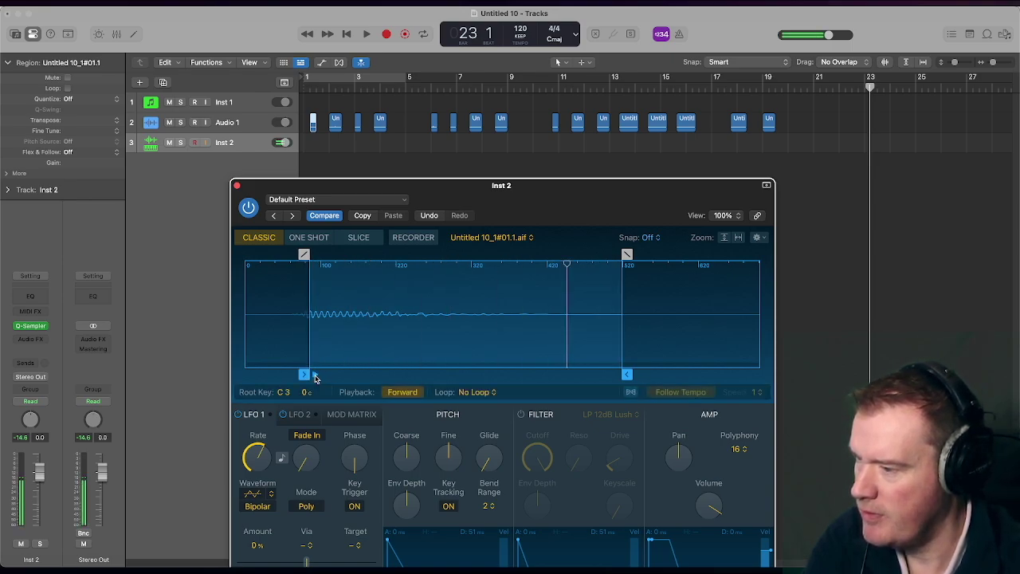
{"action": "left_click_drag", "start_coordinate": [309, 357], "coordinate": [311, 376]}
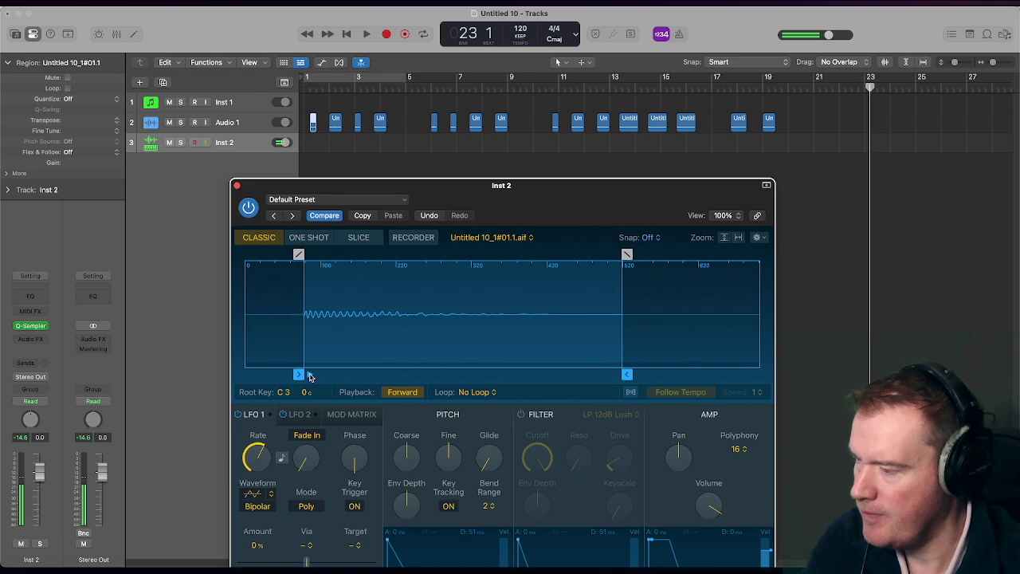
{"action": "left_click", "coordinate": [312, 373]}
- Trim the sample end to about 0.293 s, just past the sound's tail, and audition it
{"action": "left_click_drag", "start_coordinate": [633, 378], "coordinate": [387, 376]}
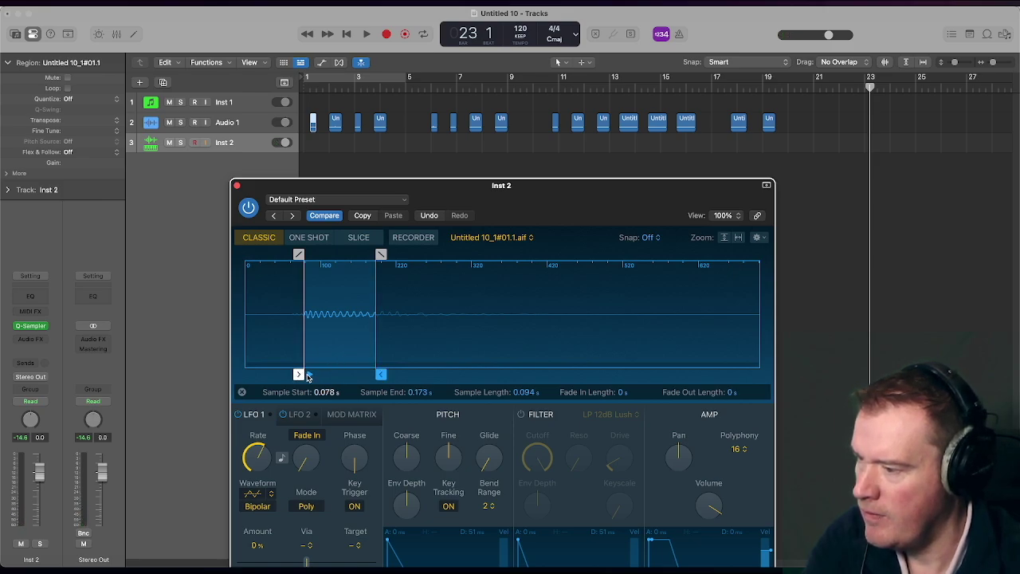
{"action": "left_click", "coordinate": [308, 375]}
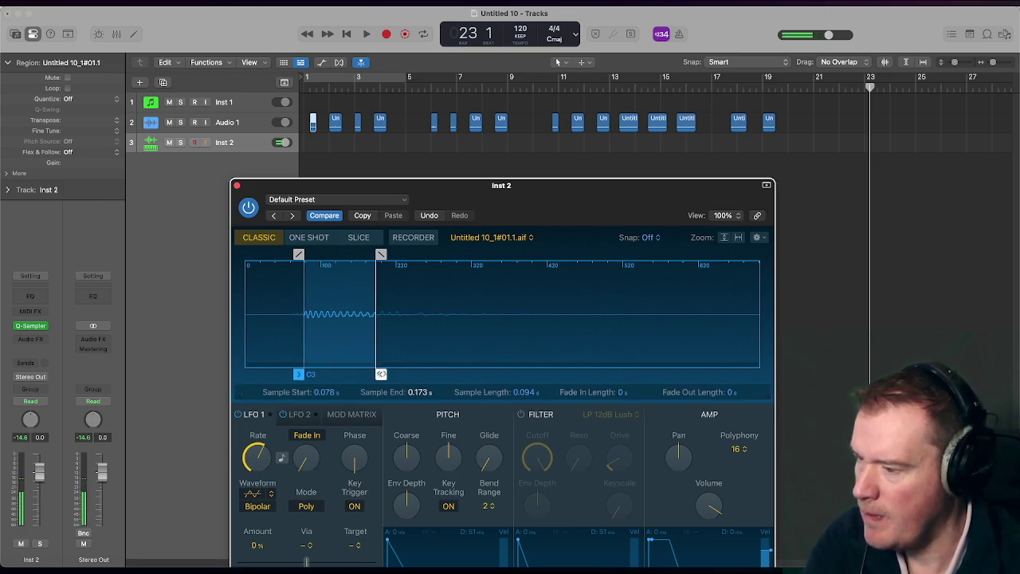
{"action": "left_click_drag", "start_coordinate": [381, 373], "coordinate": [470, 375]}
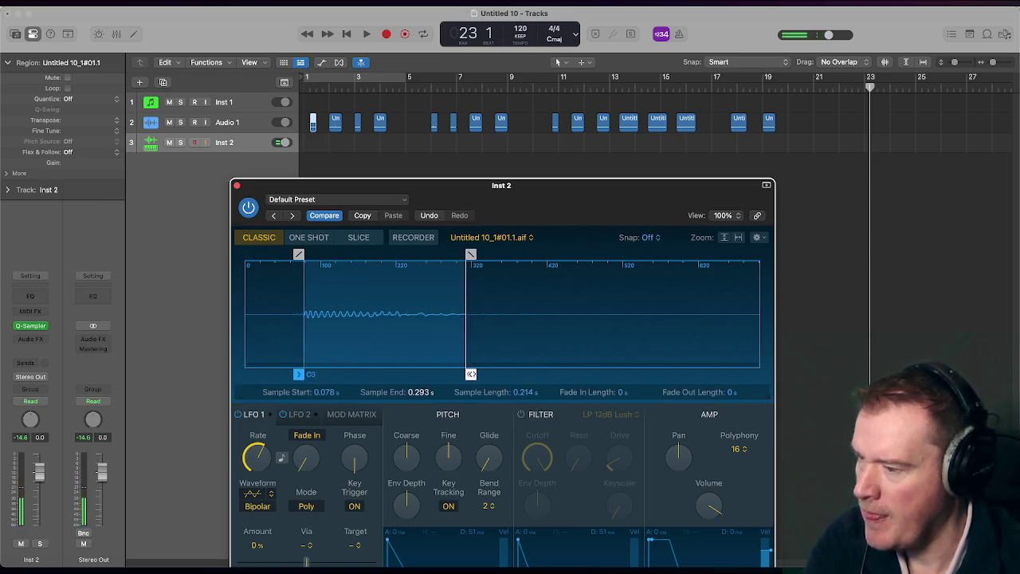
{"action": "left_click", "coordinate": [311, 376]}
{"action": "left_click", "coordinate": [310, 376]}
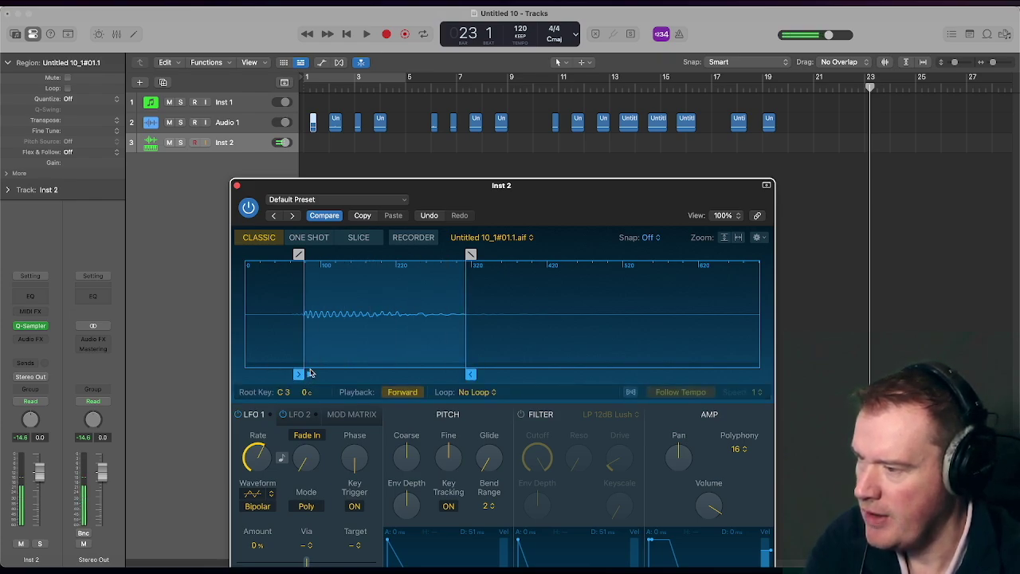
- Add a fade-out covering nearly the second half of the trimmed sample, adjusting its length while auditioning
{"action": "mouse_move", "coordinate": [299, 254]}
{"action": "left_click_drag", "start_coordinate": [471, 254], "coordinate": [449, 257]}
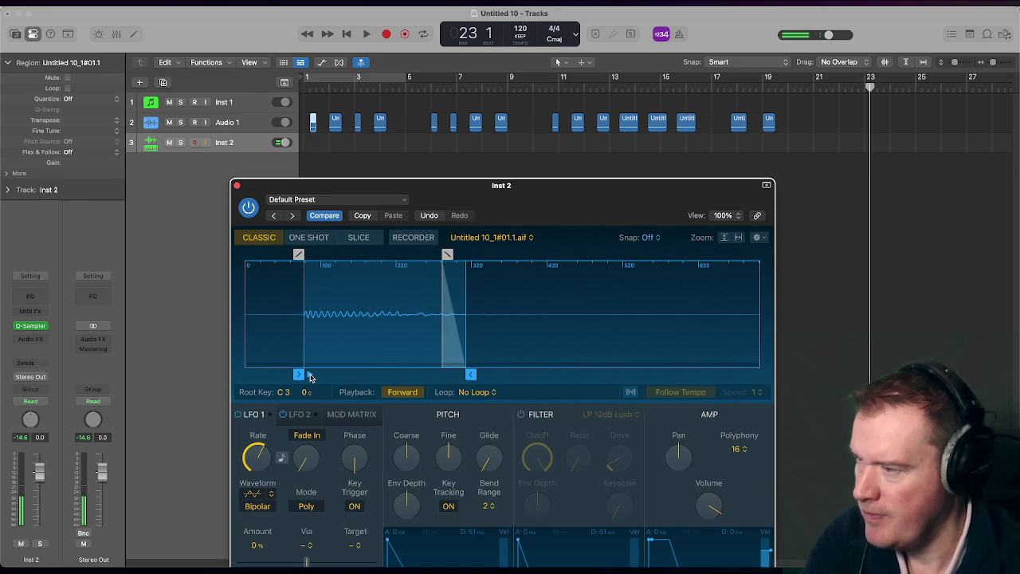
{"action": "mouse_move", "coordinate": [448, 254]}
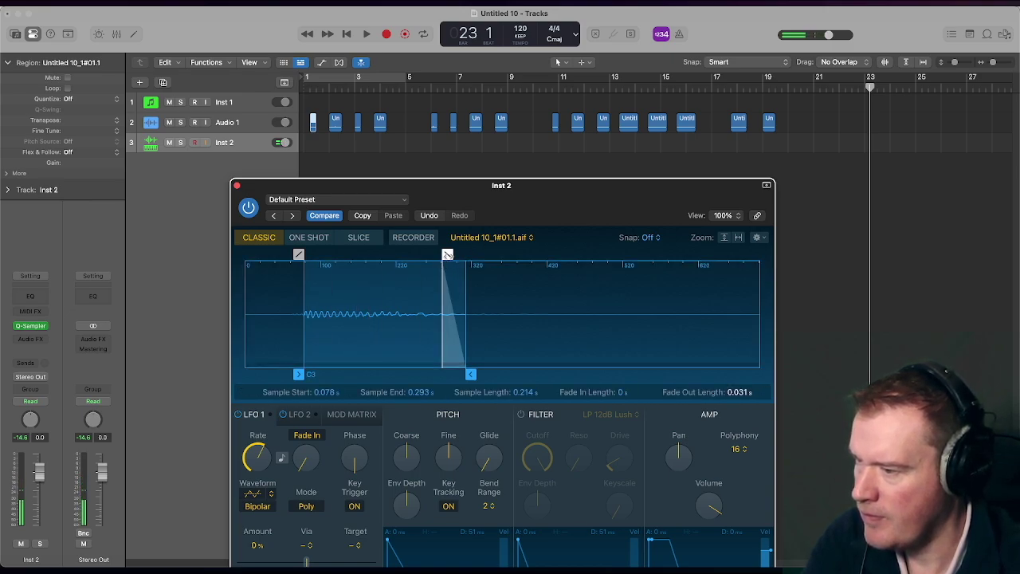
{"action": "left_click_drag", "start_coordinate": [448, 255], "coordinate": [372, 254]}
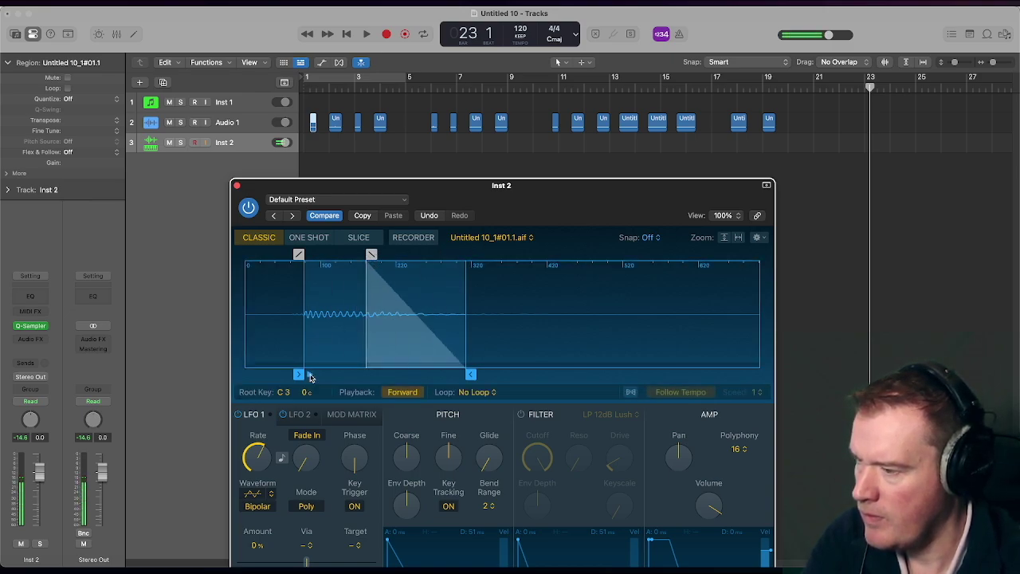
{"action": "left_click_drag", "start_coordinate": [371, 255], "coordinate": [404, 265]}
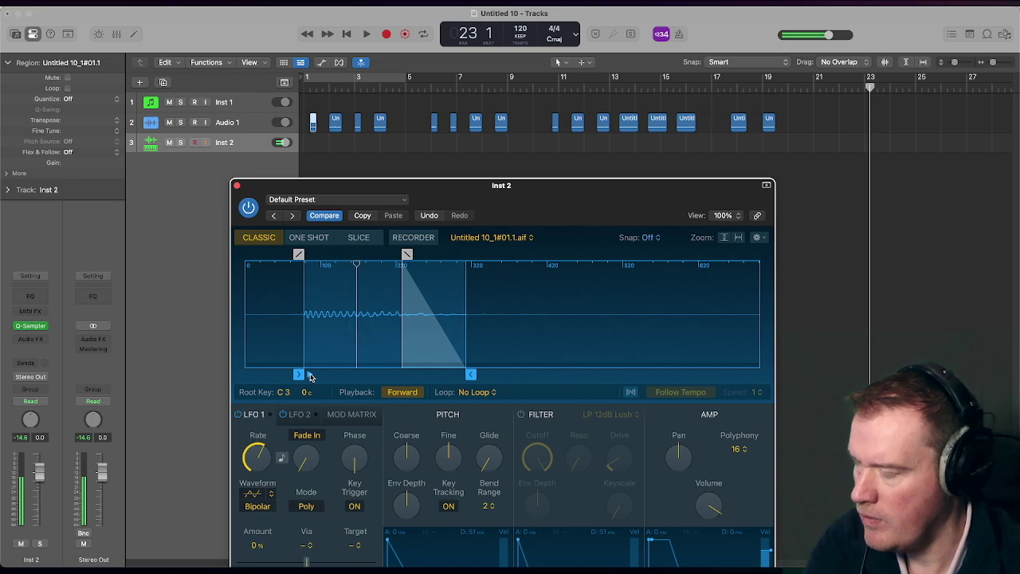
{"action": "left_click_drag", "start_coordinate": [407, 255], "coordinate": [396, 255]}
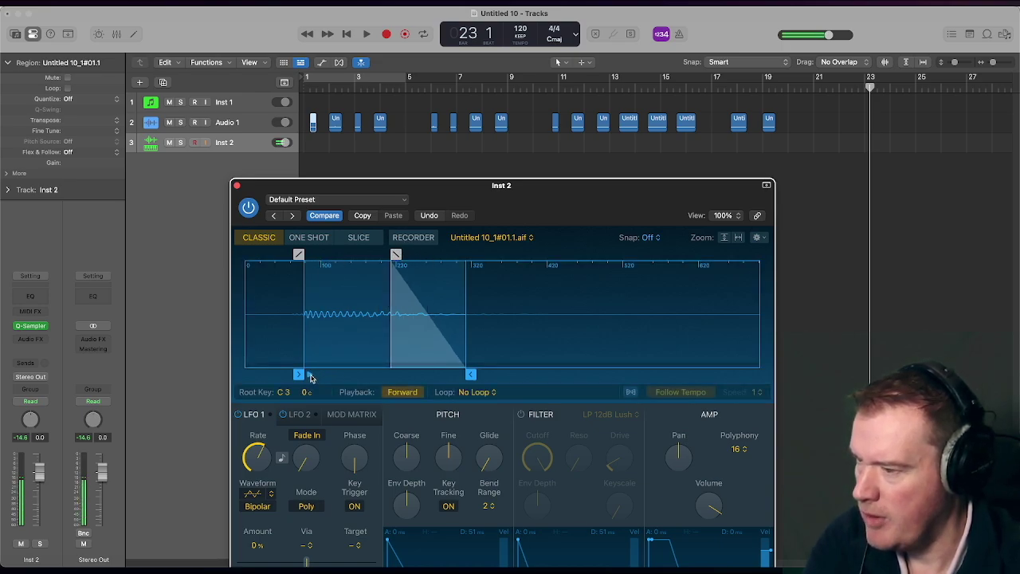
- Close the Quick Sampler window and rename the Inst 2 track as Kick
{"action": "left_click", "coordinate": [238, 186]}
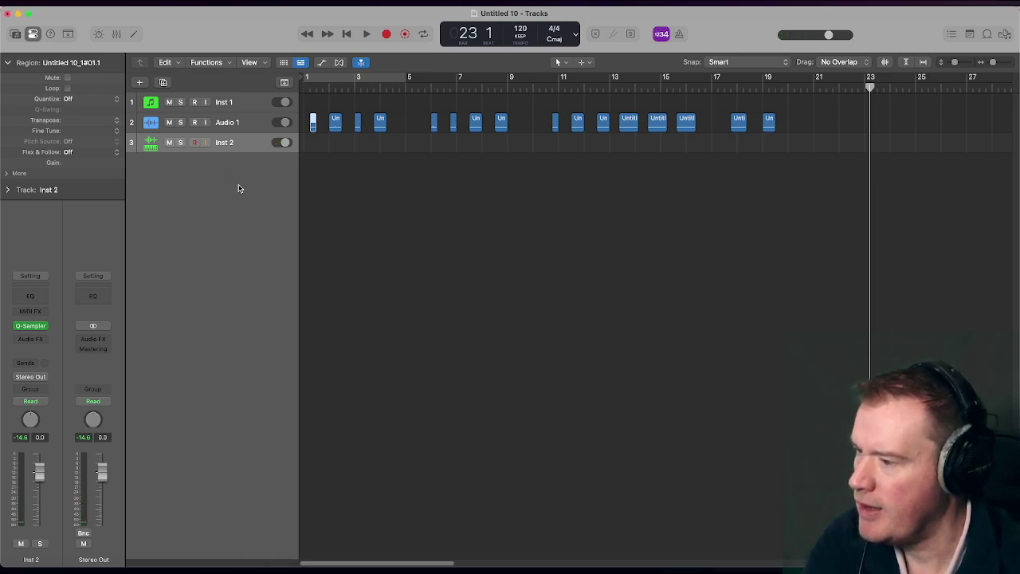
{"action": "double_click", "coordinate": [238, 142]}
{"action": "type", "text": "K"}
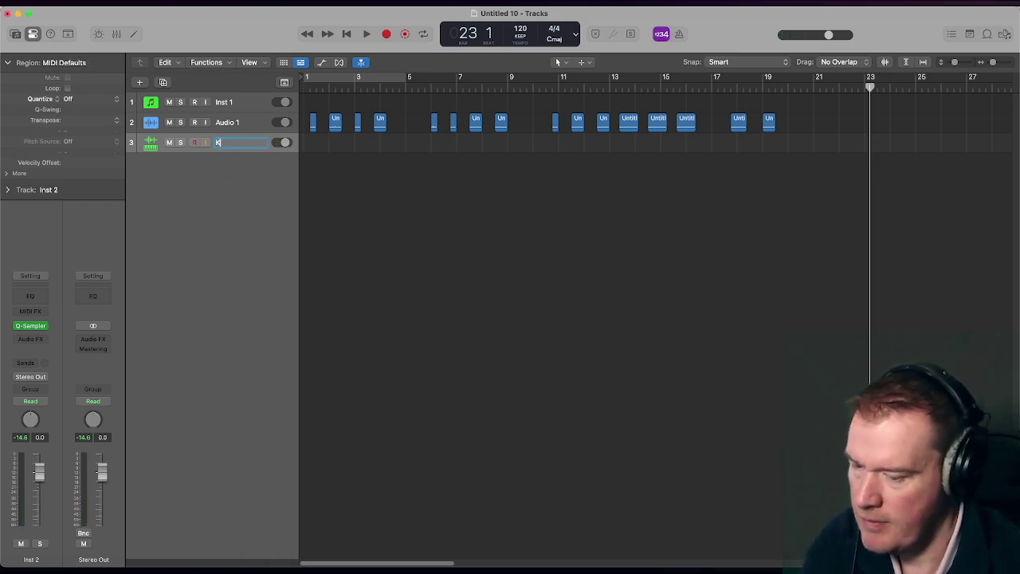
{"action": "type", "text": "ick"}
{"action": "key", "text": "Return"}
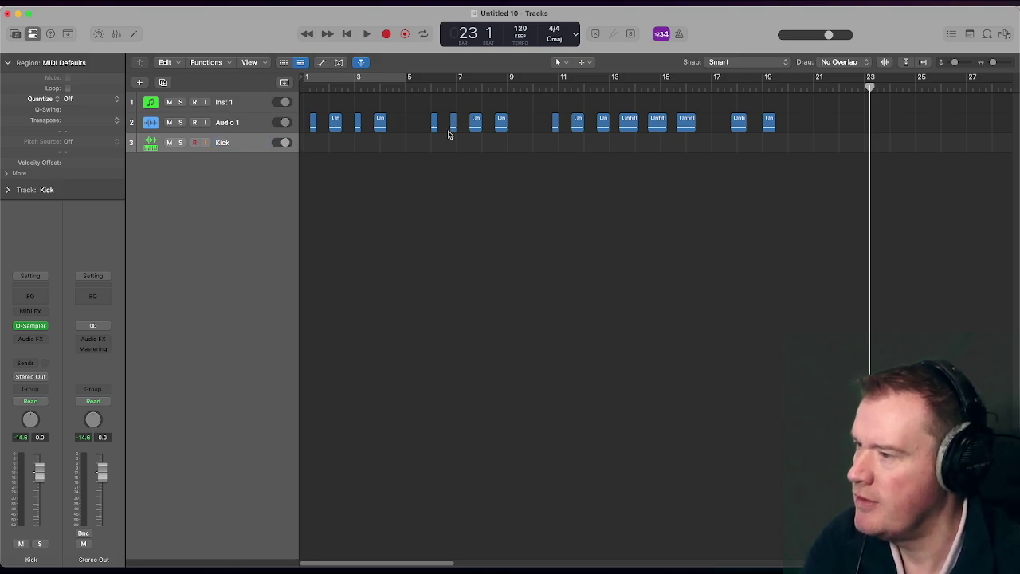
- Create one new software instrument track with an empty channel strip below the Kick track
{"action": "right_click", "coordinate": [257, 149]}
{"action": "left_click", "coordinate": [238, 148]}
{"action": "left_click", "coordinate": [140, 82]}
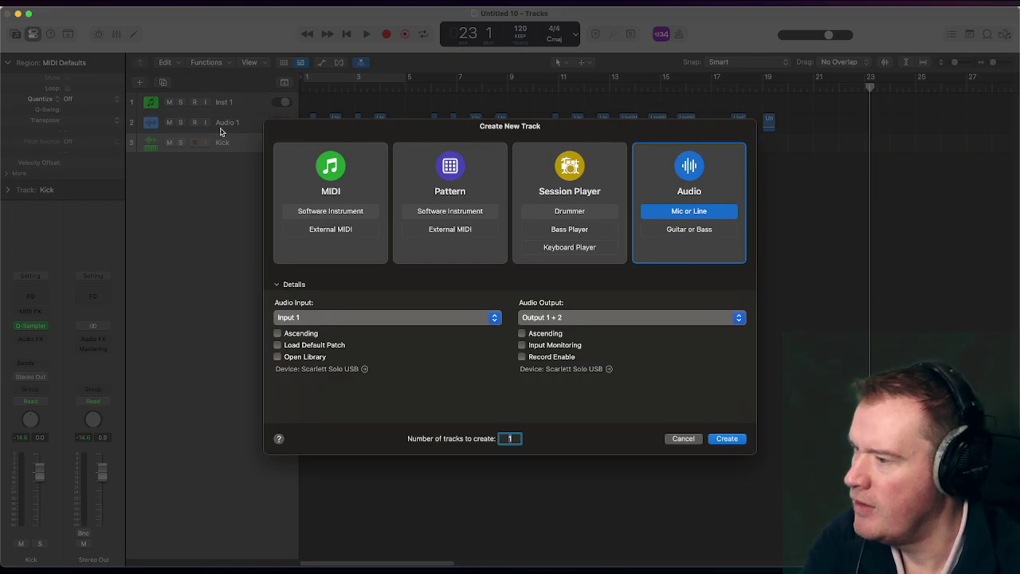
{"action": "left_click", "coordinate": [328, 211]}
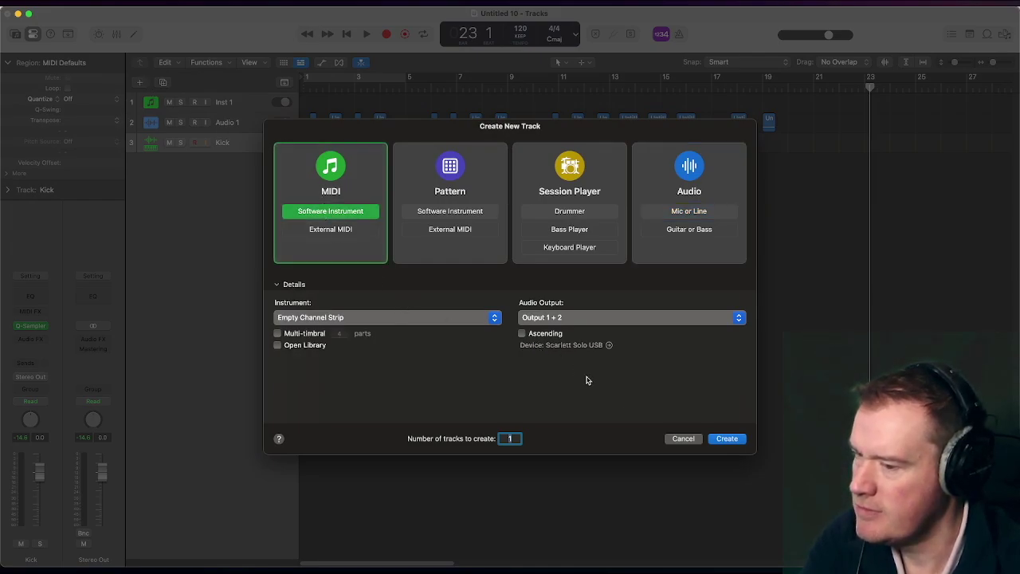
{"action": "left_click", "coordinate": [721, 440]}
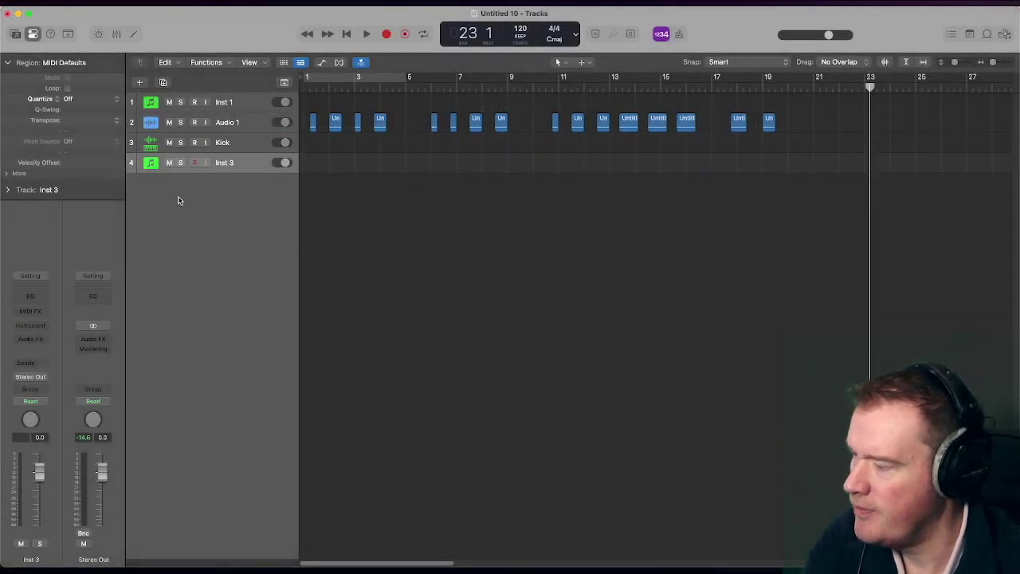
- Insert a stereo Quick Sampler on the Inst 3 track and close its window
{"action": "left_click", "coordinate": [30, 325]}
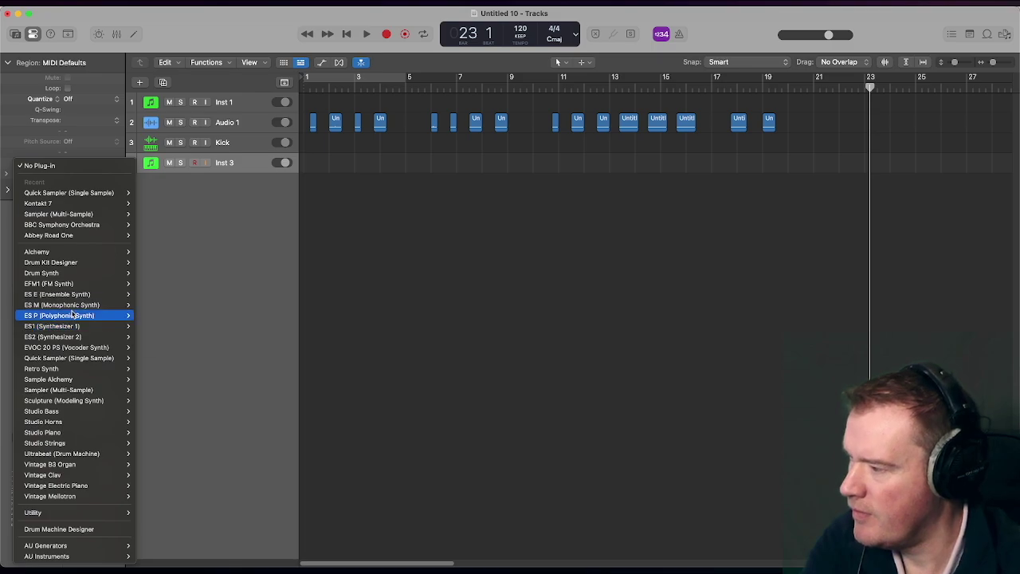
{"action": "mouse_move", "coordinate": [73, 310]}
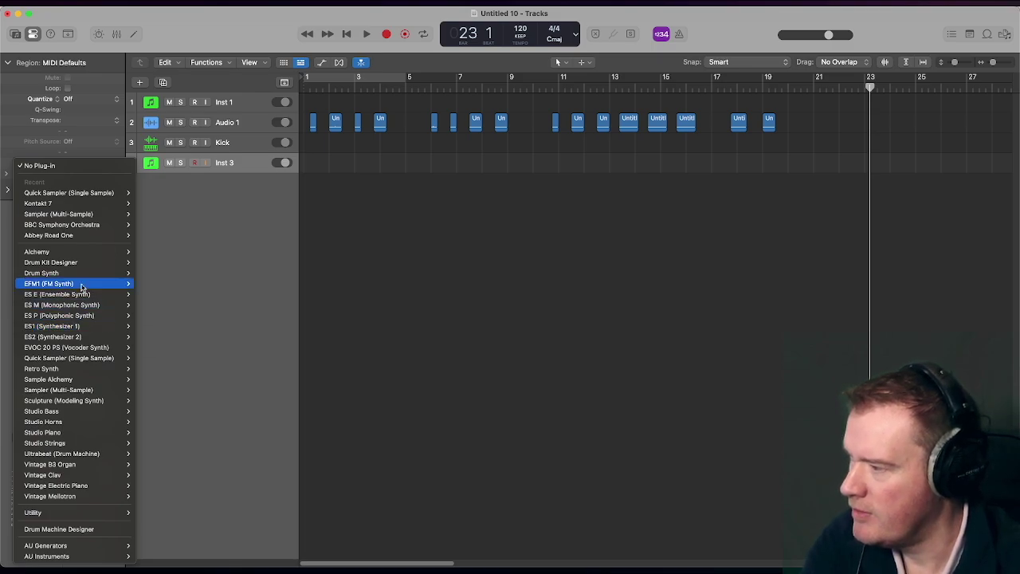
{"action": "mouse_move", "coordinate": [120, 192]}
{"action": "left_click", "coordinate": [148, 203]}
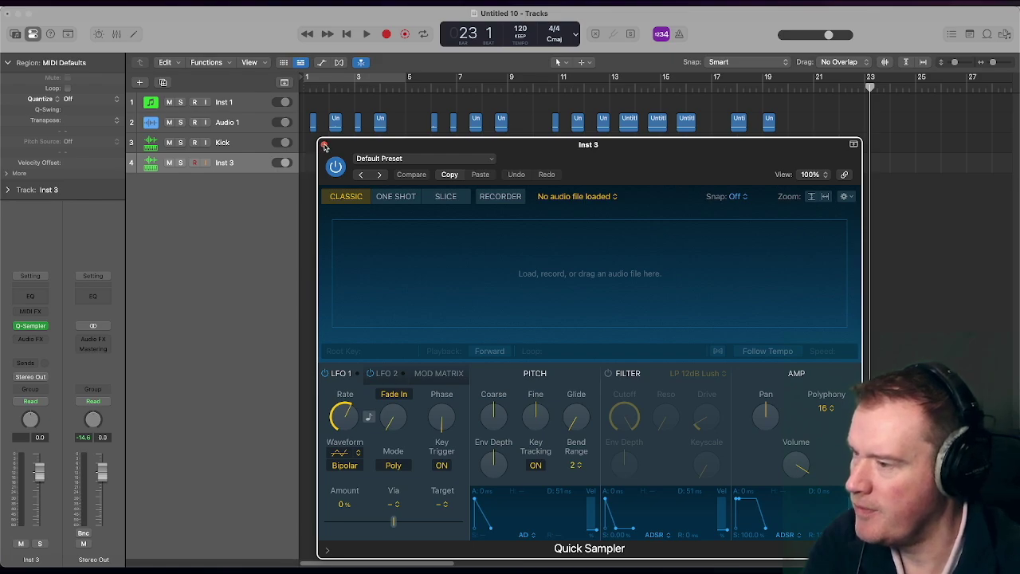
{"action": "left_click", "coordinate": [324, 146]}
- Create seven more Quick Sampler tracks below Inst 3, each as a new track with duplicate settings
{"action": "right_click", "coordinate": [249, 165]}
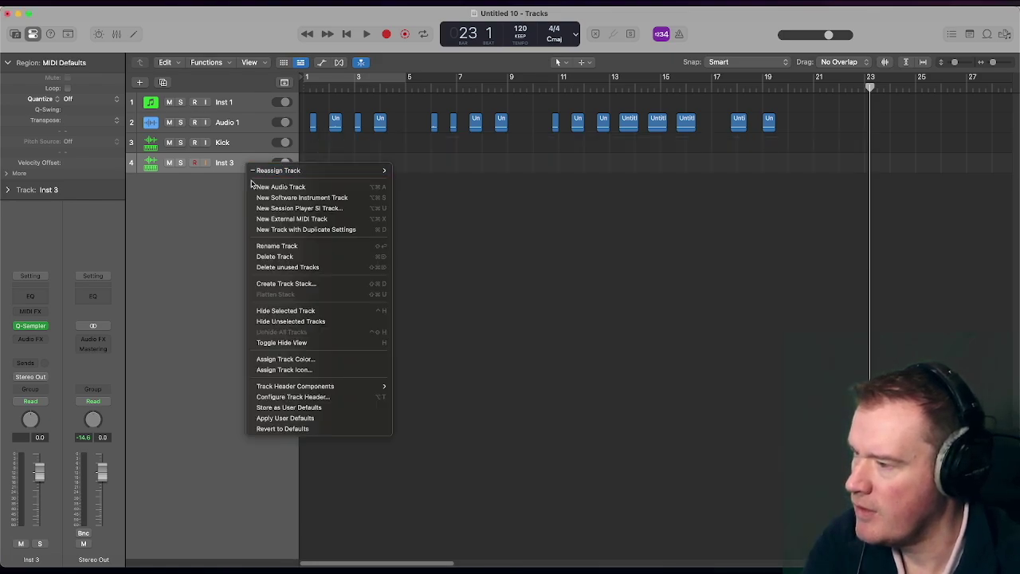
{"action": "left_click", "coordinate": [263, 231]}
{"action": "right_click", "coordinate": [249, 188]}
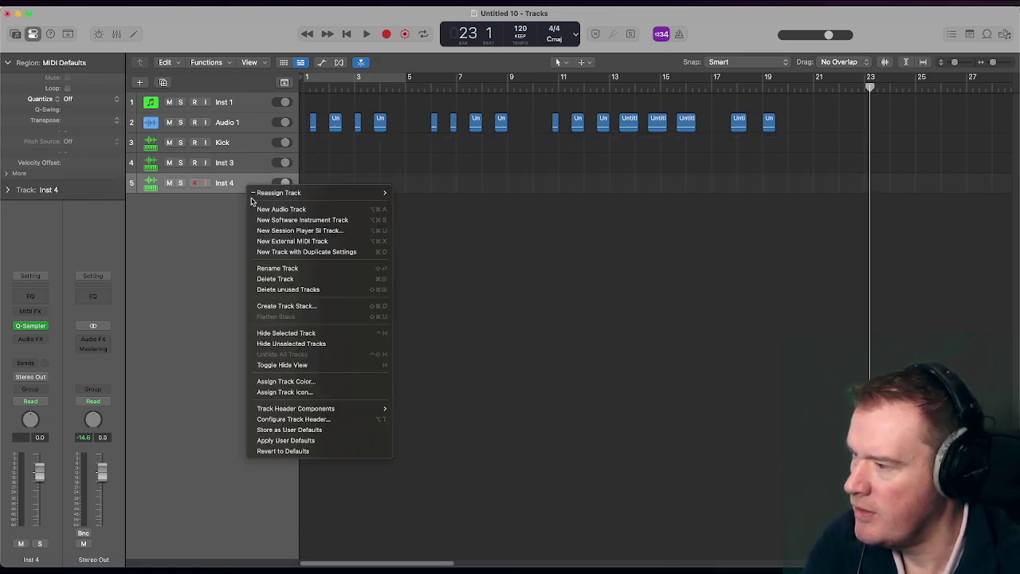
{"action": "left_click", "coordinate": [267, 251]}
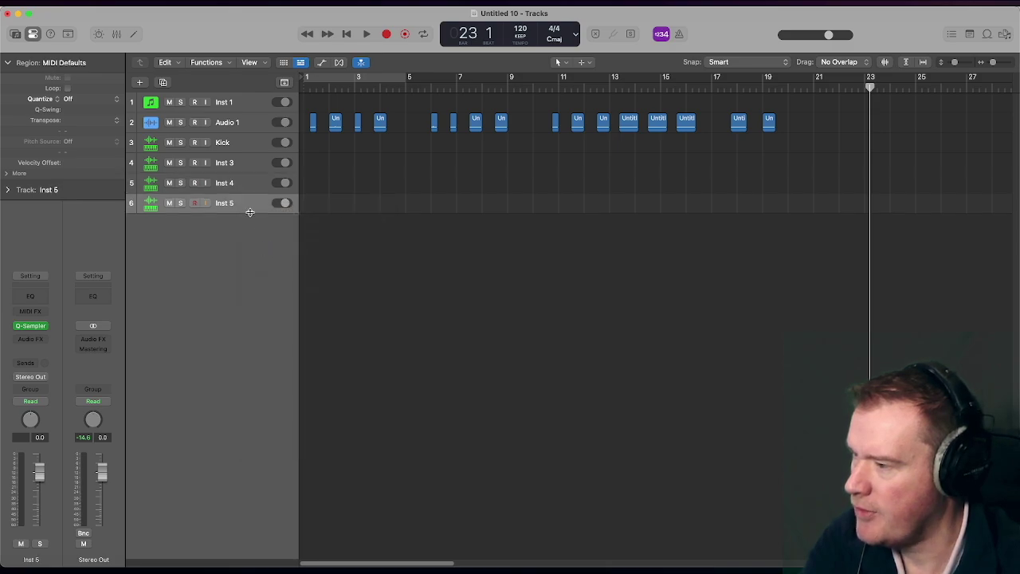
{"action": "right_click", "coordinate": [251, 214]}
{"action": "left_click", "coordinate": [264, 276]}
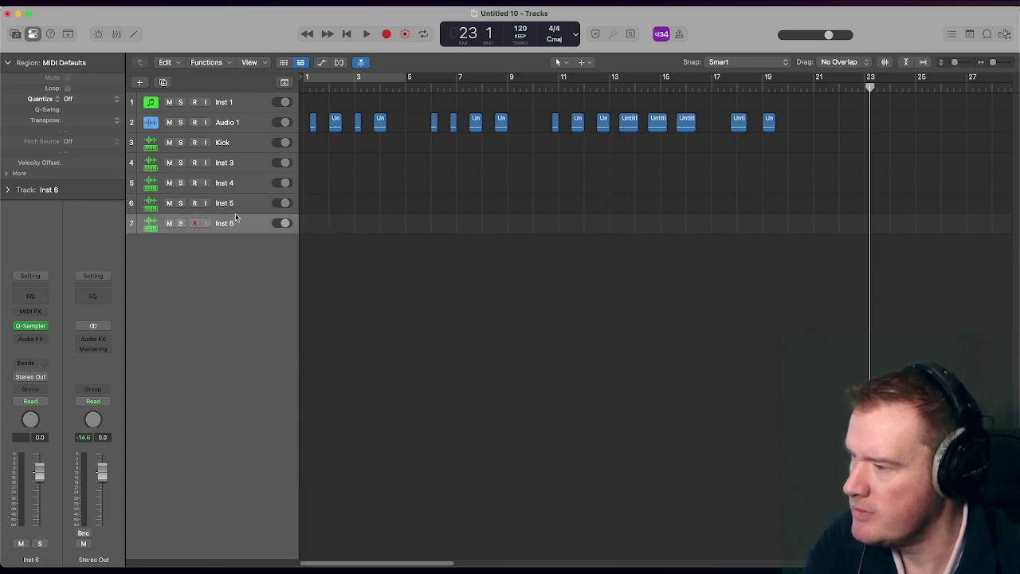
{"action": "right_click", "coordinate": [236, 231]}
{"action": "left_click", "coordinate": [266, 292]}
{"action": "right_click", "coordinate": [234, 237]}
{"action": "left_click", "coordinate": [266, 298]}
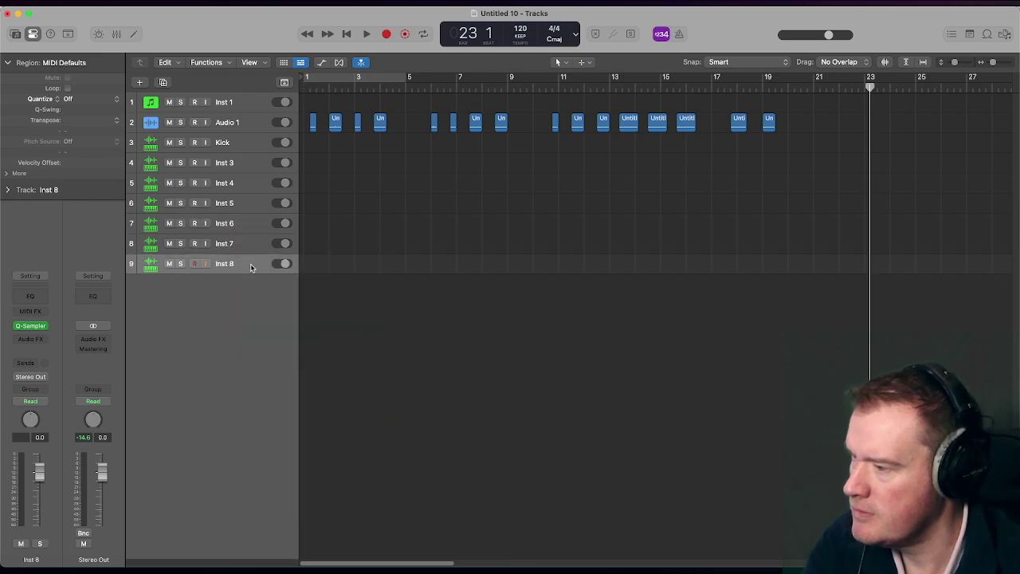
{"action": "right_click", "coordinate": [253, 269]}
{"action": "left_click", "coordinate": [273, 329]}
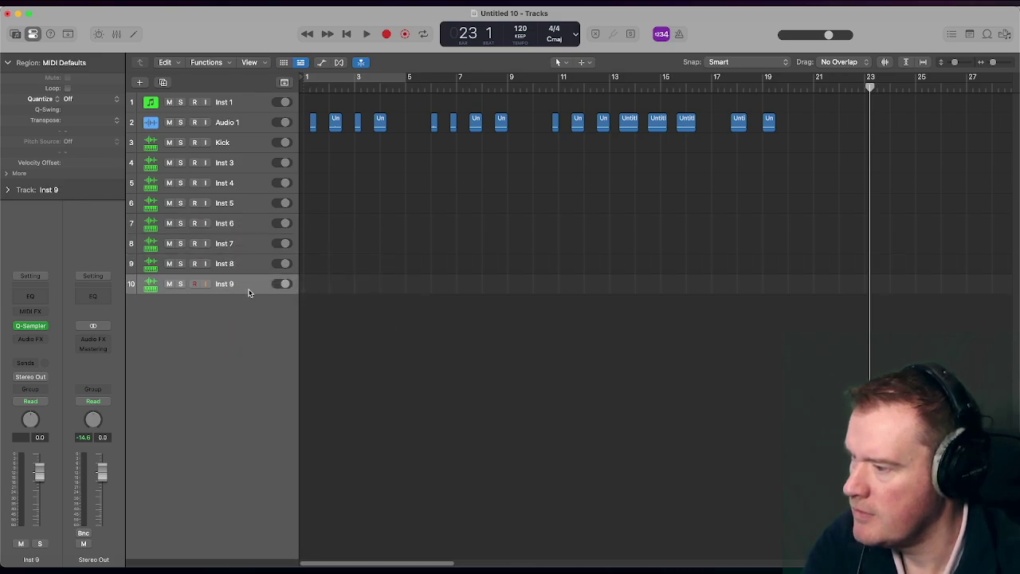
{"action": "right_click", "coordinate": [250, 290]}
{"action": "left_click", "coordinate": [271, 353]}
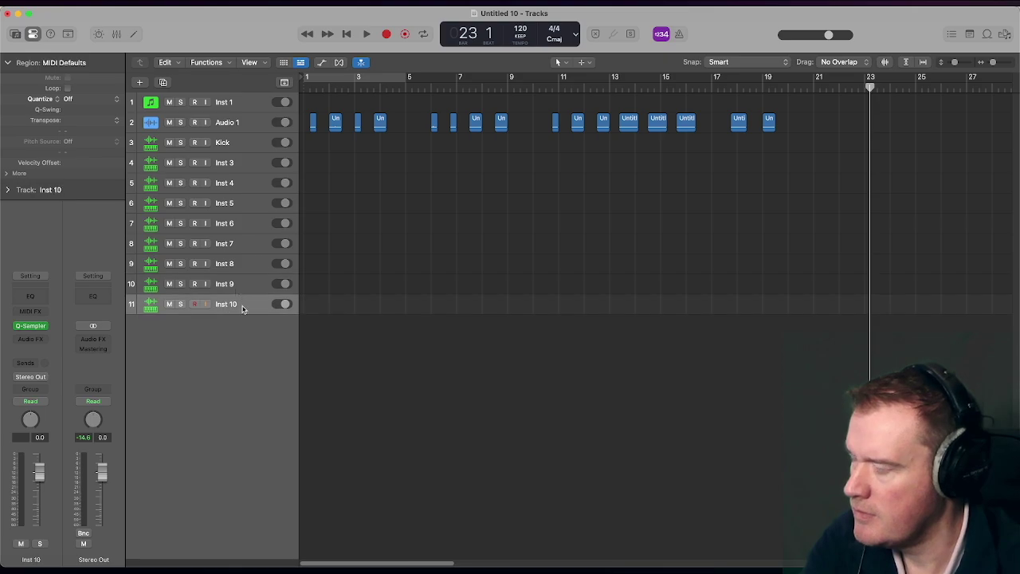
- Create four more Quick Sampler tracks below Inst 10, each as a new track with duplicate settings
{"action": "right_click", "coordinate": [243, 297]}
{"action": "left_click", "coordinate": [269, 356]}
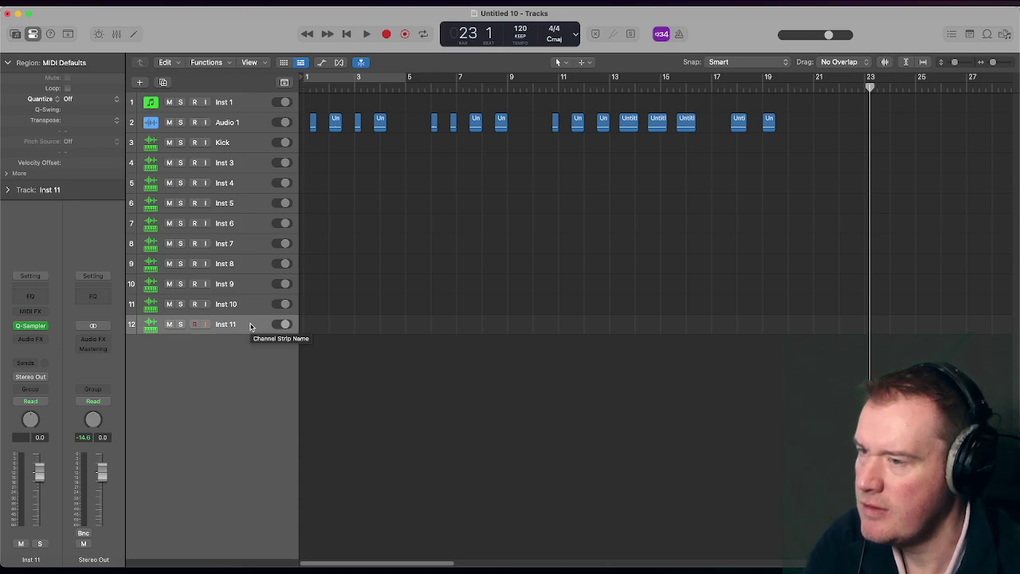
{"action": "right_click", "coordinate": [249, 326]}
{"action": "left_click", "coordinate": [270, 357]}
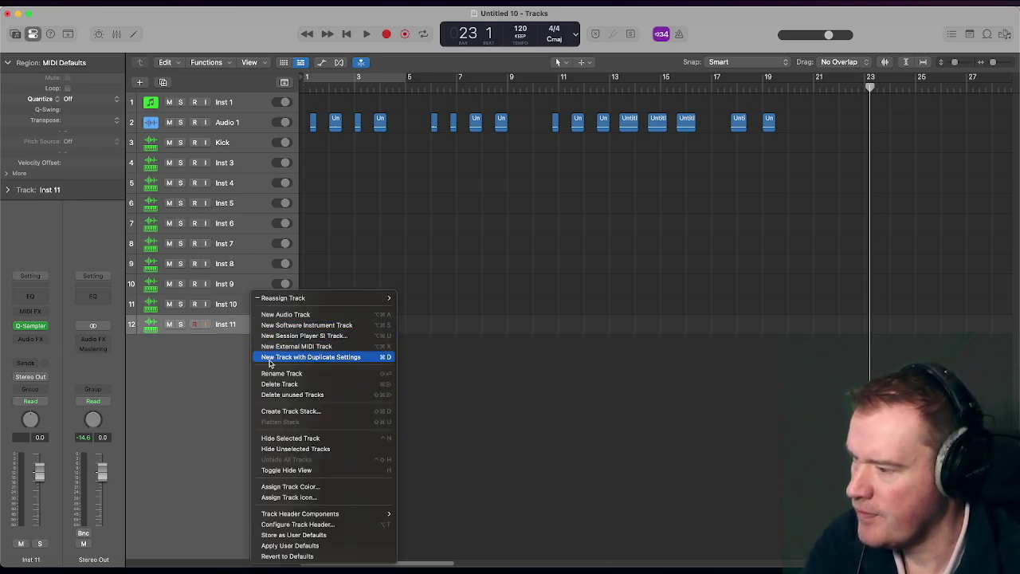
{"action": "right_click", "coordinate": [270, 363]}
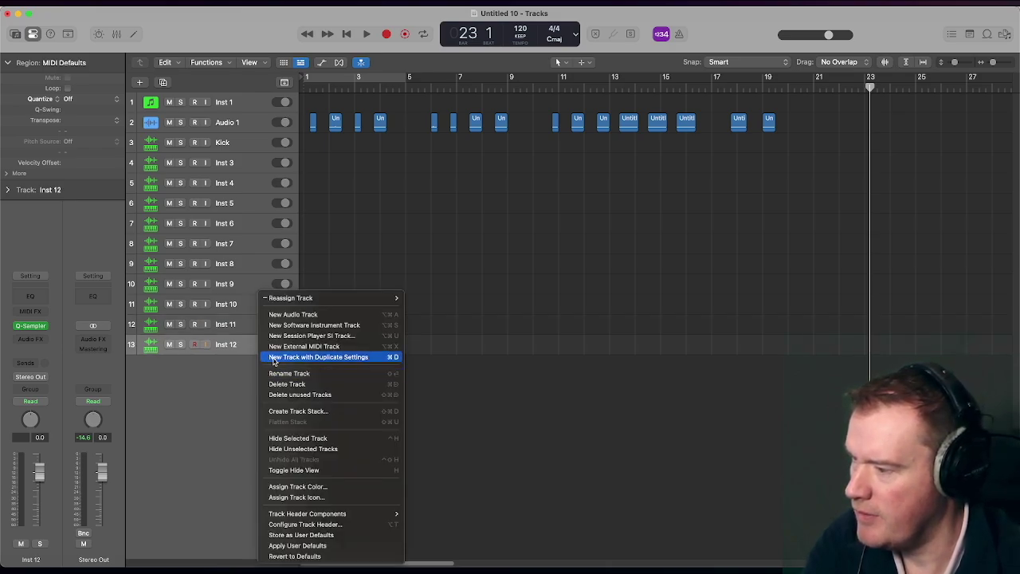
{"action": "left_click", "coordinate": [273, 360]}
{"action": "right_click", "coordinate": [254, 367]}
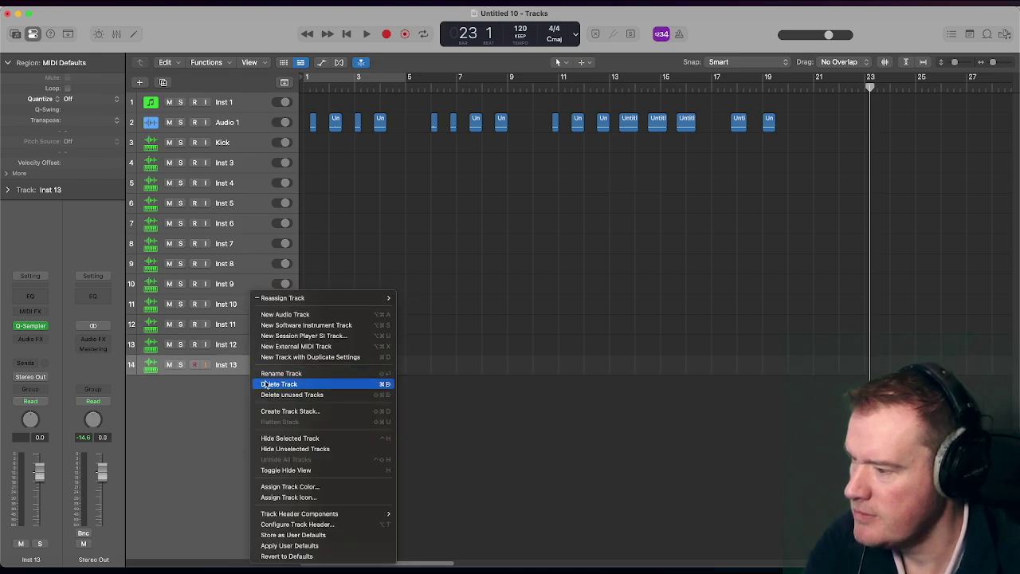
{"action": "left_click", "coordinate": [275, 360]}
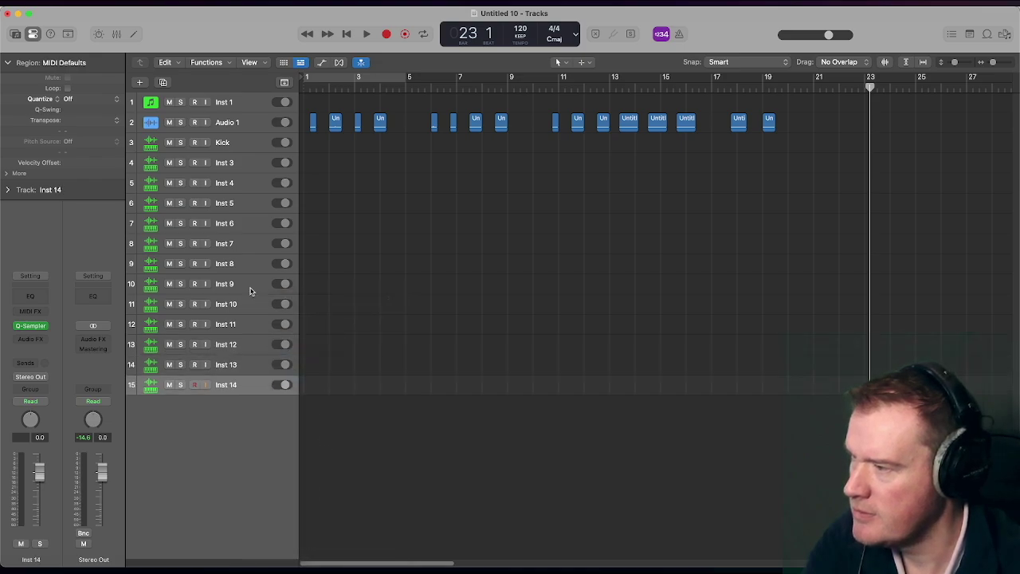
- Show the project notes with the voice sound list and rename the Inst 3 track as Snare
{"action": "left_click", "coordinate": [243, 170]}
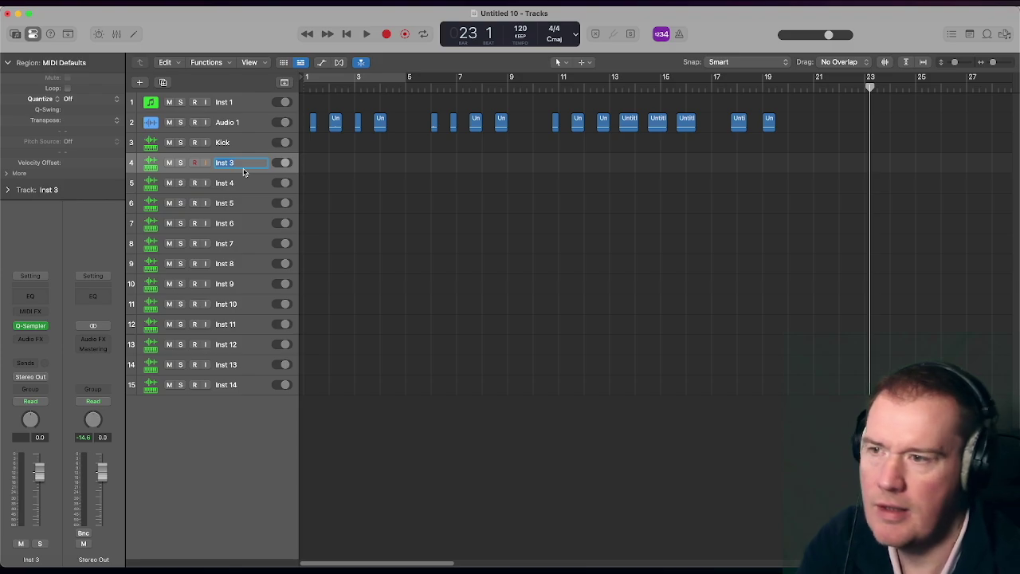
{"action": "key", "text": "Return"}
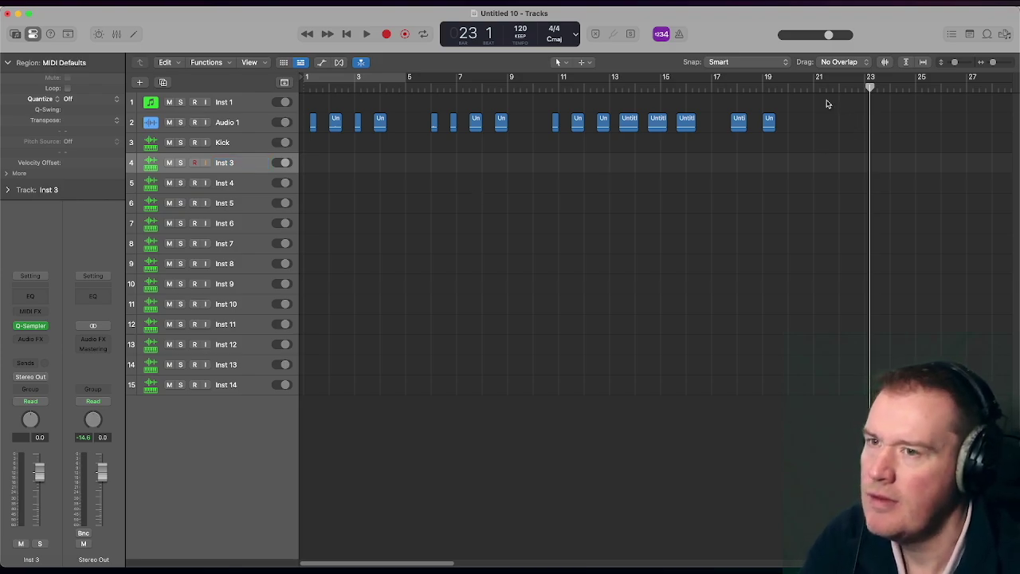
{"action": "left_click", "coordinate": [971, 35]}
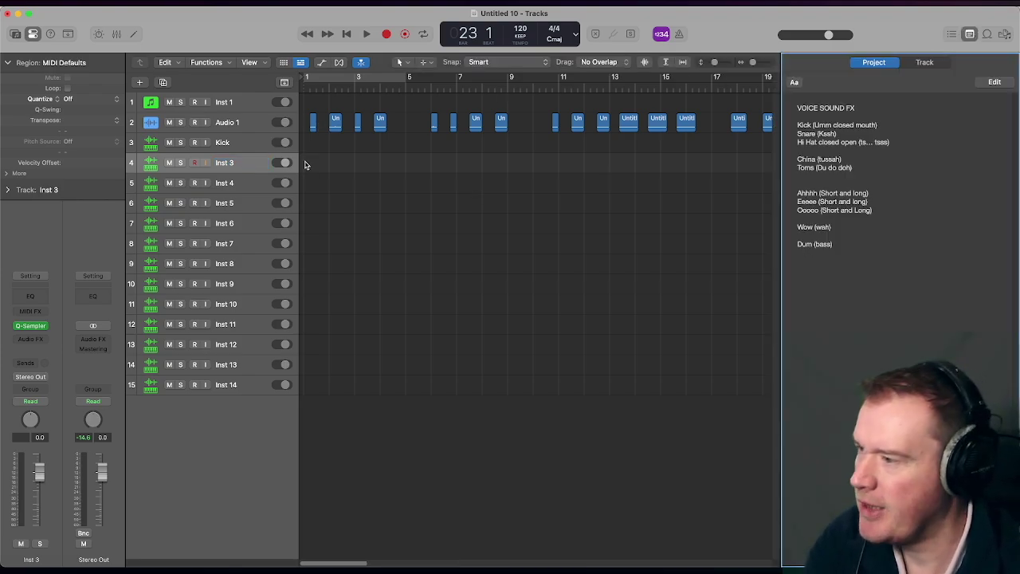
{"action": "double_click", "coordinate": [240, 164]}
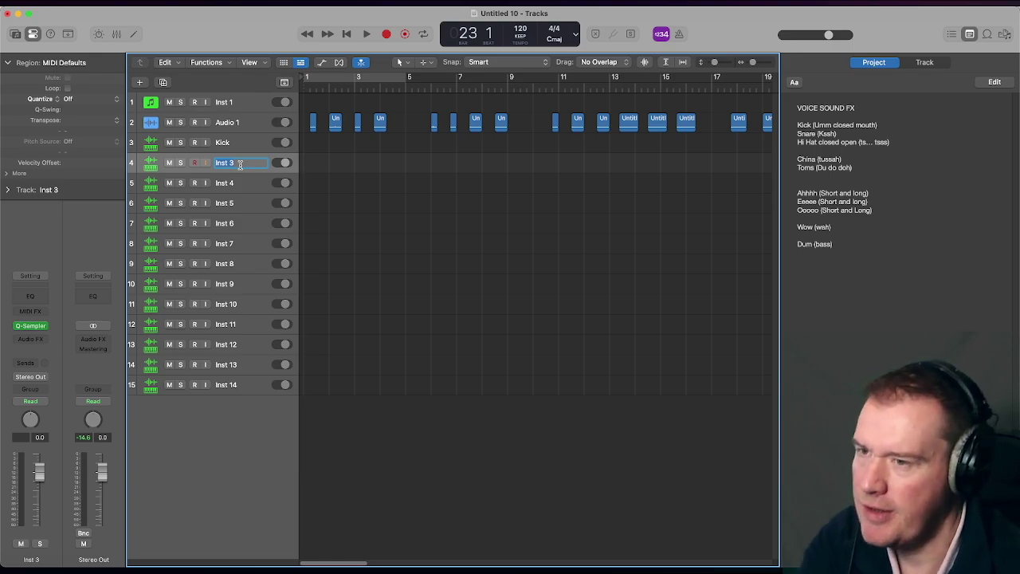
{"action": "type", "text": "Snare"}
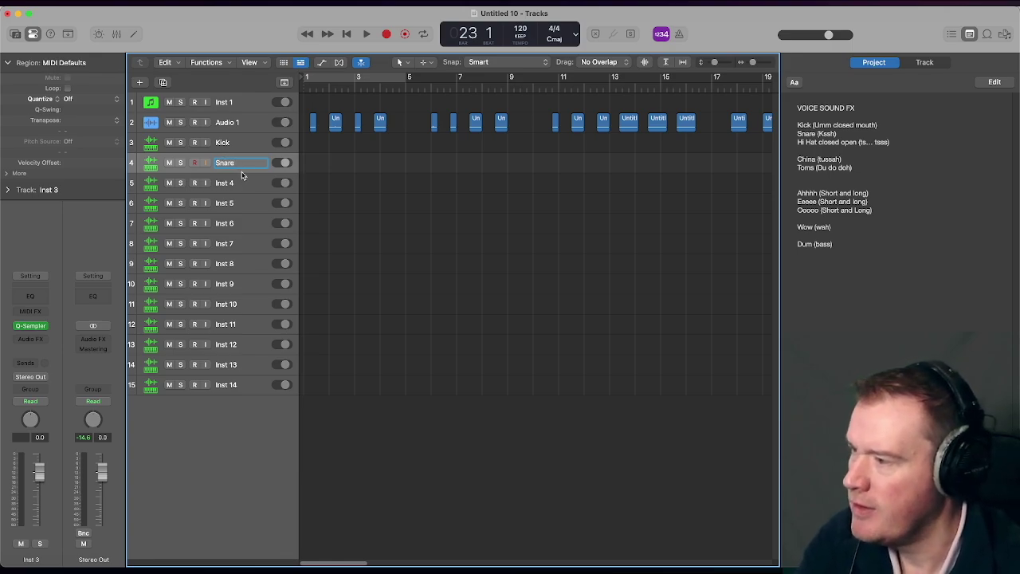
- Rename the Inst 4 track as HH Closed and the Inst 5 track as HH Open
{"action": "left_click", "coordinate": [241, 184]}
{"action": "double_click", "coordinate": [231, 179]}
{"action": "type", "text": "HH Closed"}
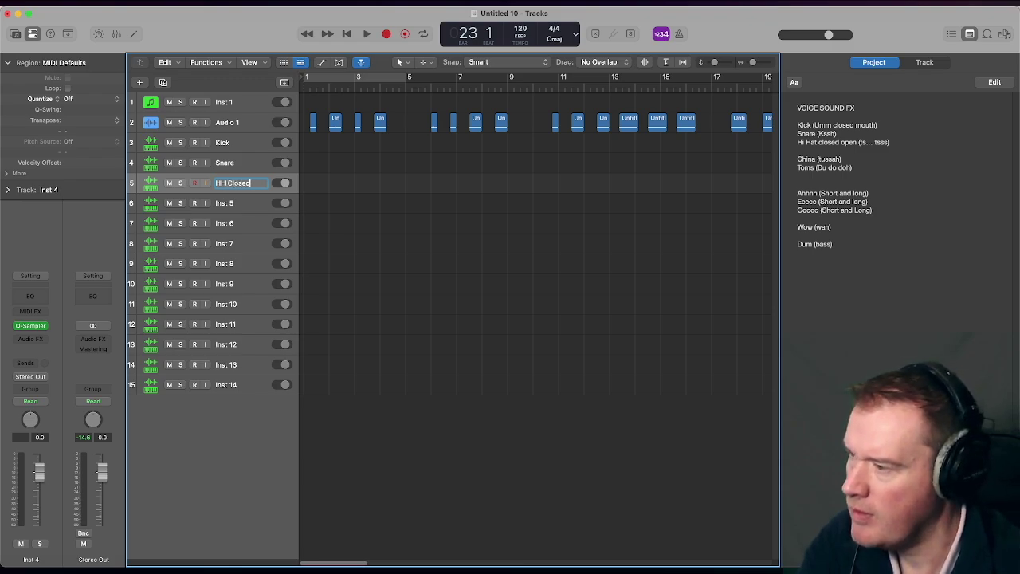
{"action": "double_click", "coordinate": [236, 203]}
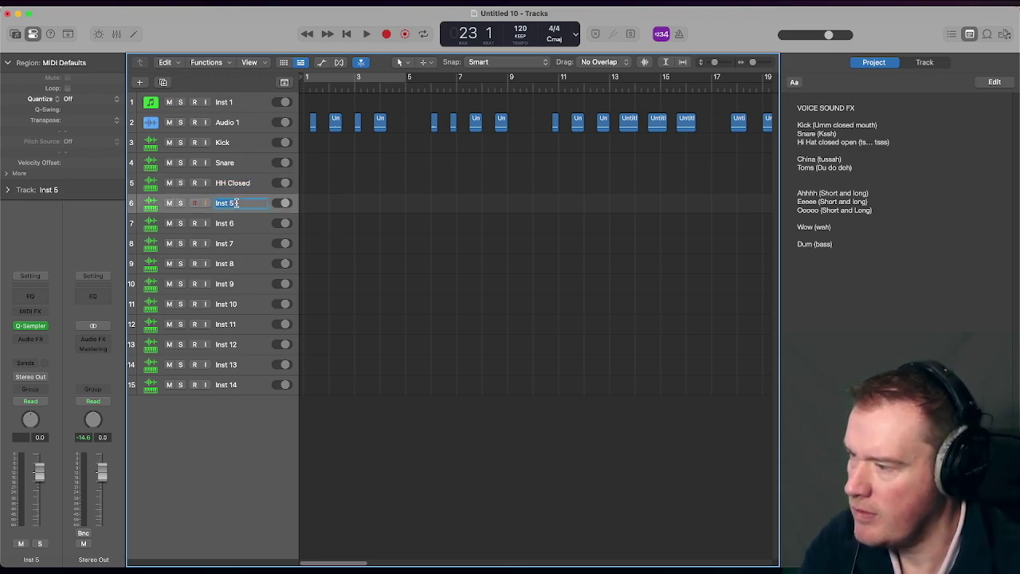
{"action": "type", "text": "HH Open"}
{"action": "key", "text": "Return"}
- Rename the Inst 6 track as China
{"action": "double_click", "coordinate": [236, 224]}
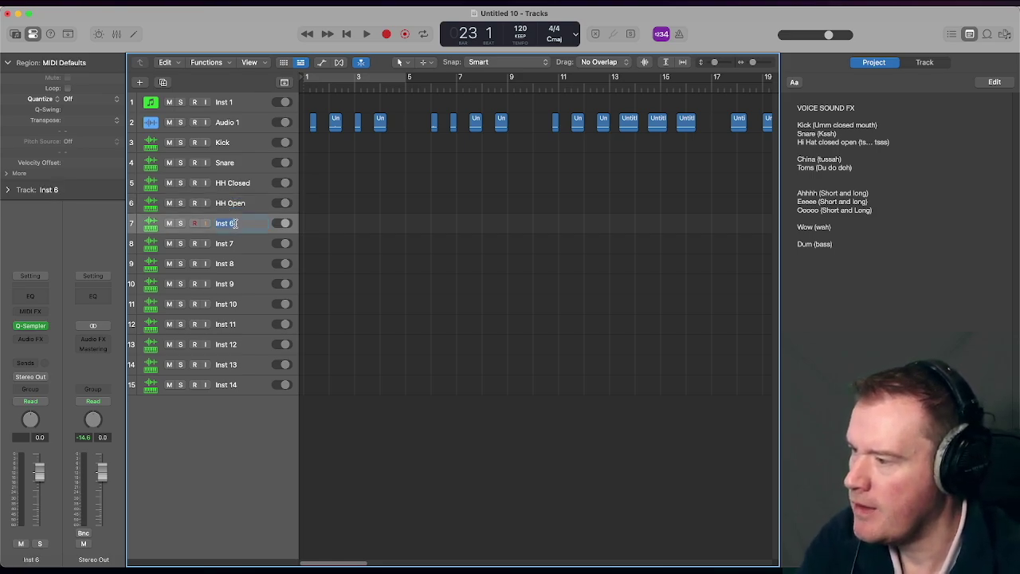
{"action": "type", "text": "China"}
{"action": "key", "text": "Return"}
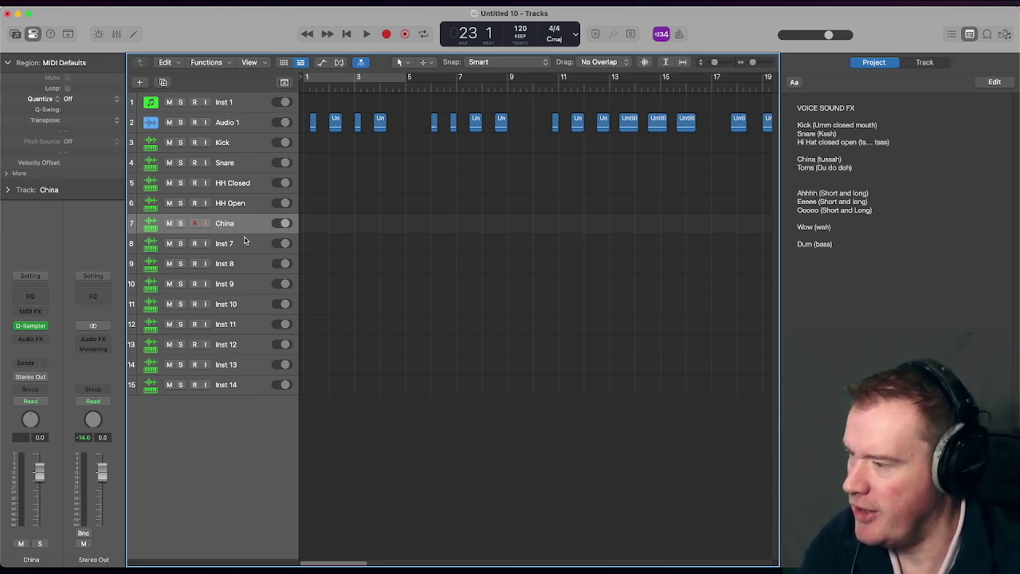
- Rename the Inst 7, Inst 8 and Inst 9 tracks as Tom DU, Tom DO and Tom DOH
{"action": "left_click", "coordinate": [241, 248]}
{"action": "double_click", "coordinate": [240, 245]}
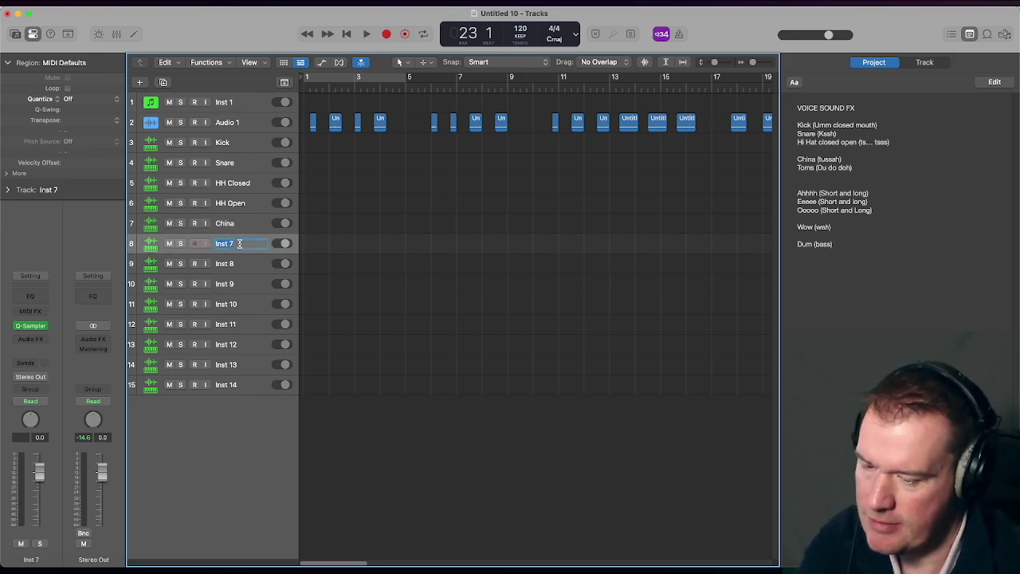
{"action": "type", "text": "Tom D"}
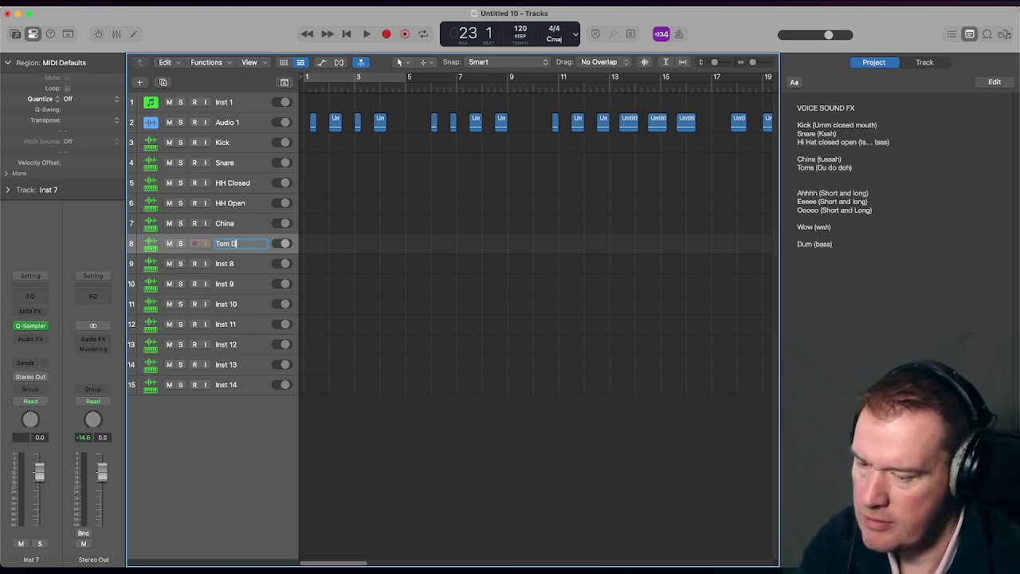
{"action": "type", "text": "U"}
{"action": "double_click", "coordinate": [222, 266]}
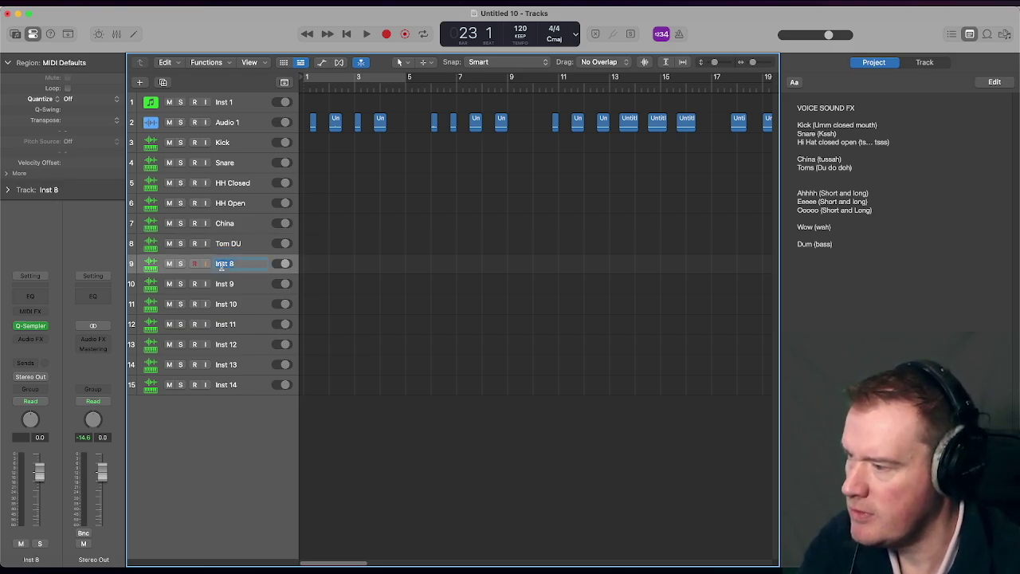
{"action": "type", "text": "Tom DO"}
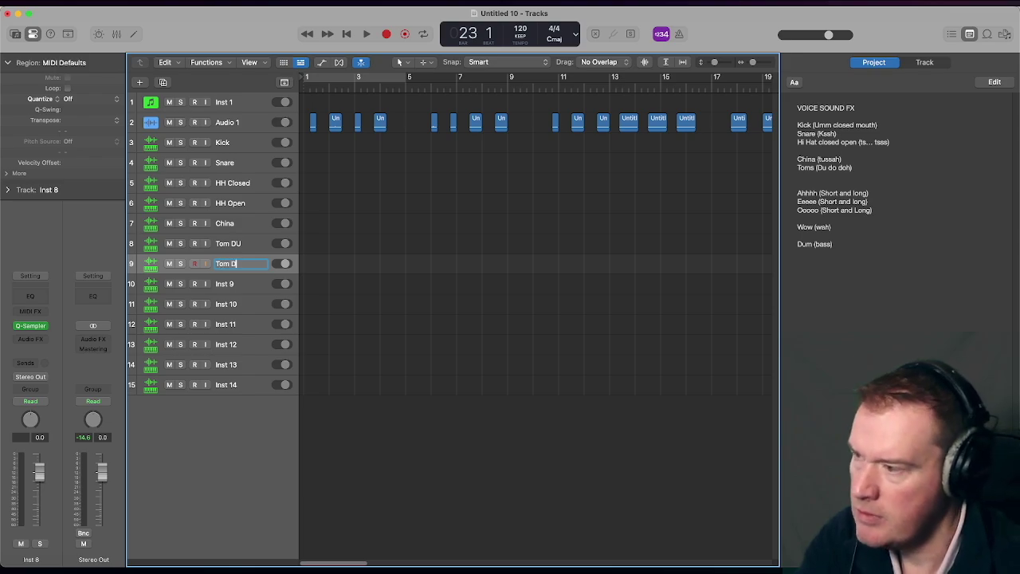
{"action": "double_click", "coordinate": [223, 283]}
{"action": "type", "text": "To"}
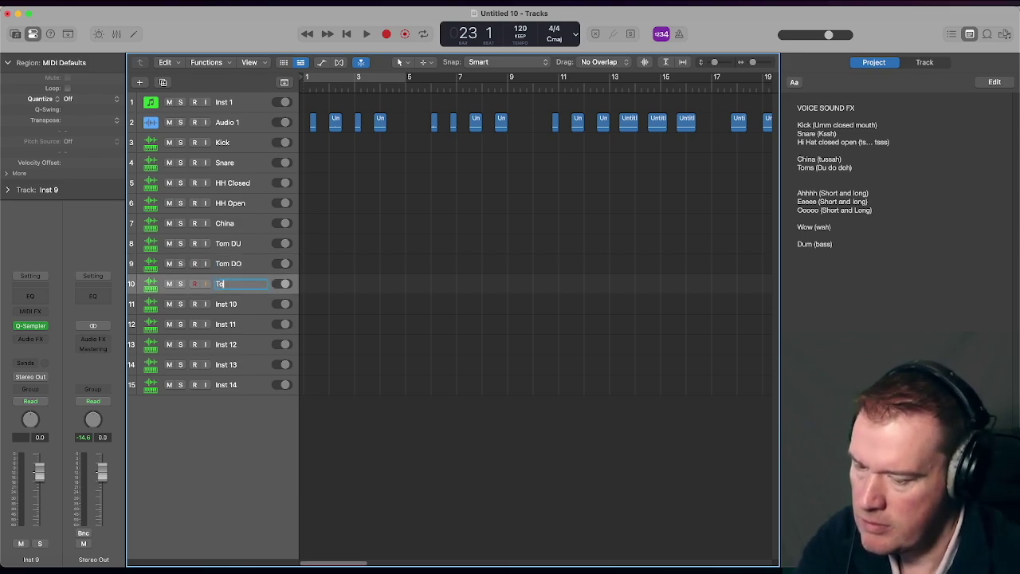
{"action": "type", "text": "m DOH"}
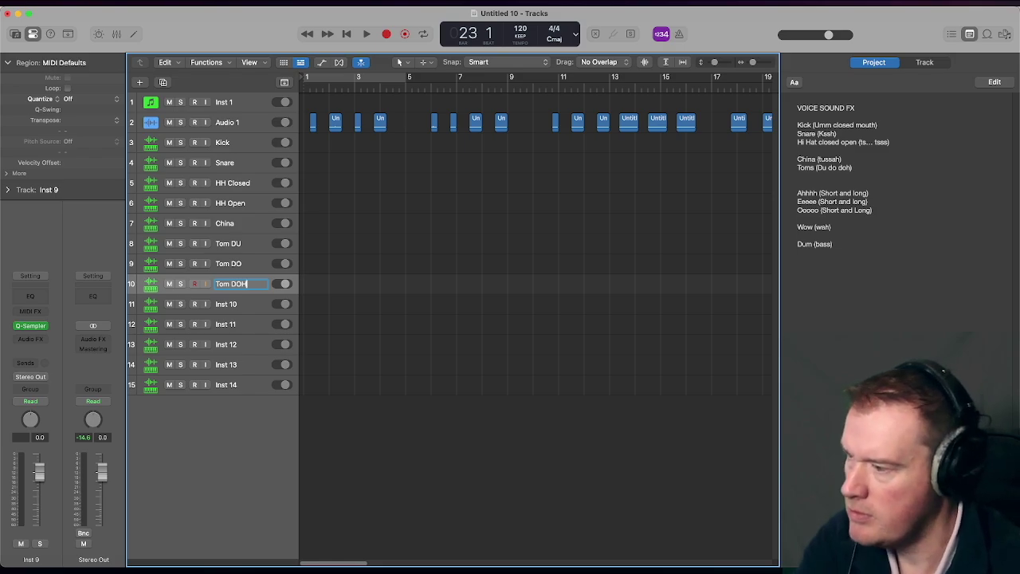
- Rename the Inst 10, Inst 11 and Inst 12 tracks as Ah Short, Ee Short and Oo Short
{"action": "double_click", "coordinate": [231, 303]}
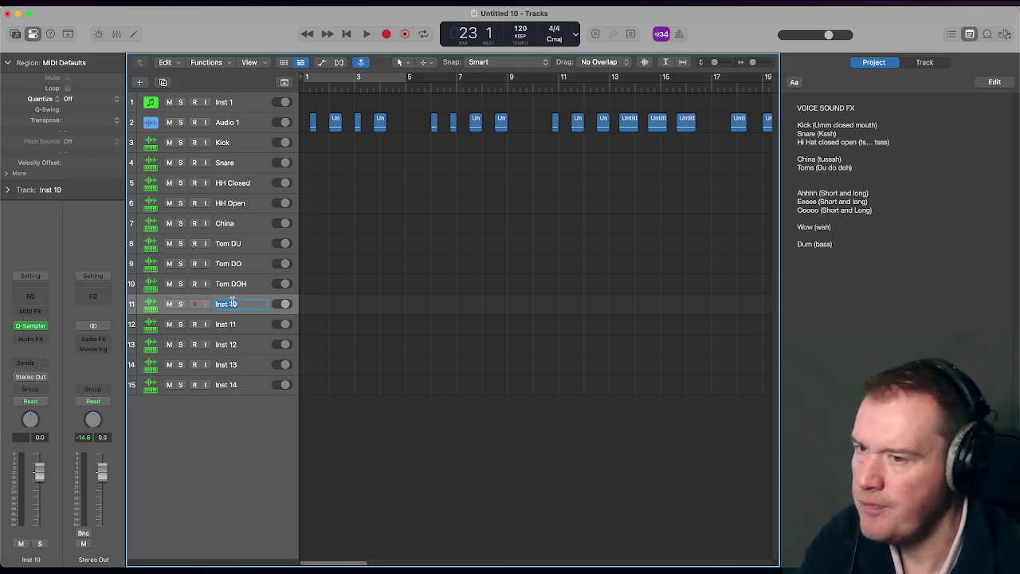
{"action": "type", "text": "Ah Short"}
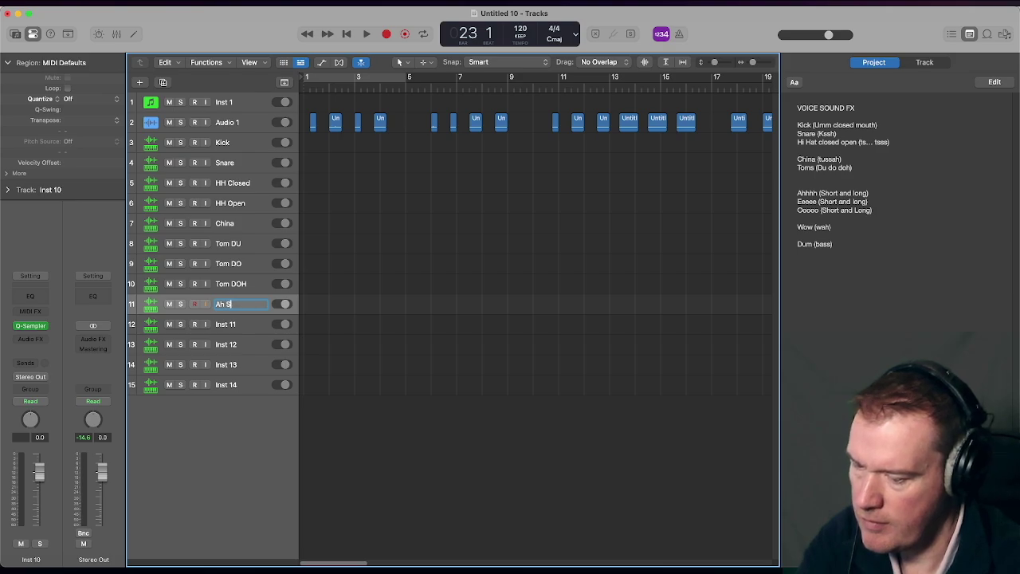
{"action": "double_click", "coordinate": [238, 324]}
{"action": "type", "text": "Ee"}
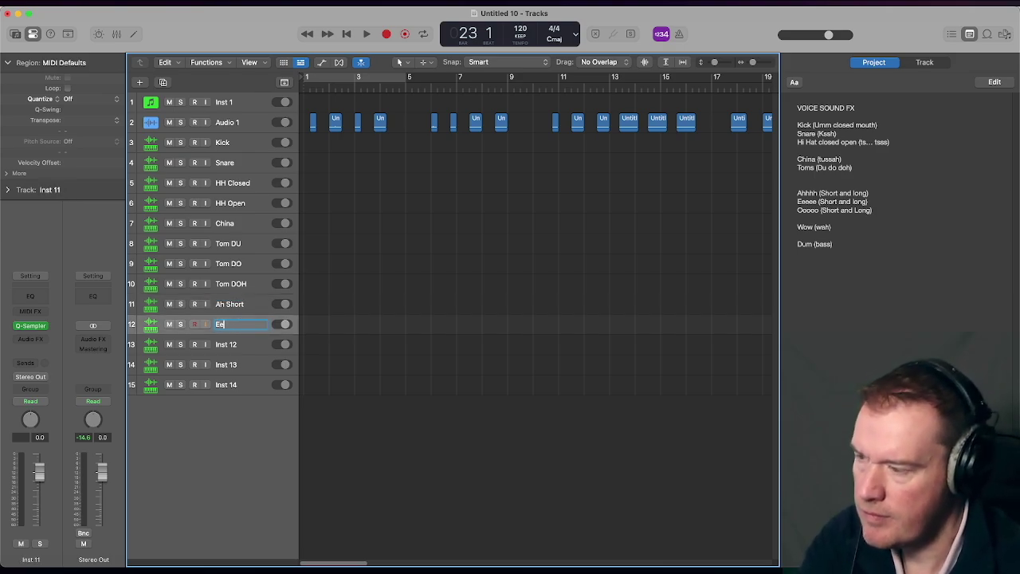
{"action": "type", "text": " Short"}
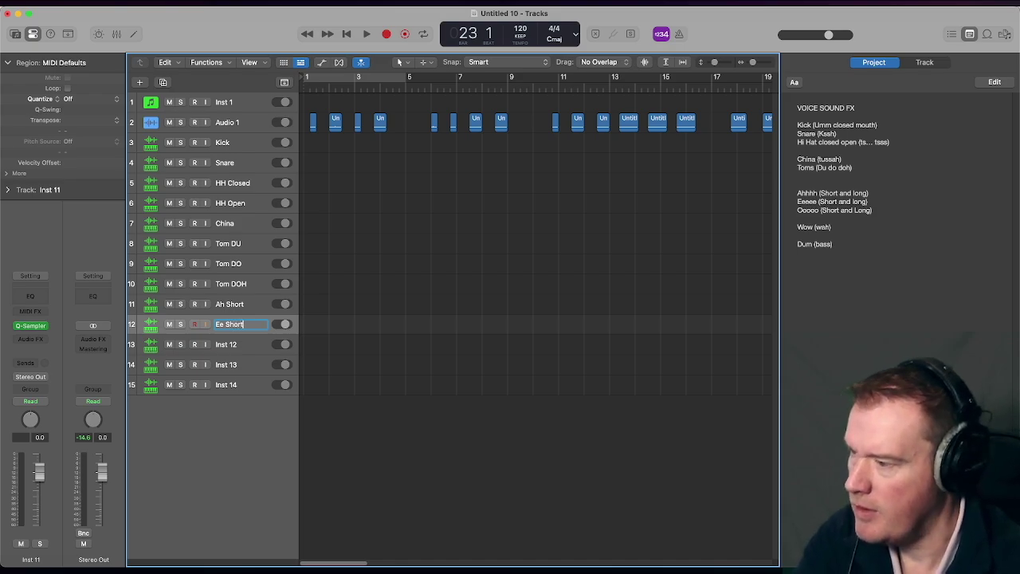
{"action": "double_click", "coordinate": [239, 344]}
{"action": "type", "text": "Oo"}
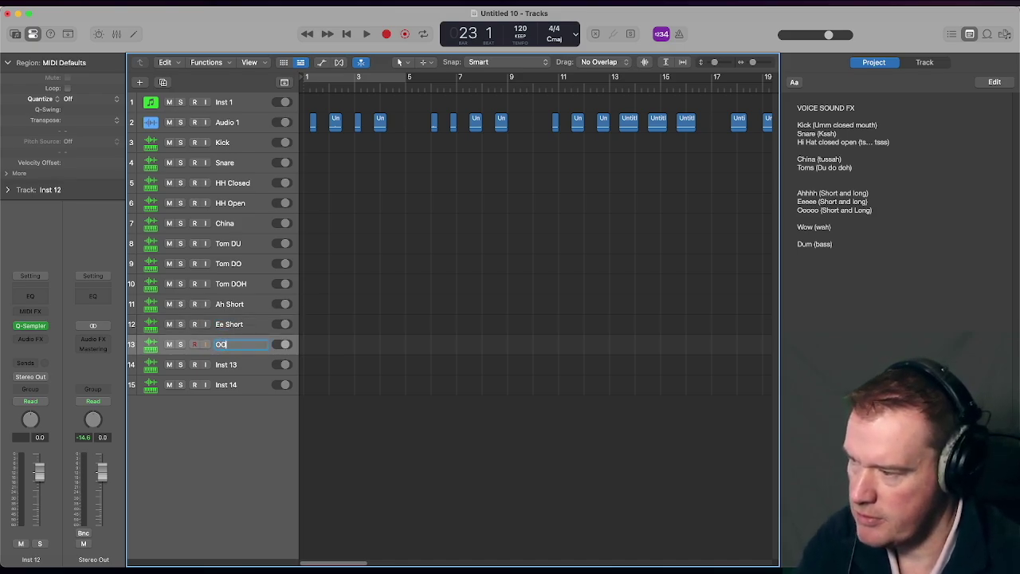
{"action": "type", "text": " Short"}
{"action": "key", "text": "Return"}
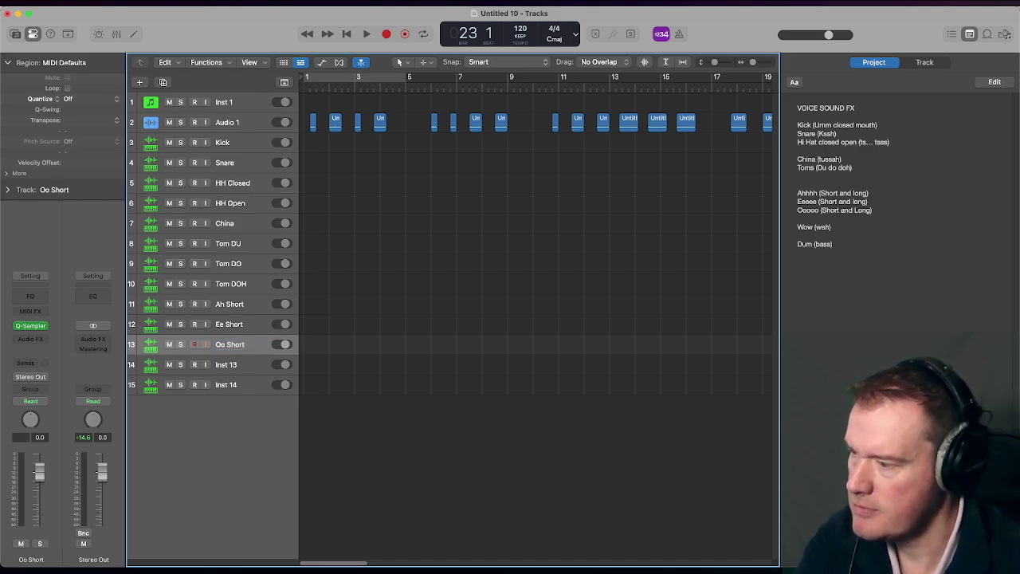
- Rename the Inst 13 track as Ah Long and the Inst 14 track as Ee Long
{"action": "double_click", "coordinate": [244, 365]}
{"action": "type", "text": "Ah L"}
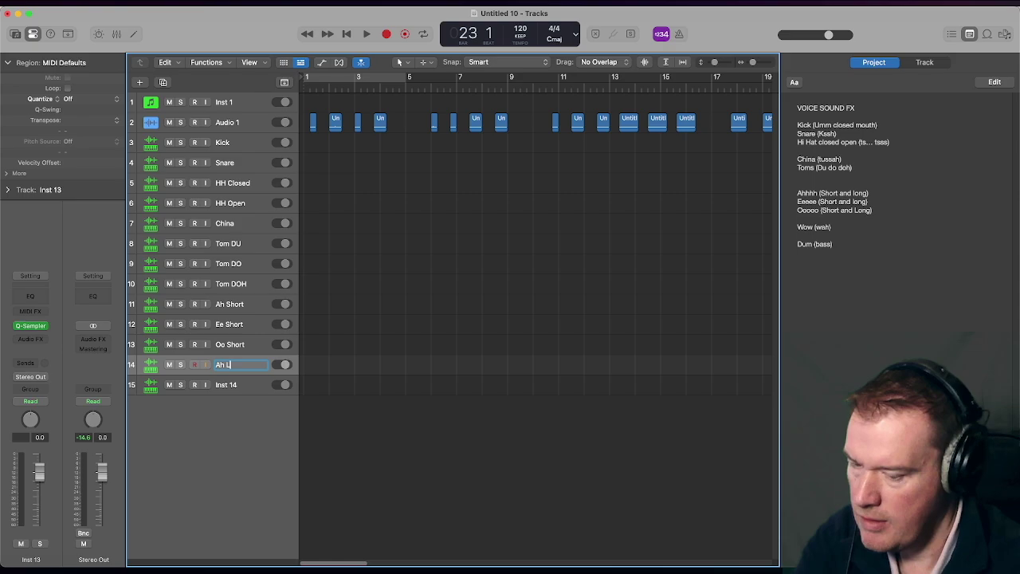
{"action": "type", "text": "ong"}
{"action": "key", "text": "Return"}
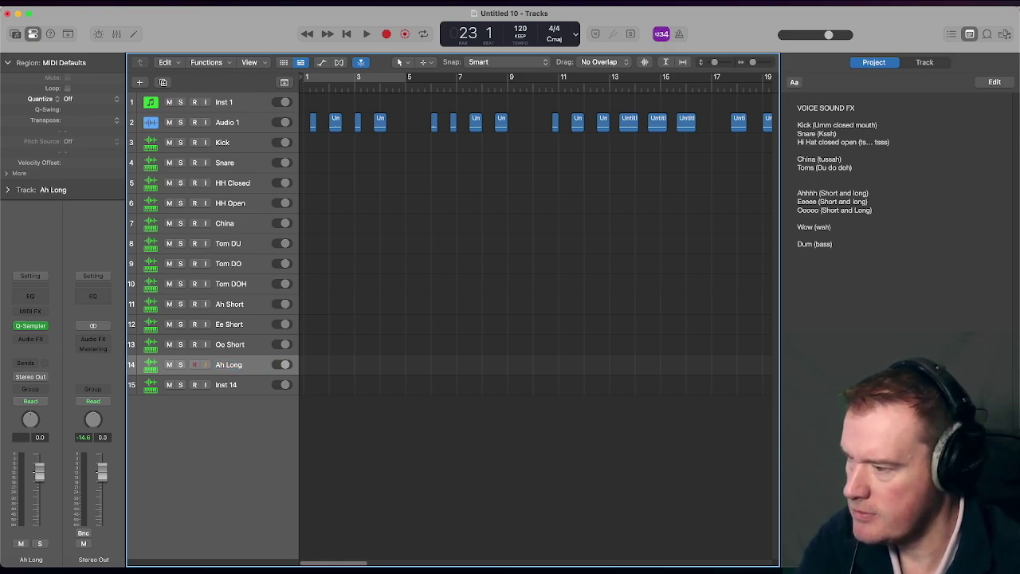
{"action": "double_click", "coordinate": [231, 386]}
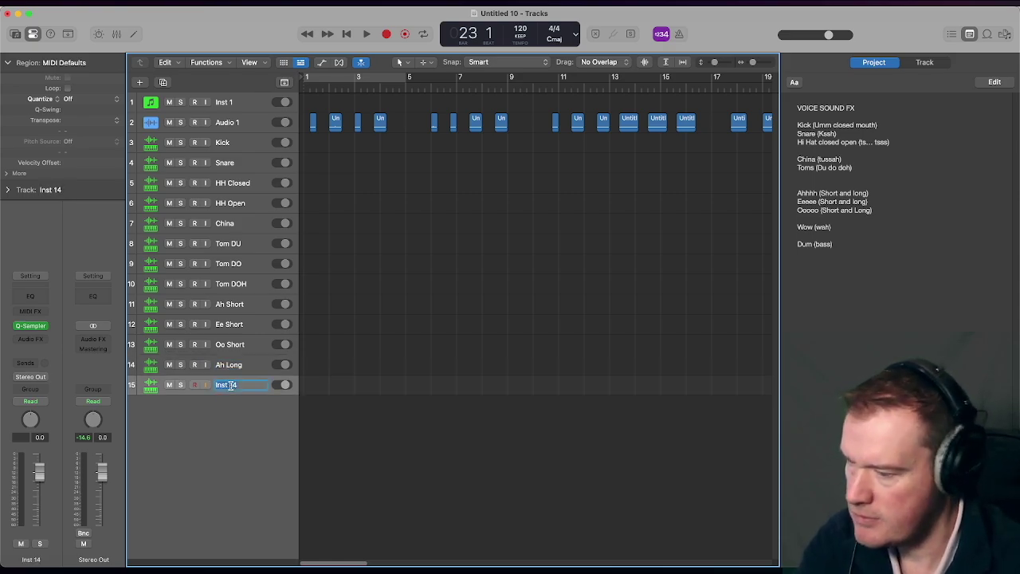
{"action": "type", "text": "Ee Long"}
{"action": "key", "text": "Return"}
- Create a new track with duplicate settings below Ee Long and rename it as Oo Long
{"action": "right_click", "coordinate": [250, 395]}
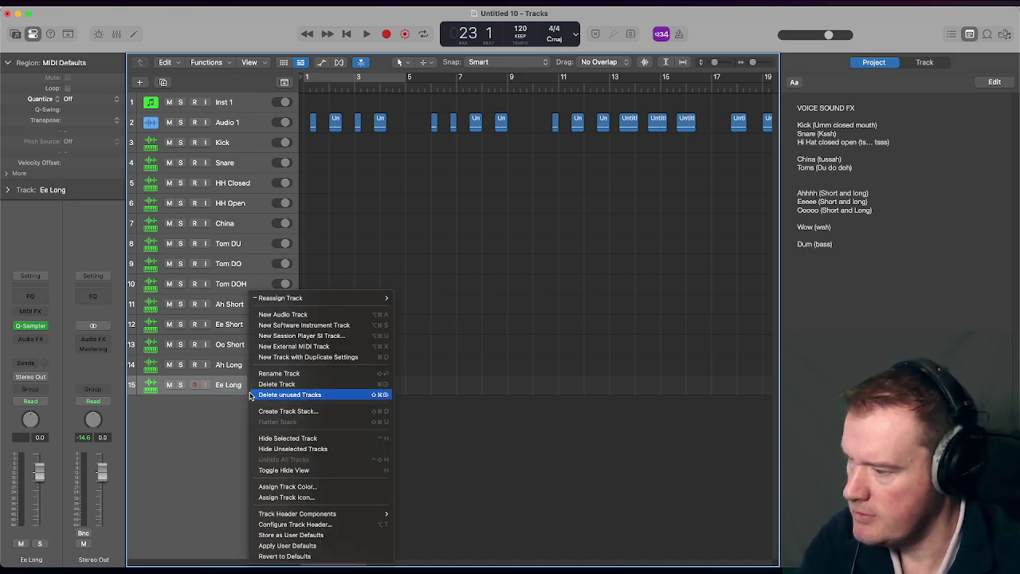
{"action": "left_click", "coordinate": [274, 357]}
{"action": "double_click", "coordinate": [236, 406]}
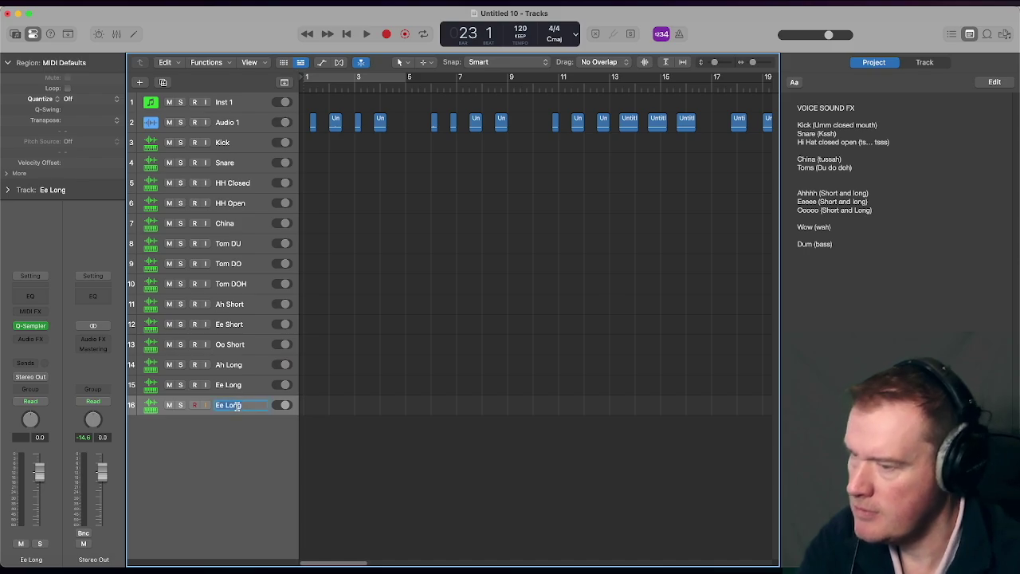
{"action": "type", "text": "Oo"}
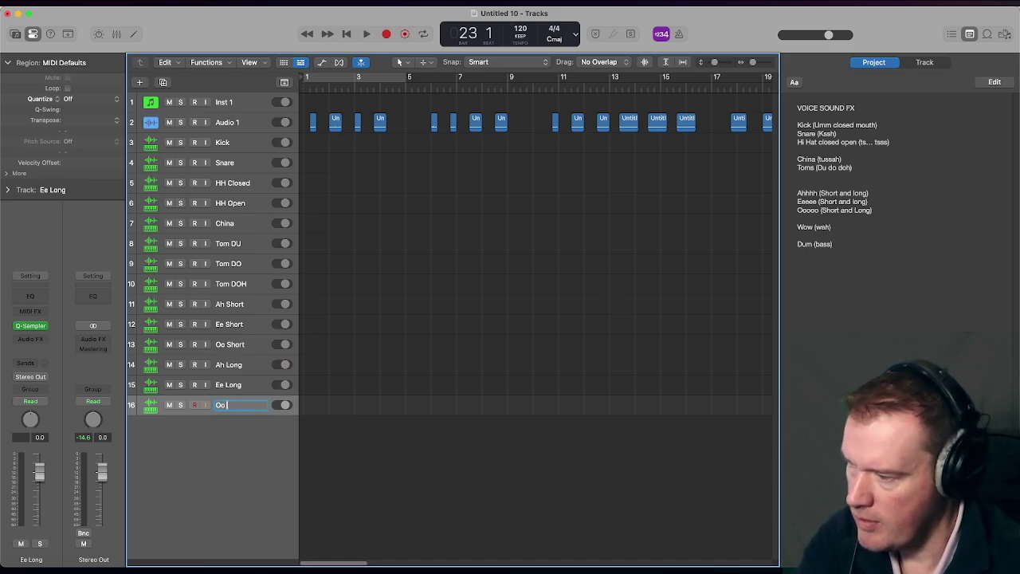
{"action": "type", "text": " Long"}
{"action": "key", "text": "Return"}
- Create two more Quick Sampler tracks with duplicate settings below the Oo Long track
{"action": "right_click", "coordinate": [236, 405]}
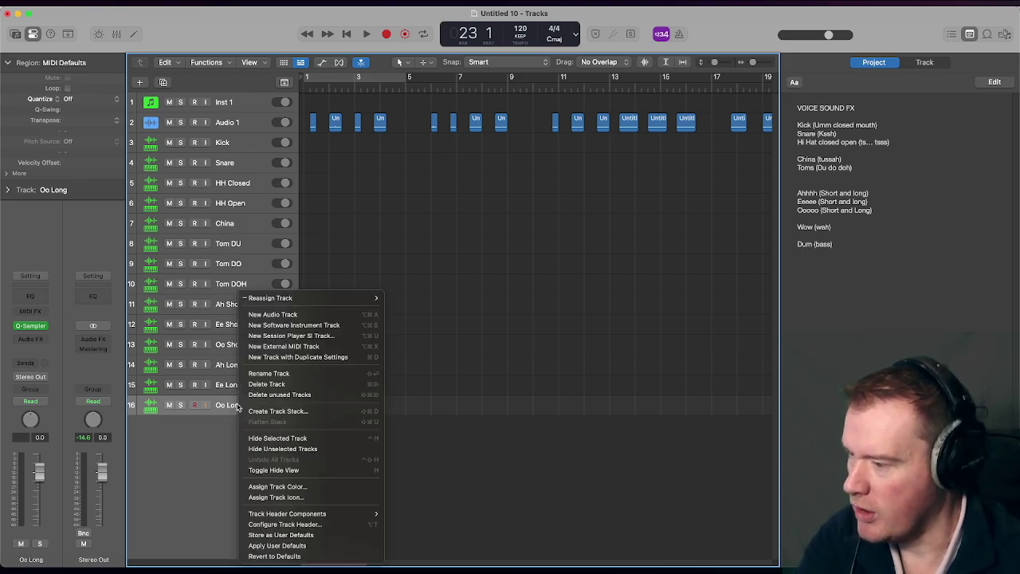
{"action": "left_click", "coordinate": [267, 359]}
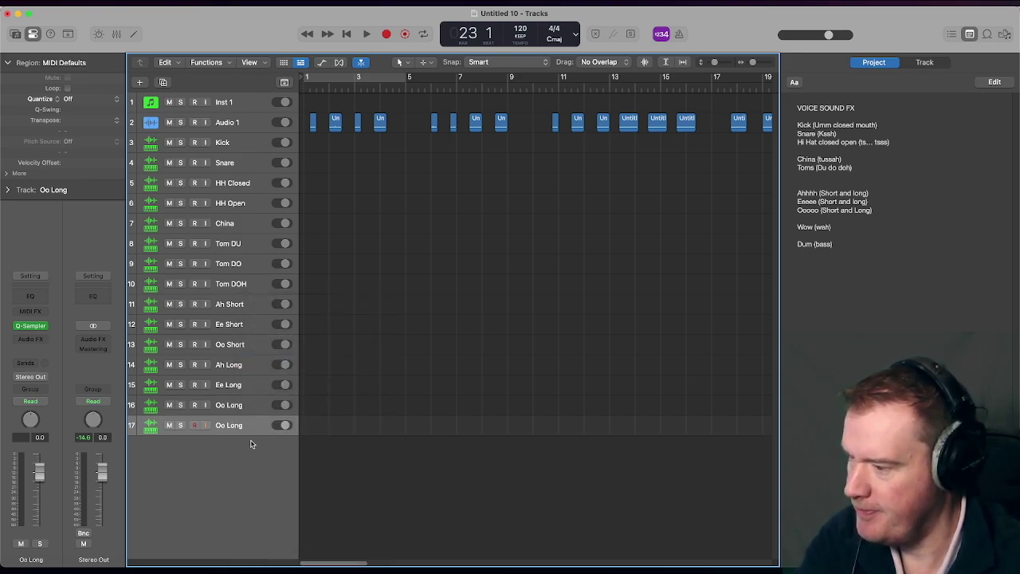
{"action": "right_click", "coordinate": [255, 431]}
{"action": "left_click", "coordinate": [301, 357]}
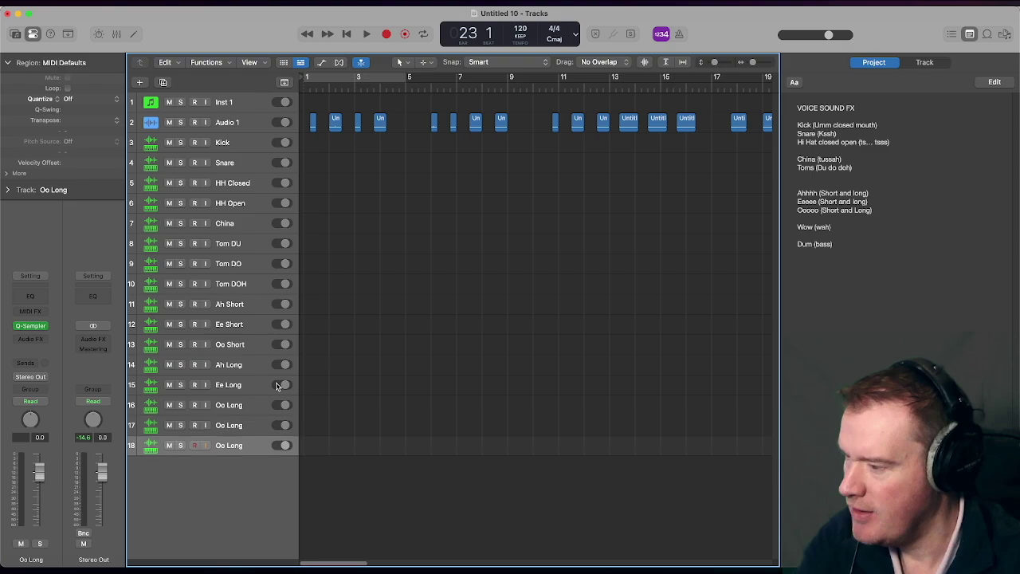
- Rename the two duplicate Oo Long tracks, 17 and 18, as Wow and Dum
{"action": "double_click", "coordinate": [239, 425]}
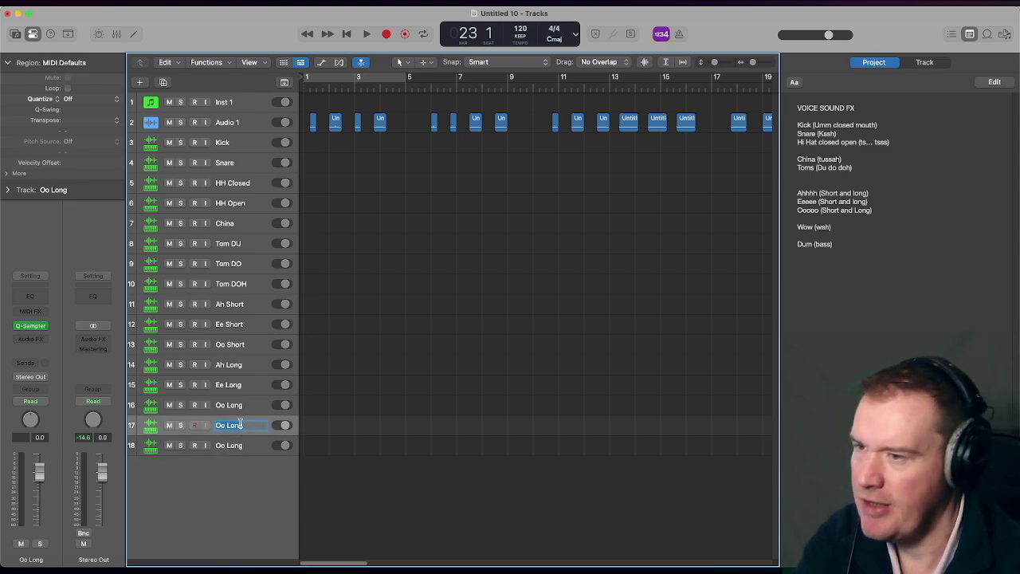
{"action": "type", "text": "Wow"}
{"action": "key", "text": "Return"}
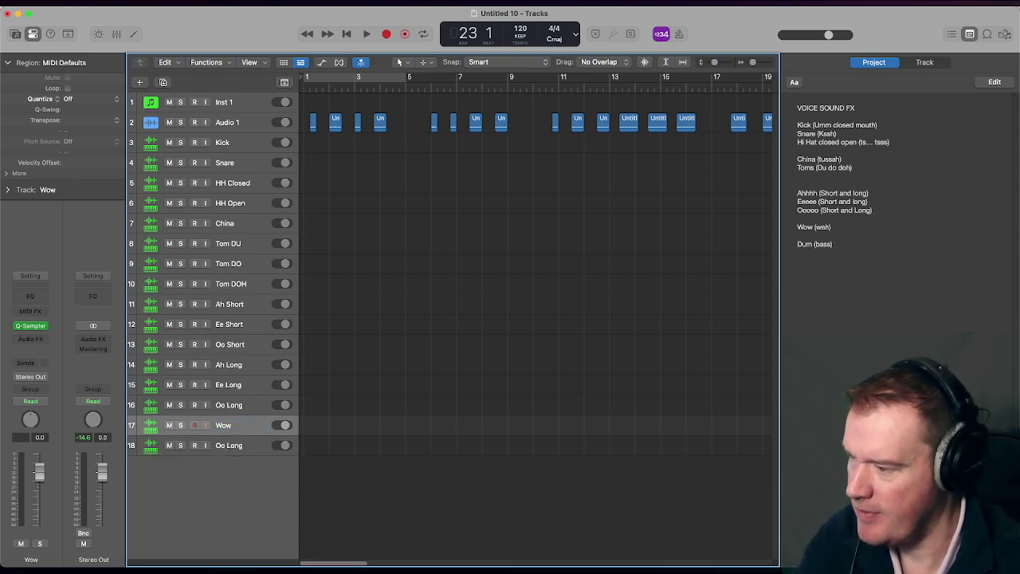
{"action": "double_click", "coordinate": [240, 443]}
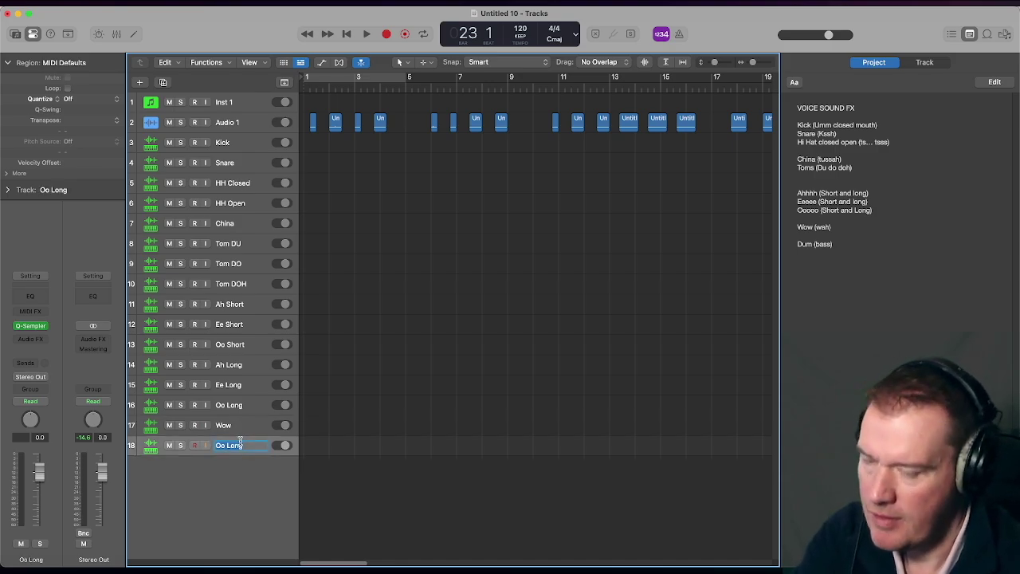
{"action": "type", "text": "Dum"}
{"action": "key", "text": "Return"}
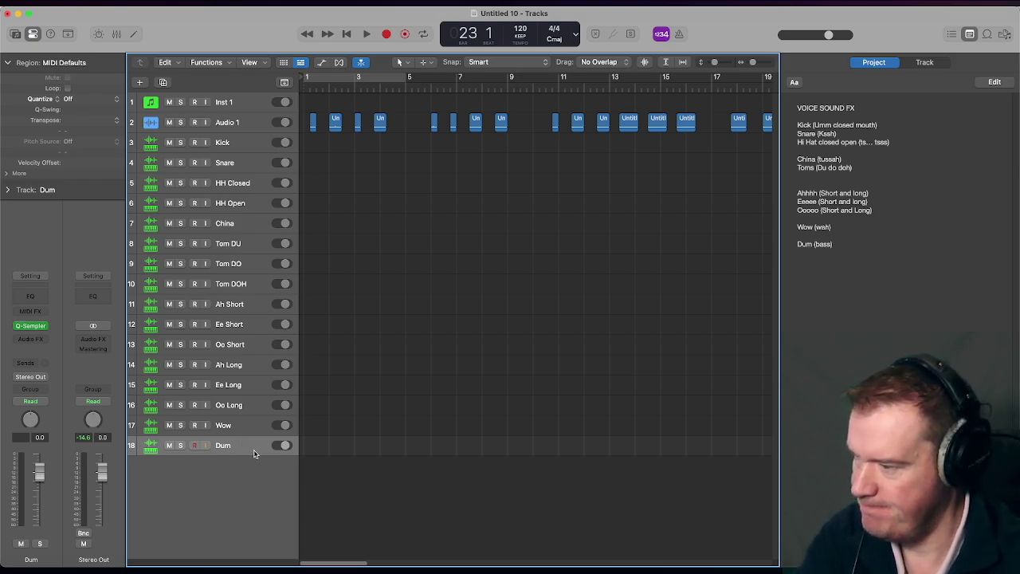
- Load the second recorded region of the Audio 1 track into the Snare track's Quick Sampler
{"action": "left_click", "coordinate": [251, 141]}
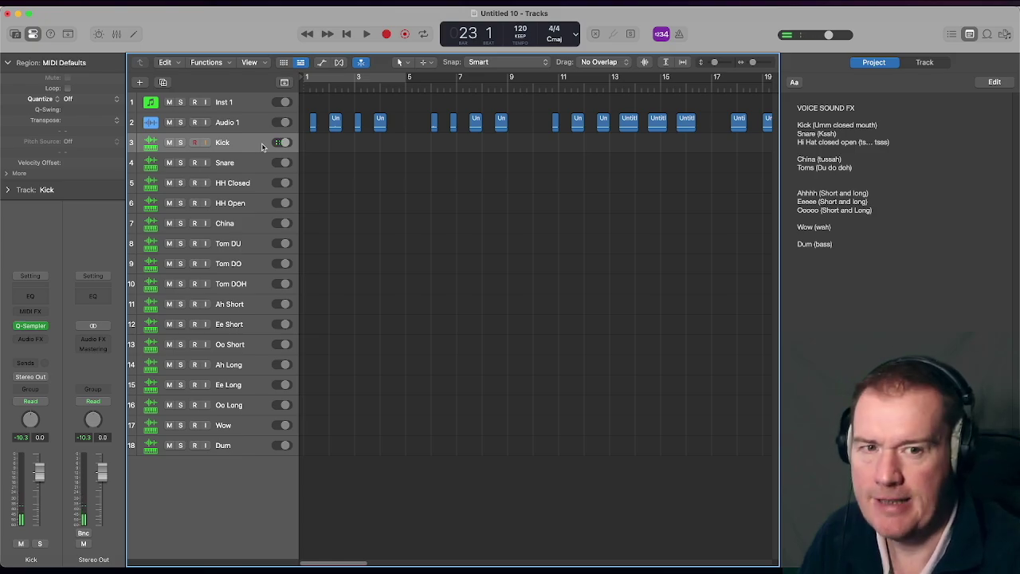
{"action": "left_click", "coordinate": [254, 165]}
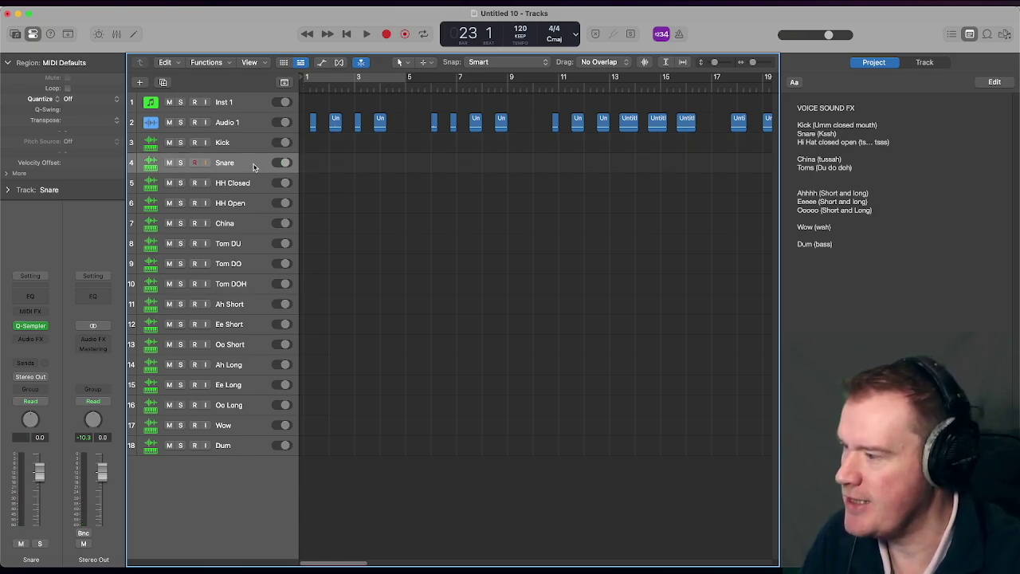
{"action": "left_click", "coordinate": [32, 327]}
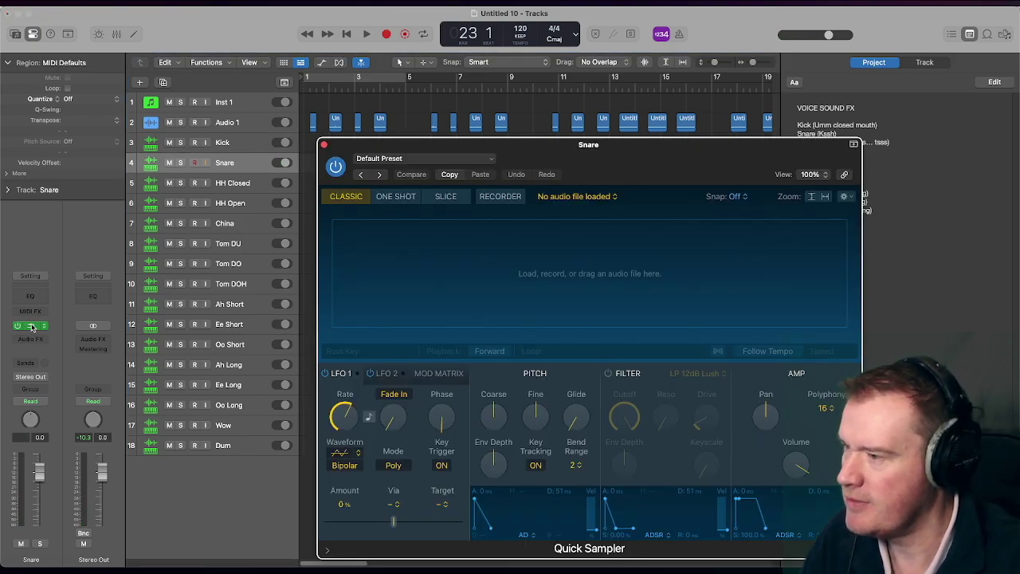
{"action": "left_click_drag", "start_coordinate": [337, 127], "coordinate": [678, 274]}
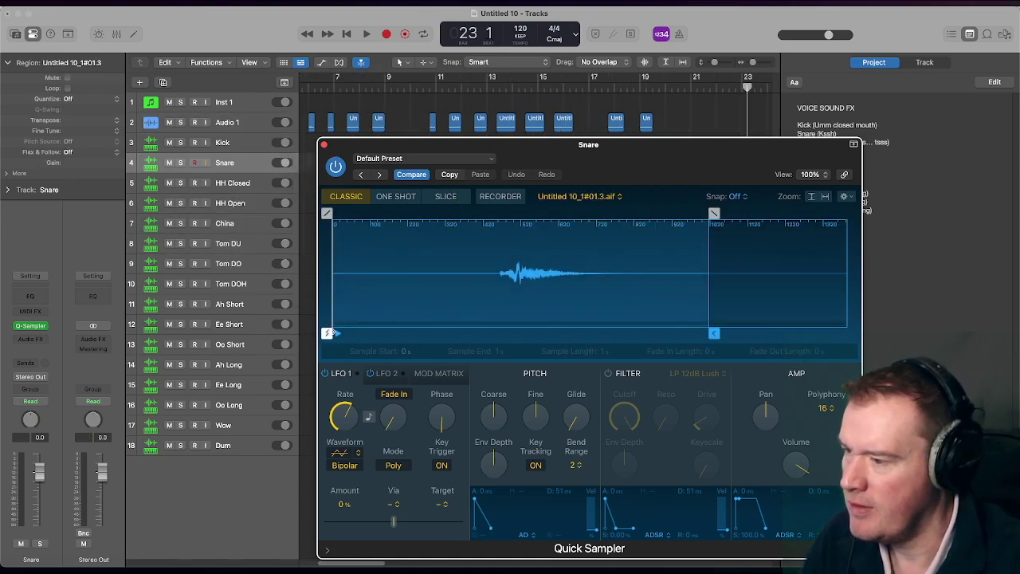
- Trim the snare sample's start to about 0.496 s, at the onset of the hit
{"action": "mouse_move", "coordinate": [327, 334]}
{"action": "left_mouse_down"}
{"action": "mouse_move", "coordinate": [515, 334]}
{"action": "mouse_move", "coordinate": [516, 347]}
{"action": "left_mouse_up"}
{"action": "key", "text": "space"}
{"action": "key", "text": "space"}
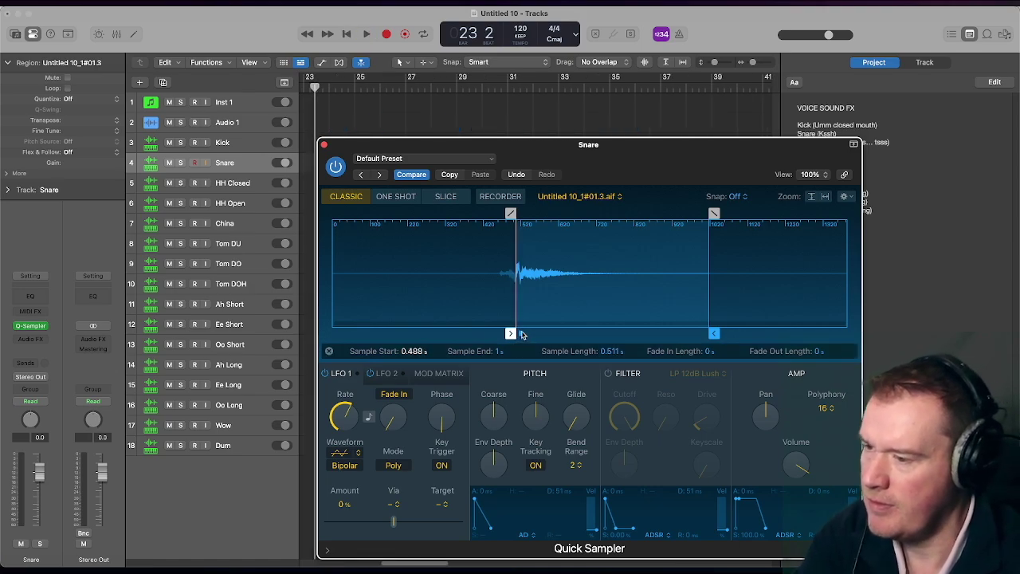
{"action": "mouse_move", "coordinate": [511, 334]}
{"action": "left_mouse_down"}
{"action": "mouse_move", "coordinate": [524, 338]}
{"action": "mouse_move", "coordinate": [517, 333]}
{"action": "left_mouse_up"}
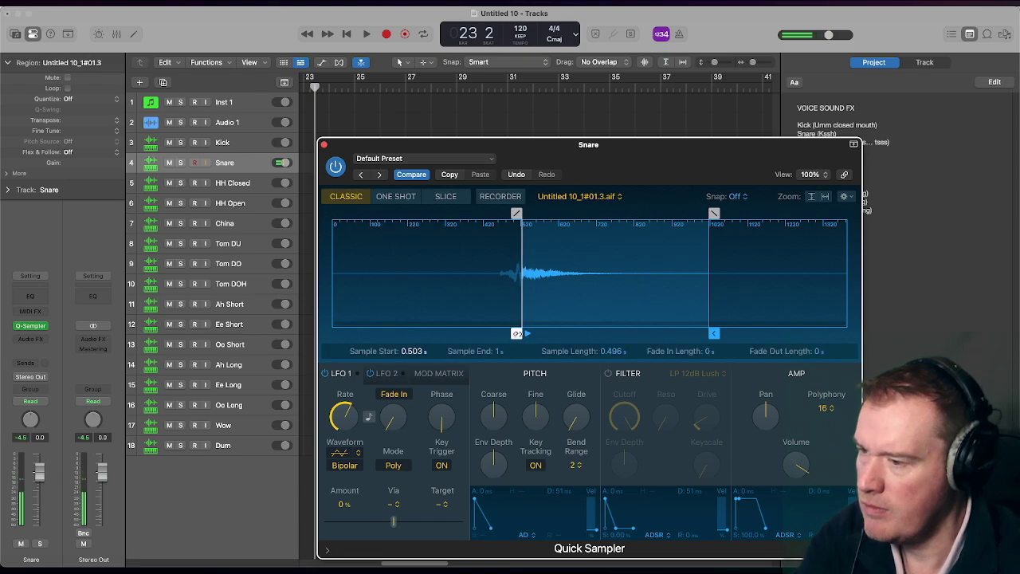
{"action": "left_click_drag", "start_coordinate": [518, 333], "coordinate": [508, 333]}
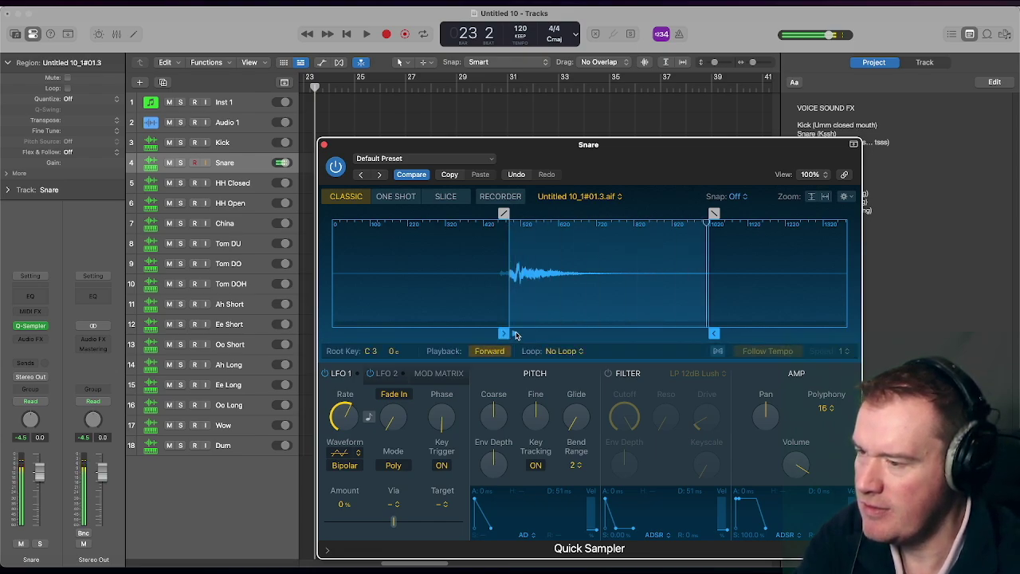
{"action": "mouse_move", "coordinate": [501, 333]}
{"action": "left_mouse_down"}
{"action": "mouse_move", "coordinate": [492, 333]}
{"action": "mouse_move", "coordinate": [511, 333]}
{"action": "left_mouse_up"}
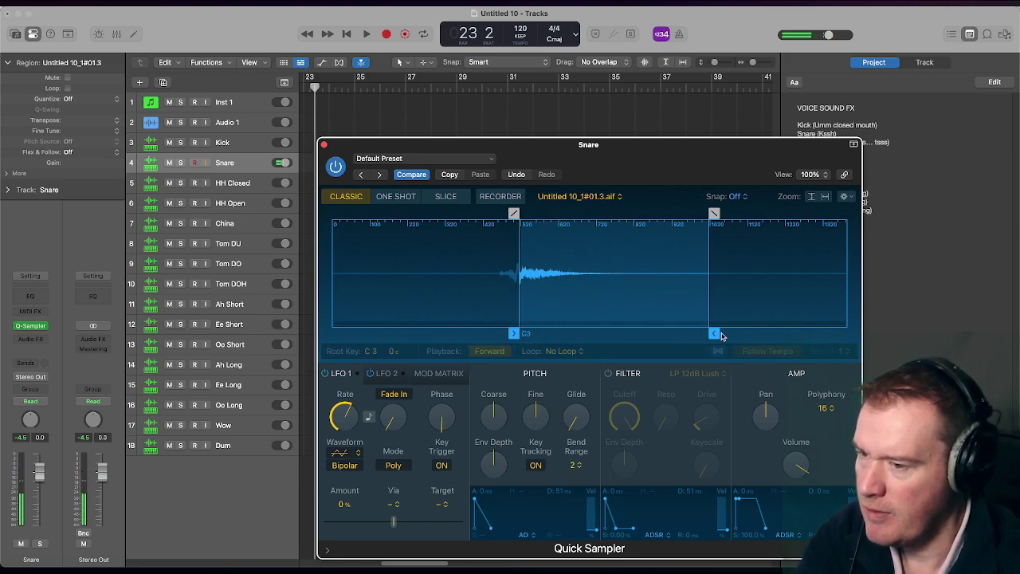
- Trim the snare sample's end to about 0.748 s, add a short fade-out, and close the sampler
{"action": "left_click_drag", "start_coordinate": [714, 333], "coordinate": [582, 333]}
{"action": "left_click_drag", "start_coordinate": [584, 213], "coordinate": [571, 213]}
{"action": "key", "text": "space"}
{"action": "key", "text": "space"}
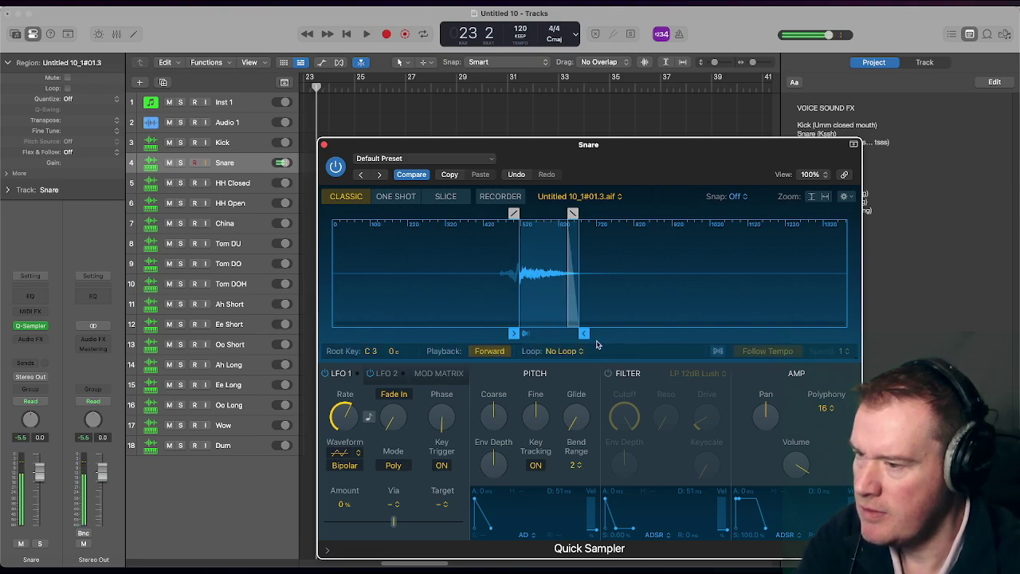
{"action": "left_click_drag", "start_coordinate": [584, 334], "coordinate": [620, 335]}
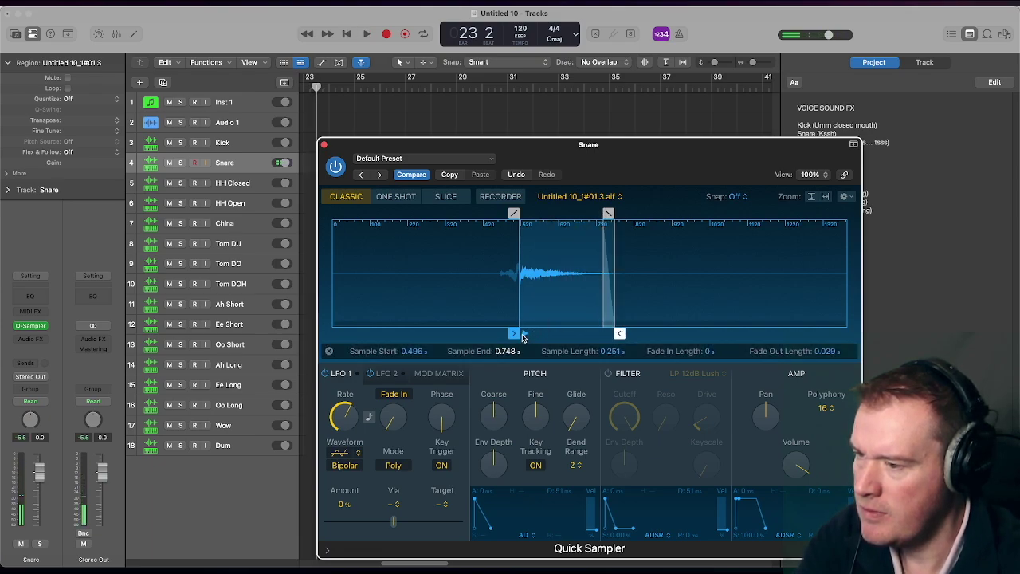
{"action": "left_click_drag", "start_coordinate": [608, 214], "coordinate": [596, 213]}
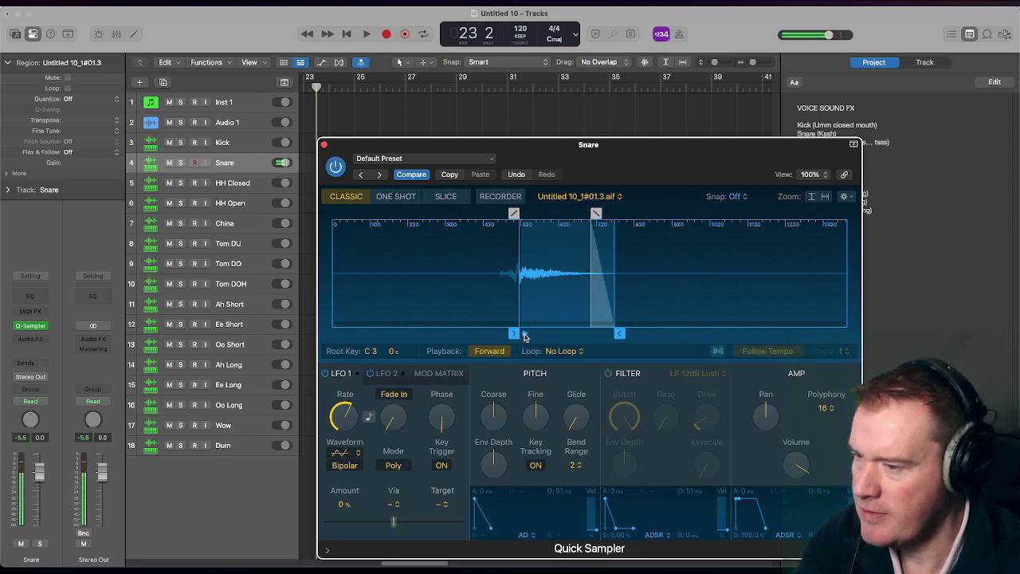
{"action": "left_click", "coordinate": [324, 145]}
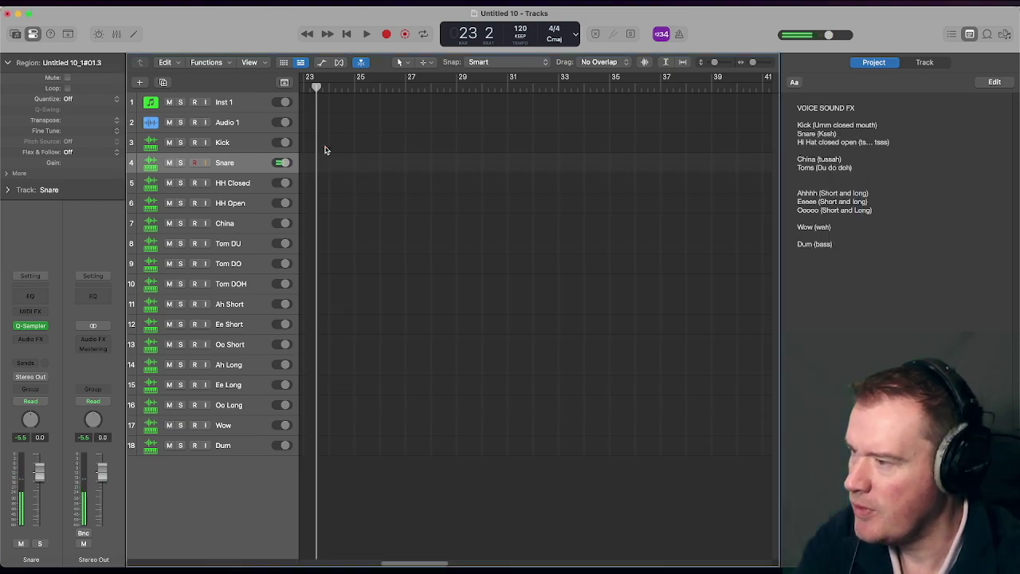
- Load the third recorded region of Audio 1, near bar 3, into the HH Closed track's Quick Sampler
{"action": "left_click", "coordinate": [243, 188]}
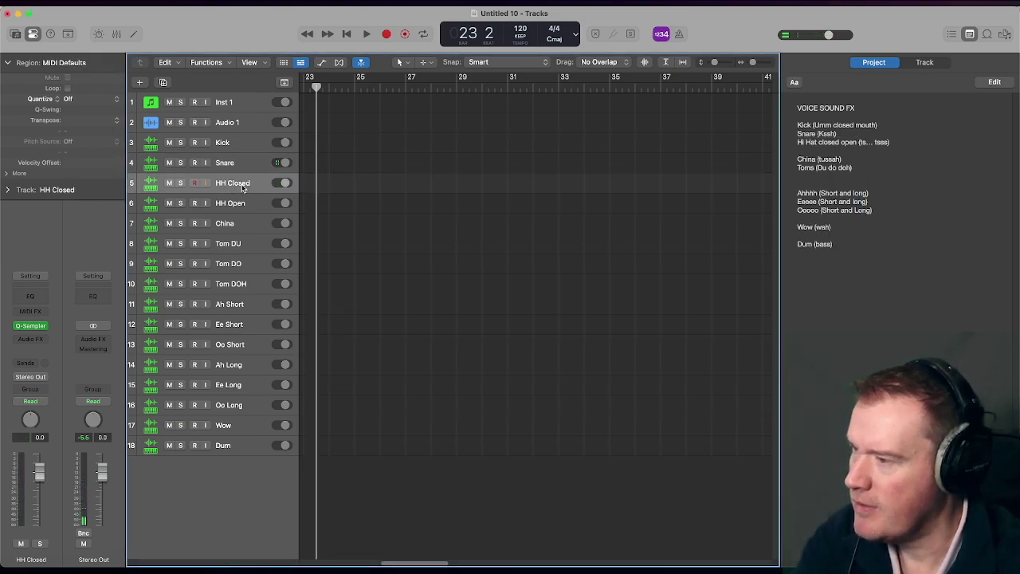
{"action": "left_click_drag", "start_coordinate": [444, 563], "coordinate": [307, 530]}
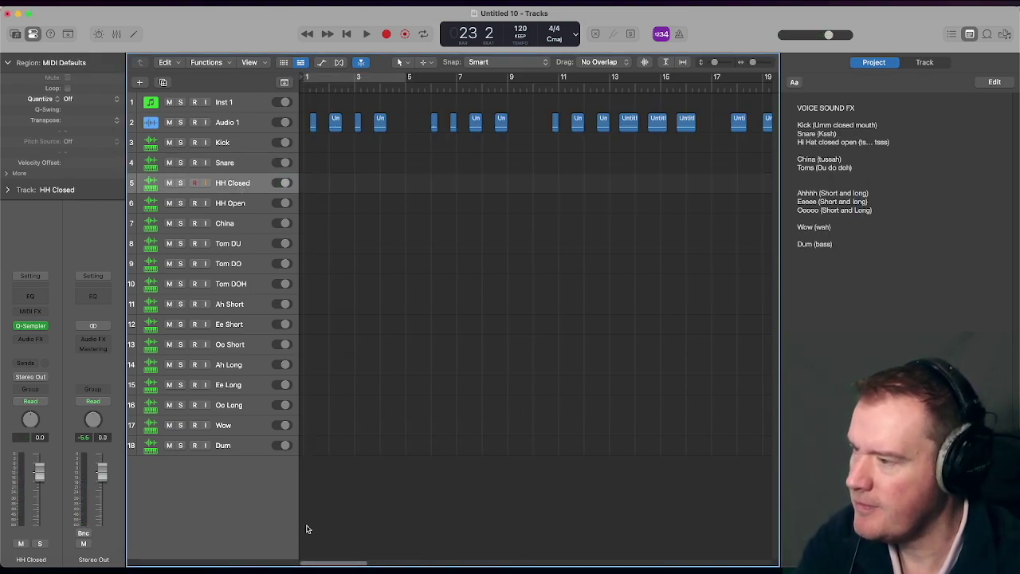
{"action": "left_click", "coordinate": [249, 163]}
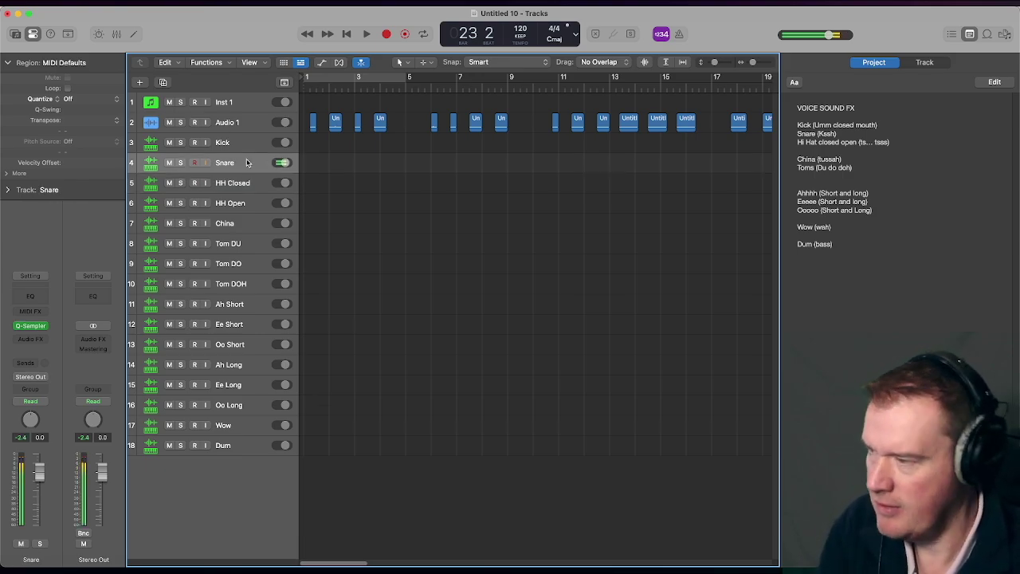
{"action": "left_click", "coordinate": [251, 184]}
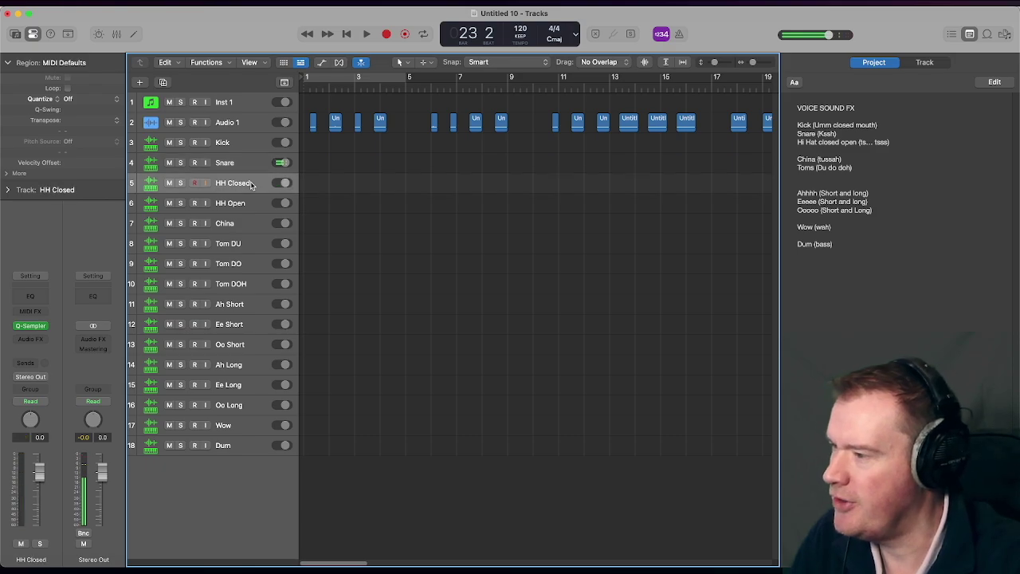
{"action": "left_click", "coordinate": [32, 326]}
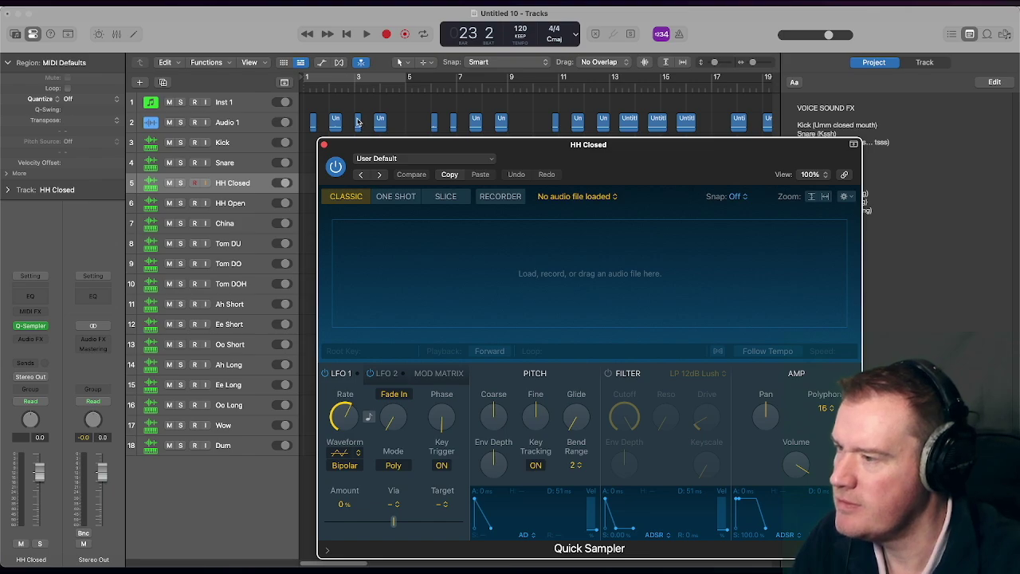
{"action": "left_click_drag", "start_coordinate": [358, 122], "coordinate": [680, 284]}
- Trim the closed hi-hat sample to about 0.293–0.407 s, add a short fade-out, and close the sampler
{"action": "left_click_drag", "start_coordinate": [327, 333], "coordinate": [559, 339]}
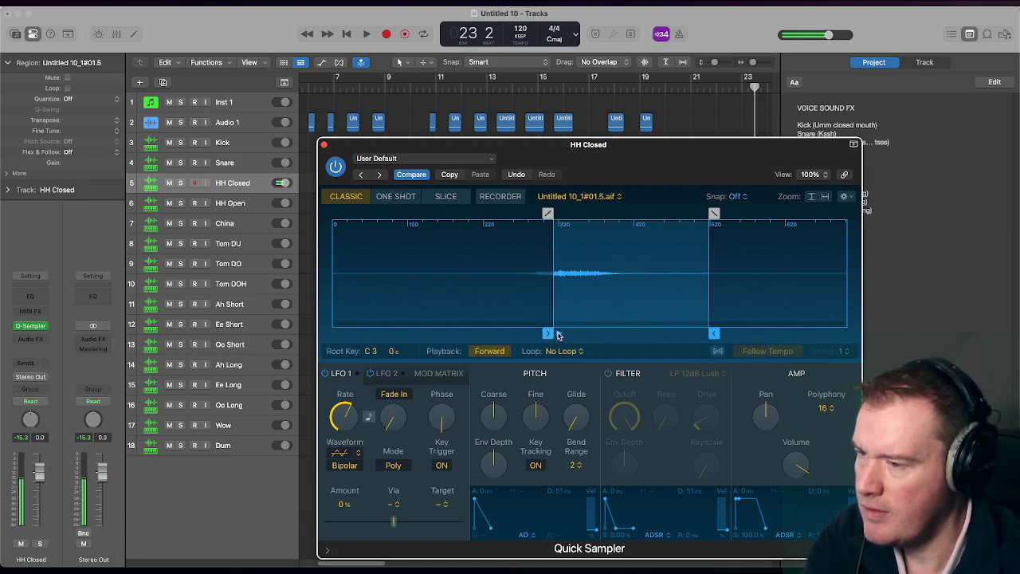
{"action": "left_click_drag", "start_coordinate": [714, 333], "coordinate": [646, 335]}
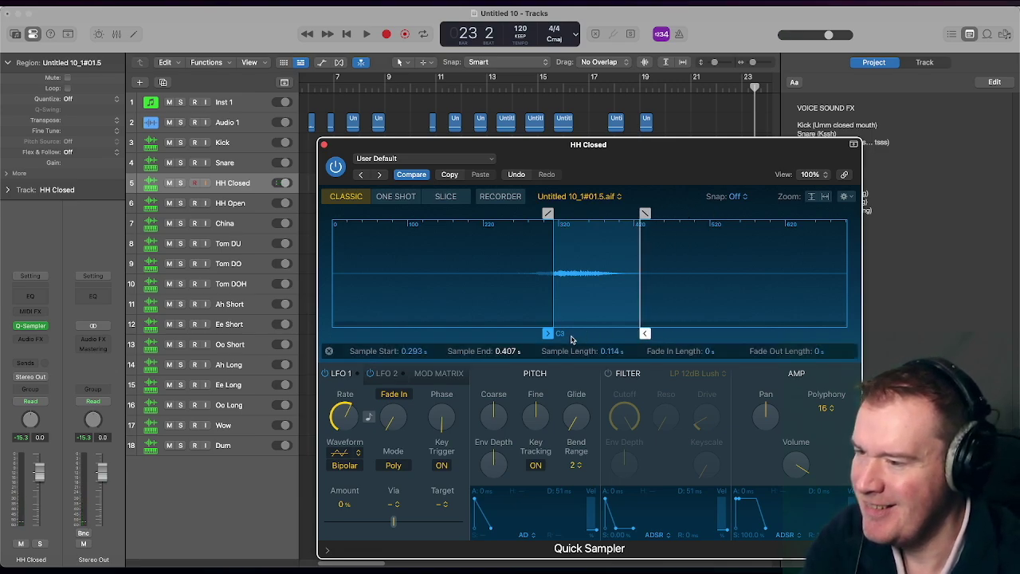
{"action": "left_click_drag", "start_coordinate": [645, 214], "coordinate": [627, 214]}
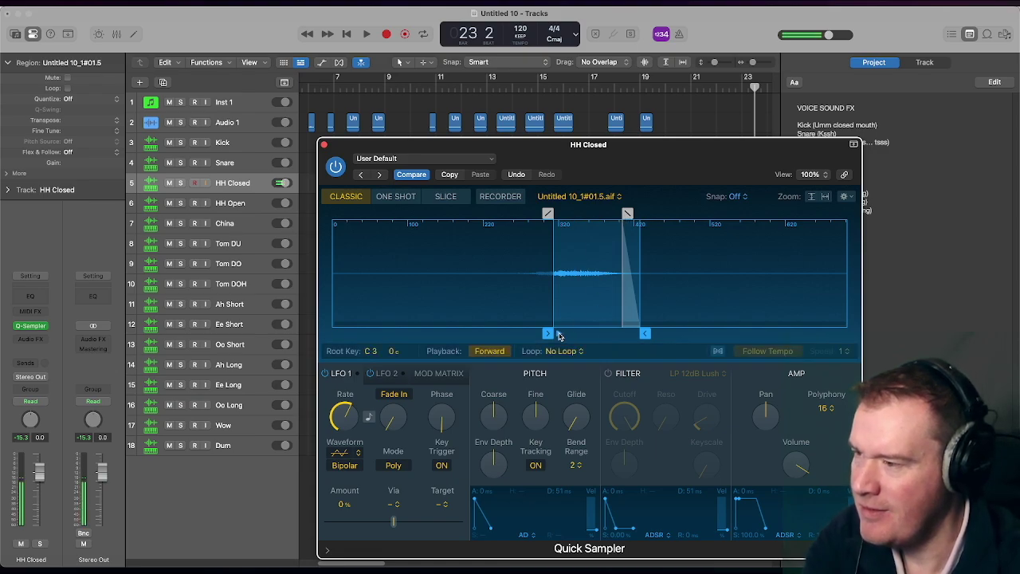
{"action": "left_click", "coordinate": [324, 144]}
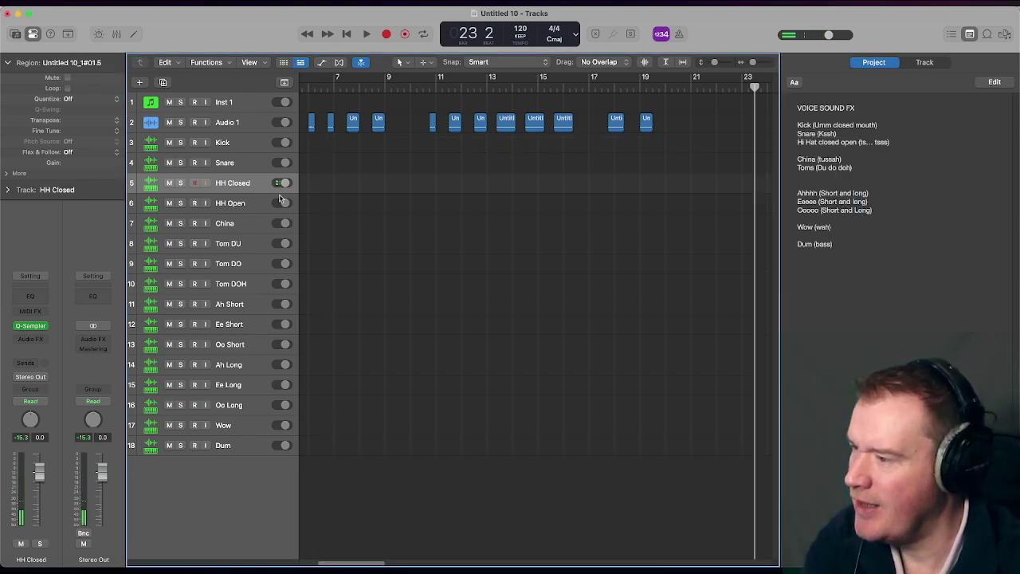
- Open the HH Open track's Quick Sampler
{"action": "left_click", "coordinate": [249, 207]}
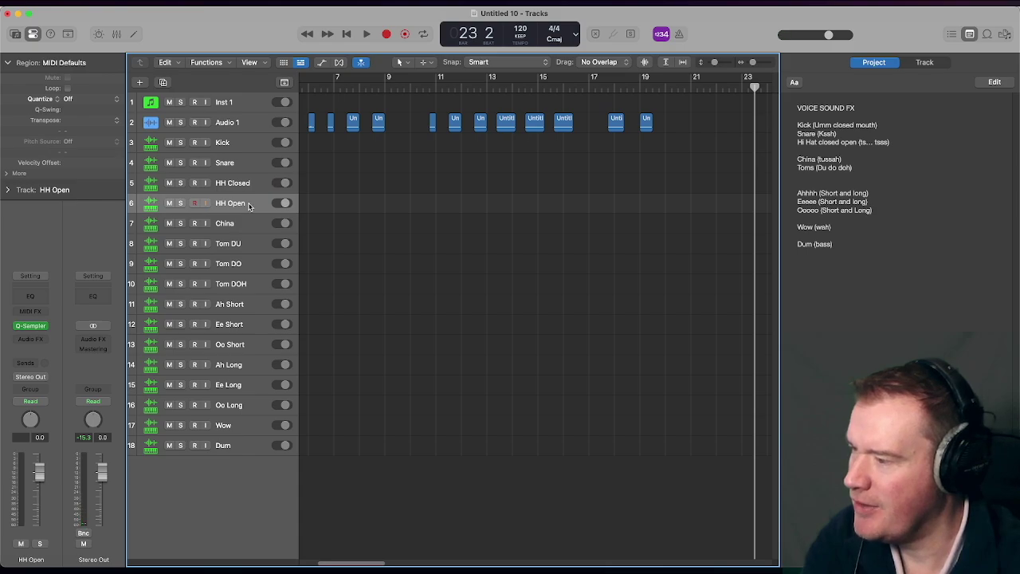
{"action": "left_click", "coordinate": [29, 326]}
{"action": "left_click_drag", "start_coordinate": [381, 126], "coordinate": [658, 282]}
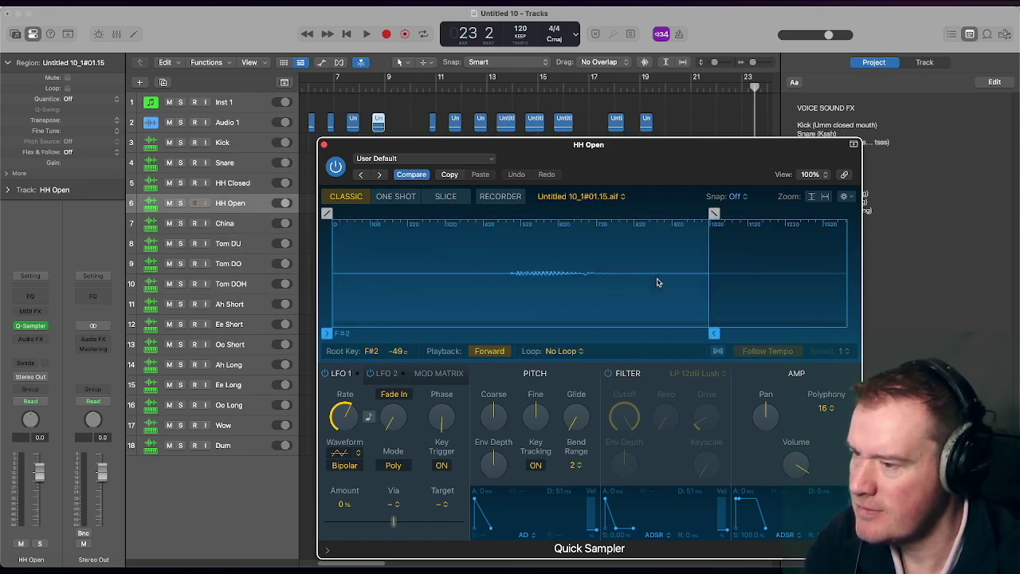
{"action": "mouse_move", "coordinate": [329, 333]}
{"action": "left_click_drag", "start_coordinate": [329, 333], "coordinate": [523, 336]}
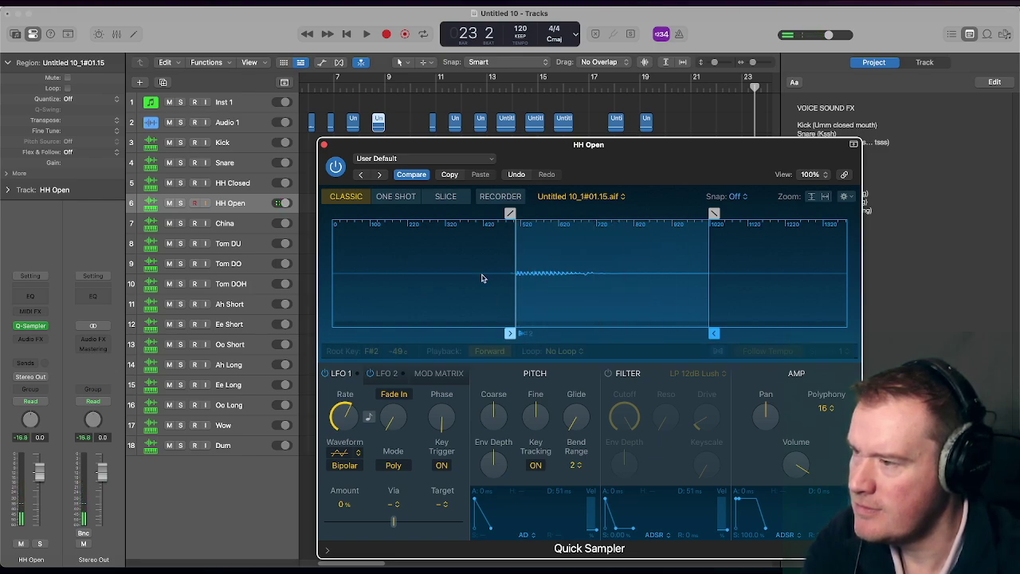
{"action": "left_click", "coordinate": [373, 90]}
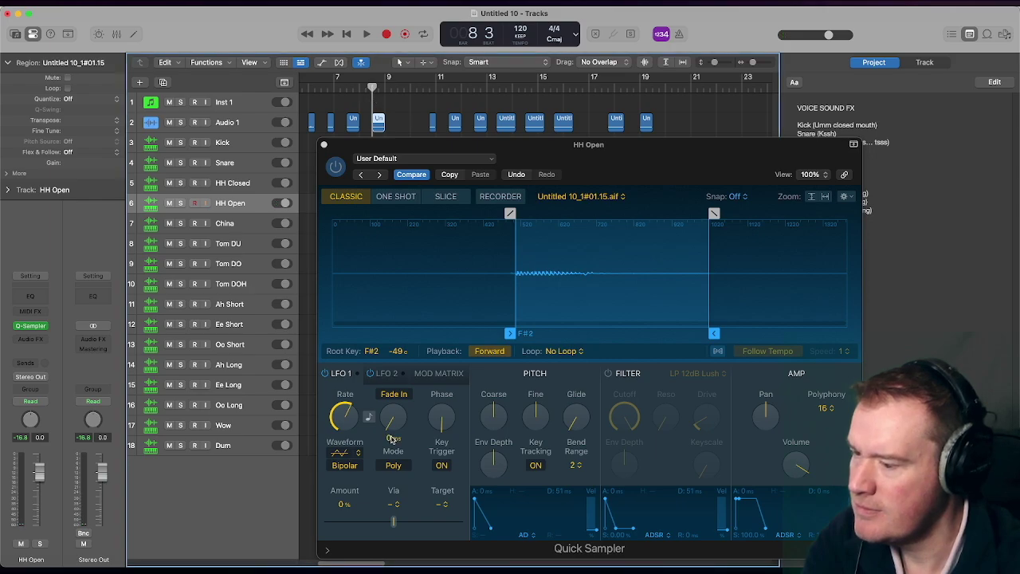
- Load the fourth region of Audio 1, near bar 4, into the HH Open sampler and trim it to about 0.595–0.907 s
{"action": "left_click_drag", "start_coordinate": [353, 562], "coordinate": [318, 560]}
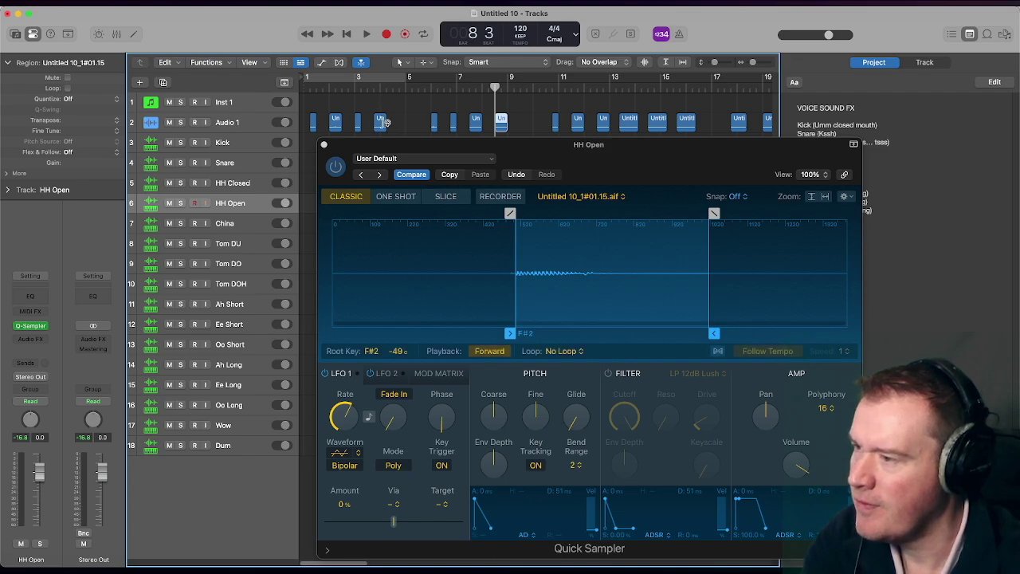
{"action": "left_click_drag", "start_coordinate": [381, 121], "coordinate": [694, 267]}
{"action": "mouse_move", "coordinate": [327, 334]}
{"action": "left_mouse_down"}
{"action": "mouse_move", "coordinate": [577, 337]}
{"action": "mouse_move", "coordinate": [550, 338]}
{"action": "mouse_move", "coordinate": [564, 336]}
{"action": "left_mouse_up"}
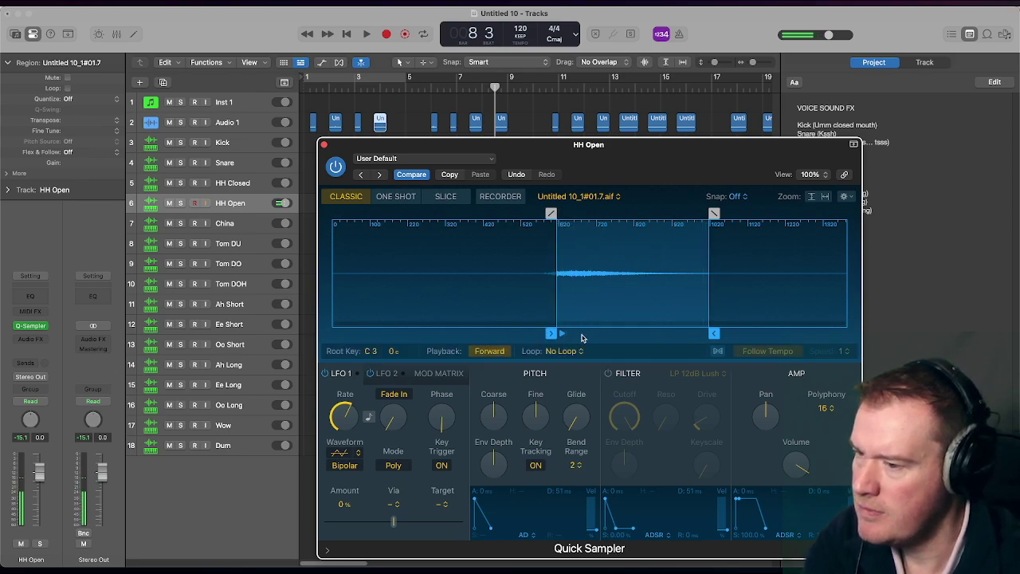
{"action": "left_click_drag", "start_coordinate": [713, 335], "coordinate": [678, 334]}
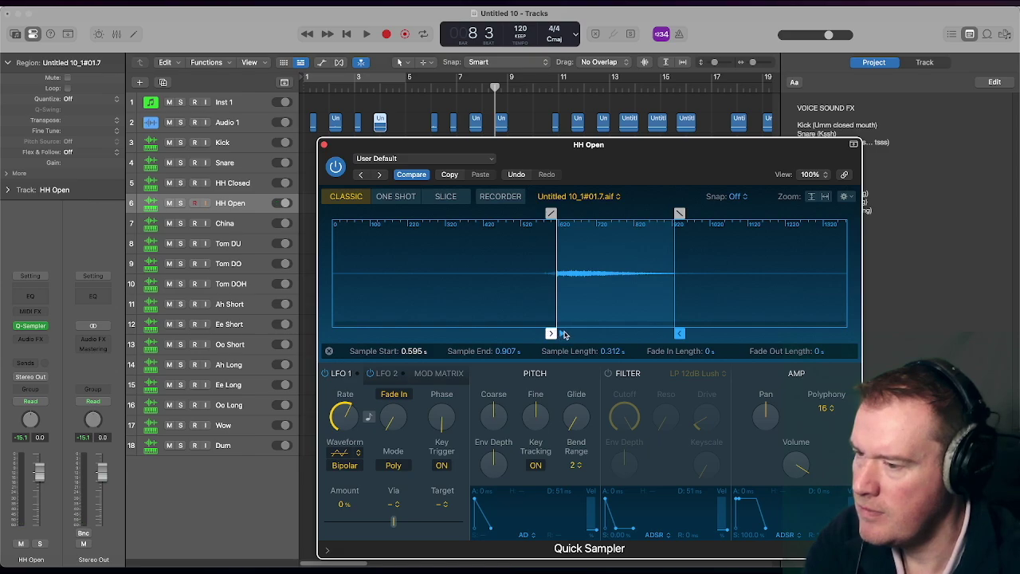
- Give the open hi-hat sample a fade-out of about 0.07 s, a start of about 0.607 s and a fade-in of about 0.027 s
{"action": "left_click_drag", "start_coordinate": [679, 214], "coordinate": [650, 226]}
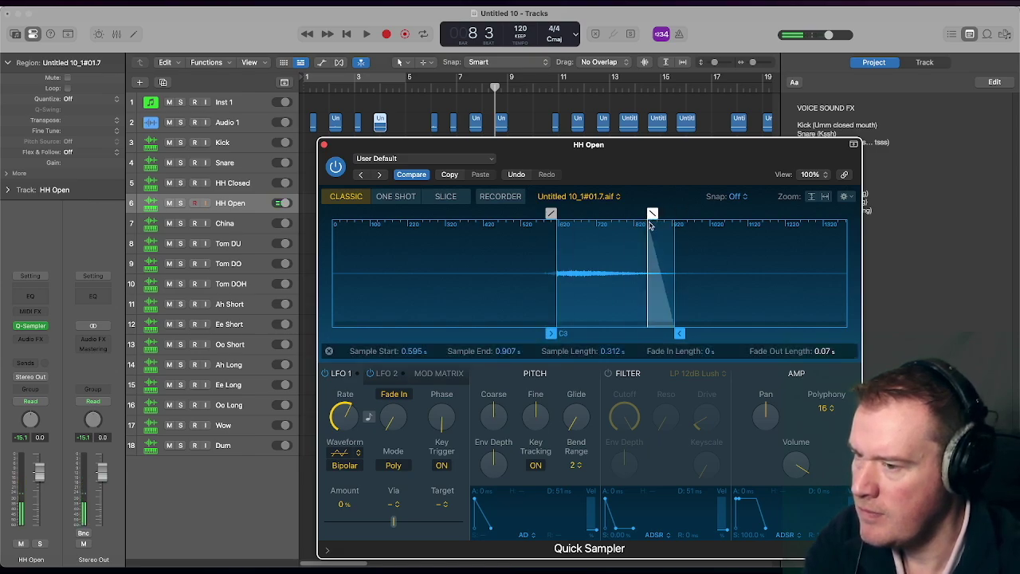
{"action": "mouse_move", "coordinate": [562, 335]}
{"action": "left_mouse_down"}
{"action": "mouse_move", "coordinate": [621, 335]}
{"action": "mouse_move", "coordinate": [567, 334]}
{"action": "left_mouse_up"}
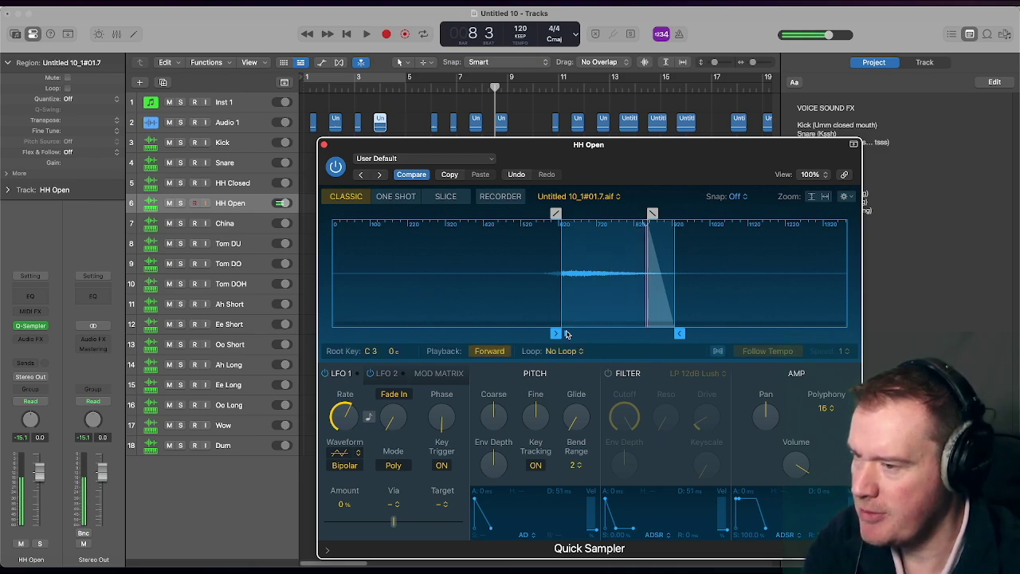
{"action": "left_click_drag", "start_coordinate": [556, 217], "coordinate": [567, 216]}
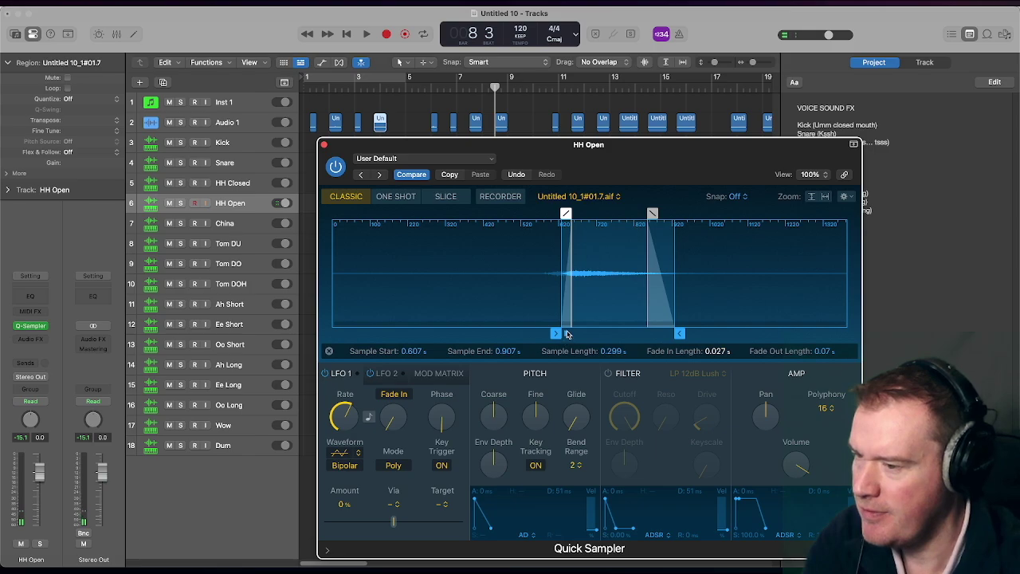
- Shorten the open hi-hat sample's fade-in to about 0.012 s, fine-tune its start point, and close the sampler
{"action": "left_click_drag", "start_coordinate": [572, 214], "coordinate": [566, 213]}
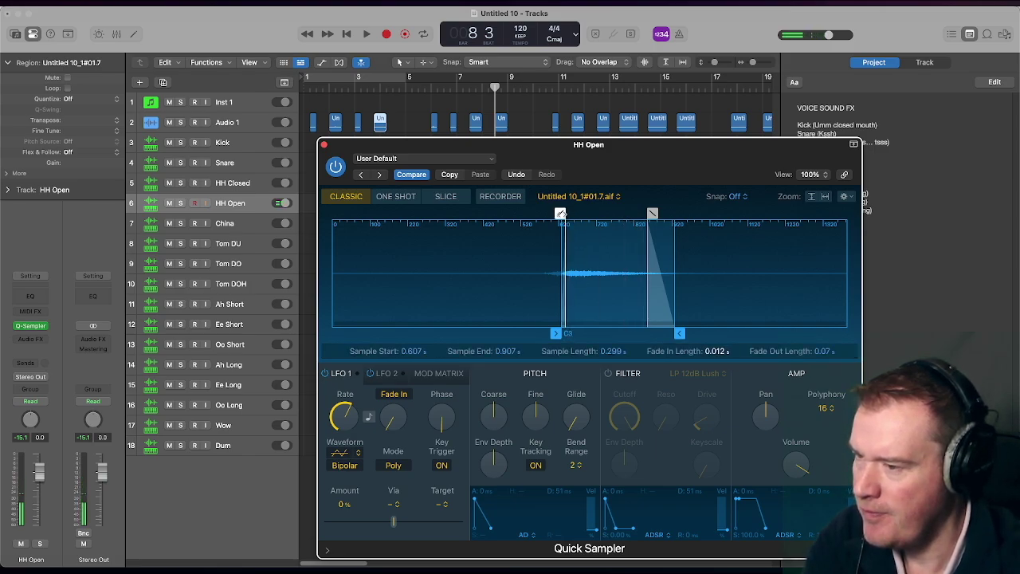
{"action": "left_click", "coordinate": [557, 333]}
{"action": "left_click_drag", "start_coordinate": [556, 333], "coordinate": [558, 334]}
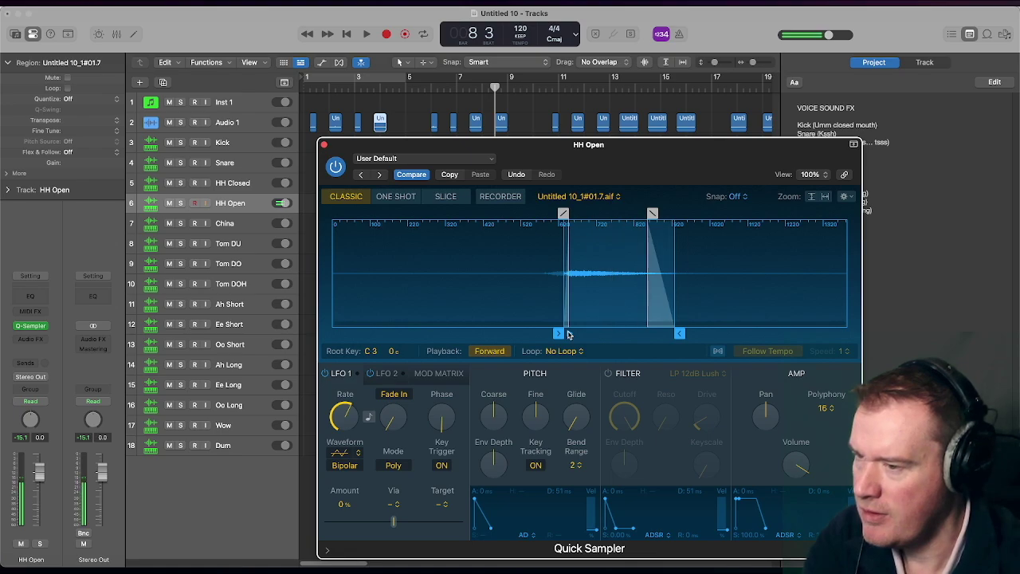
{"action": "left_click_drag", "start_coordinate": [567, 335], "coordinate": [565, 337]}
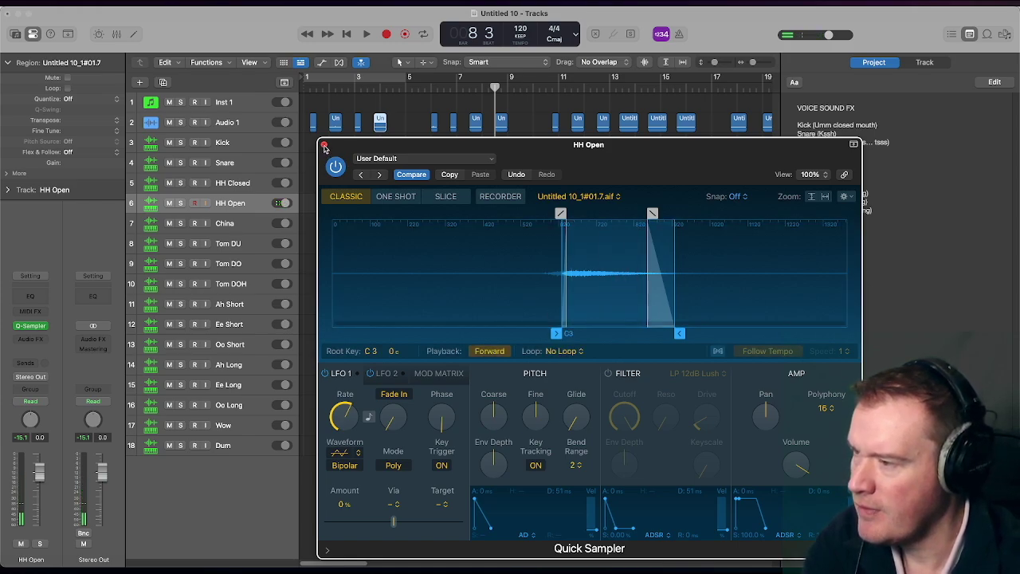
{"action": "left_click", "coordinate": [325, 146]}
- Open the China track's Quick Sampler
{"action": "left_click", "coordinate": [246, 225]}
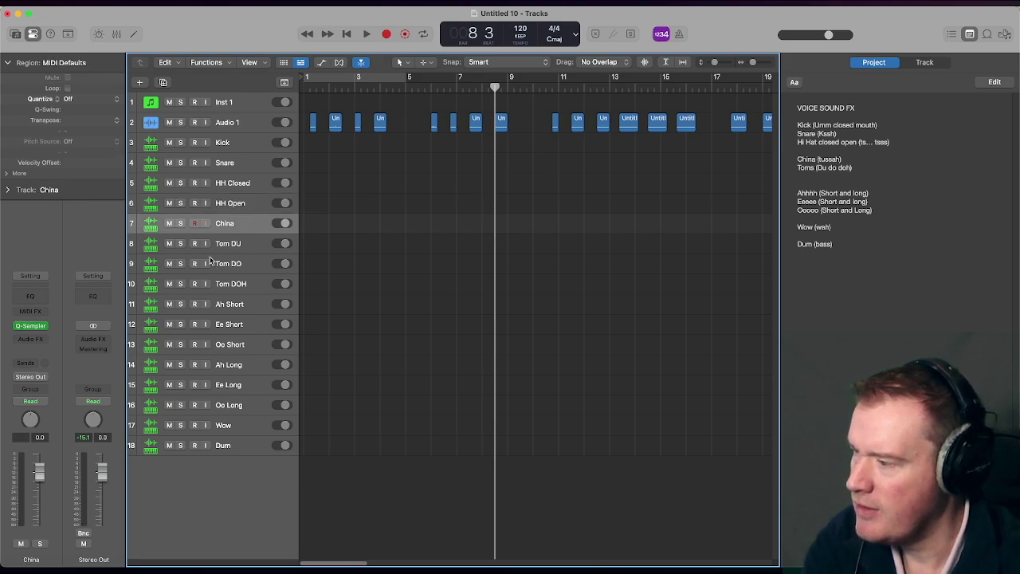
{"action": "left_click", "coordinate": [31, 327]}
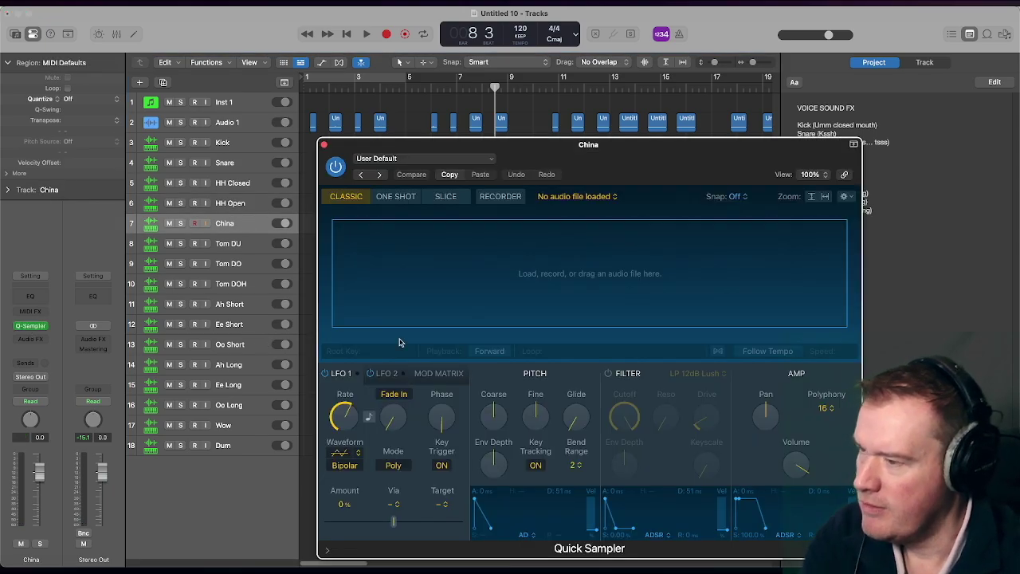
{"action": "left_click_drag", "start_coordinate": [381, 122], "coordinate": [661, 263]}
{"action": "left_click_drag", "start_coordinate": [327, 333], "coordinate": [543, 334]}
{"action": "left_click", "coordinate": [556, 334]}
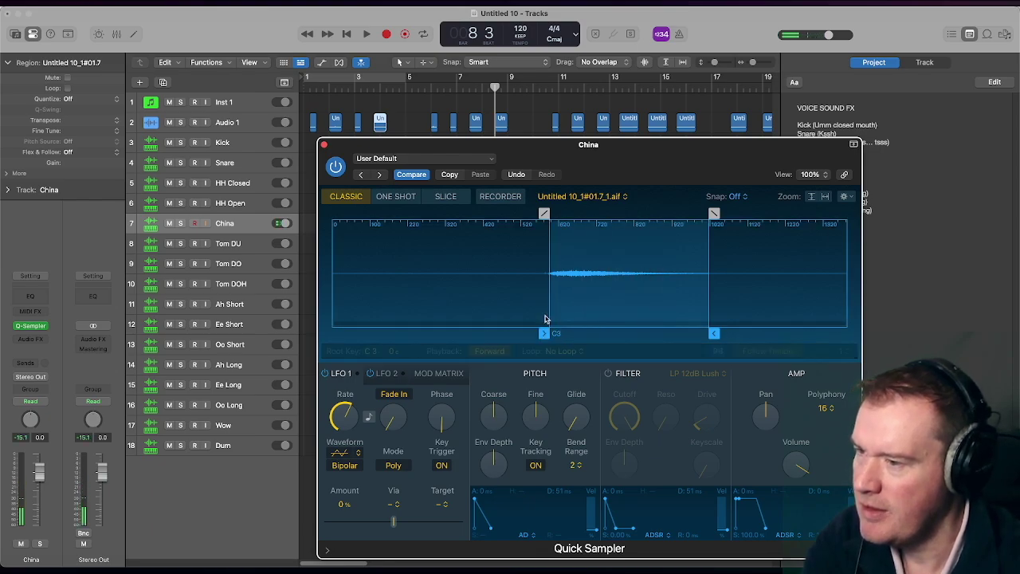
- Load the fifth region of Audio 1, near bar 6, into the China sampler and set the sample start to about 0.117 s
{"action": "left_click_drag", "start_coordinate": [434, 122], "coordinate": [621, 266]}
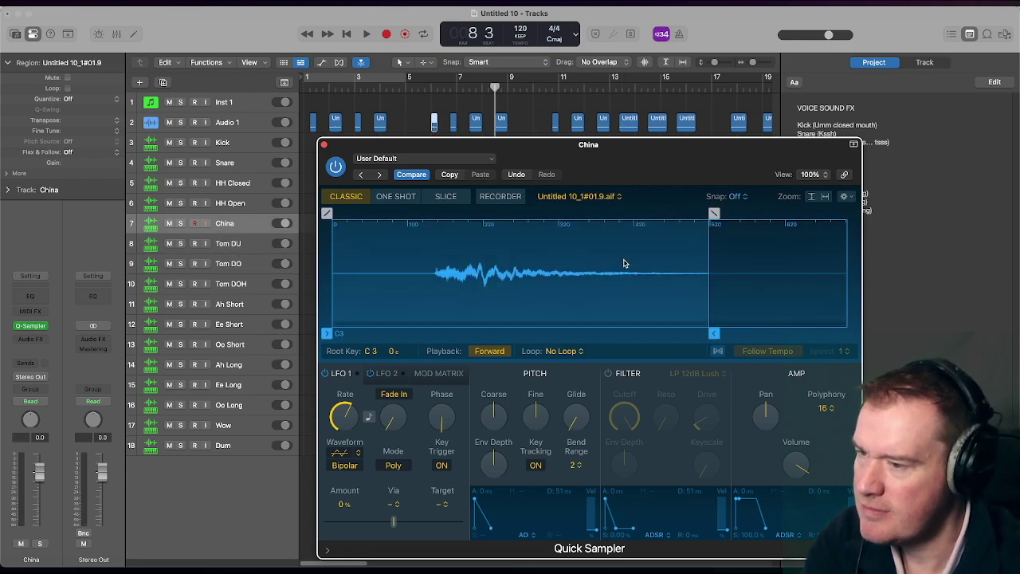
{"action": "left_click_drag", "start_coordinate": [628, 145], "coordinate": [484, 152]}
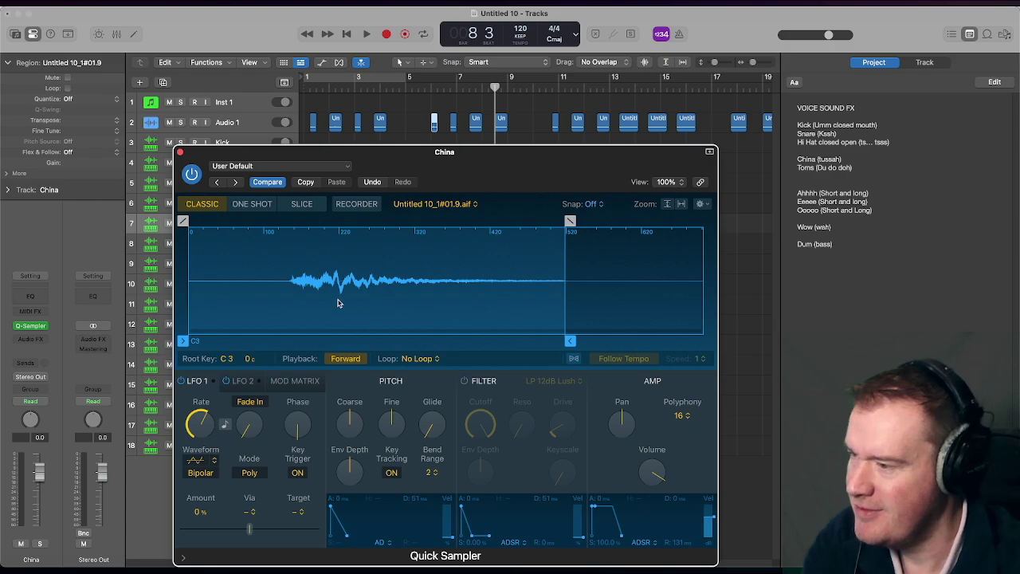
{"action": "left_click_drag", "start_coordinate": [183, 341], "coordinate": [329, 341]}
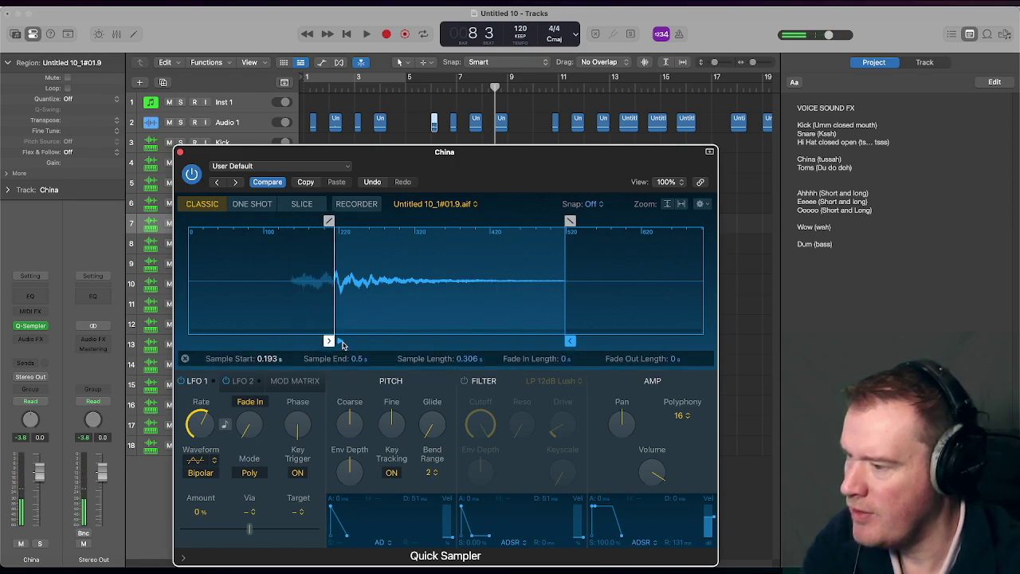
{"action": "left_click_drag", "start_coordinate": [334, 342], "coordinate": [272, 341]}
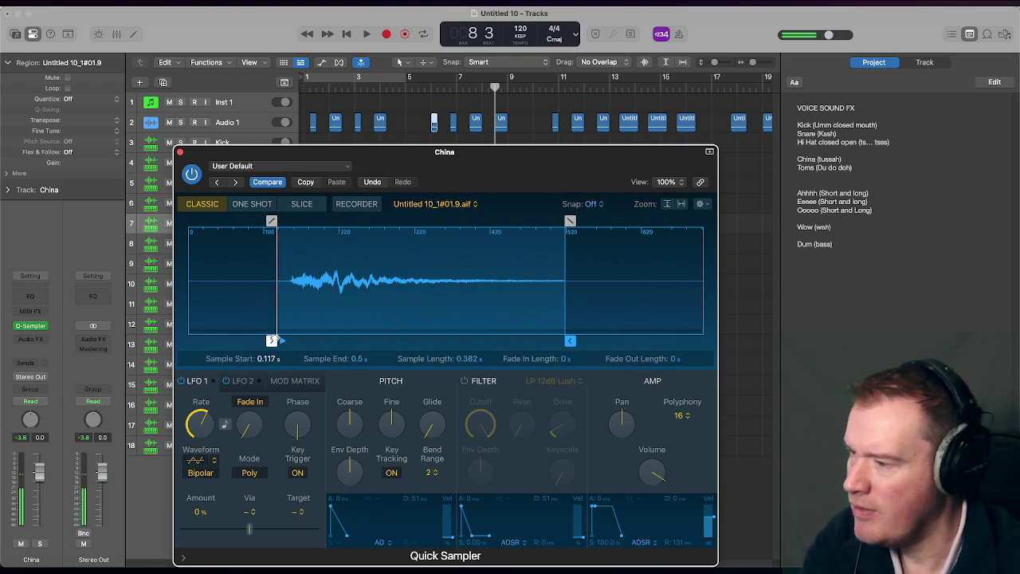
- Play the original China recording on Audio 1 from just before bar 6
{"action": "double_click", "coordinate": [425, 93]}
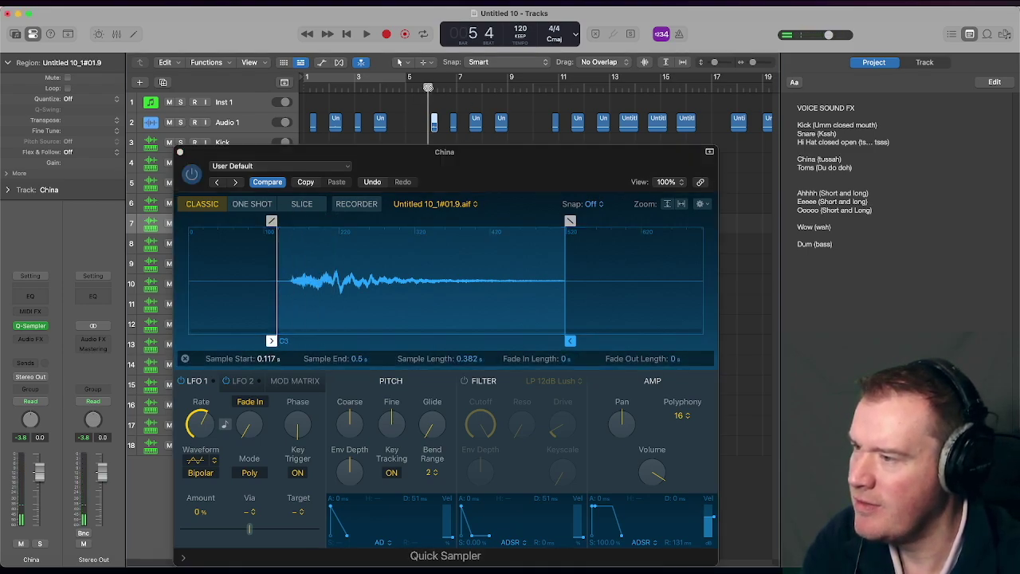
{"action": "key", "text": "space"}
{"action": "double_click", "coordinate": [431, 88]}
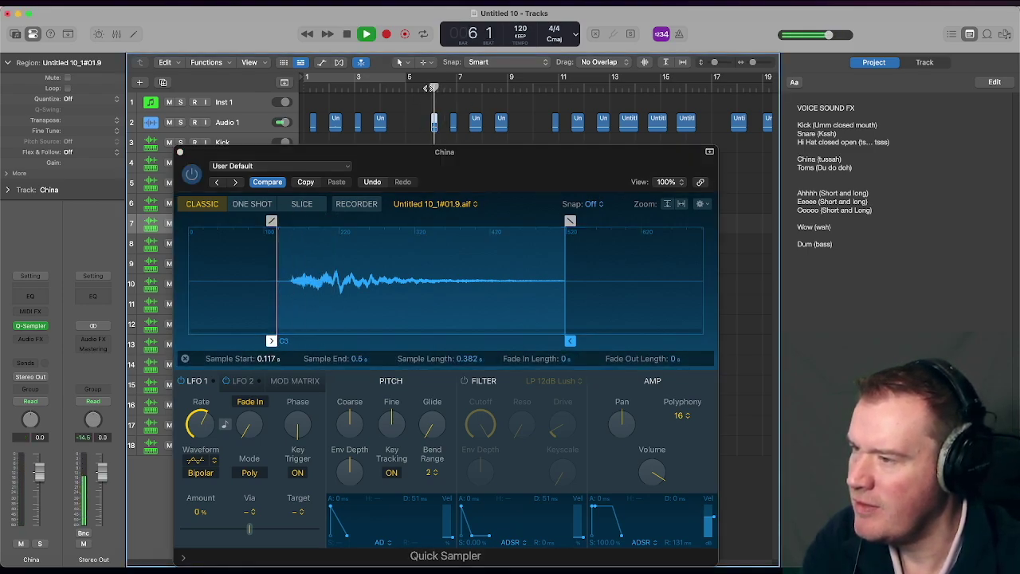
{"action": "key", "text": "space"}
- Reload the fifth region of Audio 1 into the China sampler and trim it to about 0.125–0.631 s
{"action": "left_click_drag", "start_coordinate": [434, 121], "coordinate": [539, 283]}
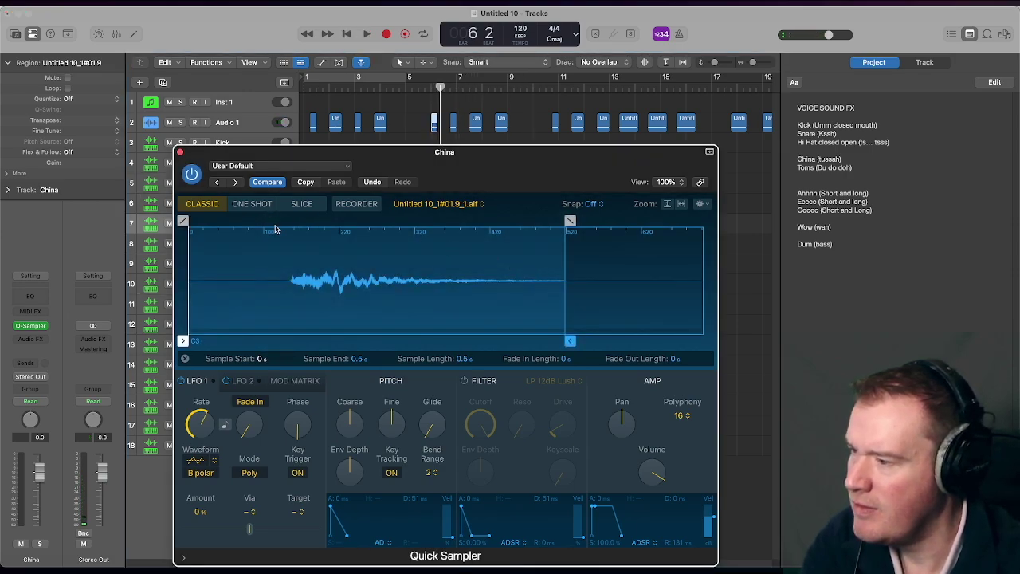
{"action": "mouse_move", "coordinate": [183, 340]}
{"action": "left_mouse_down"}
{"action": "mouse_move", "coordinate": [295, 359]}
{"action": "mouse_move", "coordinate": [290, 343]}
{"action": "left_mouse_up"}
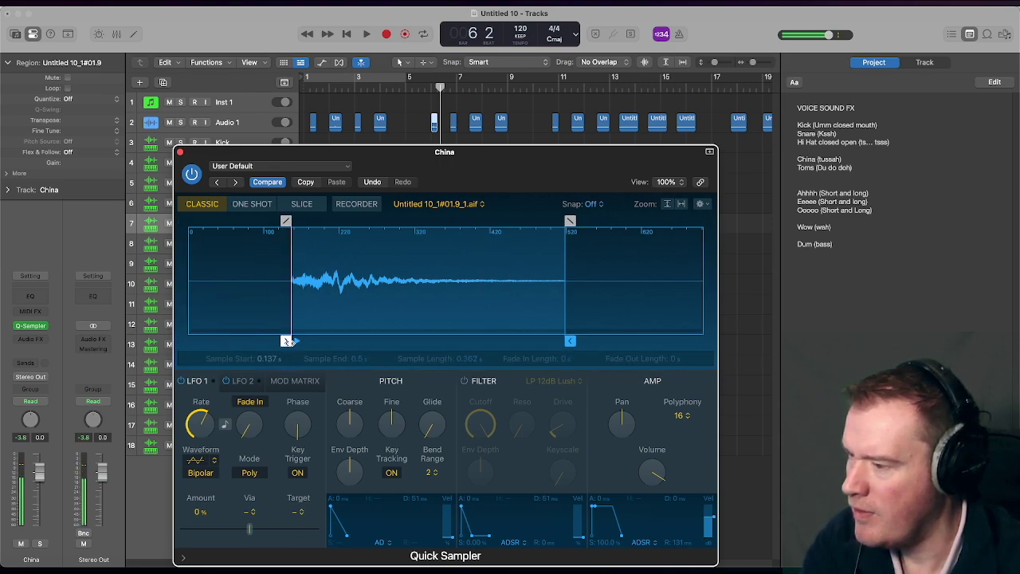
{"action": "left_click_drag", "start_coordinate": [287, 341], "coordinate": [278, 341]}
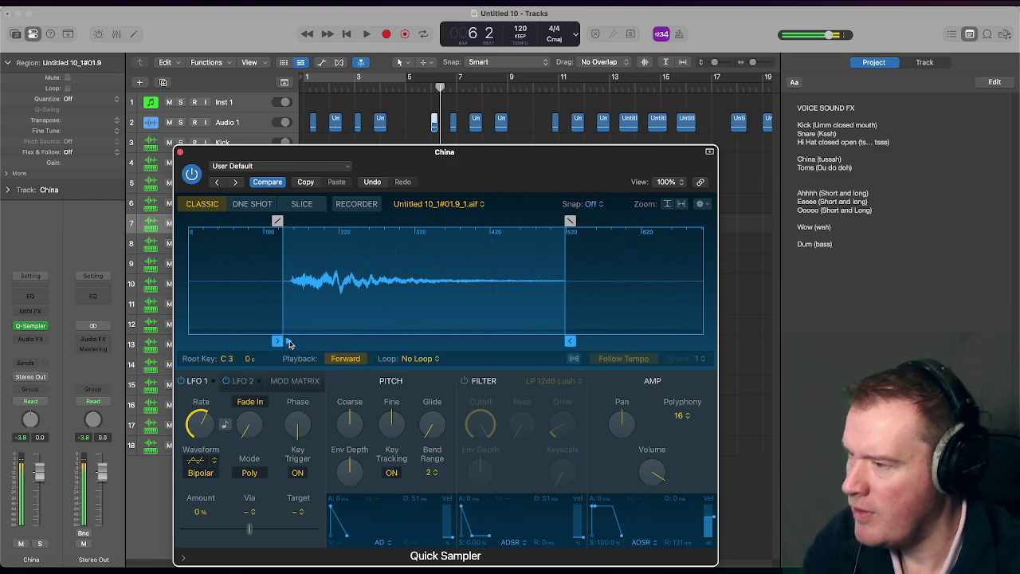
{"action": "left_click_drag", "start_coordinate": [569, 341], "coordinate": [670, 339]}
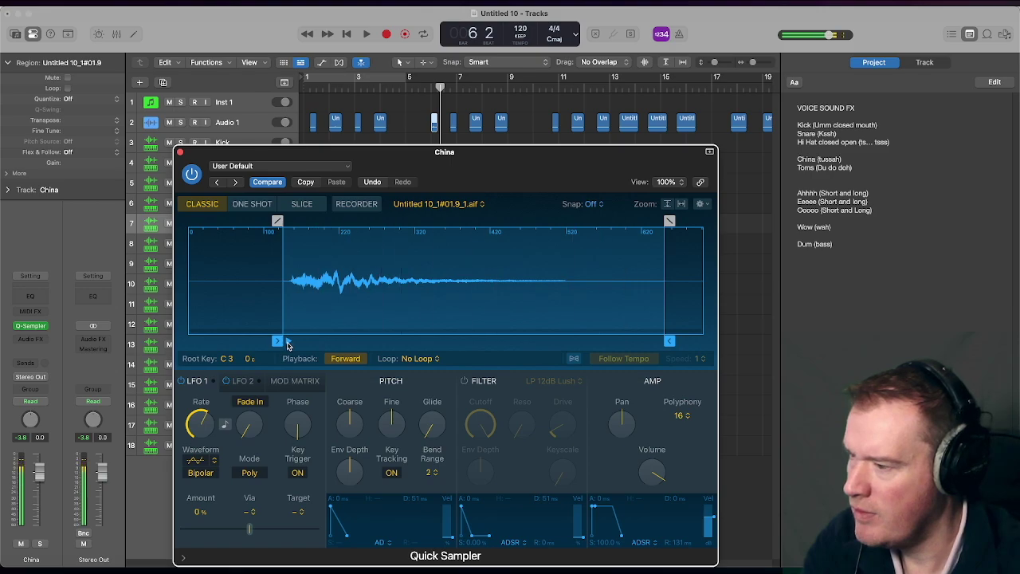
- Listen to the Audio 1 recording around bar 2 and bar 6 to compare it with the China sample
{"action": "left_click", "coordinate": [425, 90]}
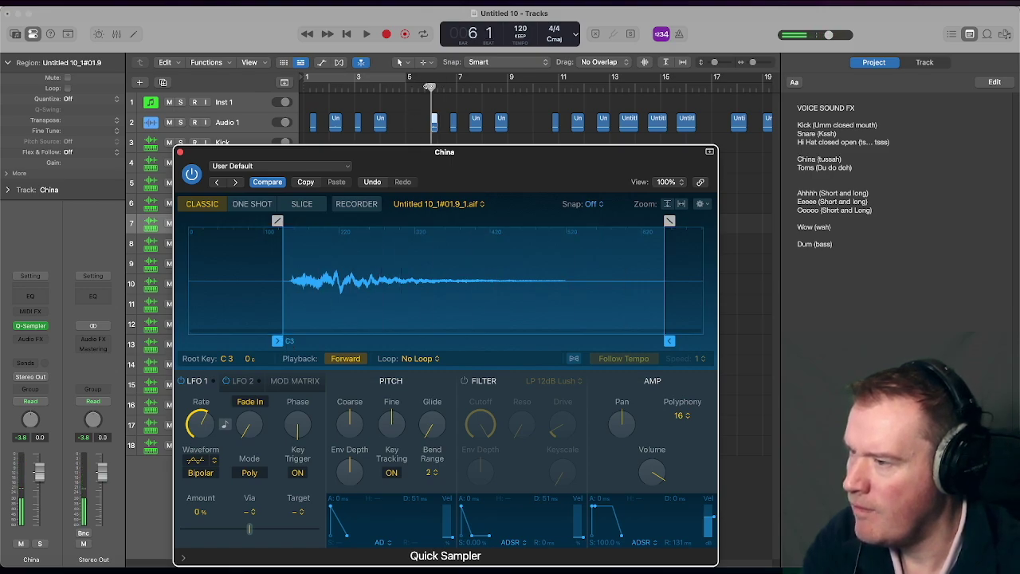
{"action": "key", "text": "space"}
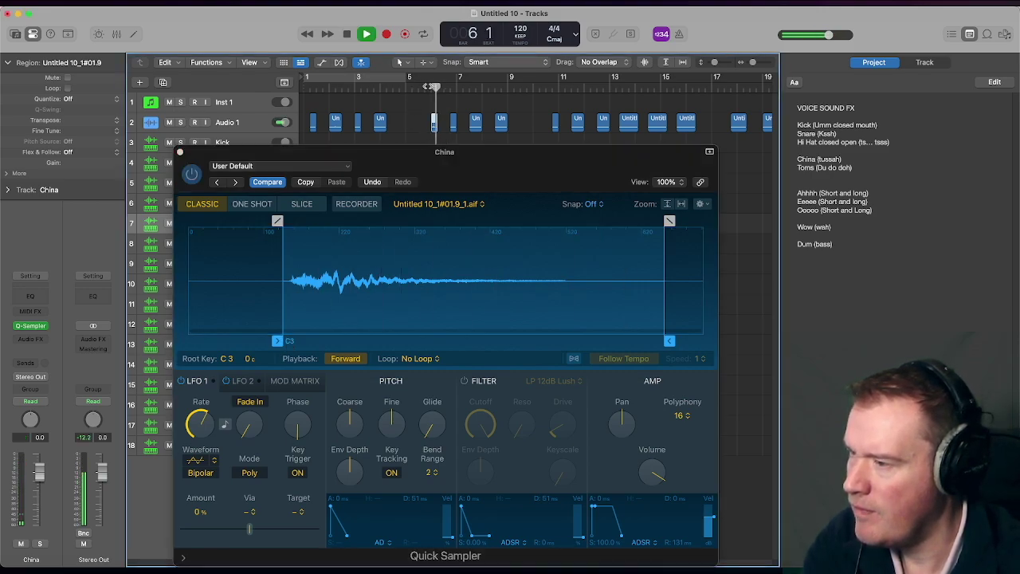
{"action": "left_click", "coordinate": [323, 87]}
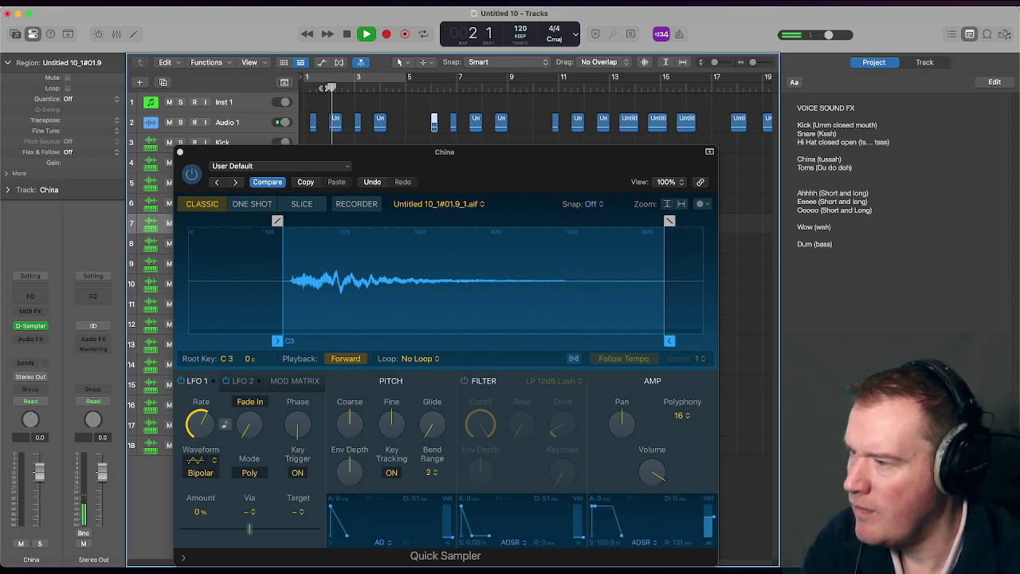
{"action": "left_click", "coordinate": [425, 88]}
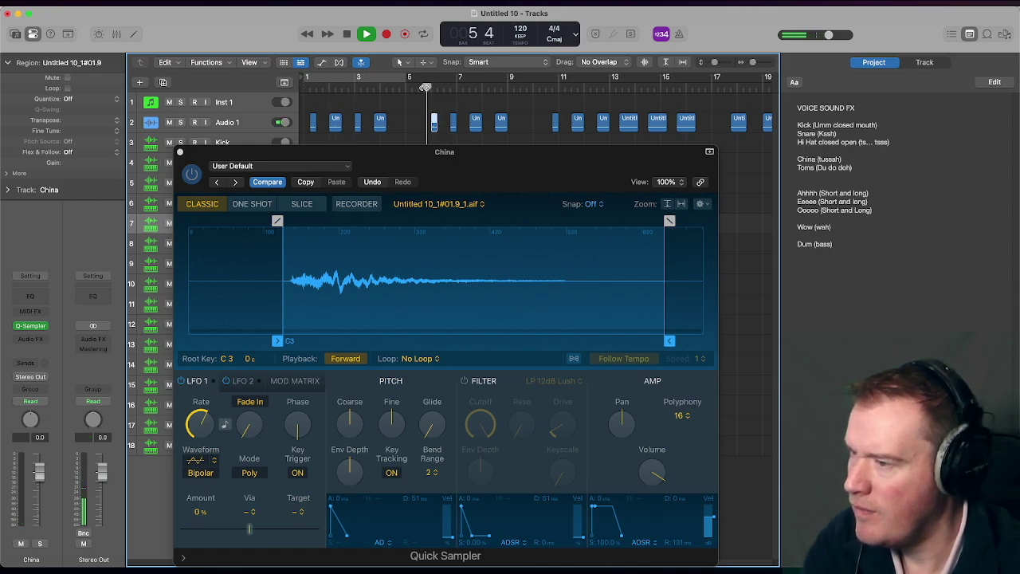
{"action": "key", "text": "space"}
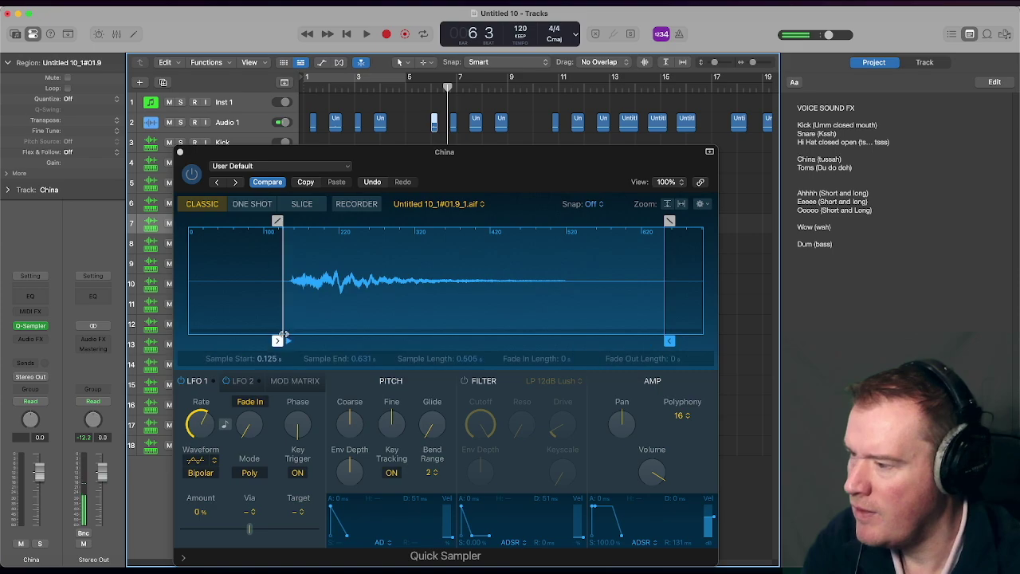
- Trim the China sample to about 0.138–0.503 s and add a fade-out of about 0.05 s
{"action": "mouse_move", "coordinate": [281, 341]}
{"action": "left_mouse_down"}
{"action": "mouse_move", "coordinate": [332, 338]}
{"action": "mouse_move", "coordinate": [283, 341]}
{"action": "left_mouse_up"}
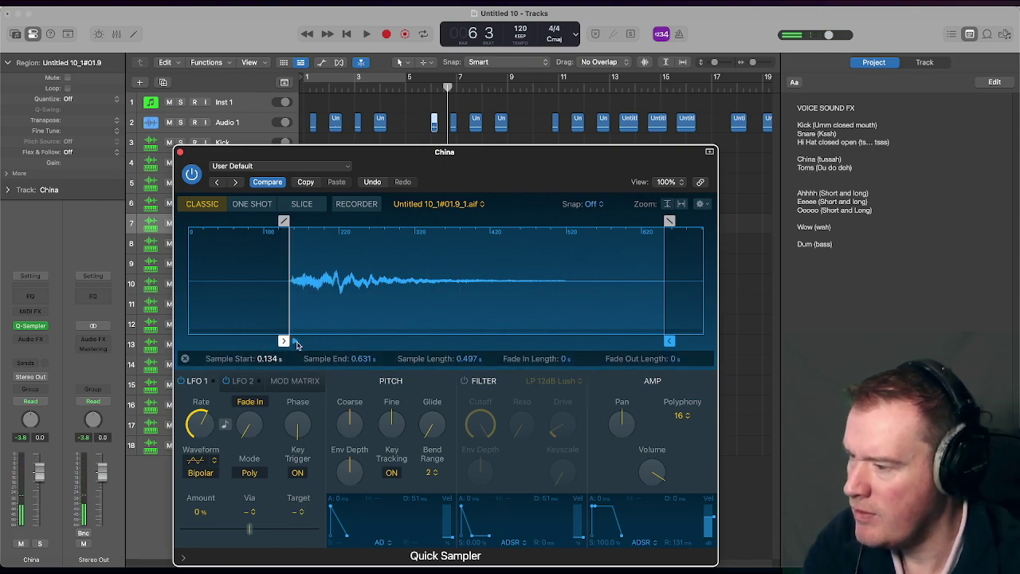
{"action": "left_click_drag", "start_coordinate": [290, 341], "coordinate": [294, 341]}
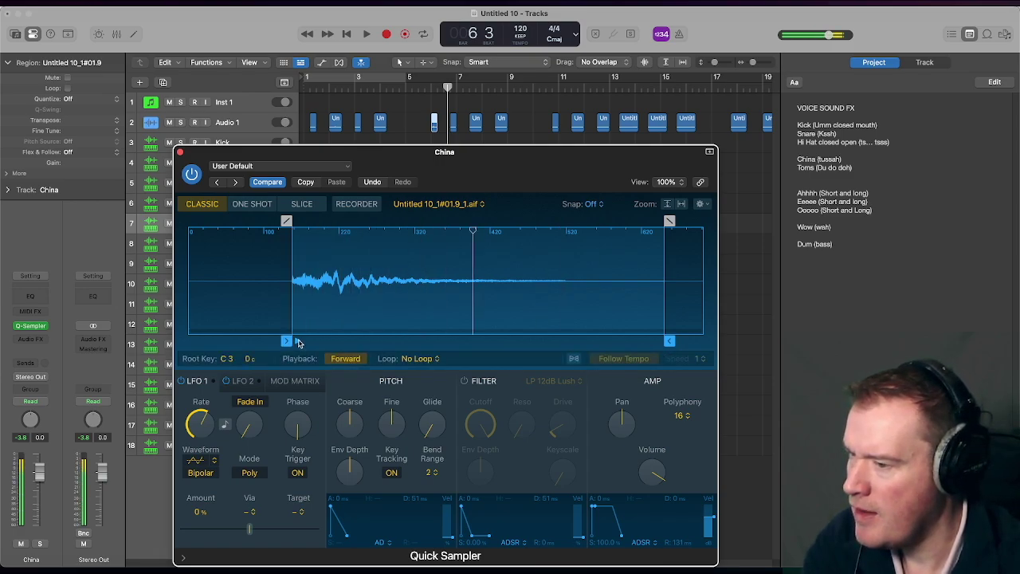
{"action": "right_click", "coordinate": [669, 341]}
{"action": "left_click", "coordinate": [669, 341]}
{"action": "left_click_drag", "start_coordinate": [669, 341], "coordinate": [573, 341]}
{"action": "left_click_drag", "start_coordinate": [573, 228], "coordinate": [535, 226]}
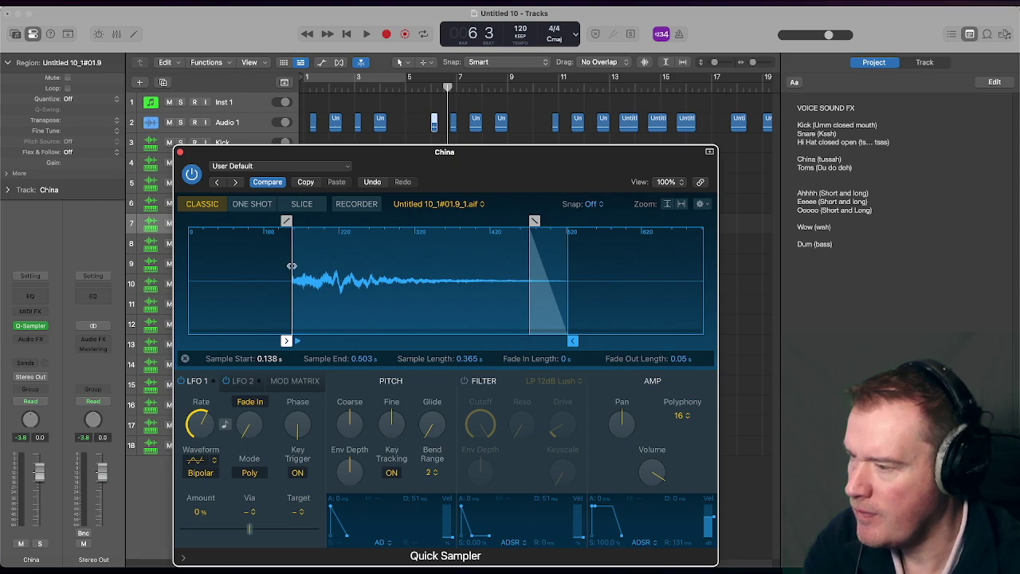
- Give the China sample a short fade-in of under 0.02 s and close the sampler
{"action": "left_click_drag", "start_coordinate": [287, 221], "coordinate": [301, 221]}
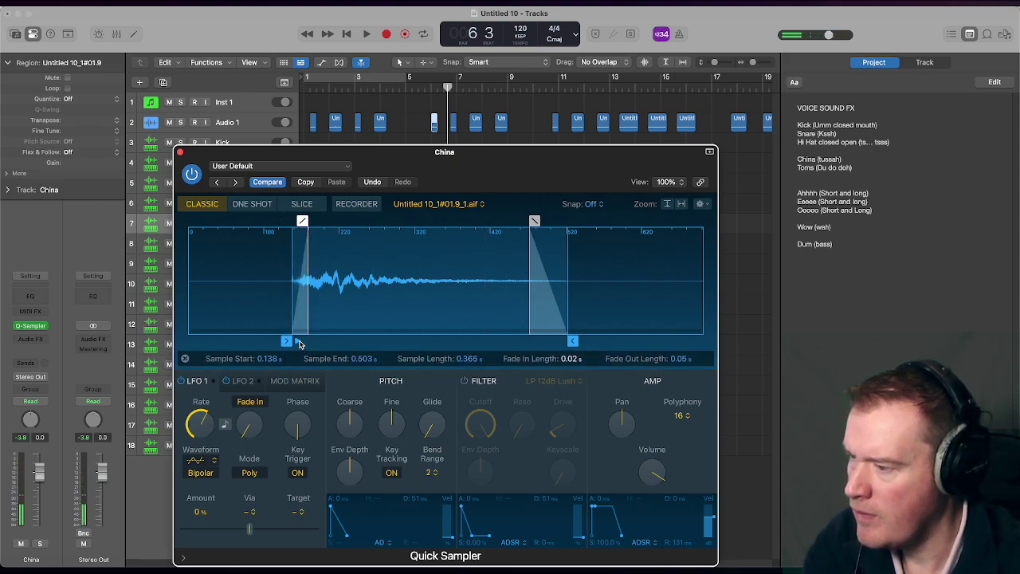
{"action": "left_click_drag", "start_coordinate": [299, 342], "coordinate": [305, 336]}
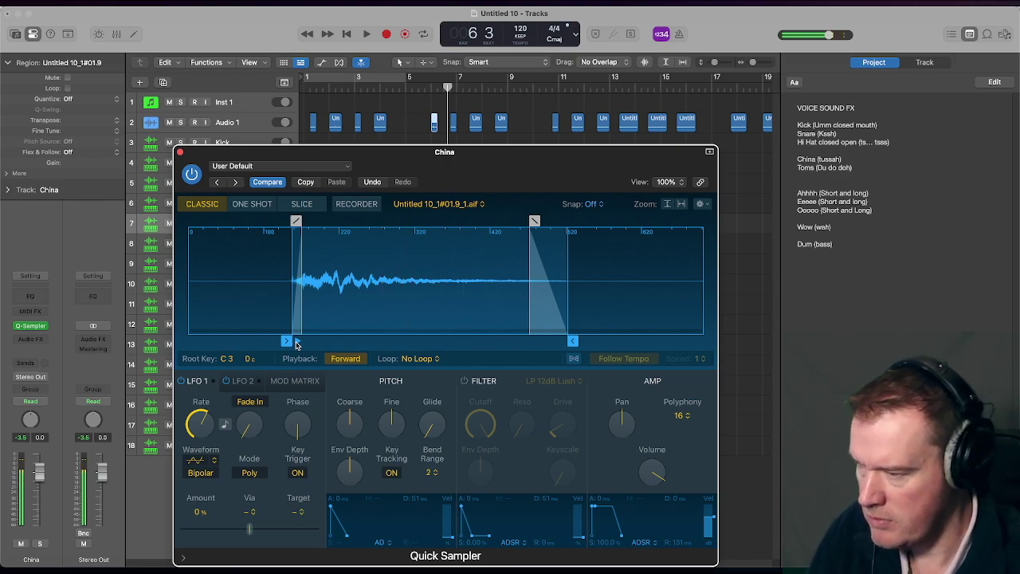
{"action": "left_click", "coordinate": [180, 153]}
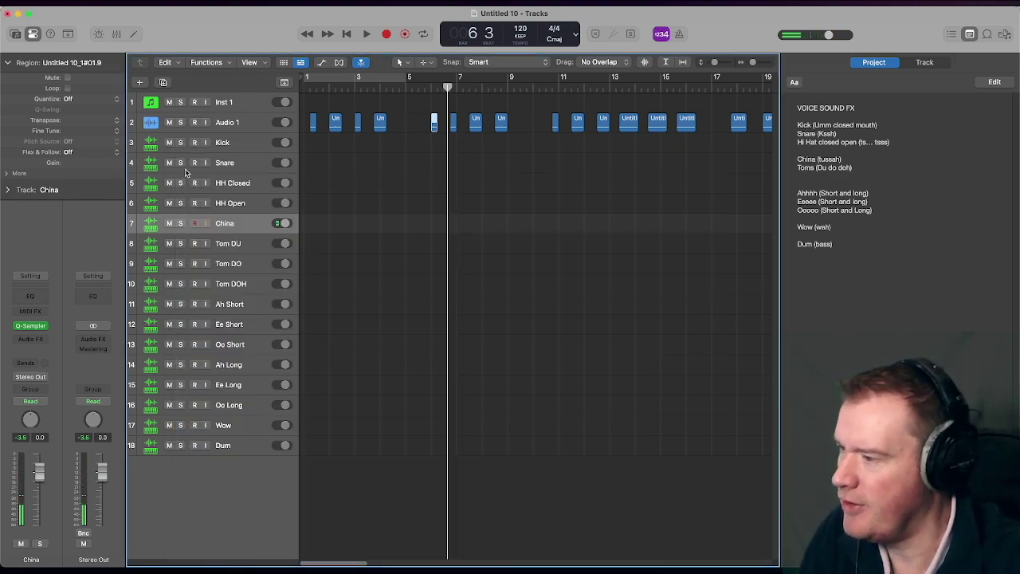
- Open the Tom DU track's Quick Sampler and load the sixth region of Audio 1, just before bar 7, into it
{"action": "left_click", "coordinate": [247, 250]}
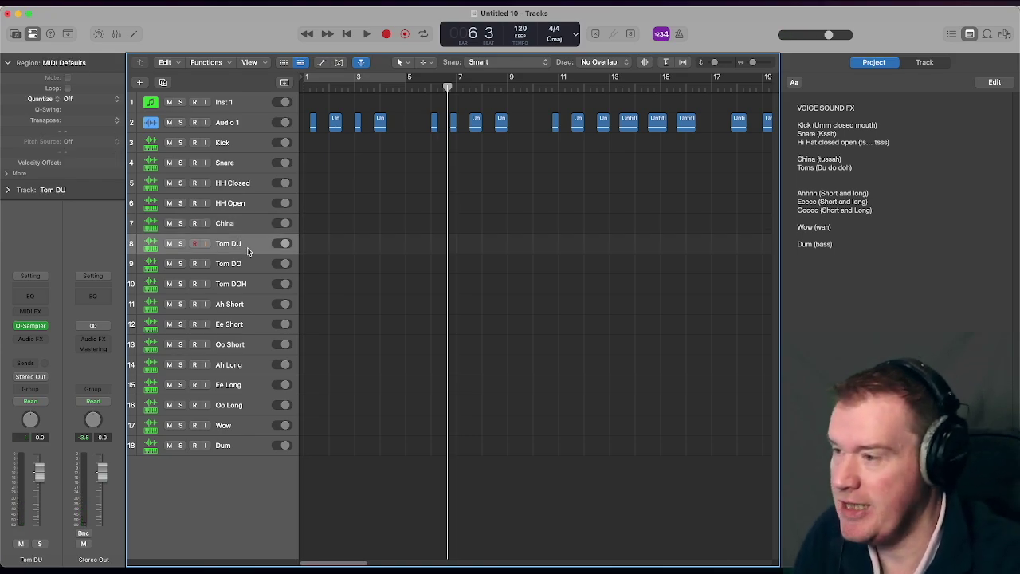
{"action": "left_click", "coordinate": [30, 326]}
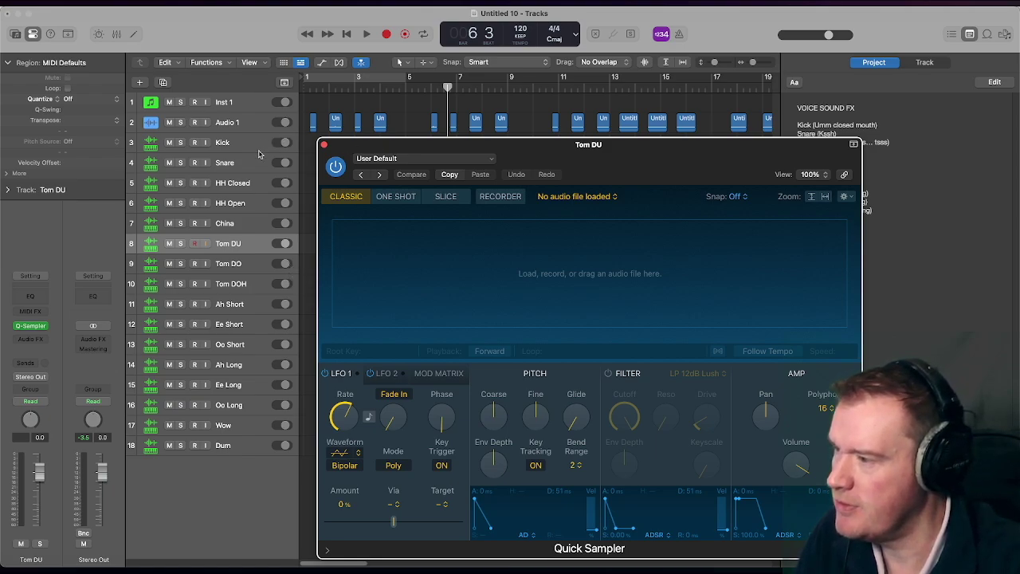
{"action": "left_click", "coordinate": [454, 121]}
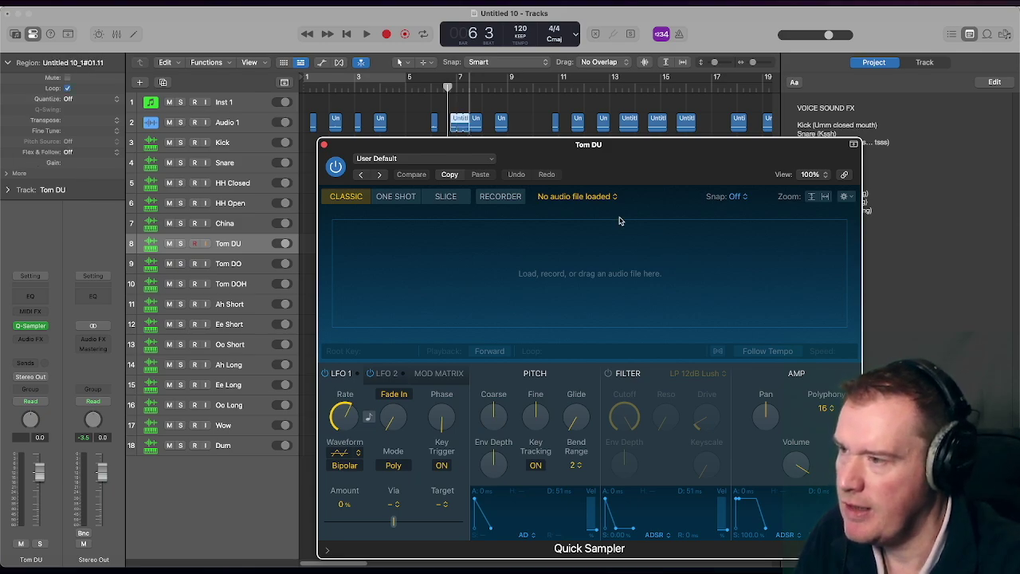
{"action": "left_click", "coordinate": [454, 121]}
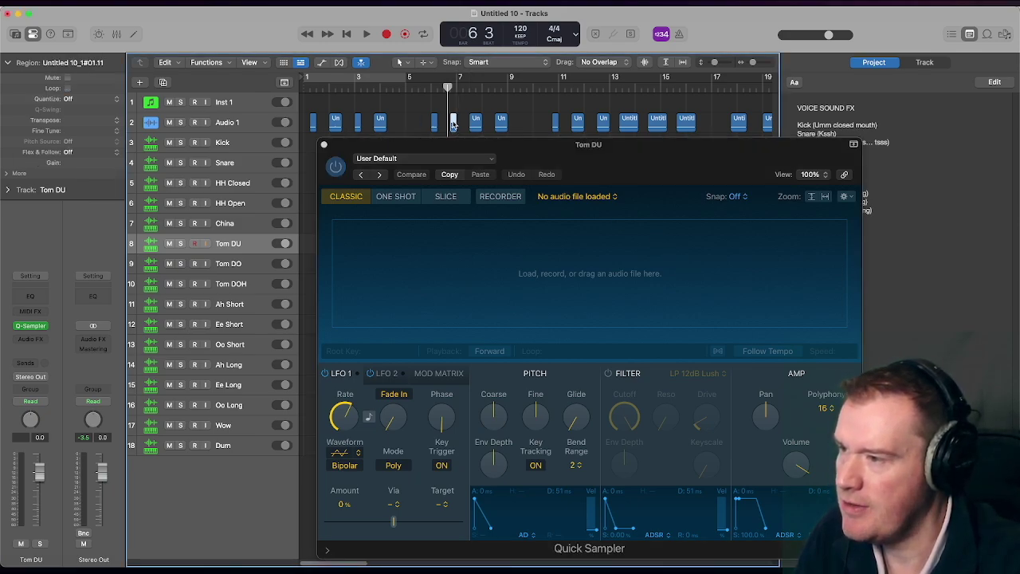
{"action": "left_click_drag", "start_coordinate": [452, 125], "coordinate": [622, 288]}
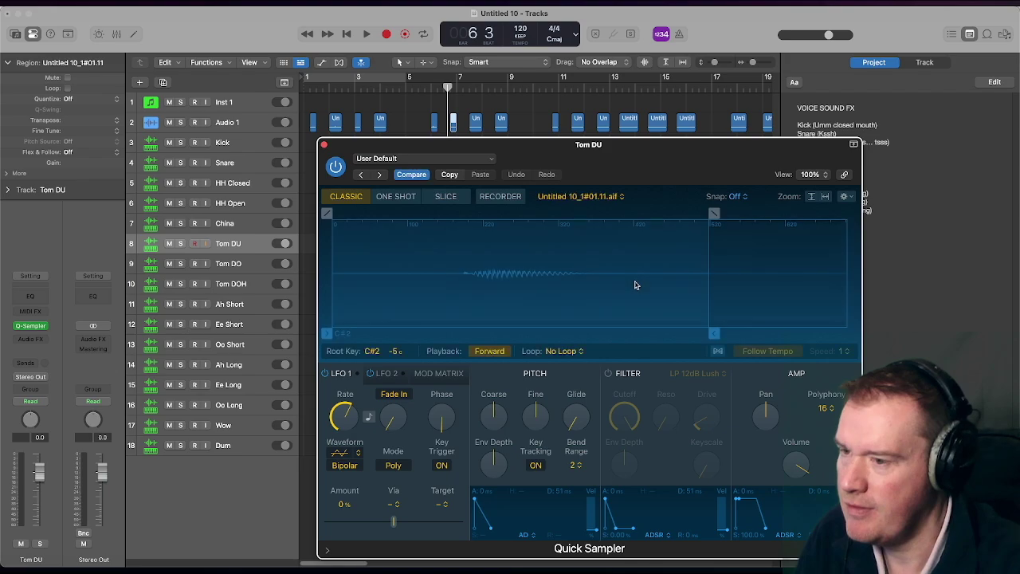
- Trim the Tom DU sample to about 0.188–0.4 s and add a fade-out of about 0.017 s
{"action": "mouse_move", "coordinate": [326, 333]}
{"action": "left_mouse_down"}
{"action": "mouse_move", "coordinate": [473, 333]}
{"action": "mouse_move", "coordinate": [456, 334]}
{"action": "left_mouse_up"}
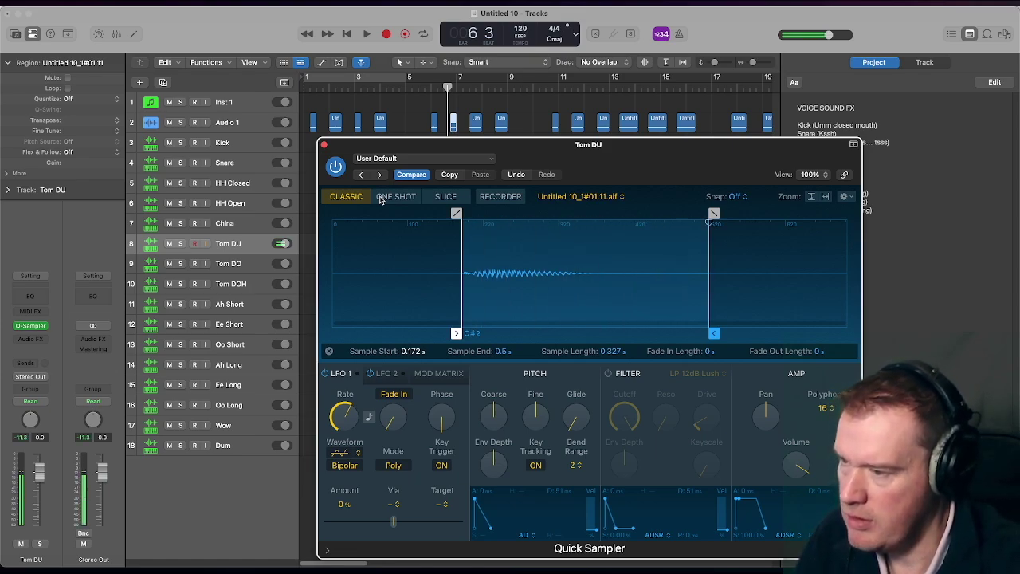
{"action": "mouse_move", "coordinate": [455, 334]}
{"action": "left_mouse_down"}
{"action": "mouse_move", "coordinate": [491, 333]}
{"action": "mouse_move", "coordinate": [468, 333]}
{"action": "left_mouse_up"}
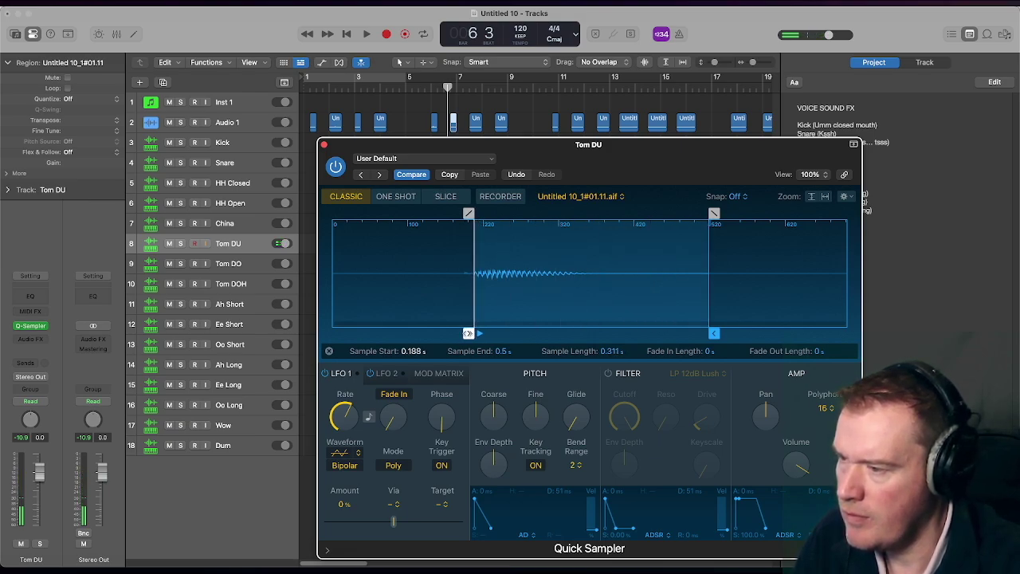
{"action": "left_click_drag", "start_coordinate": [713, 333], "coordinate": [638, 333]}
{"action": "left_click_drag", "start_coordinate": [638, 214], "coordinate": [626, 213]}
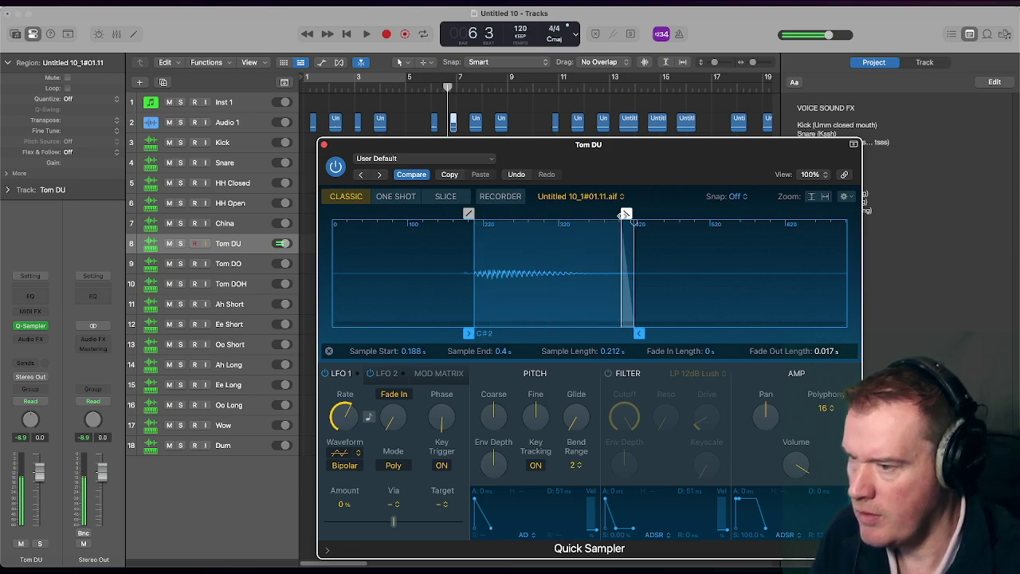
- Close the Tom DU sampler, open the Tom DO track's Quick Sampler and load the seventh region of Audio 1, just before bar 8, into it
{"action": "left_click", "coordinate": [323, 146]}
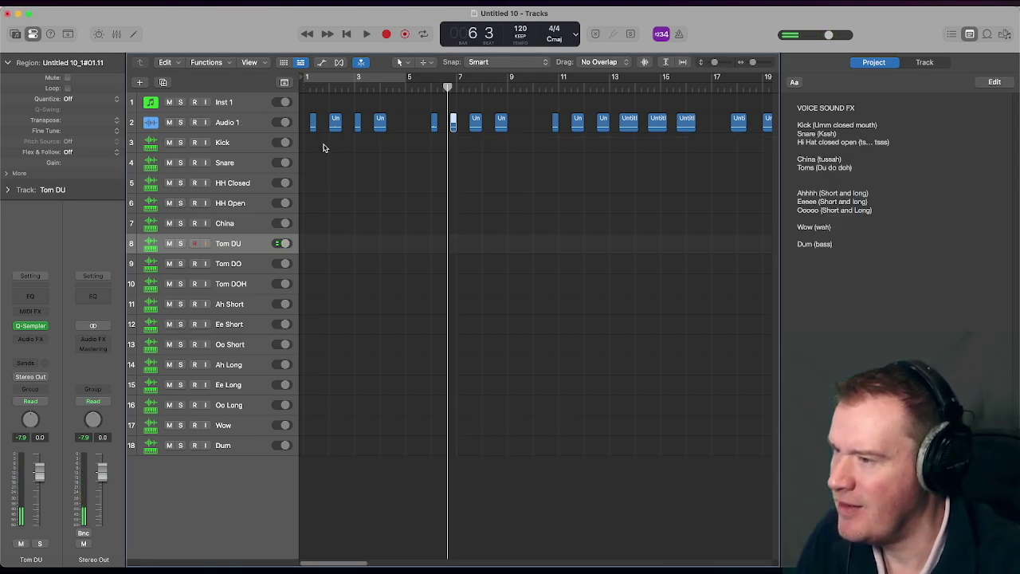
{"action": "left_click", "coordinate": [233, 268]}
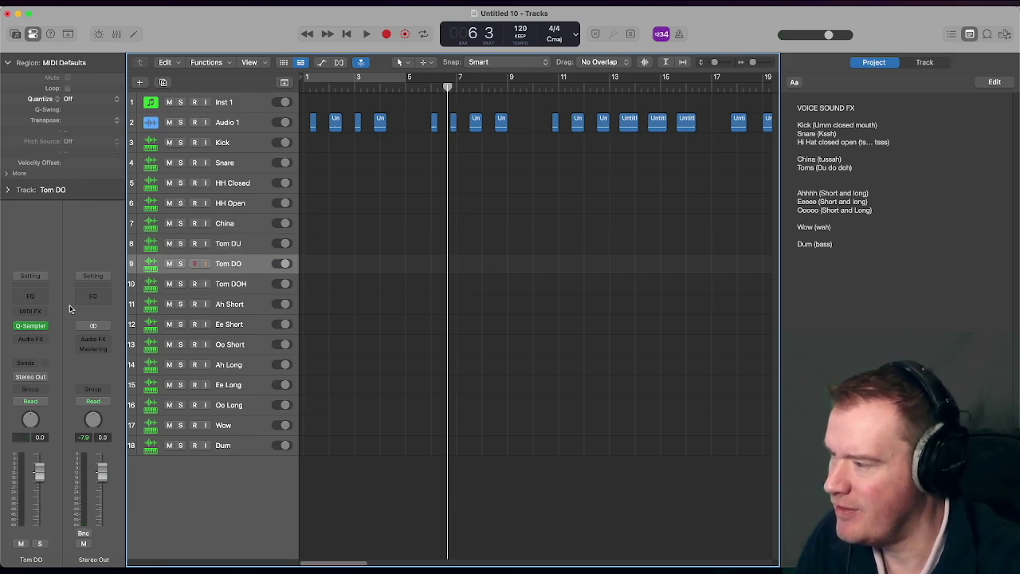
{"action": "left_click", "coordinate": [32, 326]}
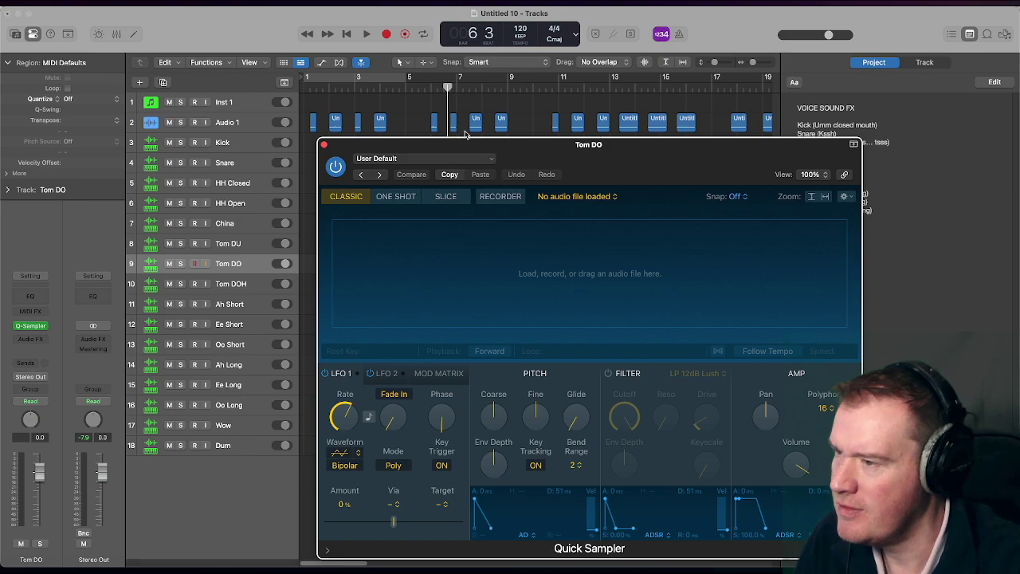
{"action": "left_click_drag", "start_coordinate": [475, 118], "coordinate": [655, 246]}
{"action": "left_click", "coordinate": [655, 246]}
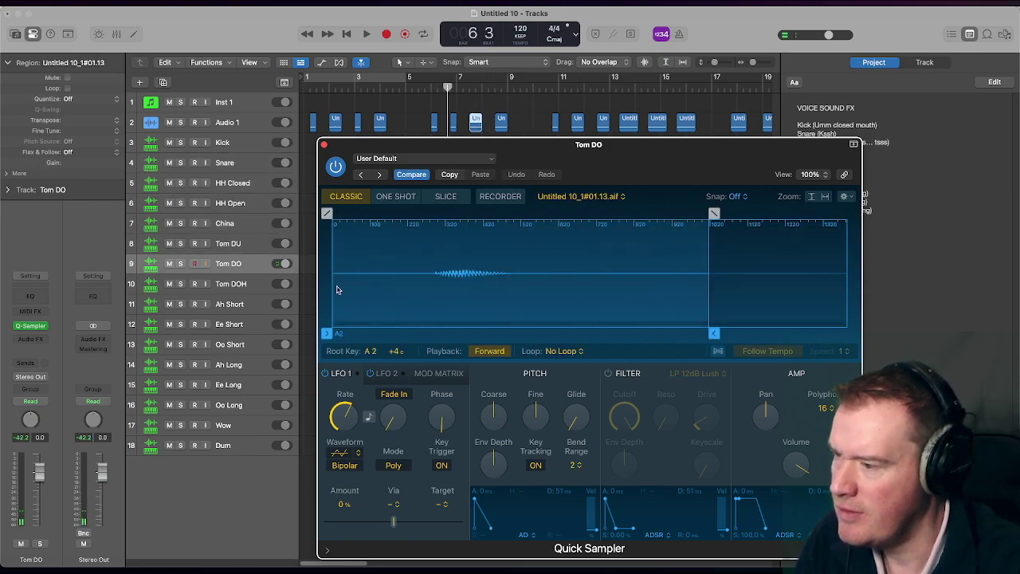
- Trim the Tom DO sample to about 0.278–0.454 s, add a fade-out of about 0.062 s and close the sampler
{"action": "left_click_drag", "start_coordinate": [327, 334], "coordinate": [420, 336]}
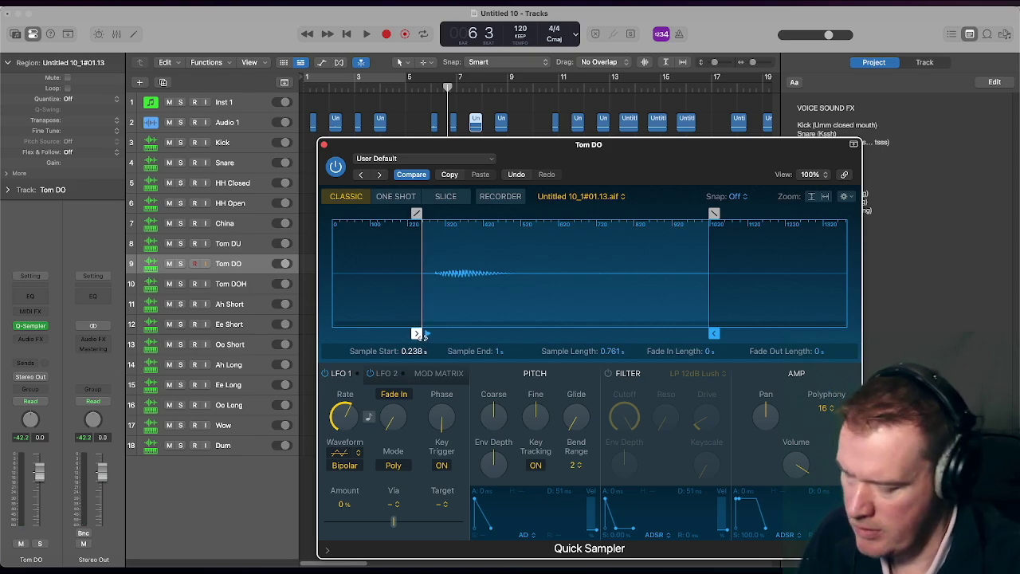
{"action": "left_click_drag", "start_coordinate": [416, 334], "coordinate": [430, 333]}
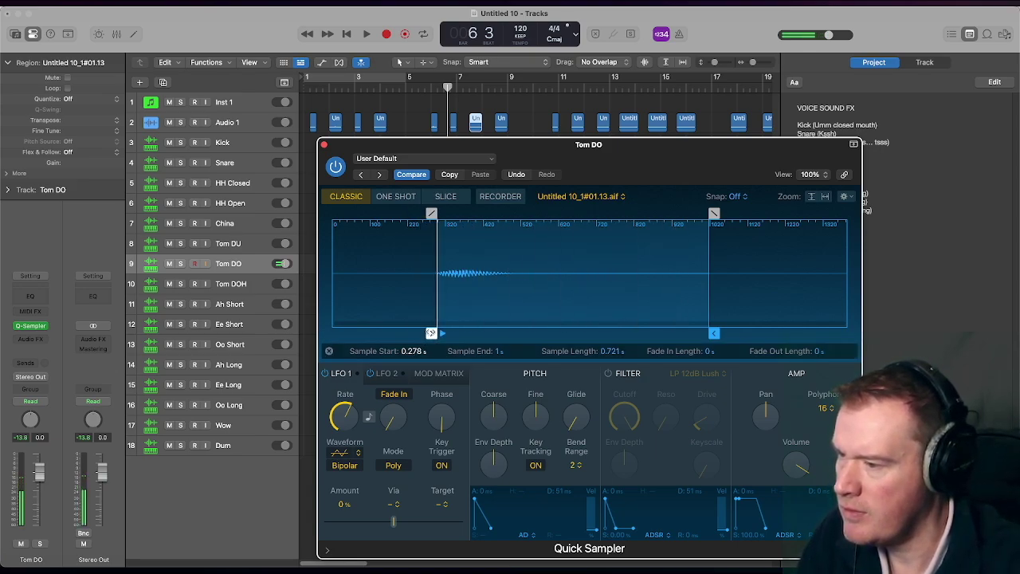
{"action": "left_click_drag", "start_coordinate": [715, 333], "coordinate": [503, 317]}
{"action": "mouse_move", "coordinate": [502, 213]}
{"action": "left_mouse_down"}
{"action": "mouse_move", "coordinate": [479, 213]}
{"action": "mouse_move", "coordinate": [494, 214]}
{"action": "left_mouse_up"}
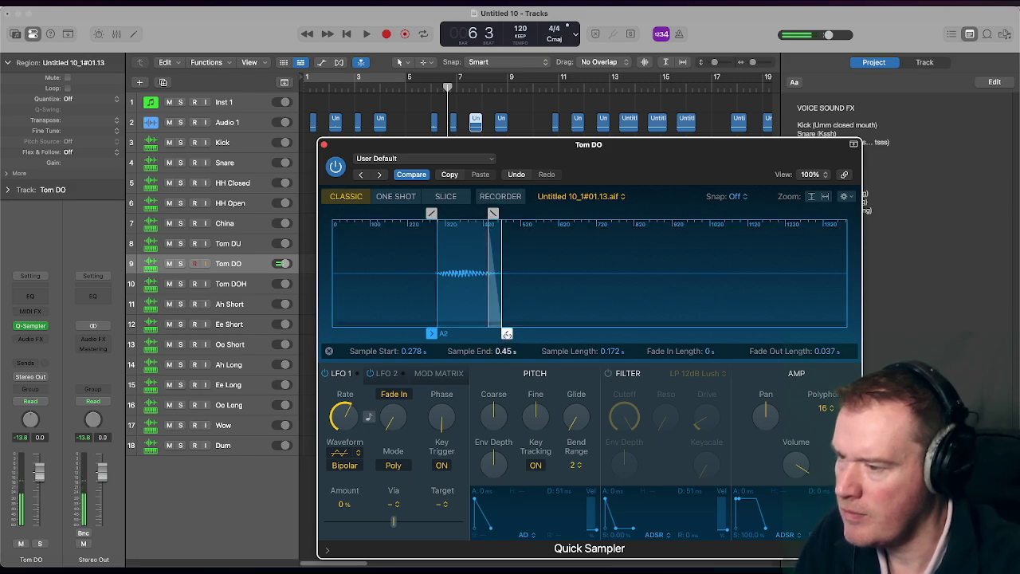
{"action": "left_click_drag", "start_coordinate": [507, 333], "coordinate": [516, 334]}
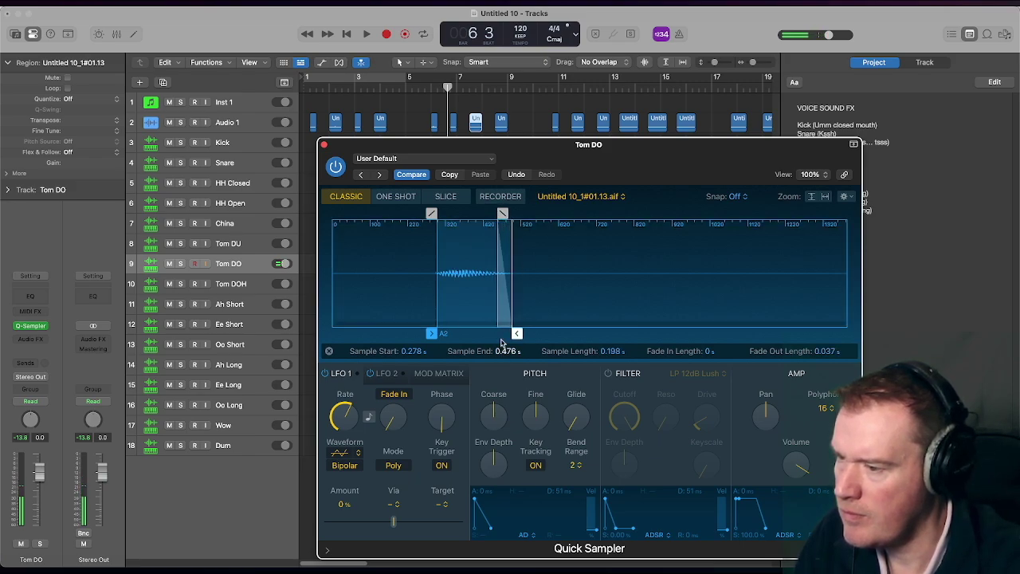
{"action": "left_click_drag", "start_coordinate": [517, 334], "coordinate": [509, 333]}
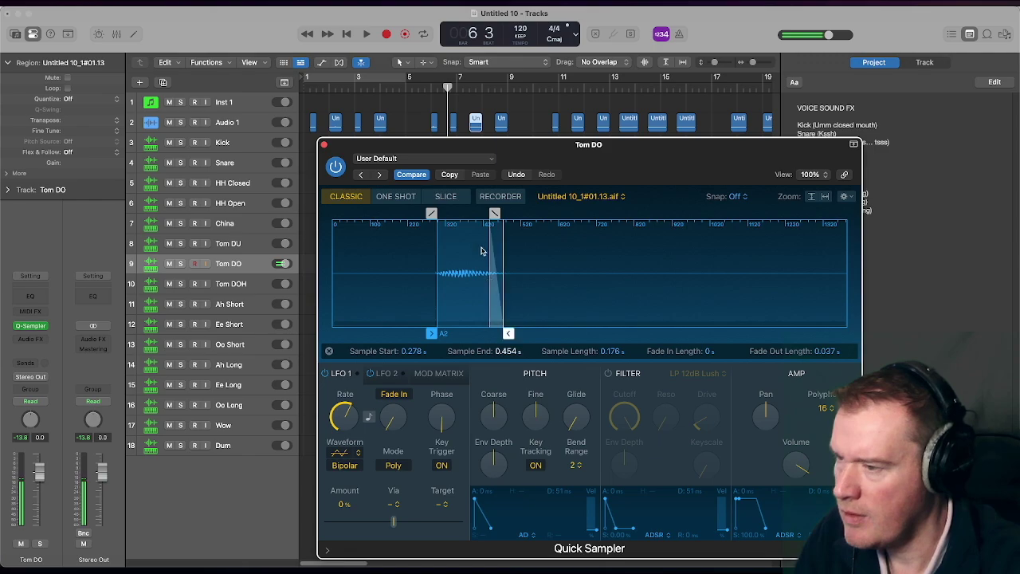
{"action": "left_click_drag", "start_coordinate": [494, 214], "coordinate": [485, 214]}
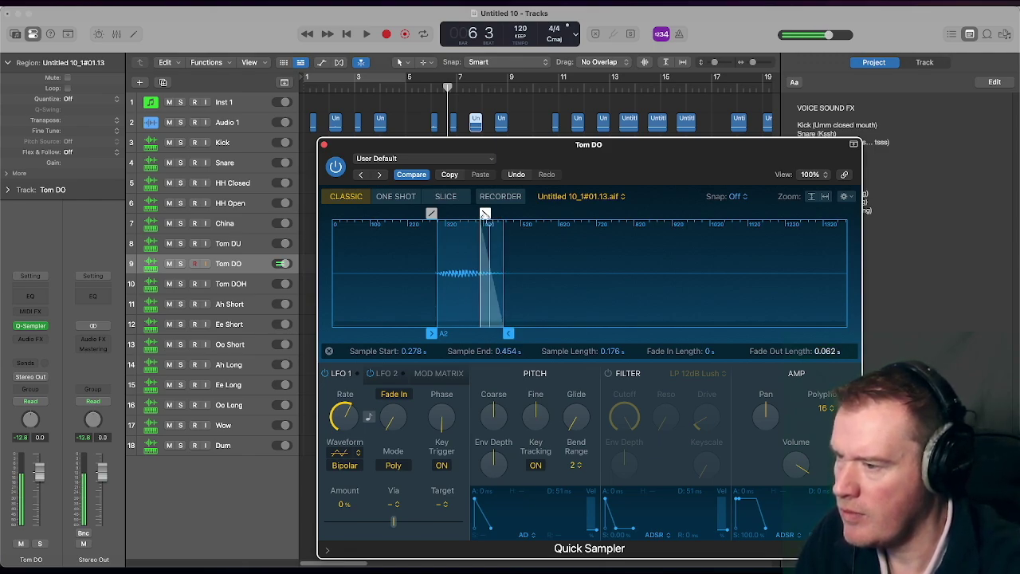
{"action": "left_click", "coordinate": [323, 145]}
- Reopen the Tom DU track's Quick Sampler and shorten its sample to end at about 0.333 s with a fade-out of about 0.043 s
{"action": "left_click", "coordinate": [245, 249]}
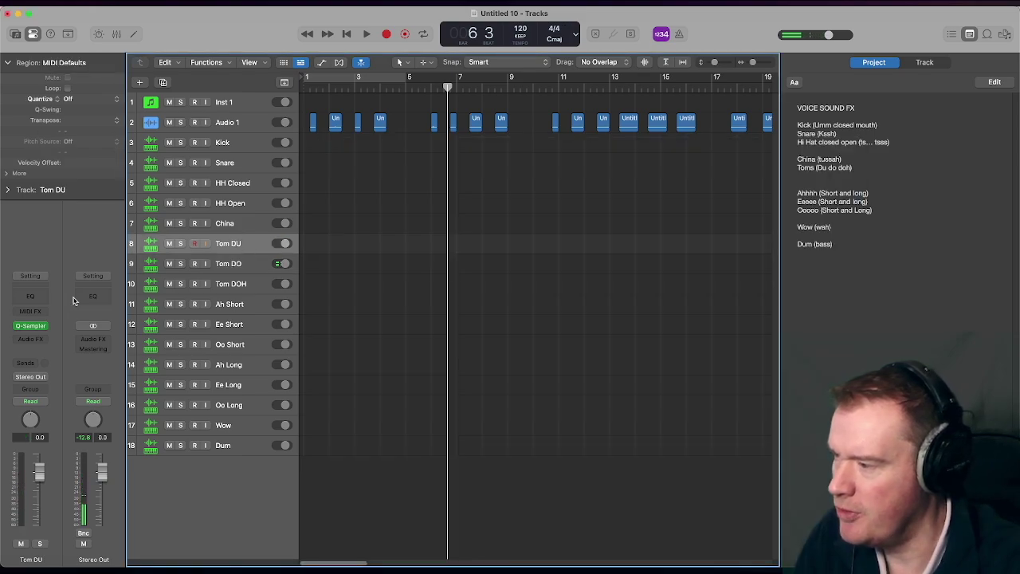
{"action": "left_click", "coordinate": [32, 328]}
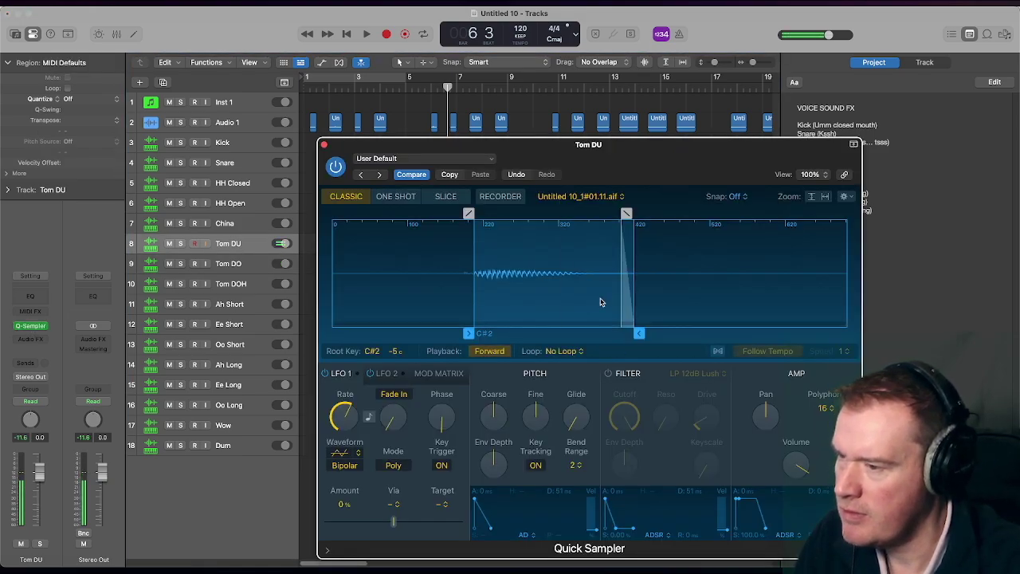
{"action": "left_click_drag", "start_coordinate": [639, 333], "coordinate": [578, 333]}
{"action": "left_click_drag", "start_coordinate": [565, 214], "coordinate": [545, 214]}
{"action": "left_click_drag", "start_coordinate": [577, 333], "coordinate": [614, 333]}
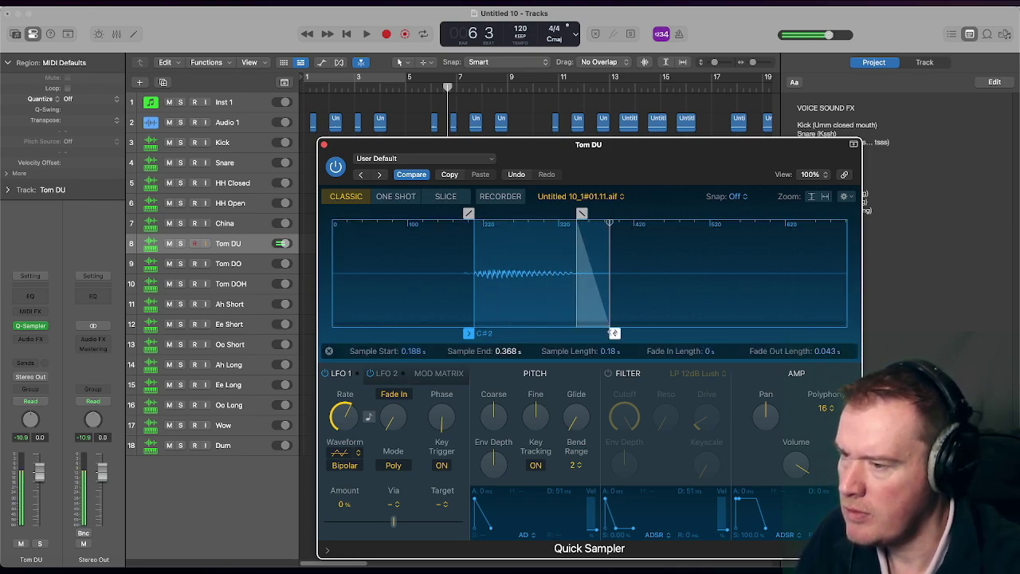
{"action": "left_click_drag", "start_coordinate": [613, 333], "coordinate": [588, 333]}
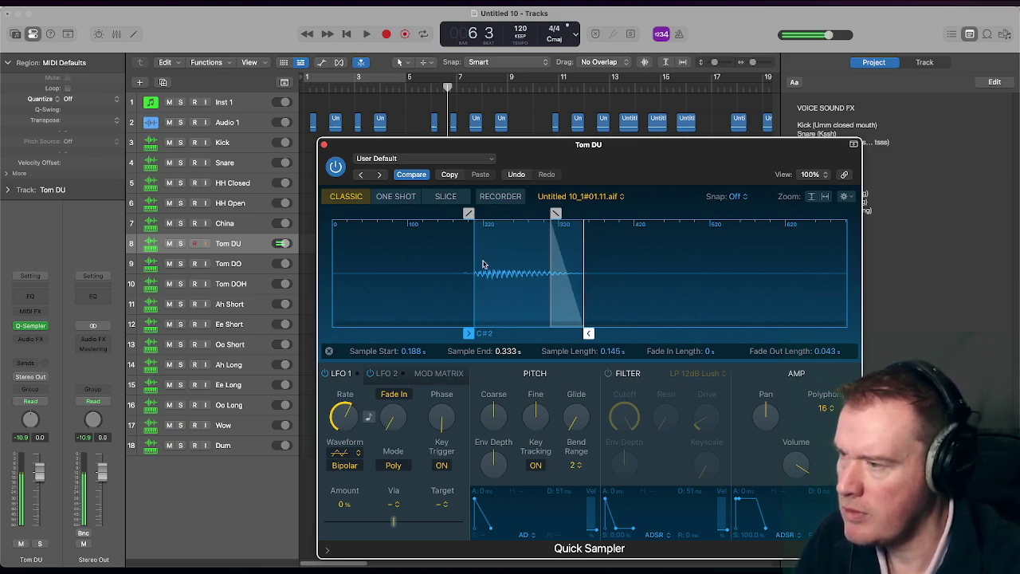
{"action": "left_click", "coordinate": [324, 146]}
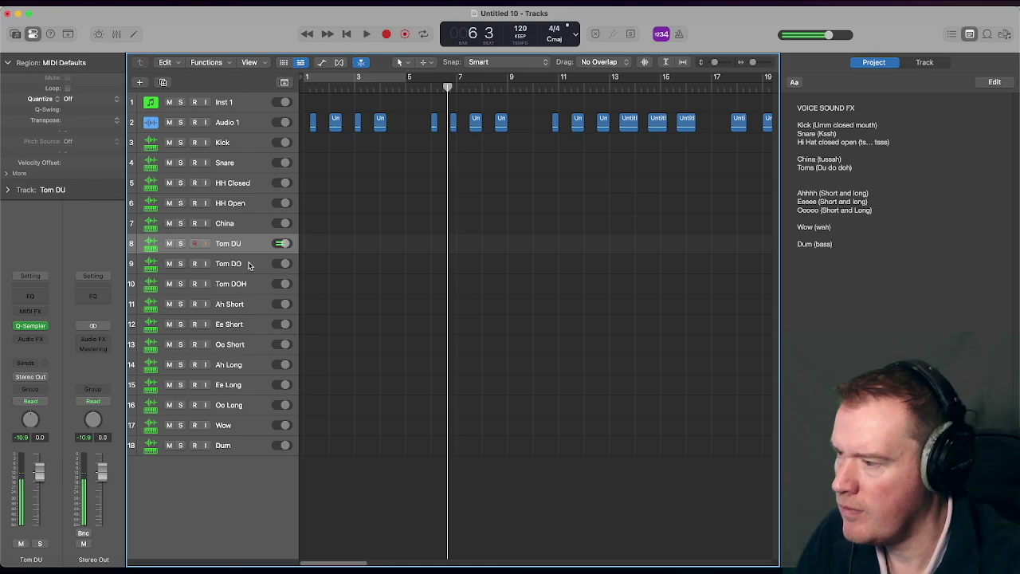
- Open the Tom DOH track's Quick Sampler and load the eighth region of Audio 1, just before bar 9, into it
{"action": "left_click", "coordinate": [249, 264]}
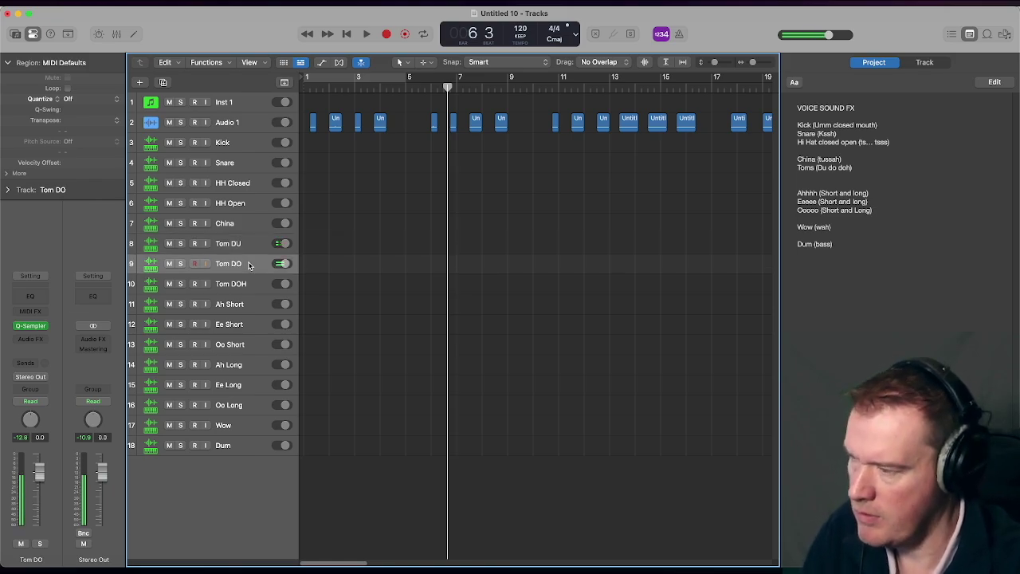
{"action": "left_click", "coordinate": [256, 284]}
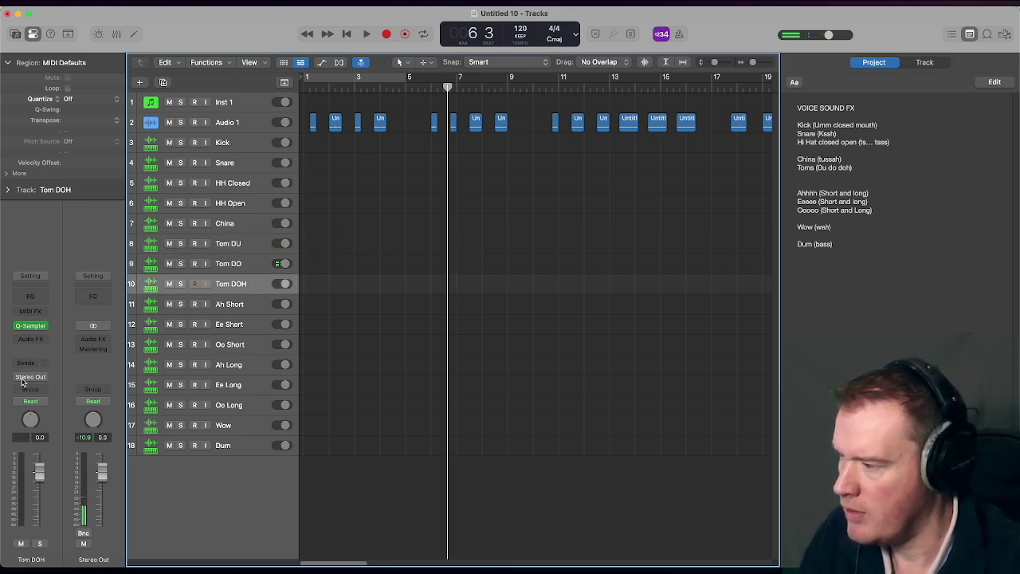
{"action": "left_click", "coordinate": [32, 326]}
{"action": "left_click_drag", "start_coordinate": [501, 119], "coordinate": [534, 261]}
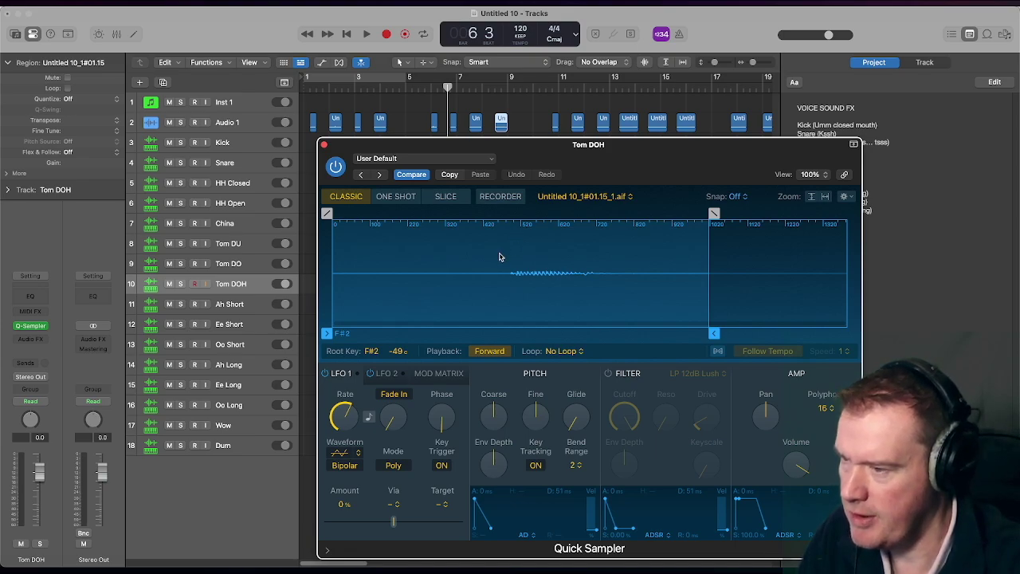
- Trim the Tom DOH sample to about 0.494–0.665 s, add a fade-out of about 0.033 s and close the sampler
{"action": "left_click_drag", "start_coordinate": [338, 333], "coordinate": [513, 333]}
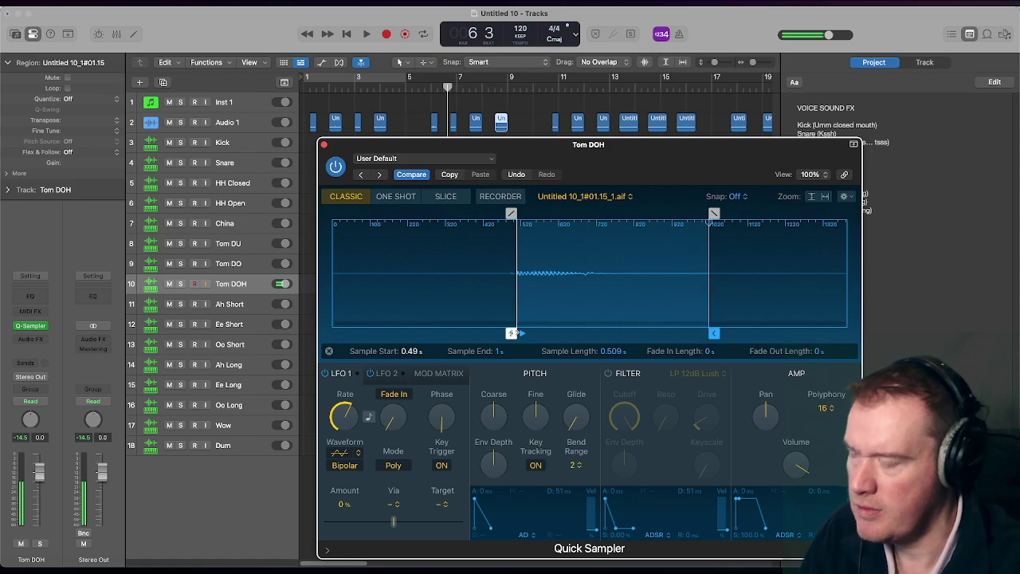
{"action": "left_click_drag", "start_coordinate": [713, 319], "coordinate": [588, 319]}
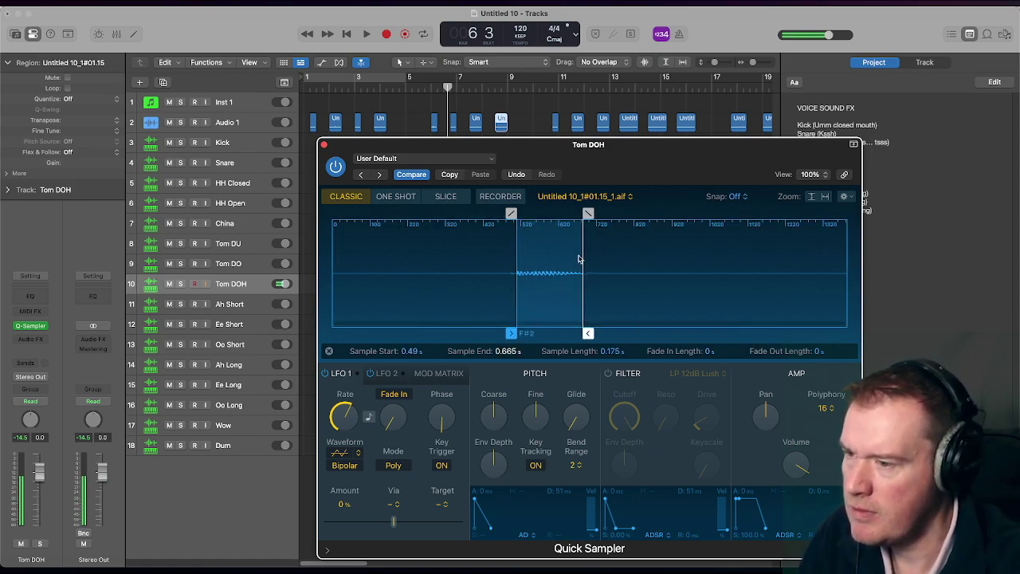
{"action": "mouse_move", "coordinate": [588, 214]}
{"action": "left_mouse_down"}
{"action": "mouse_move", "coordinate": [568, 213]}
{"action": "mouse_move", "coordinate": [575, 222]}
{"action": "left_mouse_up"}
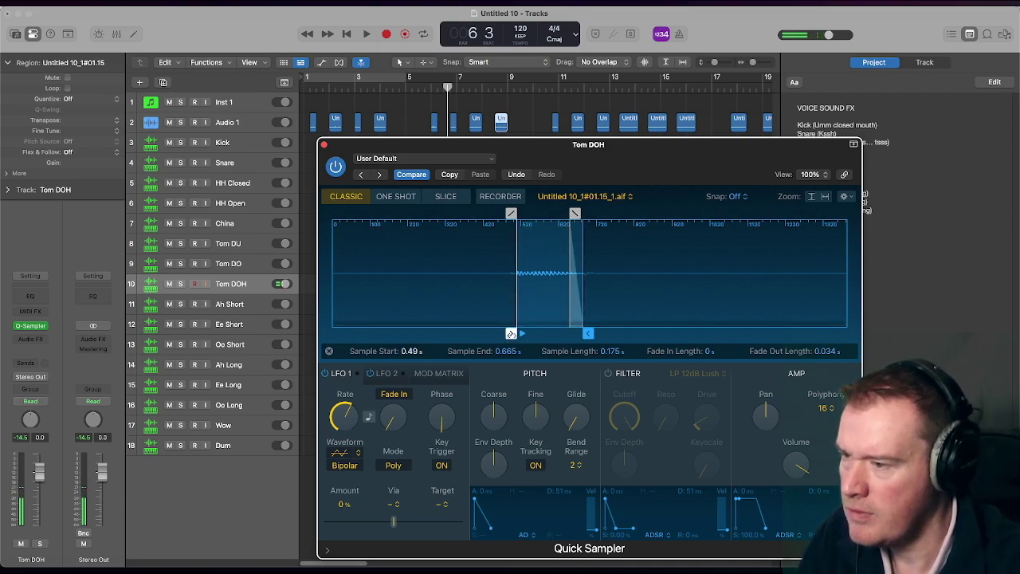
{"action": "left_click_drag", "start_coordinate": [512, 334], "coordinate": [512, 333]}
{"action": "left_click_drag", "start_coordinate": [575, 214], "coordinate": [576, 213]}
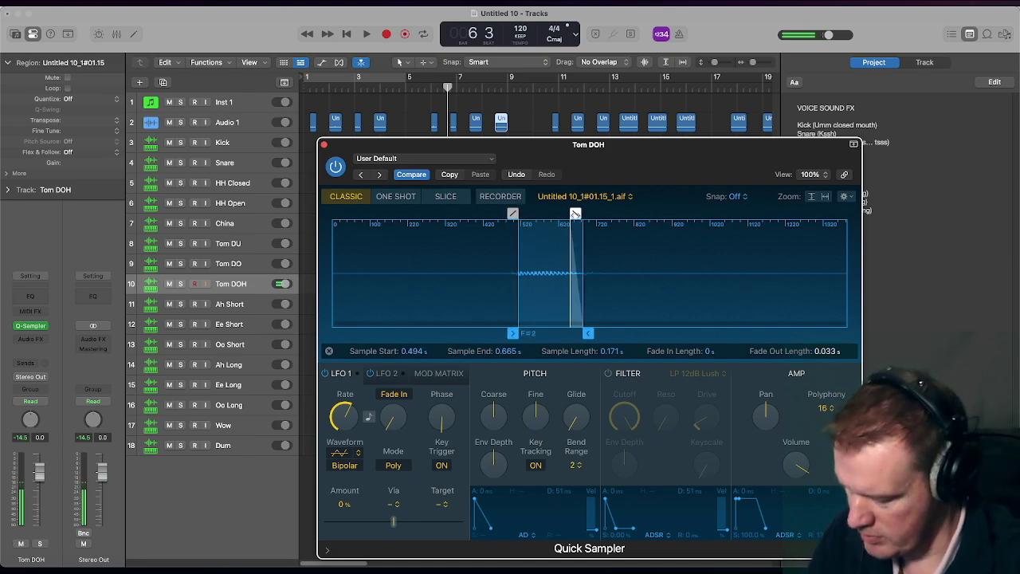
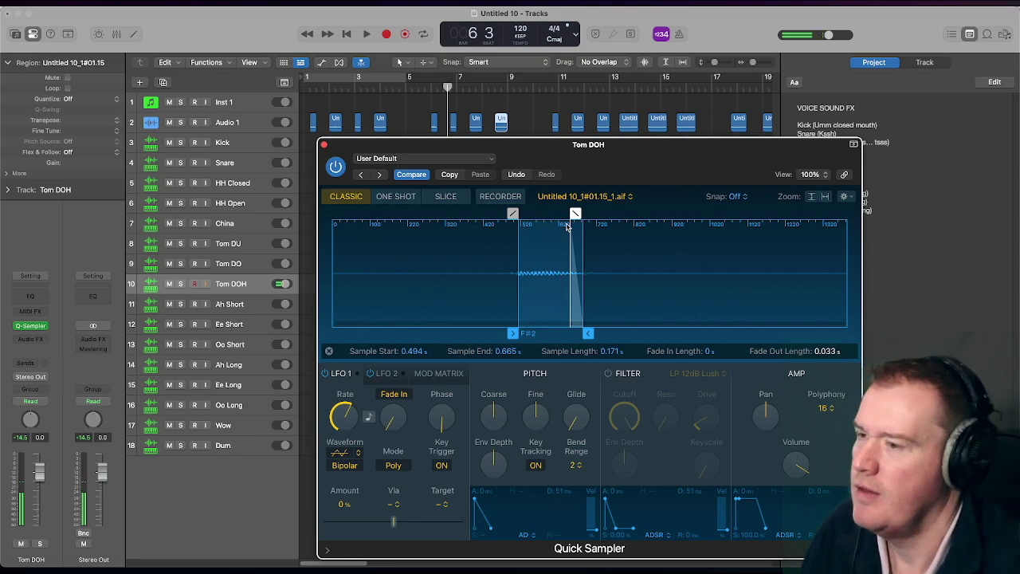
{"action": "left_click", "coordinate": [324, 145]}
- Open the Ah Short track's Quick Sampler and load the ninth region of Audio 1, just before bar 11, into it
{"action": "left_click", "coordinate": [249, 306]}
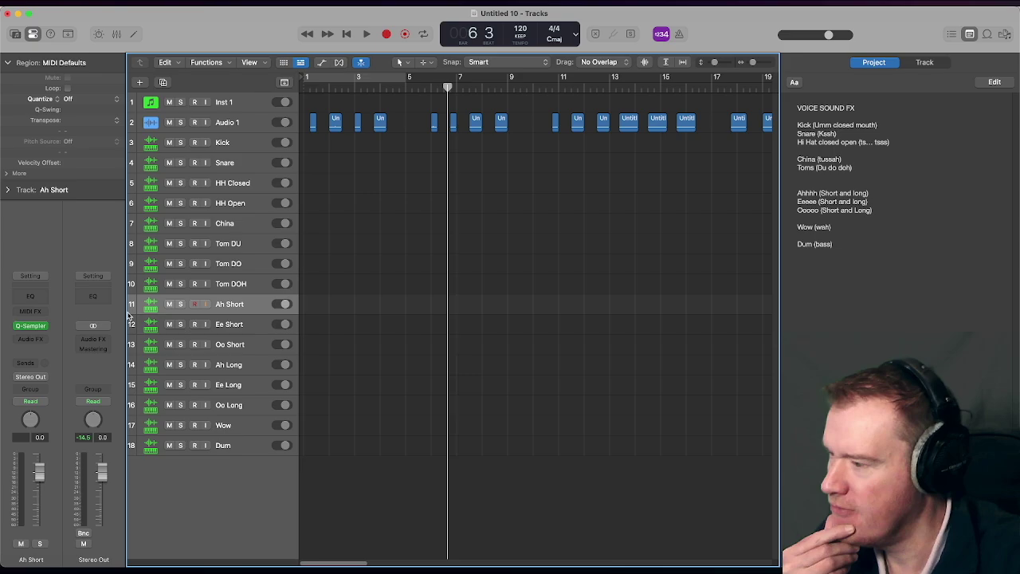
{"action": "left_click", "coordinate": [29, 326]}
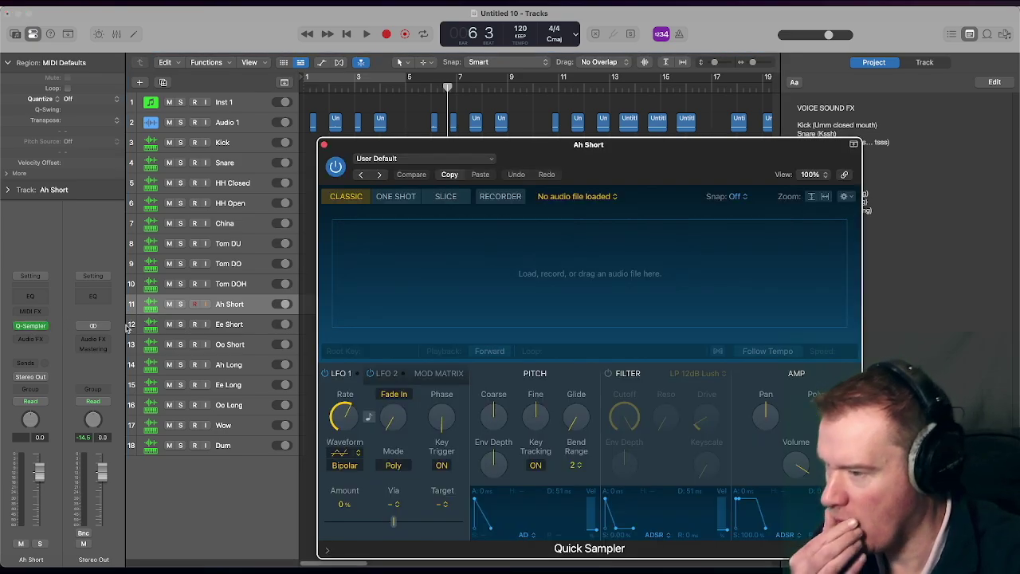
{"action": "left_click_drag", "start_coordinate": [556, 121], "coordinate": [711, 244]}
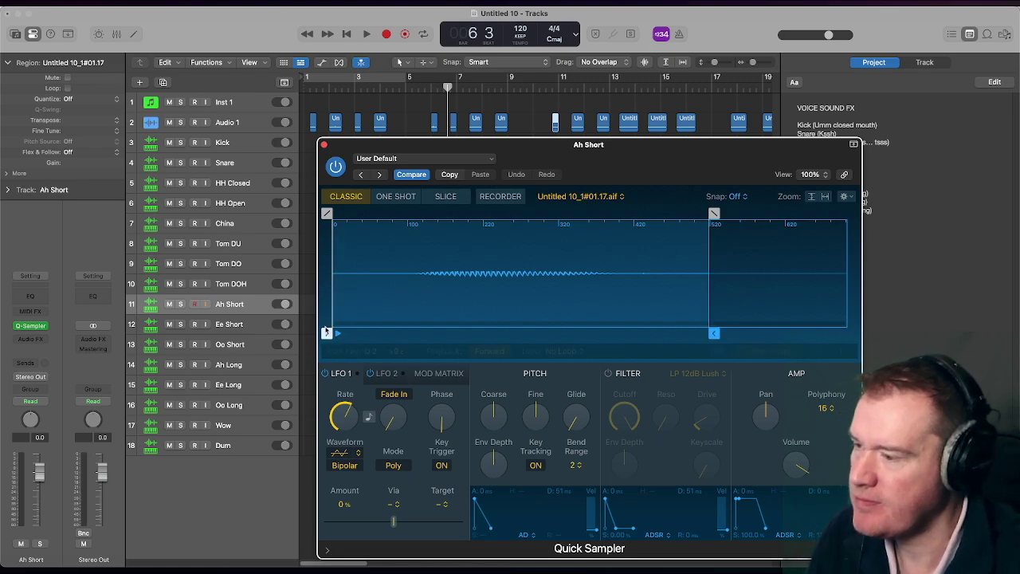
- Trim the Ah Short sample to about 0.15–0.351 s, add a fade-out of about 0.049 s and close the sampler
{"action": "mouse_move", "coordinate": [327, 333]}
{"action": "left_mouse_down"}
{"action": "mouse_move", "coordinate": [456, 333]}
{"action": "mouse_move", "coordinate": [425, 333]}
{"action": "mouse_move", "coordinate": [455, 334]}
{"action": "mouse_move", "coordinate": [440, 333]}
{"action": "left_mouse_up"}
{"action": "key", "text": "a"}
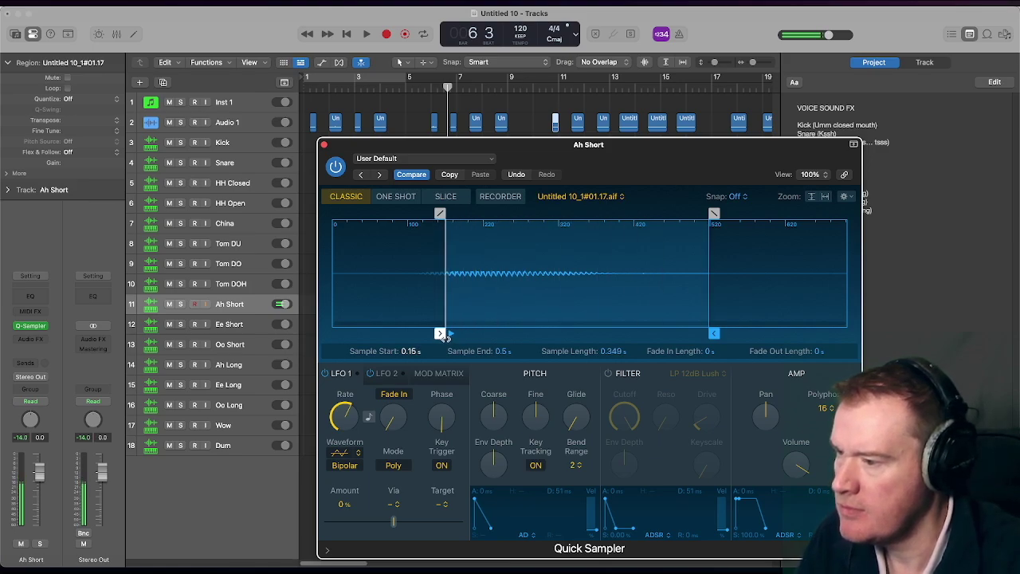
{"action": "mouse_move", "coordinate": [714, 333]}
{"action": "left_mouse_down"}
{"action": "mouse_move", "coordinate": [617, 323]}
{"action": "mouse_move", "coordinate": [585, 299]}
{"action": "left_mouse_up"}
{"action": "left_click_drag", "start_coordinate": [584, 214], "coordinate": [565, 213]}
{"action": "mouse_move", "coordinate": [586, 333]}
{"action": "left_mouse_down"}
{"action": "mouse_move", "coordinate": [623, 333]}
{"action": "mouse_move", "coordinate": [598, 333]}
{"action": "left_mouse_up"}
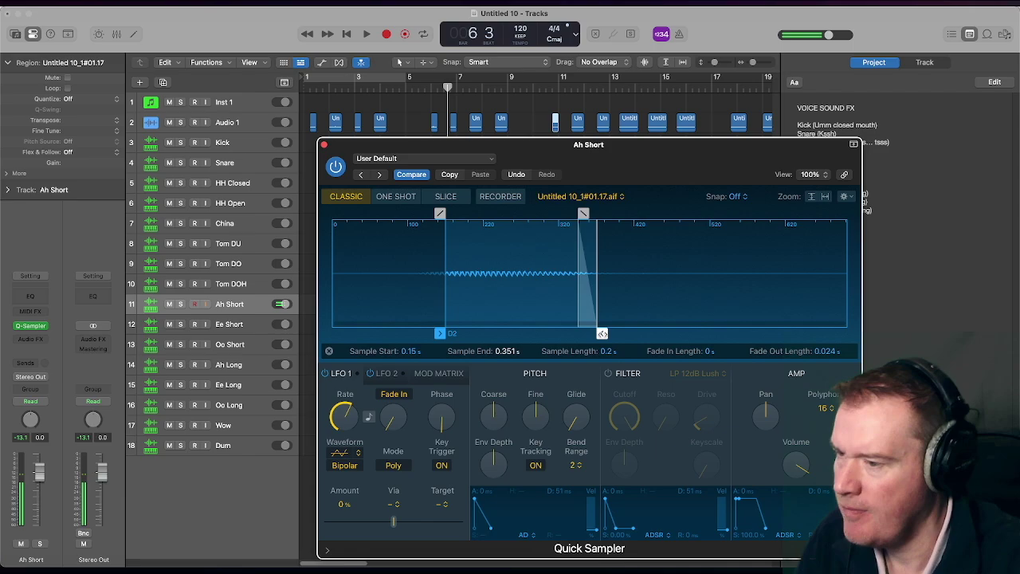
{"action": "left_click_drag", "start_coordinate": [596, 214], "coordinate": [564, 214]}
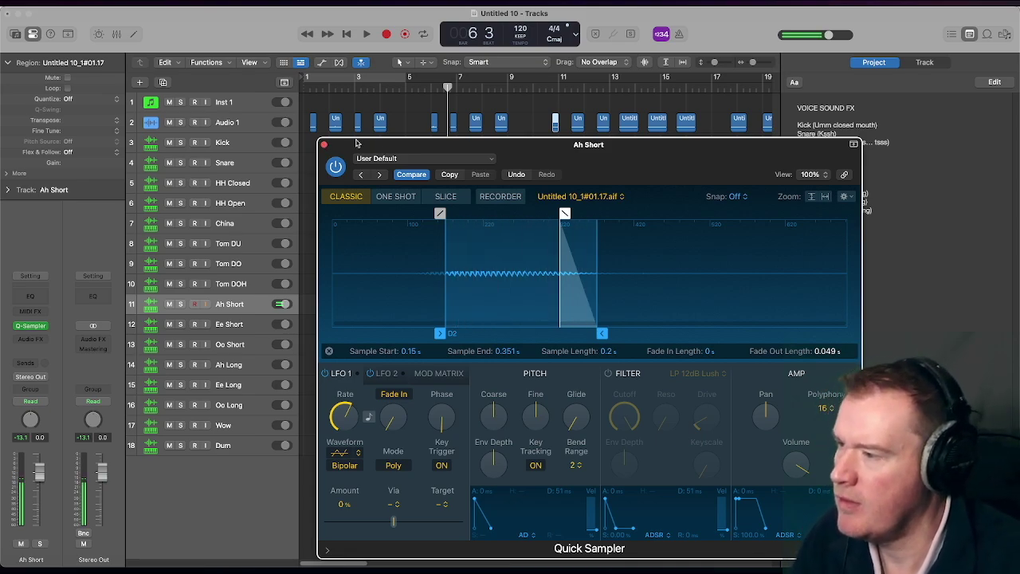
{"action": "left_click", "coordinate": [324, 145]}
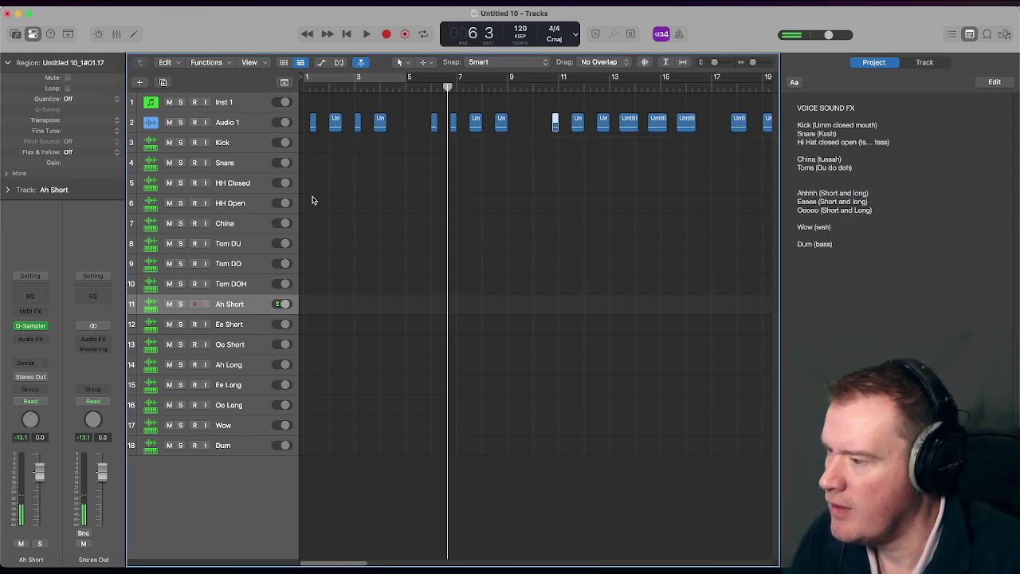
- Open the Ee Short track's Quick Sampler and load the tenth region of Audio 1, between bars 11 and 12, into it
{"action": "left_click", "coordinate": [239, 324]}
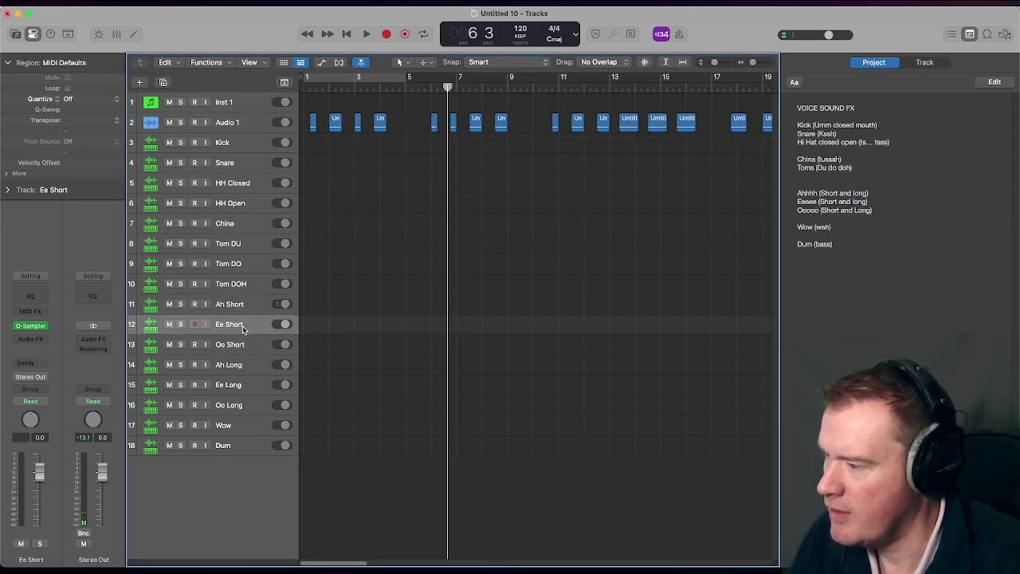
{"action": "left_click", "coordinate": [31, 325]}
{"action": "left_click_drag", "start_coordinate": [574, 122], "coordinate": [662, 261]}
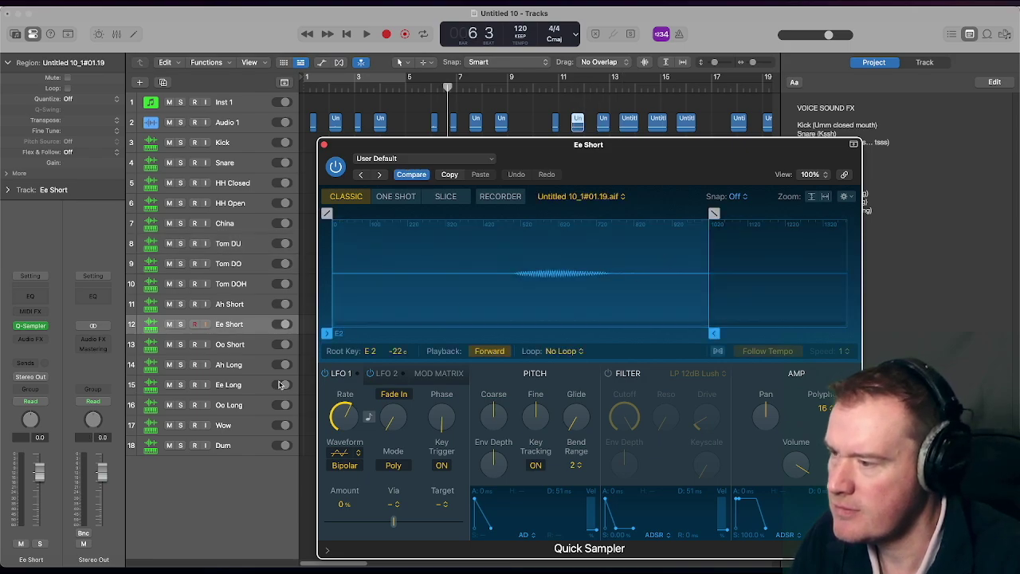
- Trim the Ee Short sample to about 0.529–0.705 s, add a fade-out of about 0.046 s and close the sampler
{"action": "mouse_move", "coordinate": [326, 333]}
{"action": "left_mouse_down"}
{"action": "mouse_move", "coordinate": [542, 336]}
{"action": "mouse_move", "coordinate": [530, 335]}
{"action": "left_mouse_up"}
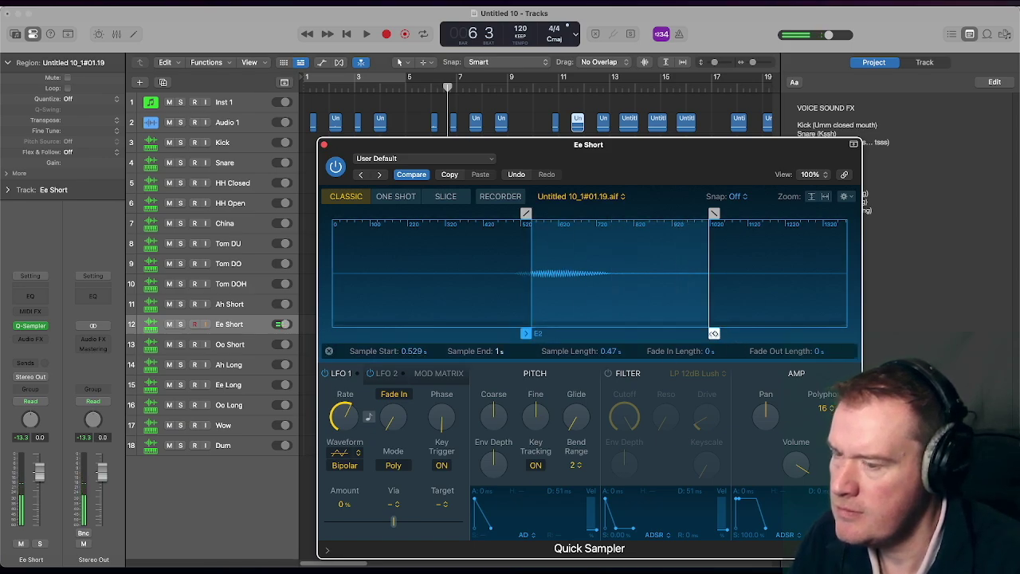
{"action": "left_click_drag", "start_coordinate": [714, 334], "coordinate": [600, 333]}
{"action": "left_click_drag", "start_coordinate": [604, 214], "coordinate": [586, 214]}
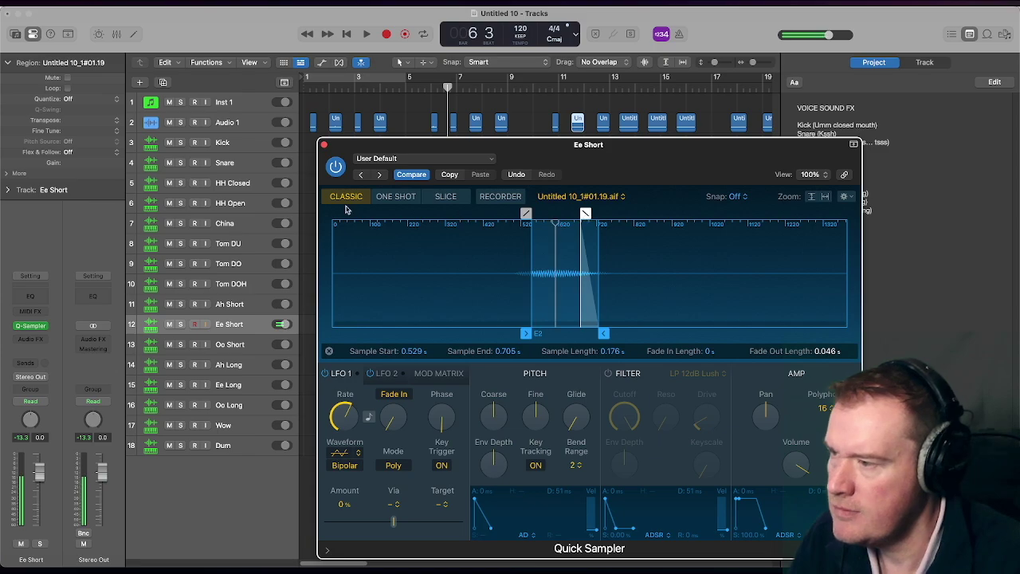
{"action": "left_click", "coordinate": [324, 146]}
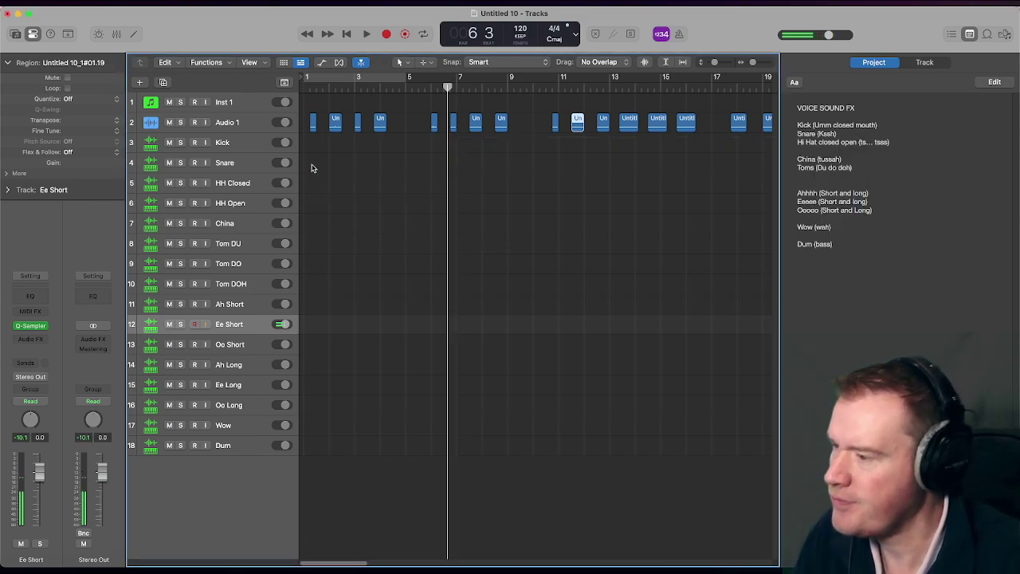
- Open the Oo Short track's Quick Sampler and load the eleventh region of Audio 1, between bars 12 and 13, into it
{"action": "left_click", "coordinate": [229, 351]}
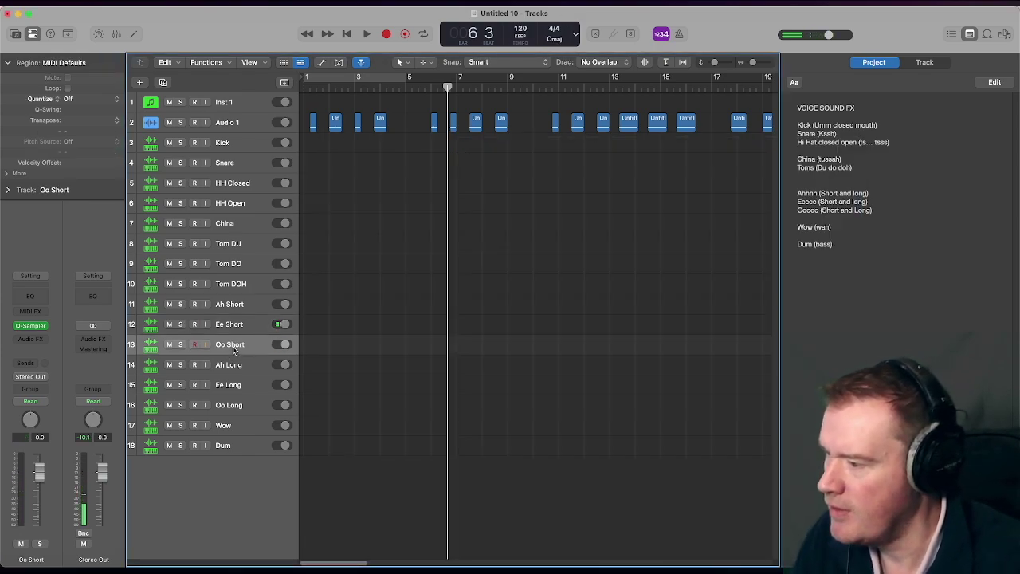
{"action": "left_click", "coordinate": [30, 326]}
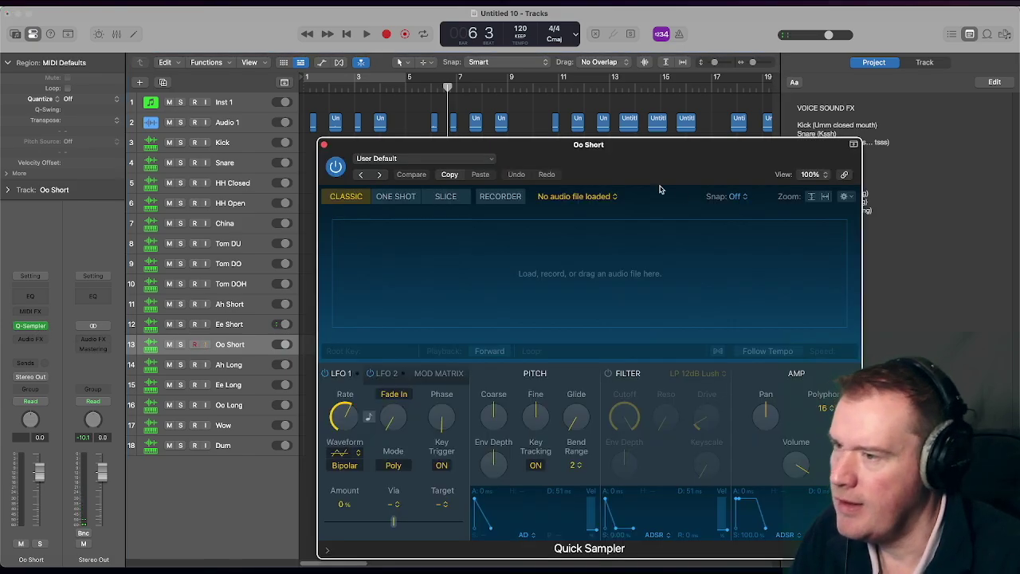
{"action": "left_click", "coordinate": [606, 124]}
{"action": "left_click_drag", "start_coordinate": [607, 121], "coordinate": [671, 245]}
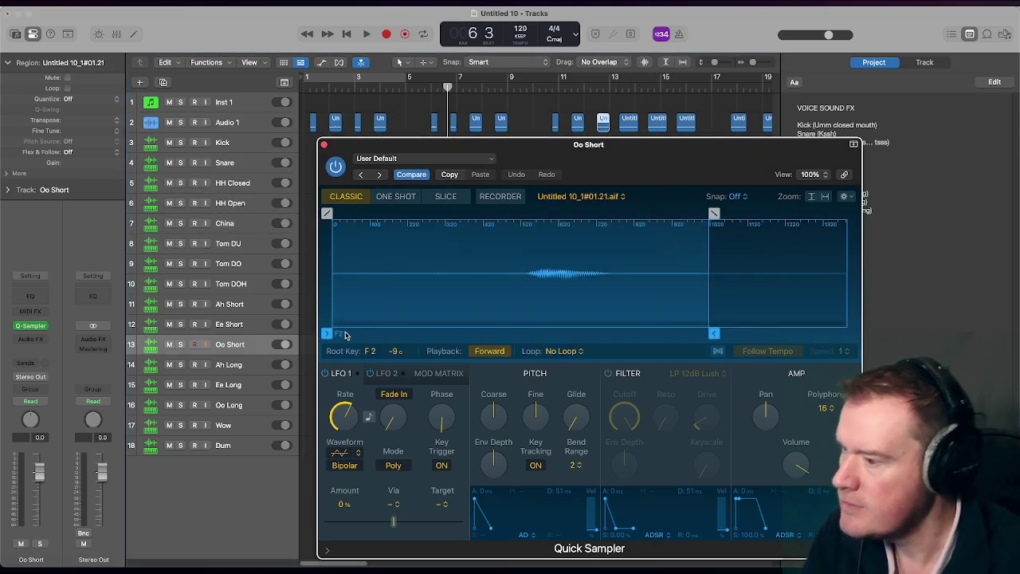
- Trim the Oo Short sample to about 0.563–0.736 s, add a fade-out of about 0.034 s and close the sampler
{"action": "left_click_drag", "start_coordinate": [345, 335], "coordinate": [546, 322]}
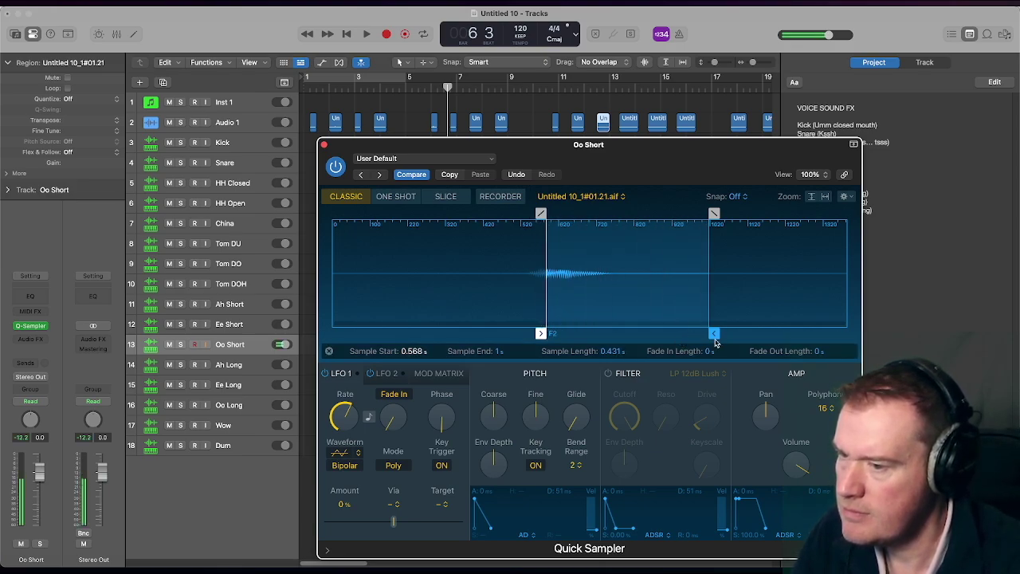
{"action": "mouse_move", "coordinate": [713, 333]}
{"action": "left_mouse_down"}
{"action": "mouse_move", "coordinate": [614, 239]}
{"action": "mouse_move", "coordinate": [615, 213]}
{"action": "mouse_move", "coordinate": [603, 213]}
{"action": "left_mouse_up"}
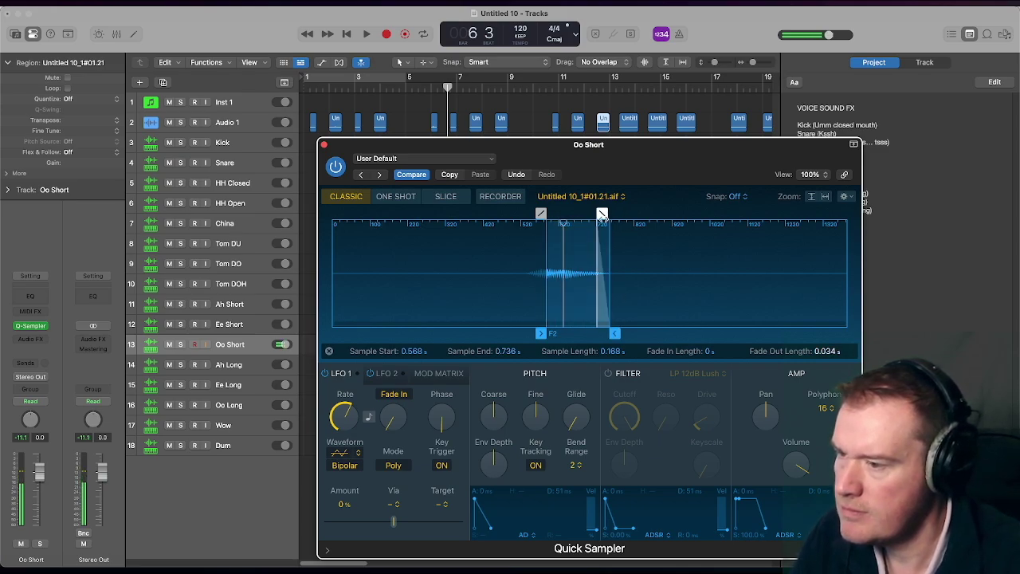
{"action": "left_click_drag", "start_coordinate": [541, 333], "coordinate": [538, 333]}
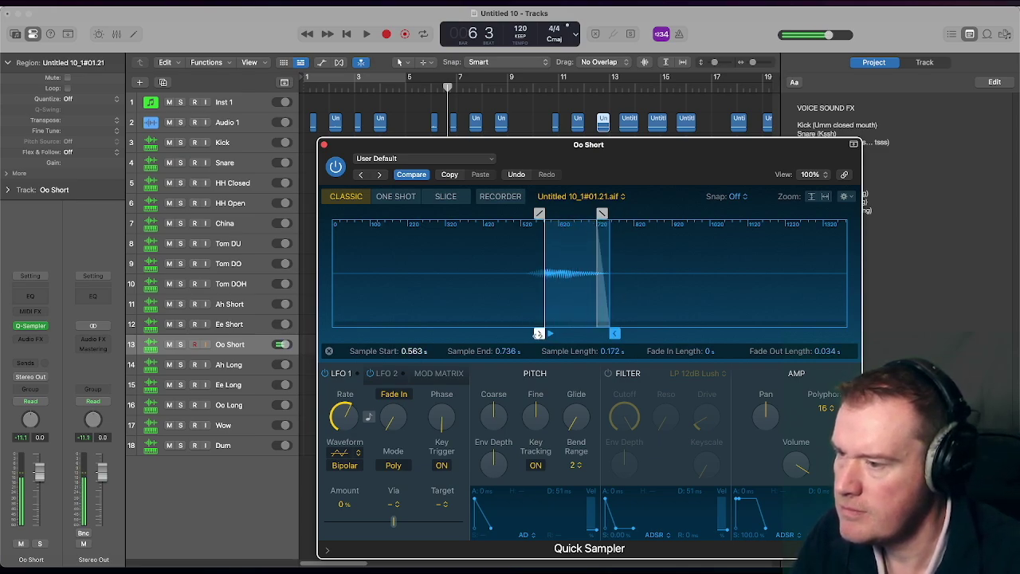
{"action": "left_click", "coordinate": [325, 145]}
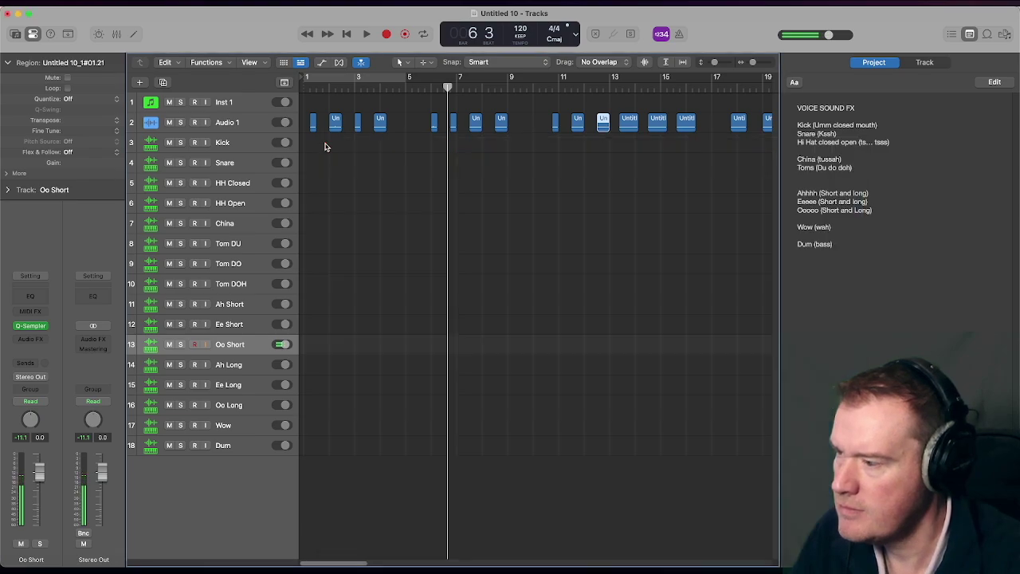
- Open the Ah Long track's Quick Sampler and load the twelfth region of Audio 1, just after bar 13, into it
{"action": "left_click", "coordinate": [248, 364]}
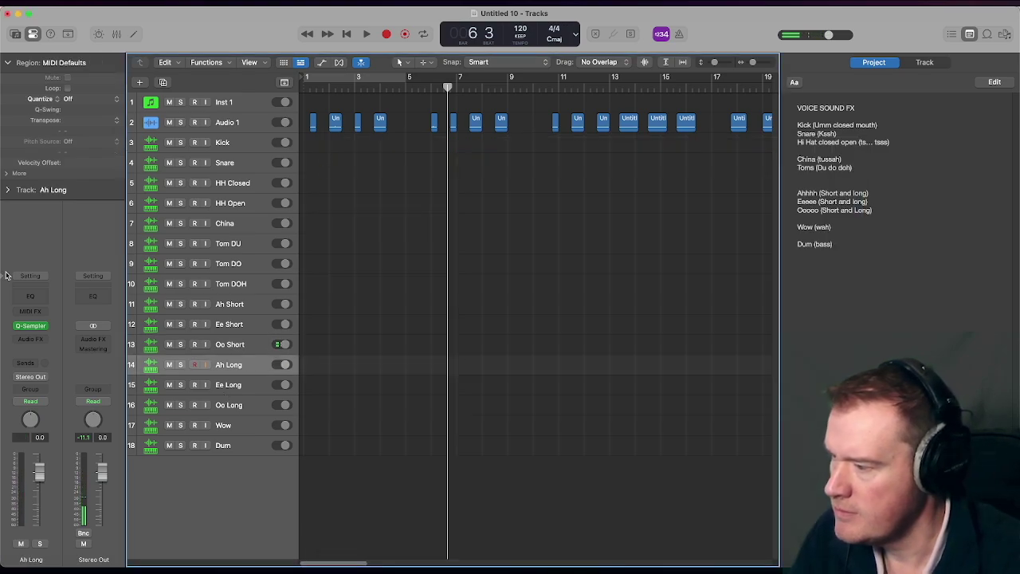
{"action": "left_click", "coordinate": [32, 326]}
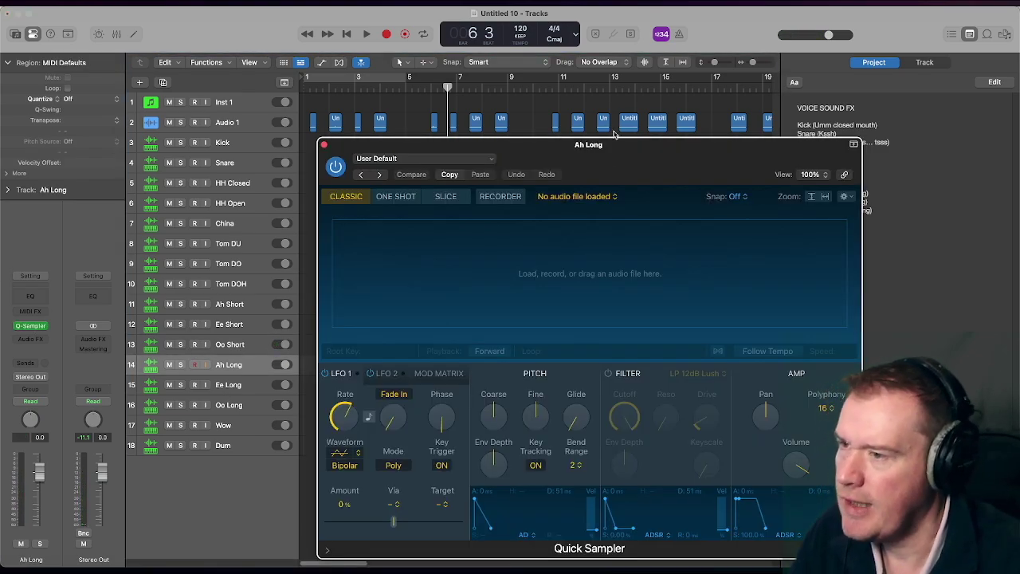
{"action": "left_click_drag", "start_coordinate": [626, 122], "coordinate": [635, 270]}
- Trim the Ah Long sample to about 0.549–1.233 s and add a fade-out of about 0.068 s
{"action": "mouse_move", "coordinate": [327, 333]}
{"action": "left_mouse_down"}
{"action": "mouse_move", "coordinate": [479, 333]}
{"action": "mouse_move", "coordinate": [468, 333]}
{"action": "left_mouse_up"}
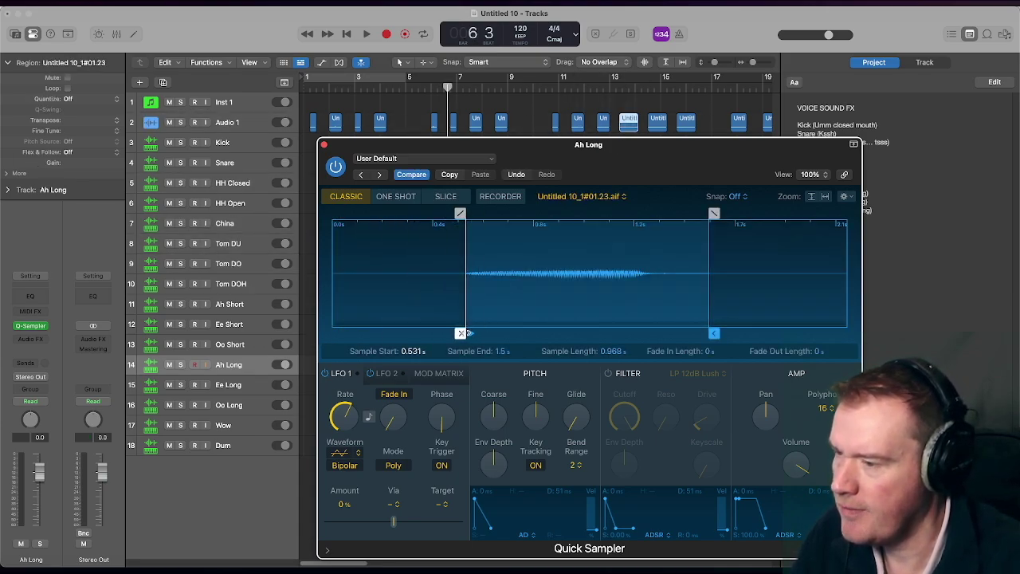
{"action": "left_click", "coordinate": [468, 333]}
{"action": "left_click_drag", "start_coordinate": [458, 333], "coordinate": [463, 333]}
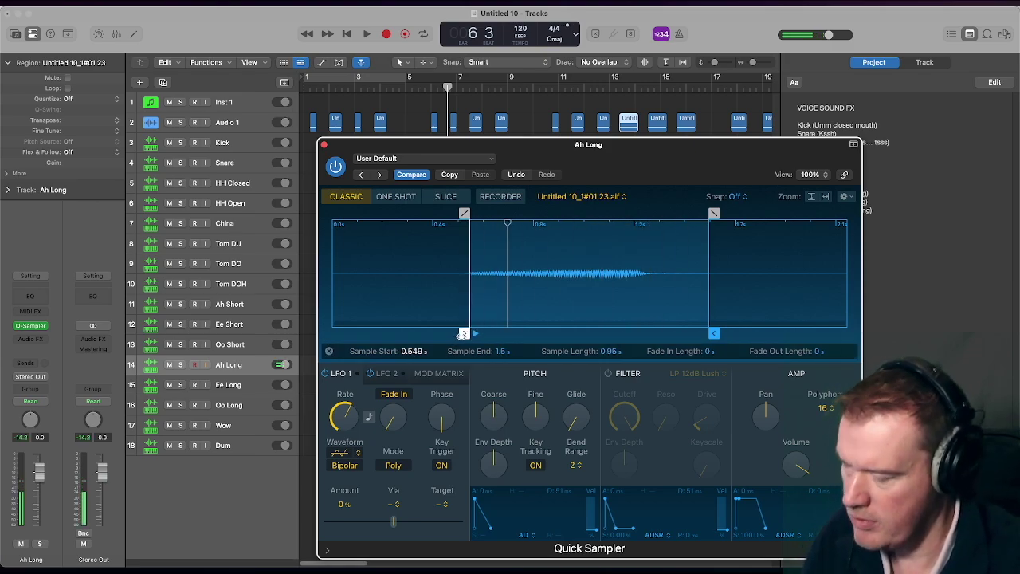
{"action": "left_click_drag", "start_coordinate": [714, 333], "coordinate": [646, 334]}
{"action": "left_click_drag", "start_coordinate": [646, 213], "coordinate": [629, 214]}
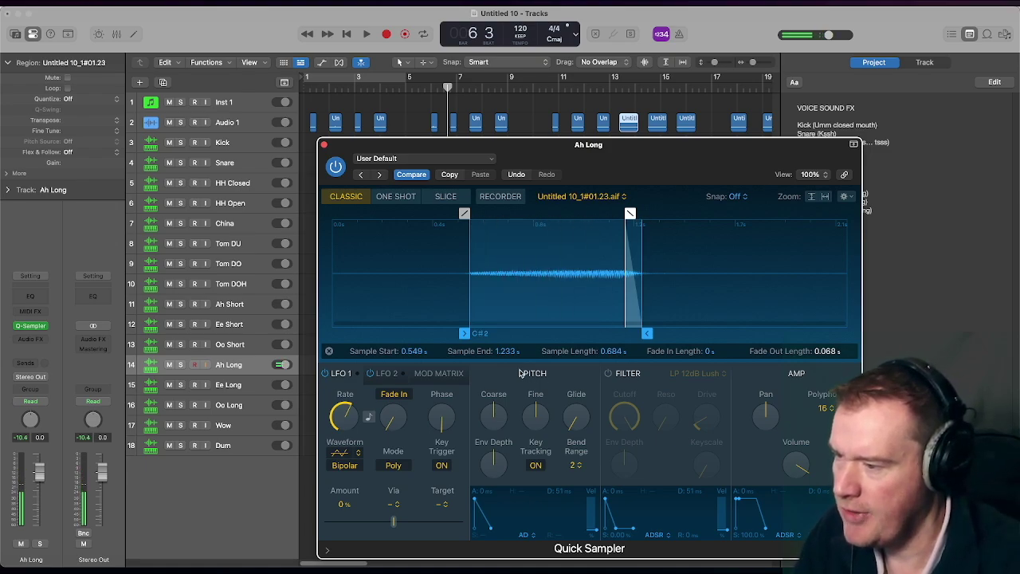
- Set the Ah Long sample's loop mode to Forward and narrow the loop to about 0.736–1.114 s
{"action": "left_click", "coordinate": [329, 352]}
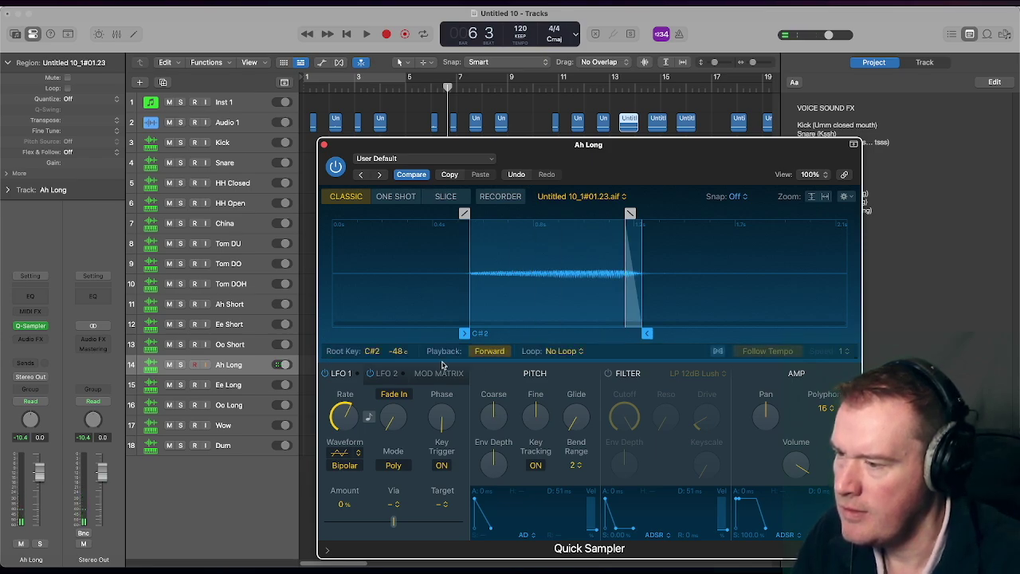
{"action": "left_click", "coordinate": [560, 353]}
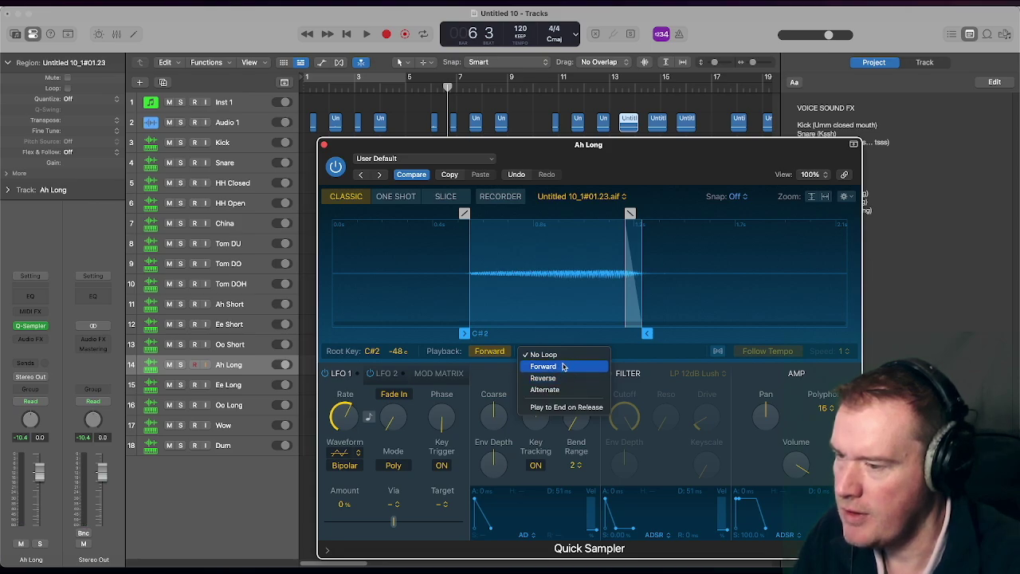
{"action": "left_click", "coordinate": [563, 365]}
{"action": "left_click_drag", "start_coordinate": [647, 212], "coordinate": [620, 213]}
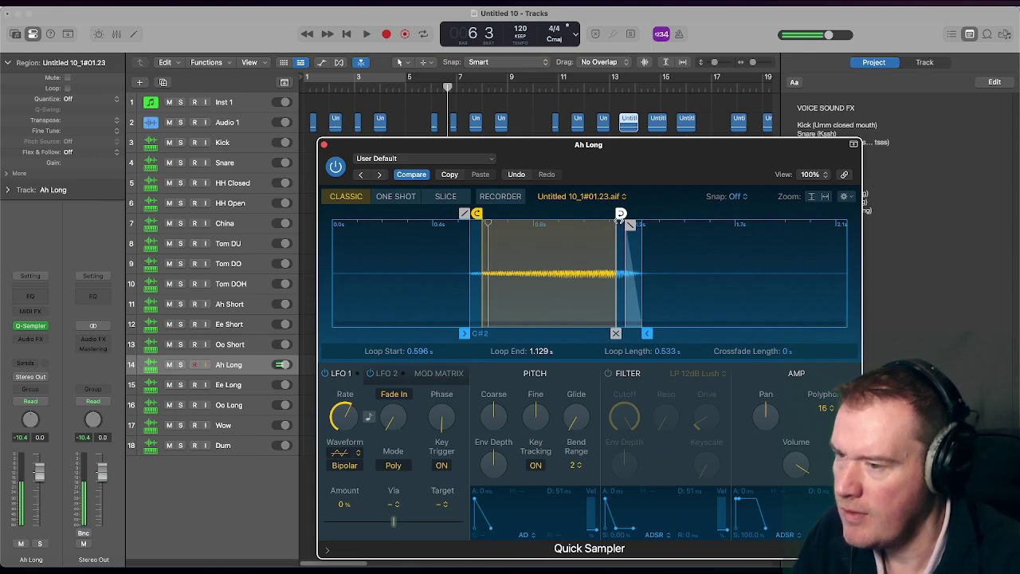
{"action": "mouse_move", "coordinate": [476, 213]}
{"action": "left_mouse_down"}
{"action": "mouse_move", "coordinate": [537, 212]}
{"action": "mouse_move", "coordinate": [511, 213]}
{"action": "left_mouse_up"}
{"action": "left_click_drag", "start_coordinate": [618, 215], "coordinate": [617, 215]}
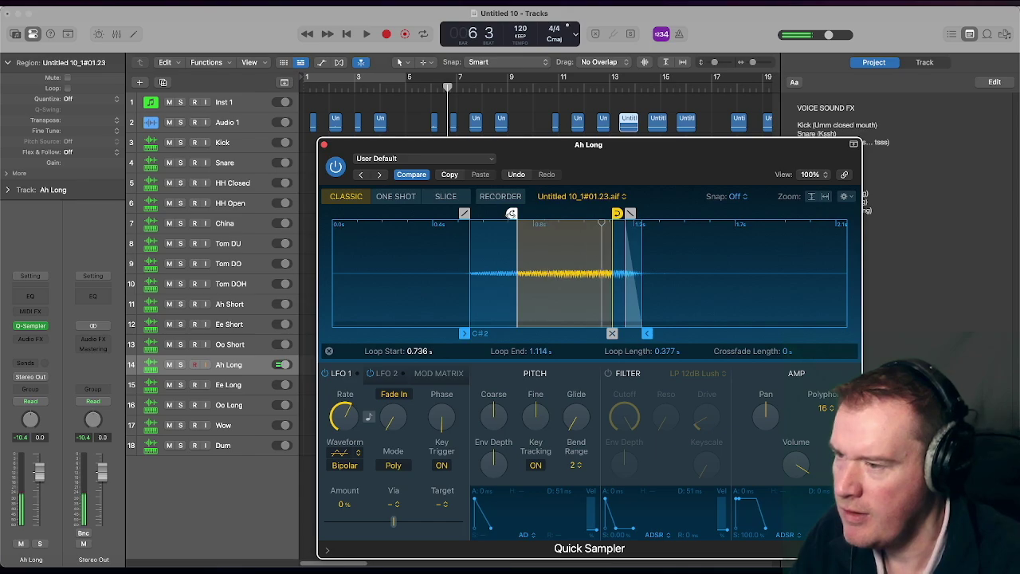
- Refine the Ah Long loop on the magnified waveform to about 0.72–1.098 s and close the sampler
{"action": "mouse_move", "coordinate": [511, 214]}
{"action": "left_mouse_down"}
{"action": "mouse_move", "coordinate": [502, 215]}
{"action": "mouse_move", "coordinate": [581, 230]}
{"action": "left_mouse_up"}
{"action": "left_click_drag", "start_coordinate": [550, 231], "coordinate": [520, 232]}
{"action": "mouse_move", "coordinate": [614, 216]}
{"action": "left_mouse_down"}
{"action": "mouse_move", "coordinate": [566, 216]}
{"action": "mouse_move", "coordinate": [557, 226]}
{"action": "mouse_move", "coordinate": [487, 217]}
{"action": "mouse_move", "coordinate": [501, 219]}
{"action": "left_mouse_up"}
{"action": "left_click_drag", "start_coordinate": [564, 222], "coordinate": [599, 215]}
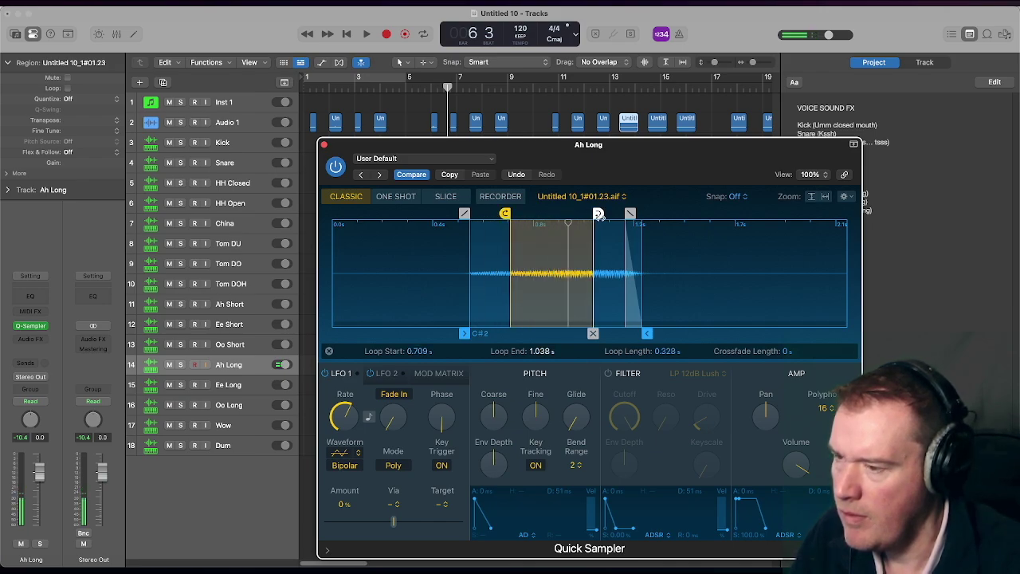
{"action": "left_click_drag", "start_coordinate": [599, 215], "coordinate": [600, 215]}
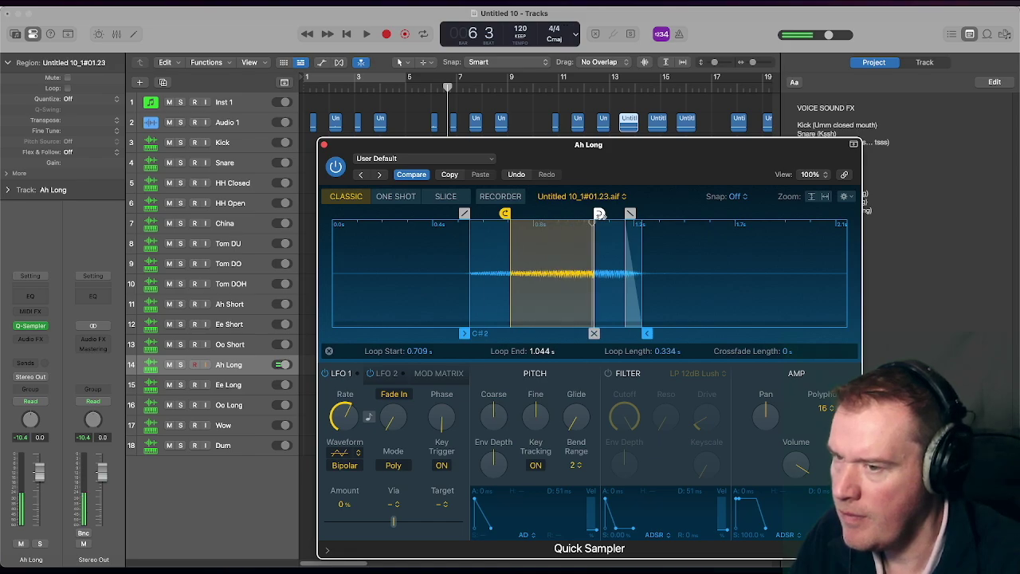
{"action": "left_click", "coordinate": [812, 197]}
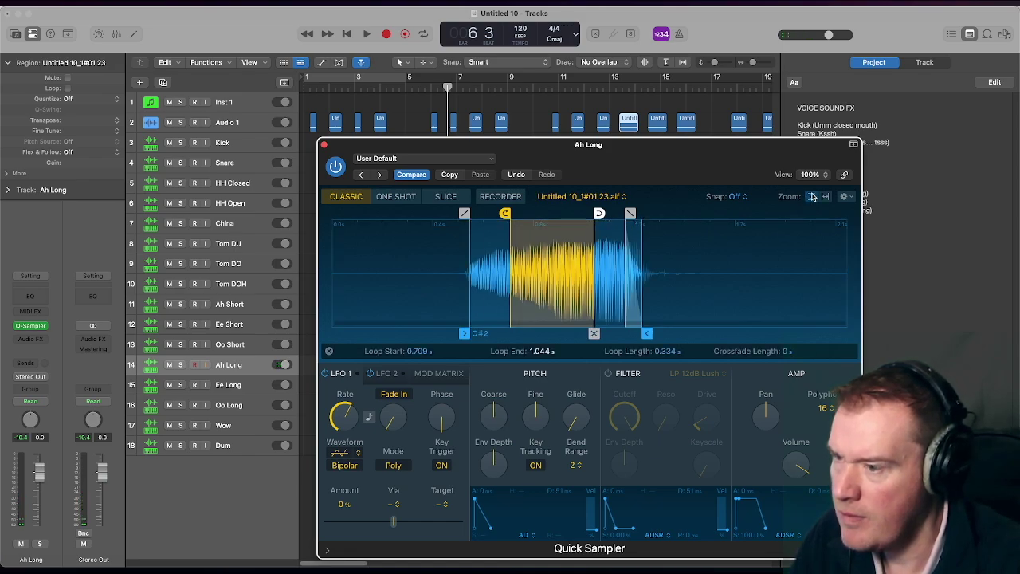
{"action": "left_click_drag", "start_coordinate": [598, 214], "coordinate": [601, 214]}
{"action": "left_click", "coordinate": [824, 196]}
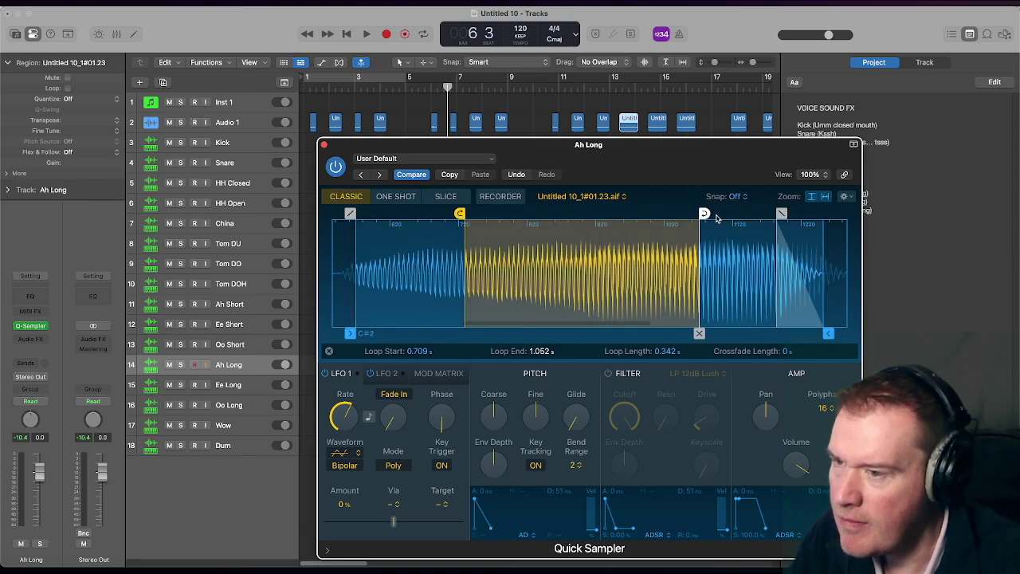
{"action": "left_click_drag", "start_coordinate": [706, 213], "coordinate": [703, 215]}
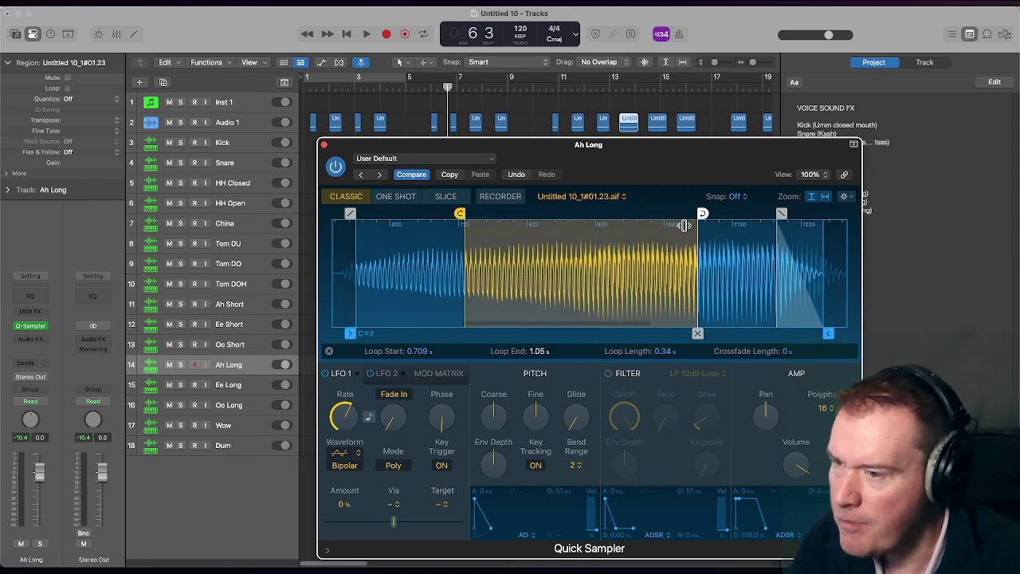
{"action": "left_click_drag", "start_coordinate": [460, 213], "coordinate": [468, 213]}
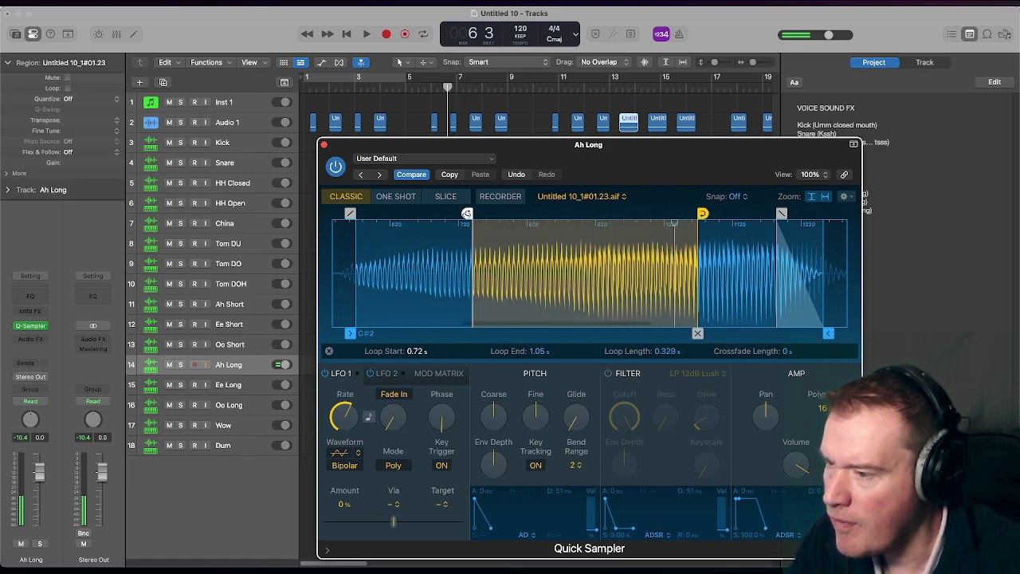
{"action": "left_click_drag", "start_coordinate": [467, 214], "coordinate": [466, 214]}
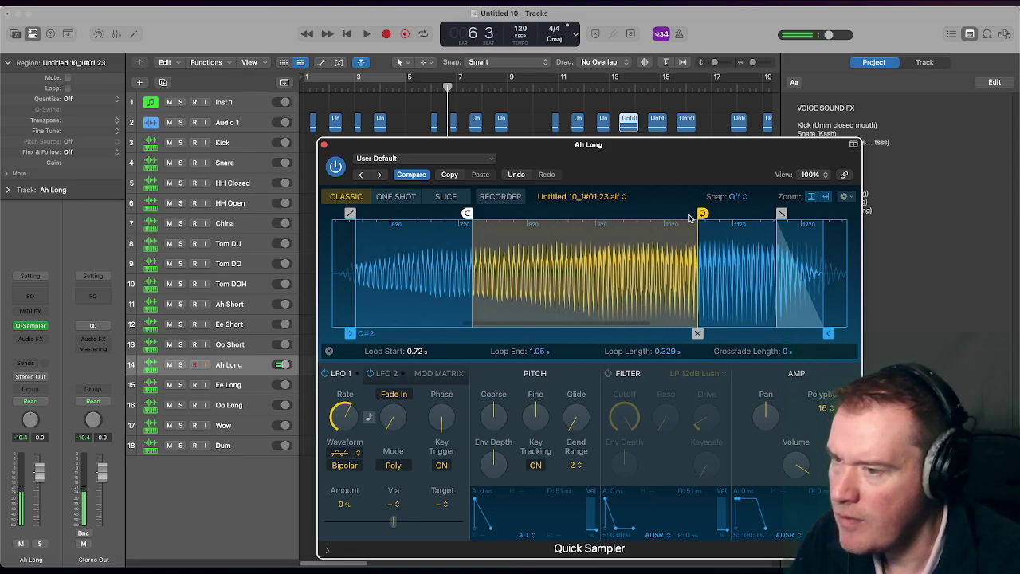
{"action": "mouse_move", "coordinate": [702, 214]}
{"action": "left_mouse_down"}
{"action": "mouse_move", "coordinate": [788, 219]}
{"action": "mouse_move", "coordinate": [684, 239]}
{"action": "mouse_move", "coordinate": [745, 236]}
{"action": "mouse_move", "coordinate": [738, 232]}
{"action": "left_mouse_up"}
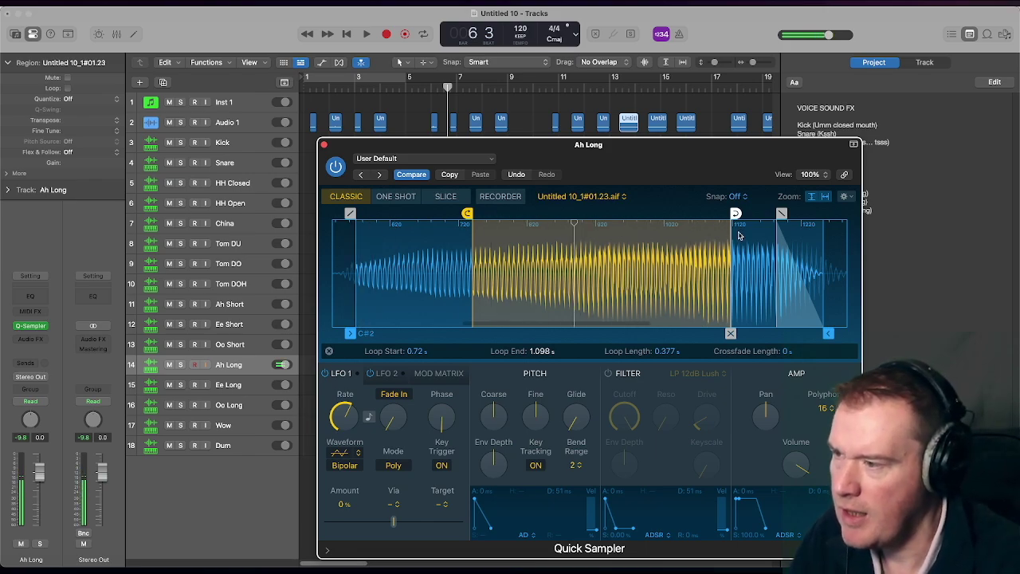
{"action": "left_click", "coordinate": [324, 145]}
- Open the Ee Long track's Quick Sampler and load the thirteenth region of Audio 1, between bars 14 and 15, into it
{"action": "left_click", "coordinate": [255, 385]}
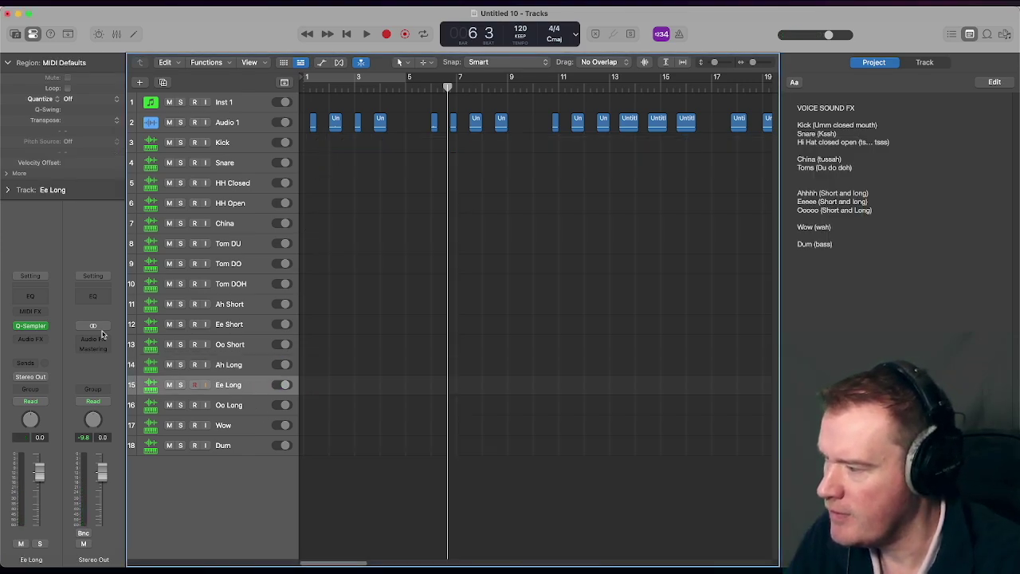
{"action": "left_click", "coordinate": [36, 328]}
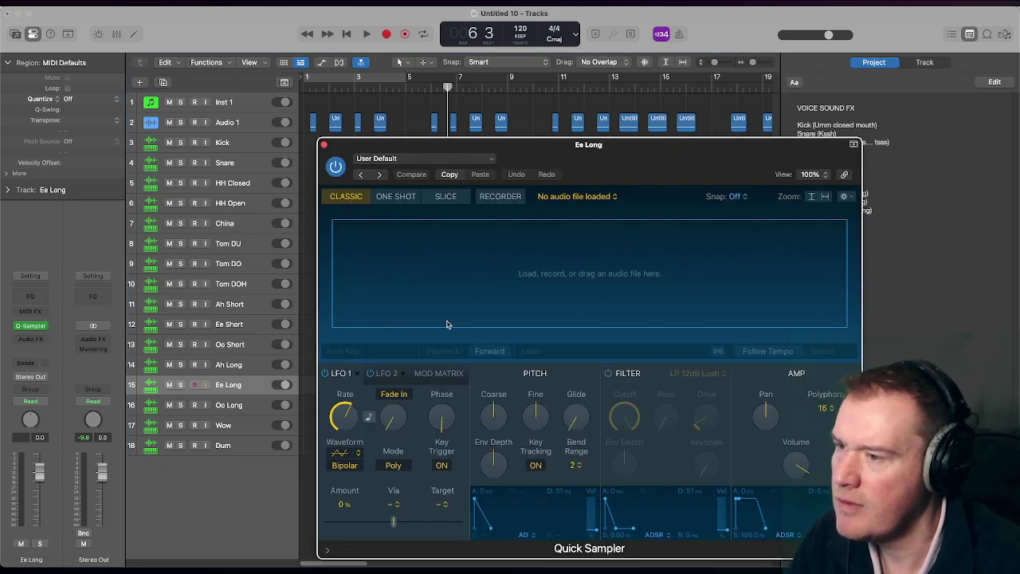
{"action": "left_click_drag", "start_coordinate": [656, 125], "coordinate": [622, 252]}
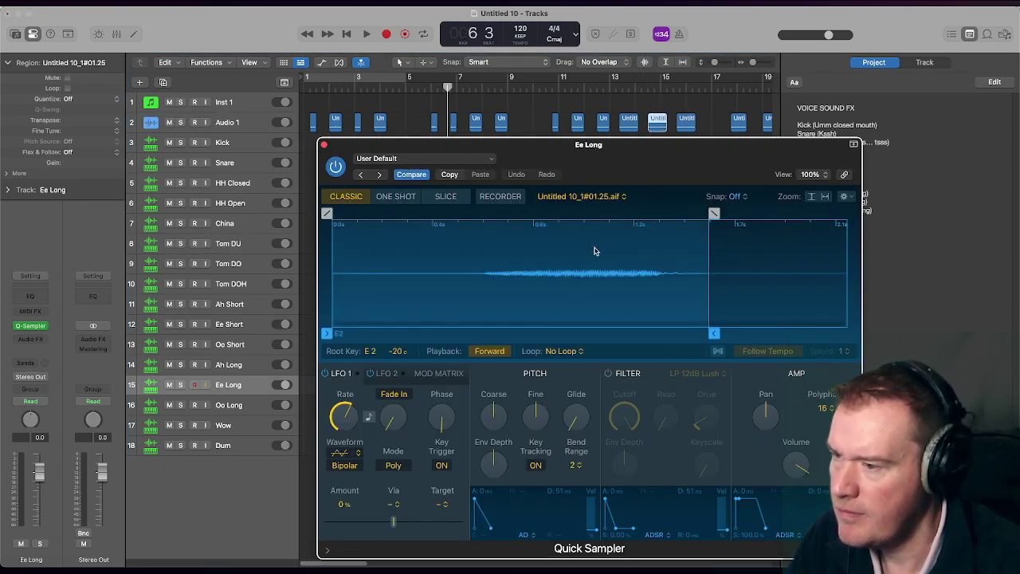
- Trim the Ee Long sample to about 0.618–1.305 s and add a fade-out of about 0.058 s
{"action": "left_click_drag", "start_coordinate": [325, 332], "coordinate": [483, 334]}
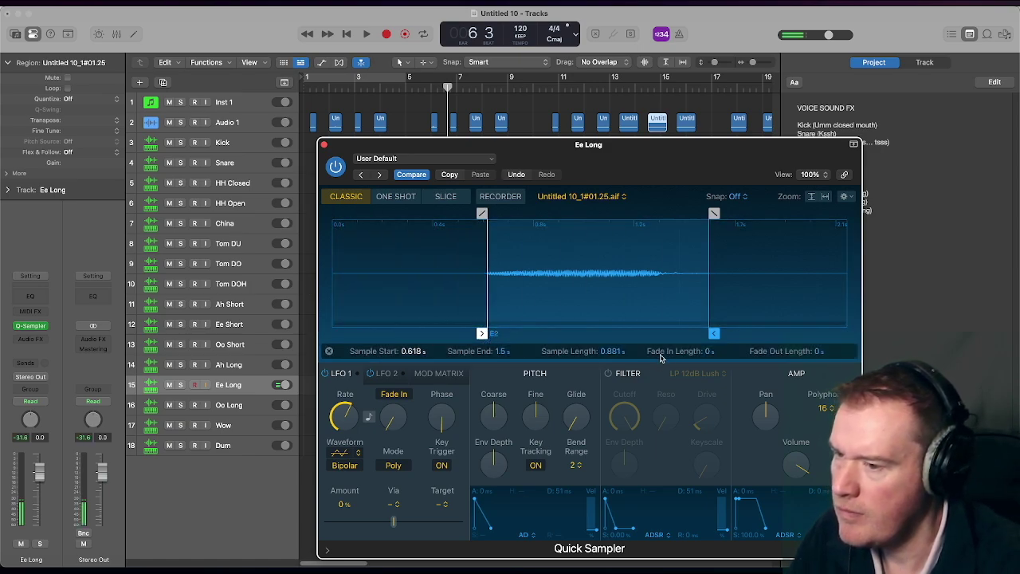
{"action": "left_click_drag", "start_coordinate": [715, 333], "coordinate": [667, 334]}
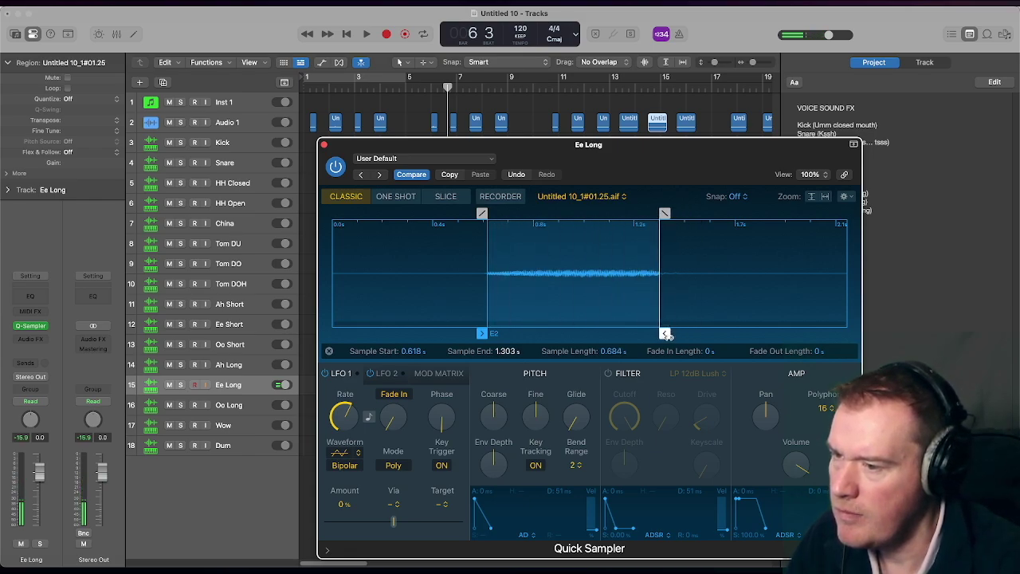
{"action": "left_click_drag", "start_coordinate": [665, 213], "coordinate": [651, 213]}
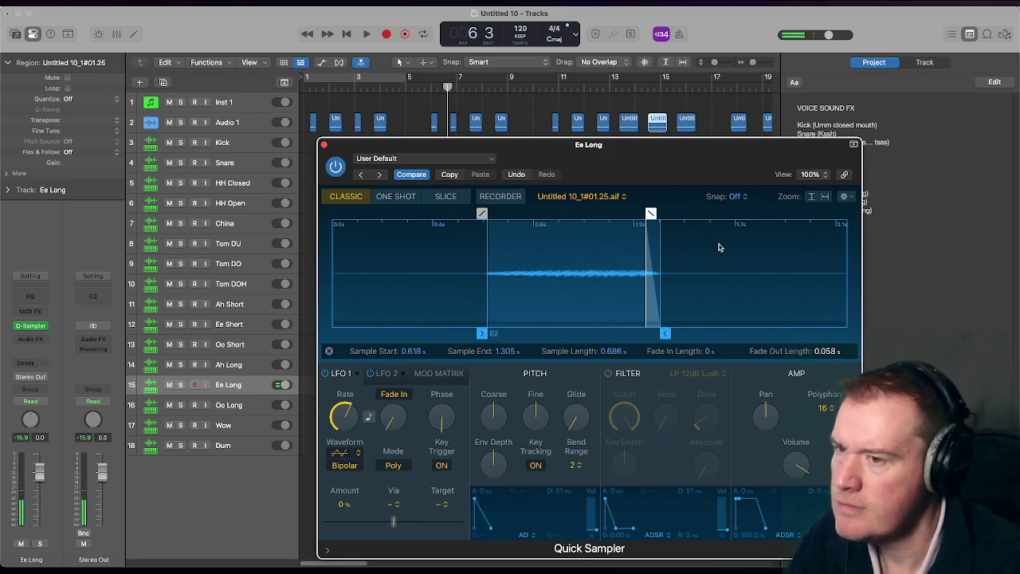
- Set the Ee Long sample's loop mode to Forward and narrow the loop to about 0.868–1.135 s
{"action": "left_click", "coordinate": [812, 196]}
{"action": "left_click", "coordinate": [825, 196]}
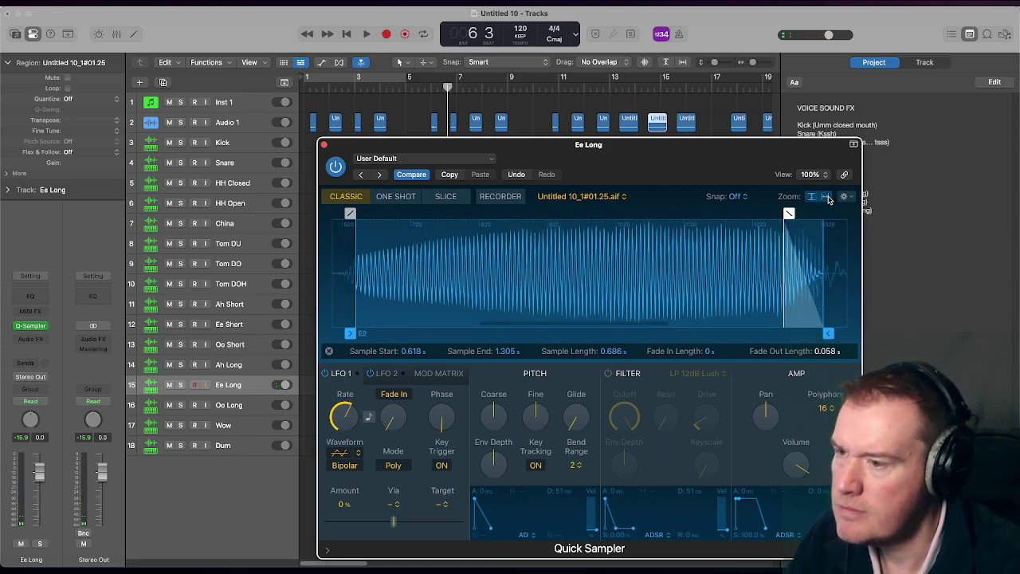
{"action": "left_click", "coordinate": [329, 352]}
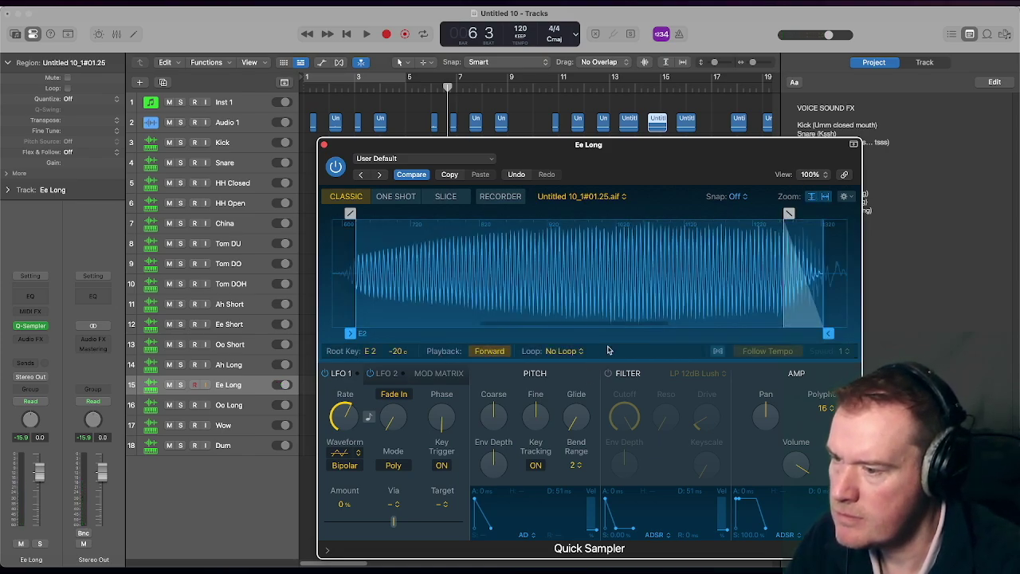
{"action": "left_click", "coordinate": [567, 352]}
{"action": "left_click", "coordinate": [566, 365]}
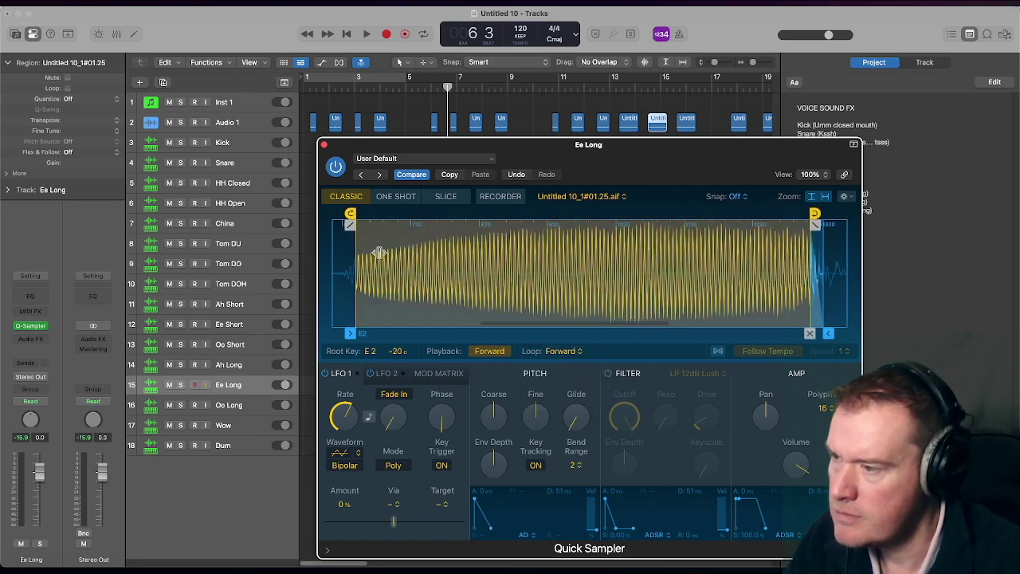
{"action": "left_click_drag", "start_coordinate": [814, 213], "coordinate": [713, 214]}
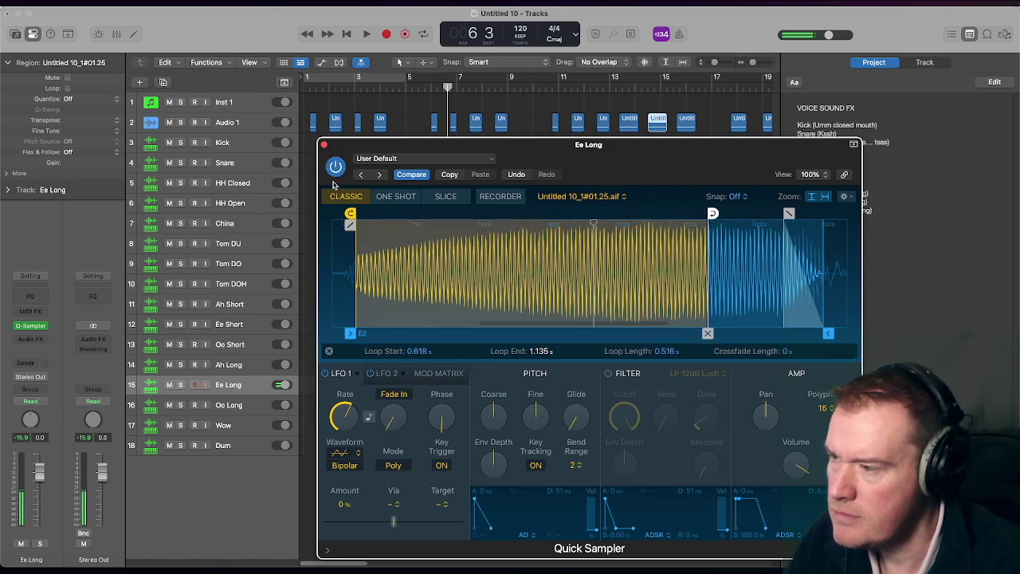
{"action": "mouse_move", "coordinate": [350, 213]}
{"action": "left_mouse_down"}
{"action": "mouse_move", "coordinate": [528, 219]}
{"action": "mouse_move", "coordinate": [522, 232]}
{"action": "left_mouse_up"}
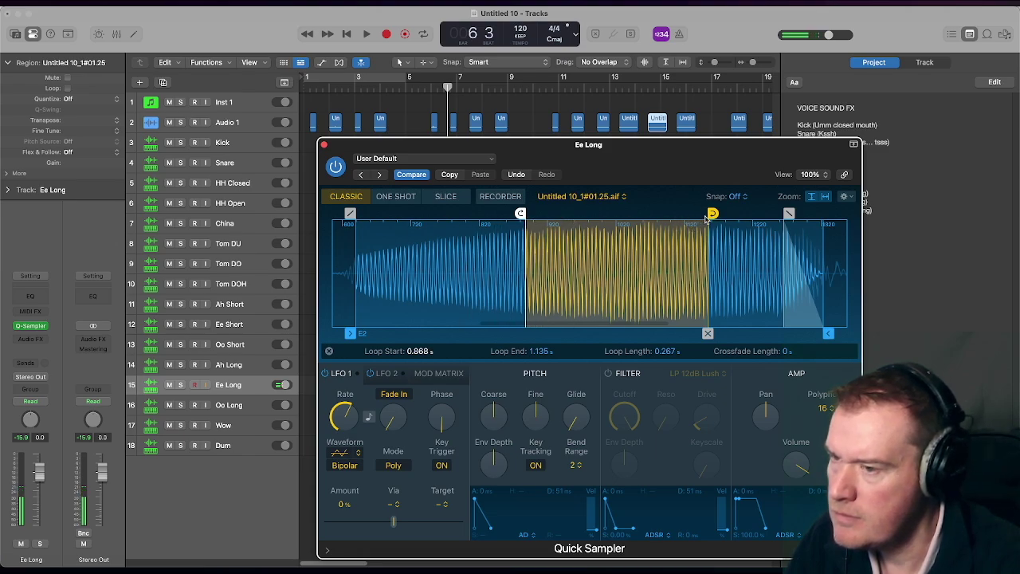
- Refine the Ee Long loop to about 0.87–1.12 s and close the sampler
{"action": "mouse_move", "coordinate": [710, 216]}
{"action": "left_mouse_down"}
{"action": "mouse_move", "coordinate": [693, 215]}
{"action": "mouse_move", "coordinate": [704, 214]}
{"action": "left_mouse_up"}
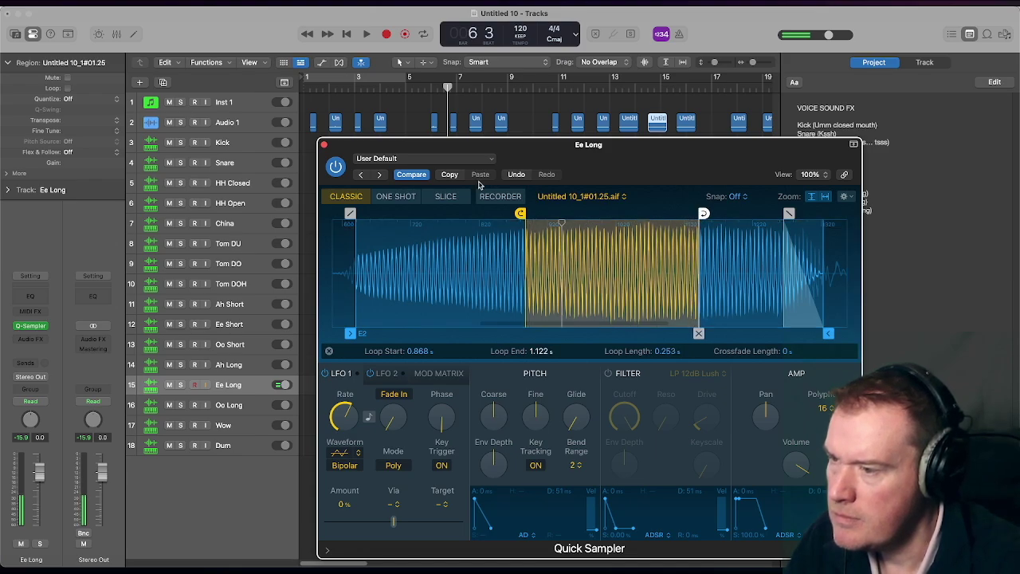
{"action": "left_click_drag", "start_coordinate": [520, 214], "coordinate": [522, 214]}
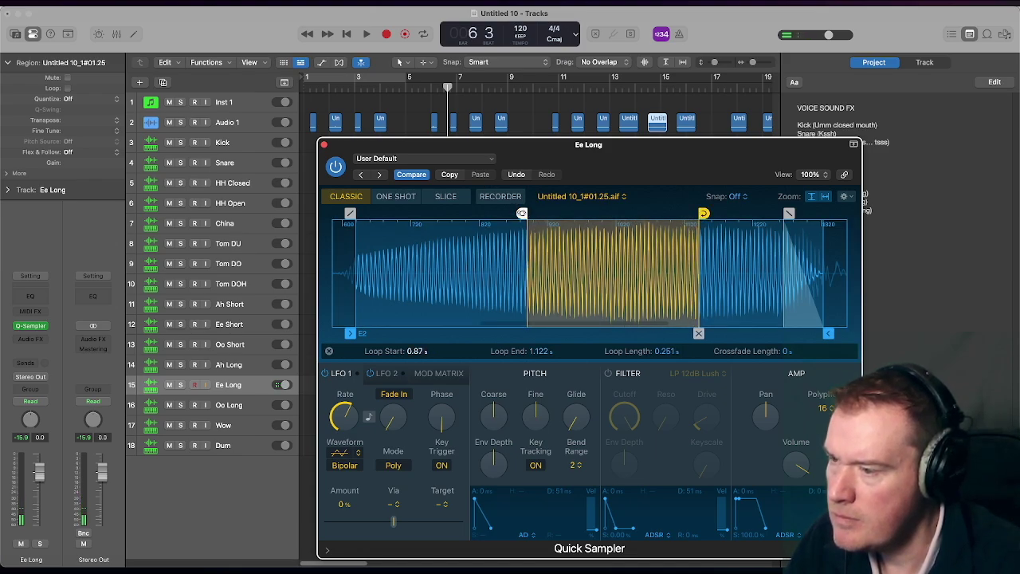
{"action": "left_click_drag", "start_coordinate": [704, 214], "coordinate": [702, 226]}
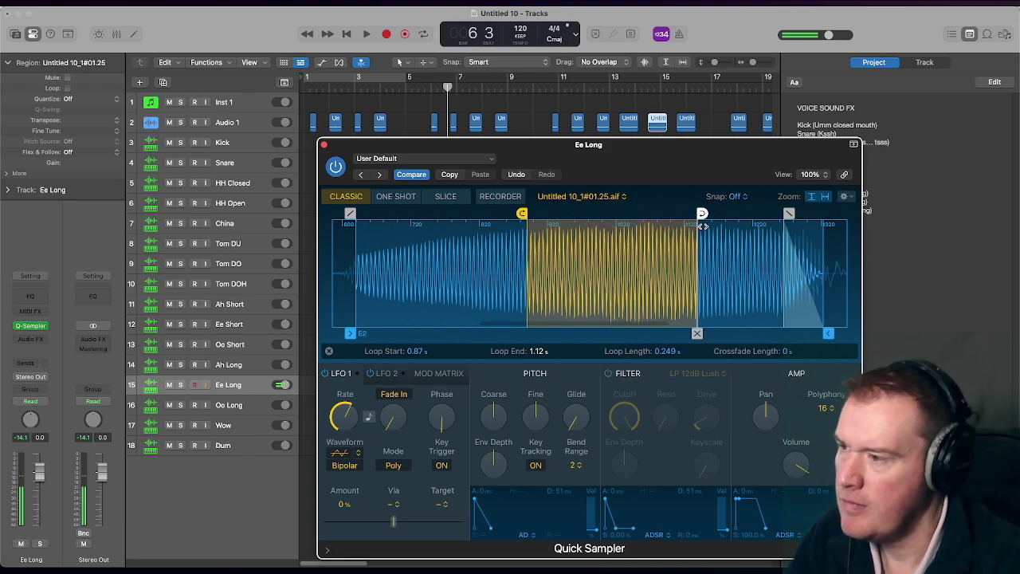
{"action": "left_click", "coordinate": [323, 145]}
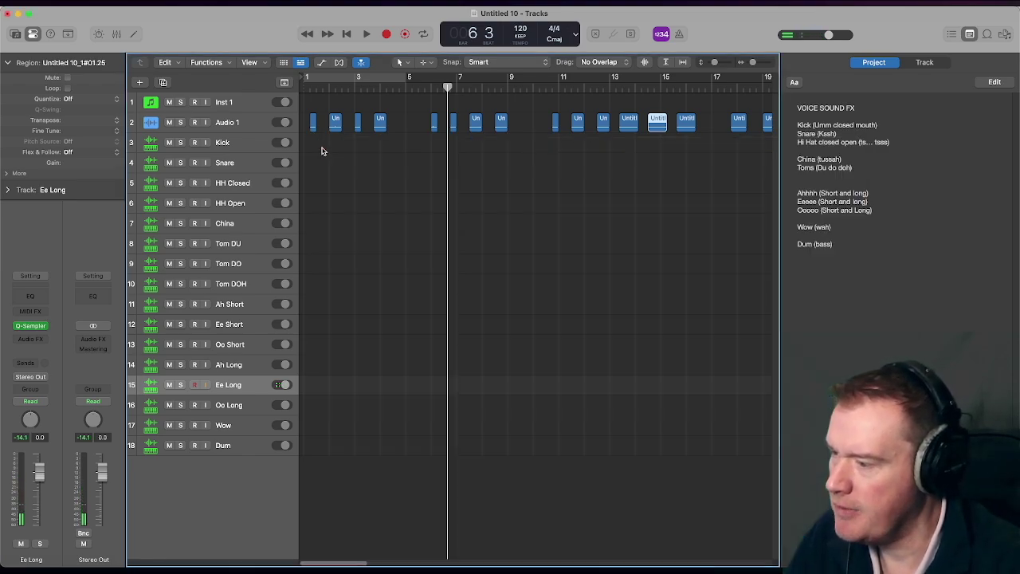
- Open the Oo Long track's Quick Sampler and load the fourteenth region of Audio 1, between bars 15 and 17, into it
{"action": "left_click", "coordinate": [248, 413]}
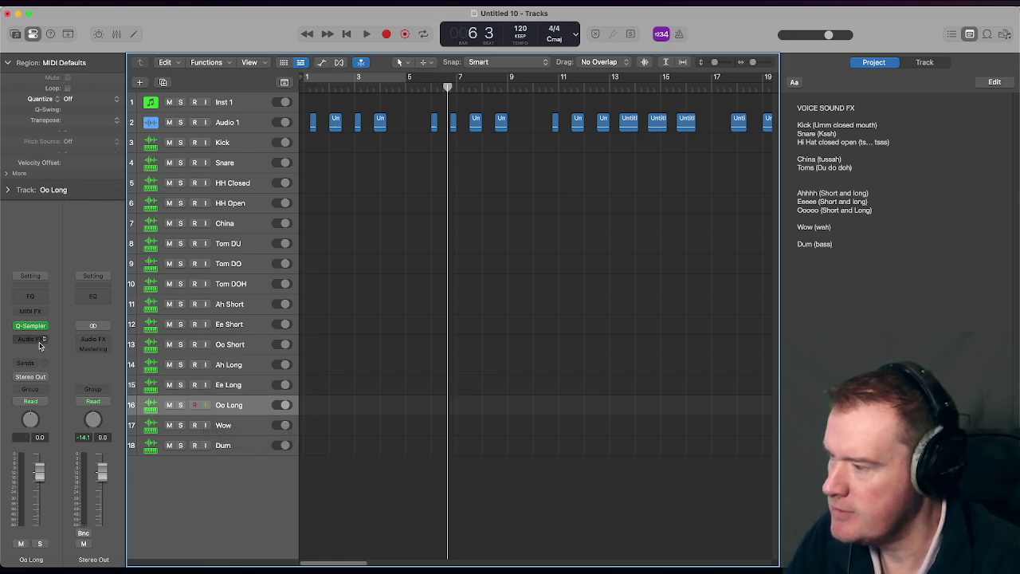
{"action": "left_click", "coordinate": [32, 326]}
{"action": "left_click_drag", "start_coordinate": [684, 128], "coordinate": [679, 247]}
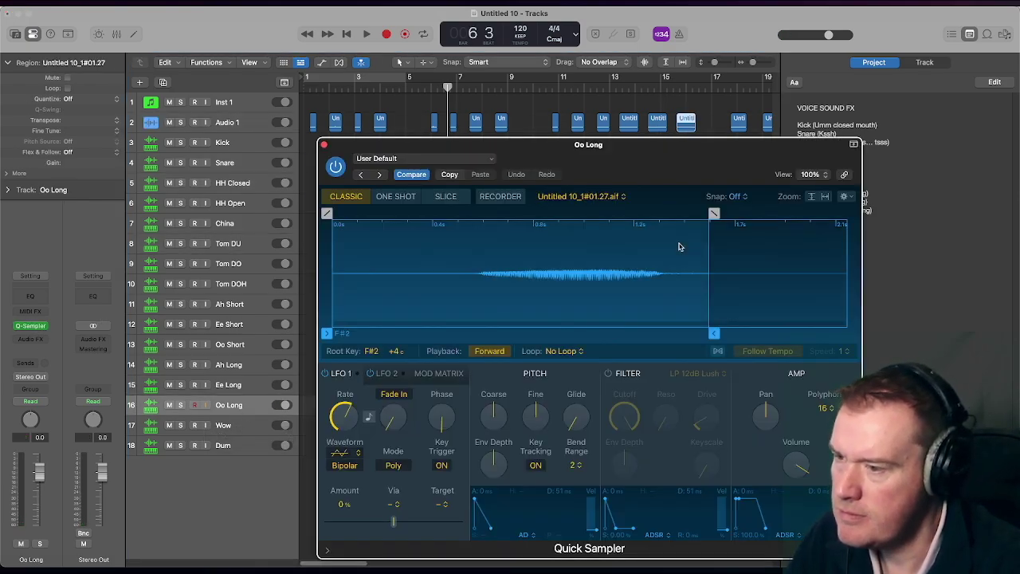
- Trim the Oo Long sample to about 0.601–1.349 s and add a fade-out of about 0.084 s
{"action": "mouse_move", "coordinate": [327, 333]}
{"action": "left_mouse_down"}
{"action": "mouse_move", "coordinate": [478, 335]}
{"action": "mouse_move", "coordinate": [483, 344]}
{"action": "left_mouse_up"}
{"action": "mouse_move", "coordinate": [714, 333]}
{"action": "left_mouse_down"}
{"action": "mouse_move", "coordinate": [661, 334]}
{"action": "mouse_move", "coordinate": [681, 333]}
{"action": "left_mouse_up"}
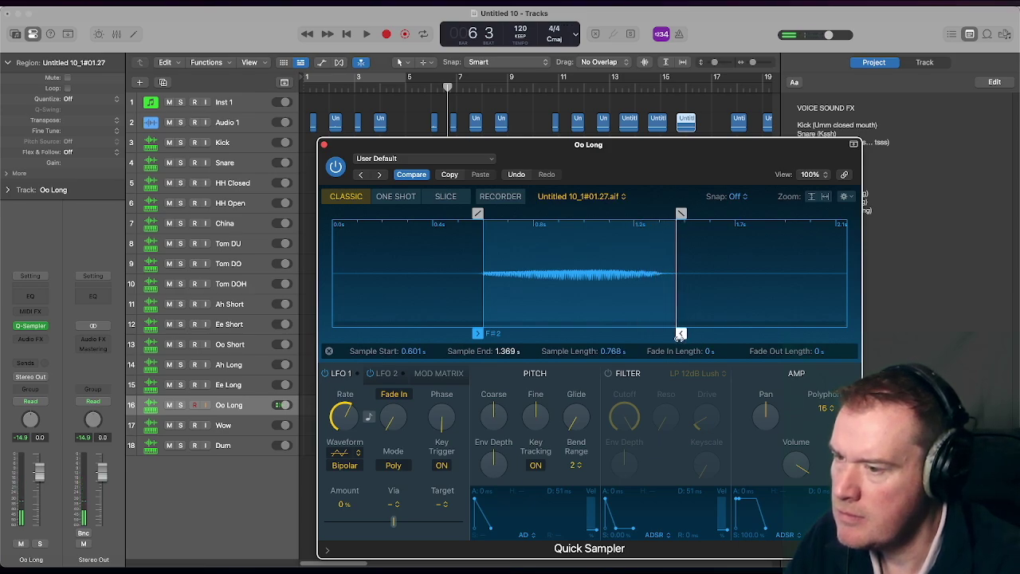
{"action": "left_click_drag", "start_coordinate": [679, 214], "coordinate": [658, 217]}
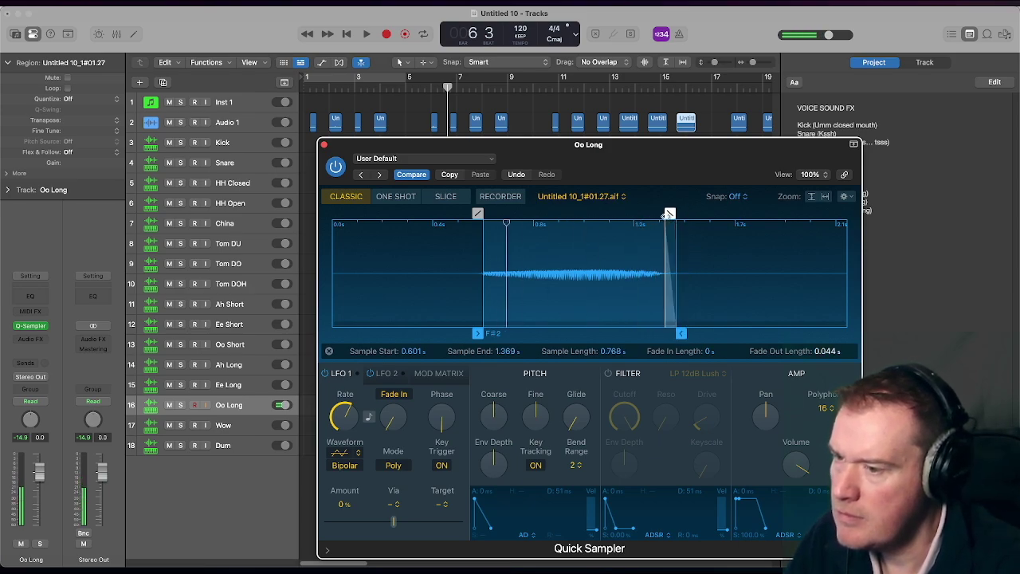
{"action": "left_click_drag", "start_coordinate": [682, 334], "coordinate": [675, 333]}
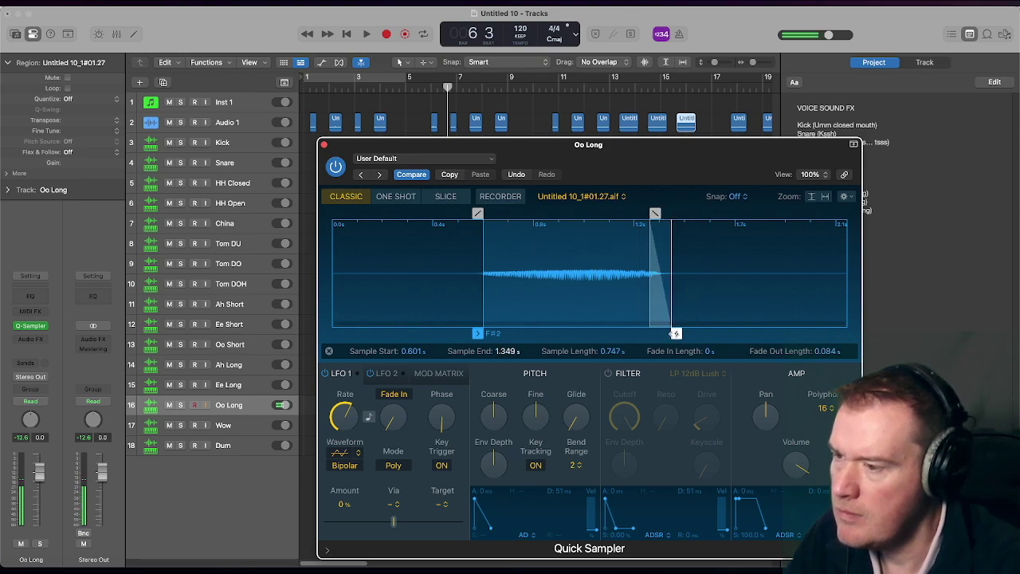
{"action": "left_click", "coordinate": [677, 332]}
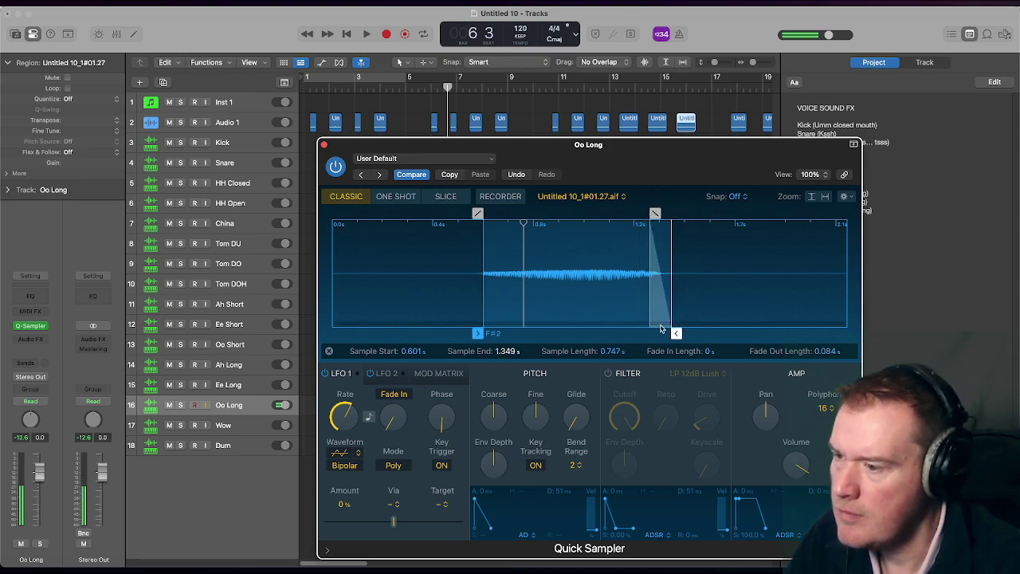
- Set the Oo Long sample's loop mode to Forward and magnify its waveform both vertically and horizontally
{"action": "left_click", "coordinate": [329, 351]}
{"action": "left_click", "coordinate": [572, 356]}
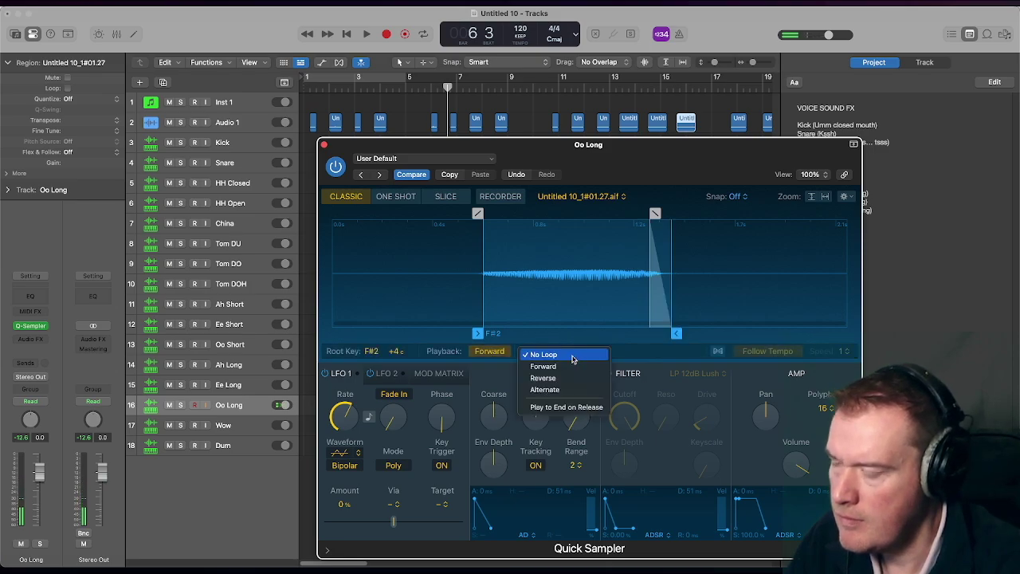
{"action": "left_click", "coordinate": [569, 366]}
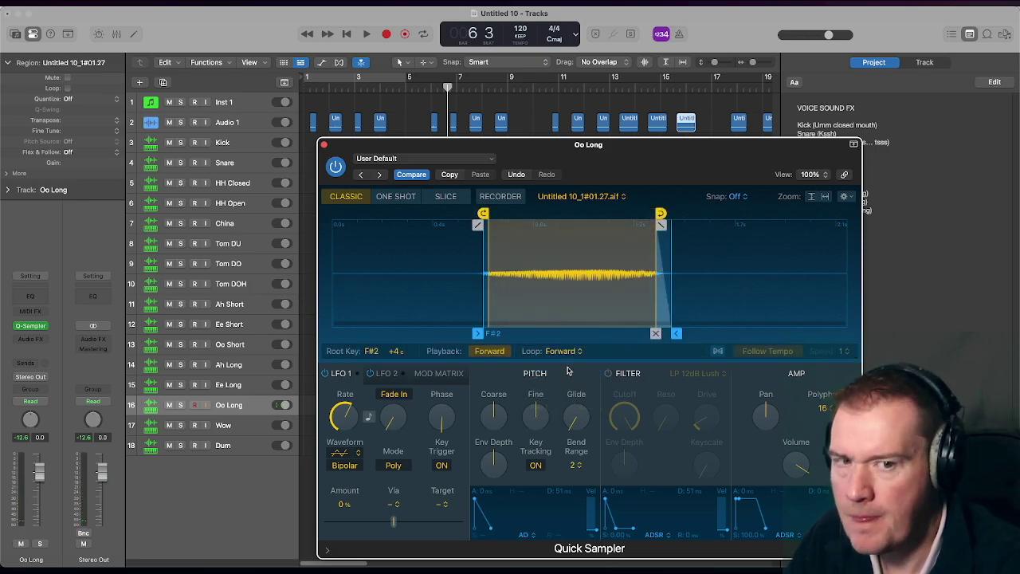
{"action": "left_click", "coordinate": [483, 214]}
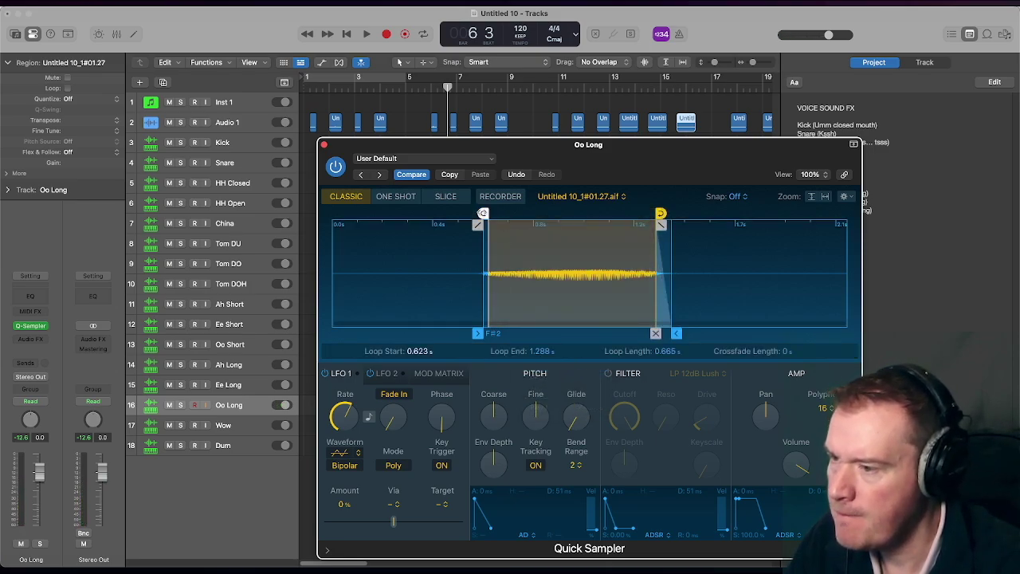
{"action": "left_click", "coordinate": [813, 199]}
{"action": "left_click", "coordinate": [824, 197]}
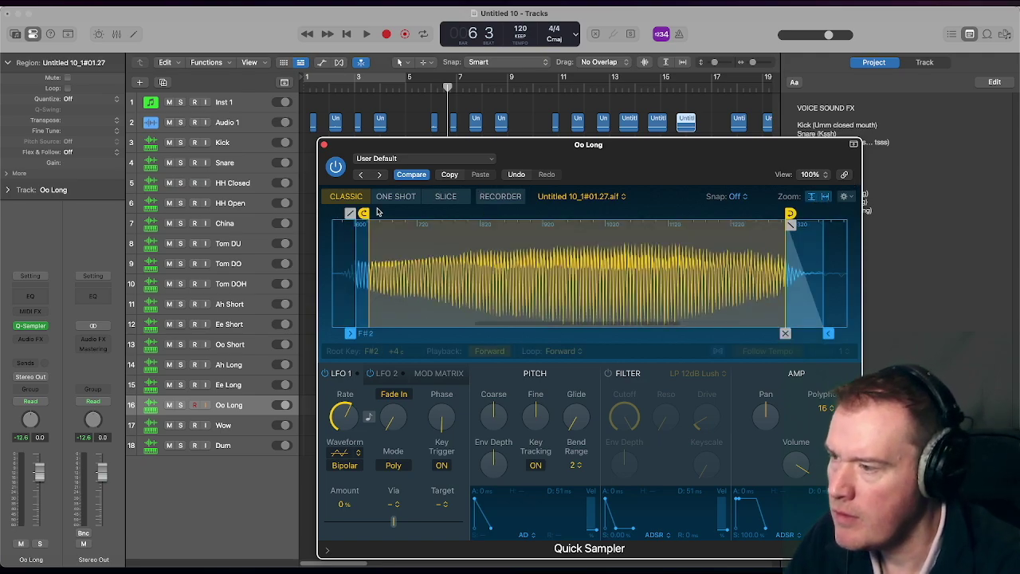
- Narrow the Oo Long loop to about 0.852–1.179 s
{"action": "left_click_drag", "start_coordinate": [359, 234], "coordinate": [480, 235]}
{"action": "mouse_move", "coordinate": [789, 213]}
{"action": "left_mouse_down"}
{"action": "mouse_move", "coordinate": [652, 213]}
{"action": "mouse_move", "coordinate": [691, 217]}
{"action": "mouse_move", "coordinate": [679, 253]}
{"action": "mouse_move", "coordinate": [720, 255]}
{"action": "left_mouse_up"}
{"action": "left_click_drag", "start_coordinate": [479, 213], "coordinate": [482, 213]}
{"action": "mouse_move", "coordinate": [723, 219]}
{"action": "left_mouse_down"}
{"action": "mouse_move", "coordinate": [710, 227]}
{"action": "mouse_move", "coordinate": [695, 283]}
{"action": "mouse_move", "coordinate": [718, 275]}
{"action": "left_mouse_up"}
{"action": "left_click_drag", "start_coordinate": [482, 213], "coordinate": [508, 213]}
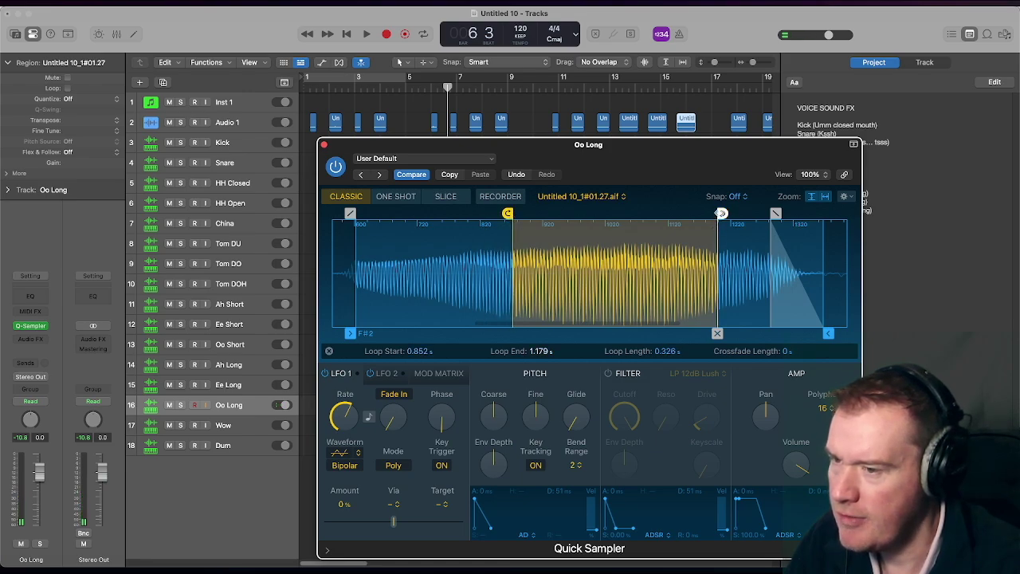
- Extend the end of the Oo Long loop to about 1.21 s while auditioning the sound
{"action": "key", "text": "a"}
{"action": "mouse_move", "coordinate": [721, 213]}
{"action": "left_mouse_down"}
{"action": "mouse_move", "coordinate": [710, 237]}
{"action": "mouse_move", "coordinate": [706, 227]}
{"action": "mouse_move", "coordinate": [744, 213]}
{"action": "mouse_move", "coordinate": [740, 226]}
{"action": "left_mouse_up"}
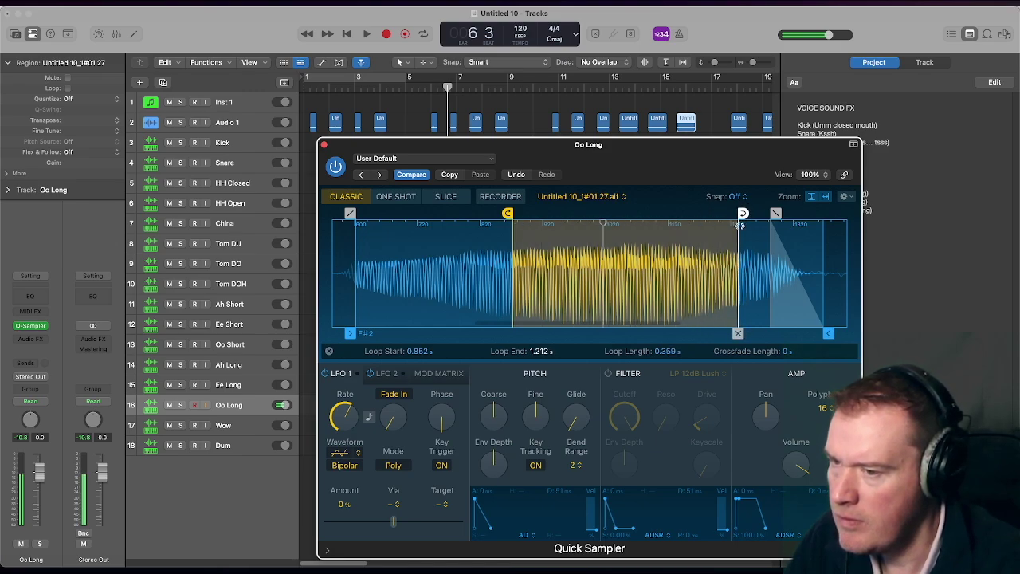
{"action": "left_click_drag", "start_coordinate": [740, 227], "coordinate": [738, 232]}
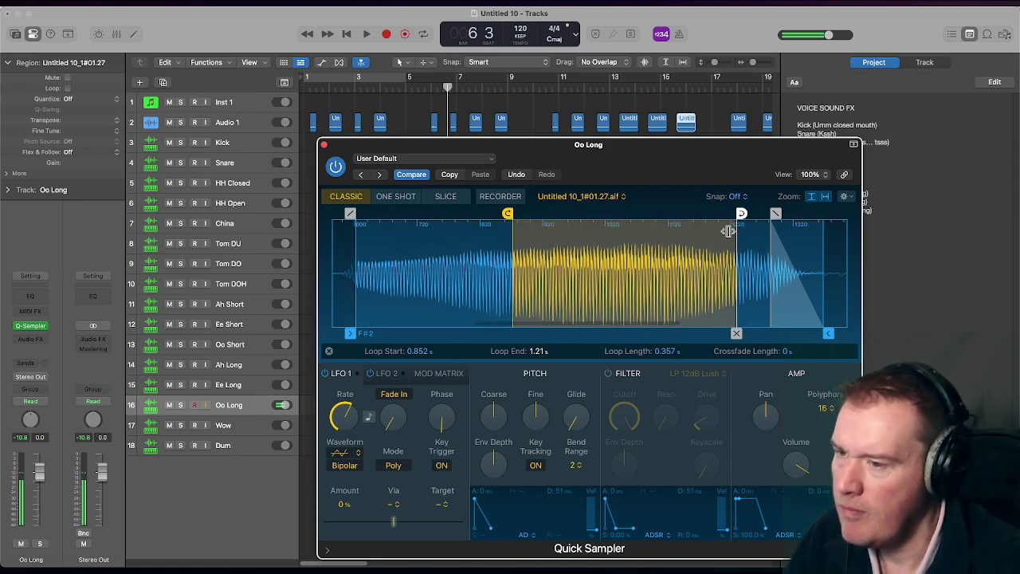
{"action": "right_click", "coordinate": [707, 294]}
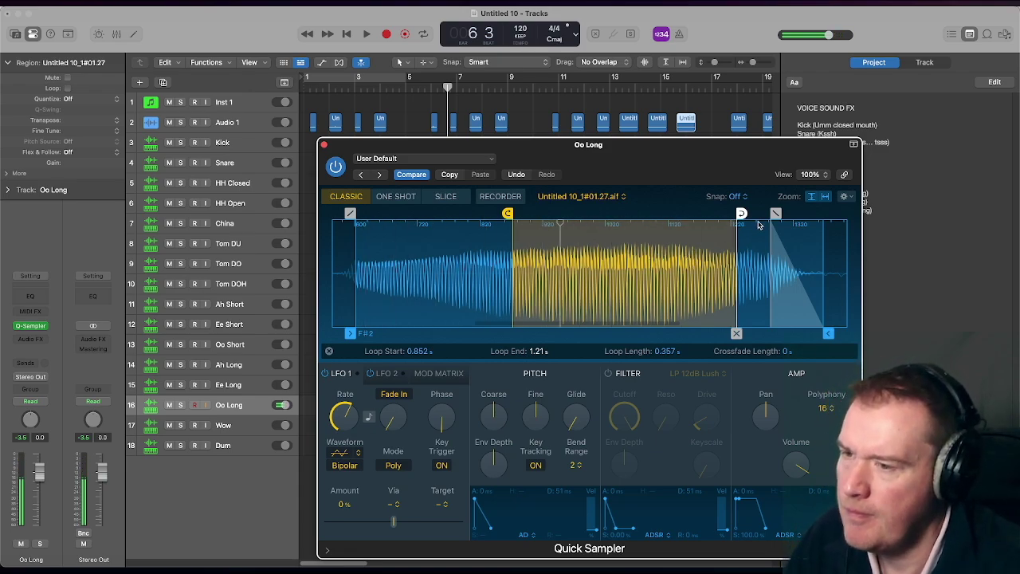
- Shorten the Oo Long loop to about 0.854–1.109 s
{"action": "left_click_drag", "start_coordinate": [744, 215], "coordinate": [676, 225]}
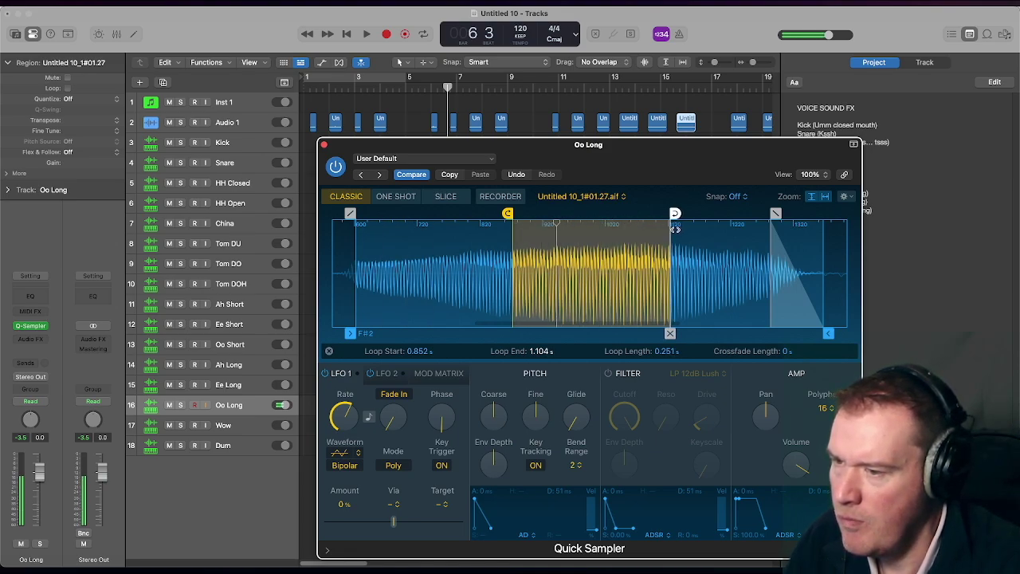
{"action": "mouse_move", "coordinate": [675, 228]}
{"action": "left_mouse_down"}
{"action": "mouse_move", "coordinate": [675, 237]}
{"action": "mouse_move", "coordinate": [681, 231]}
{"action": "left_mouse_up"}
{"action": "left_click_drag", "start_coordinate": [508, 213], "coordinate": [511, 237]}
{"action": "left_click_drag", "start_coordinate": [681, 213], "coordinate": [677, 213]}
- Try Auto-Loop within Loop Area on the Oo Long sample and nudge the loop end around 1.114 s
{"action": "right_click", "coordinate": [678, 213]}
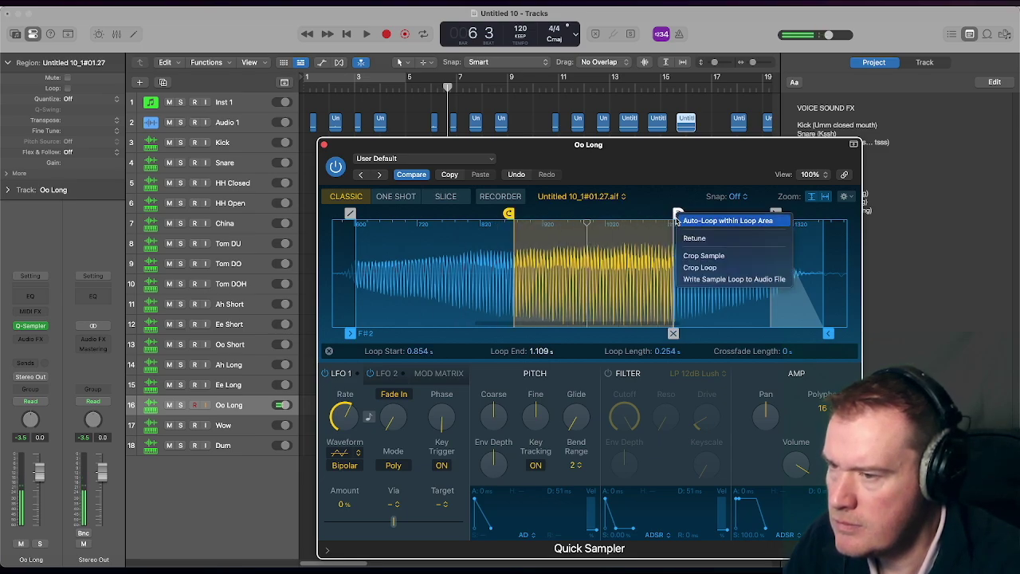
{"action": "left_click", "coordinate": [685, 219]}
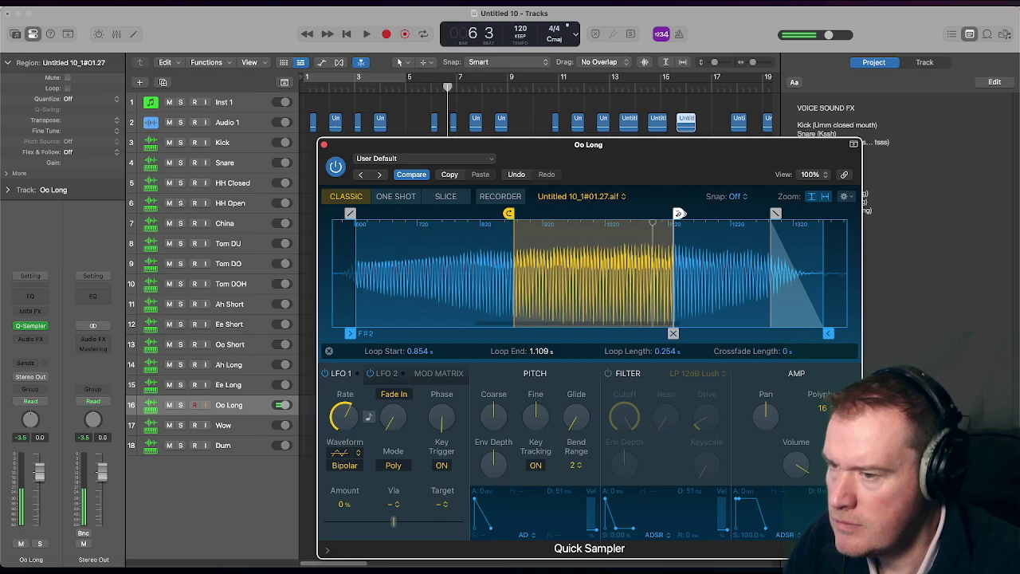
{"action": "left_click_drag", "start_coordinate": [679, 213], "coordinate": [681, 215]}
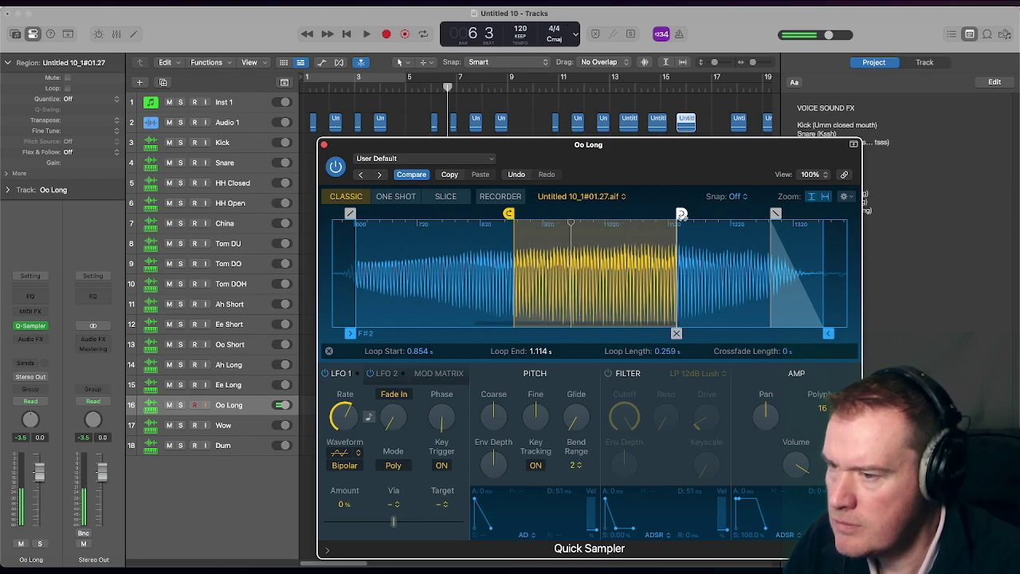
{"action": "right_click", "coordinate": [682, 215]}
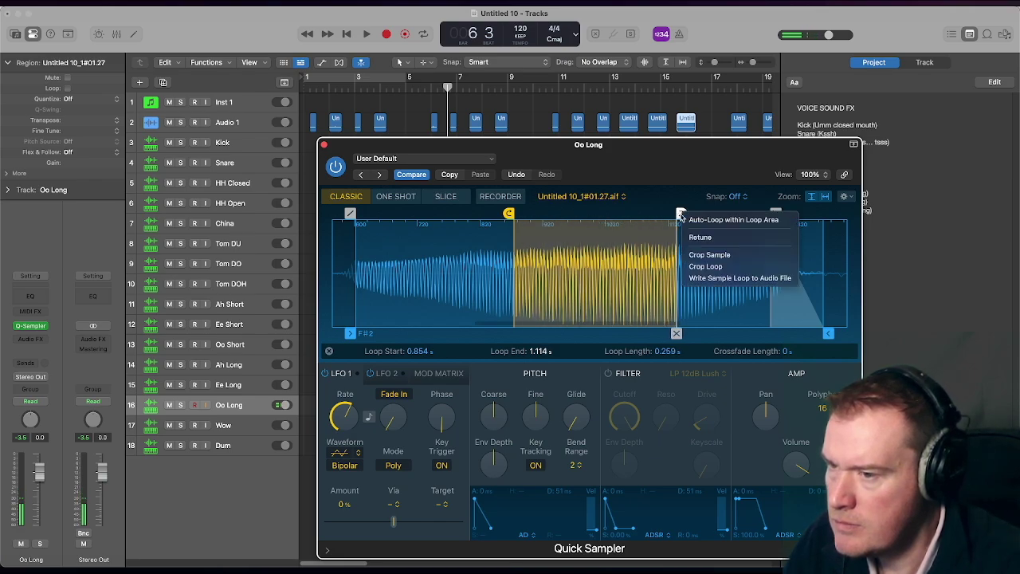
{"action": "left_click", "coordinate": [680, 214]}
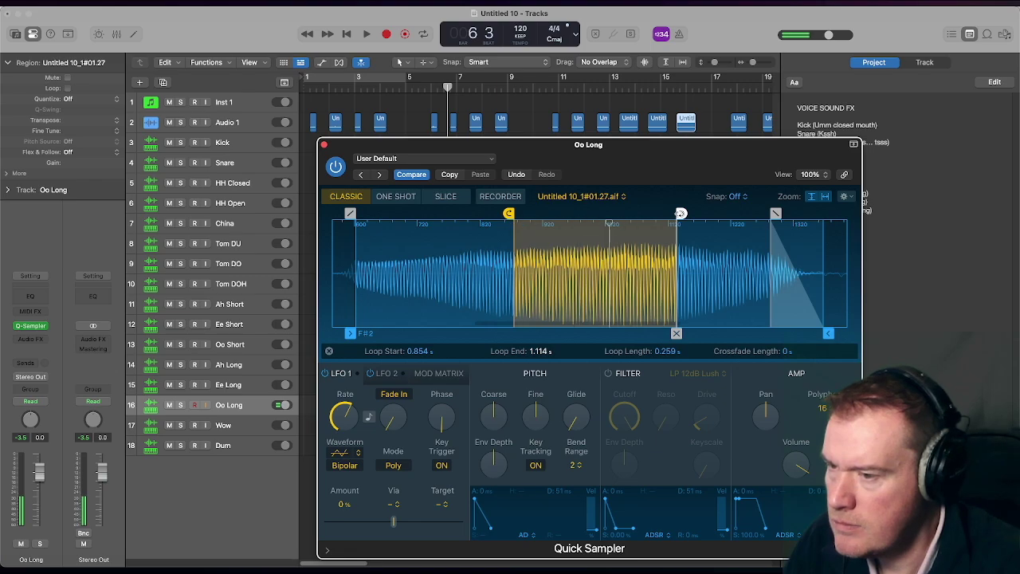
{"action": "left_click_drag", "start_coordinate": [682, 215], "coordinate": [675, 225]}
- Apply Auto-Loop to the whole Oo Long sample
{"action": "right_click", "coordinate": [775, 215]}
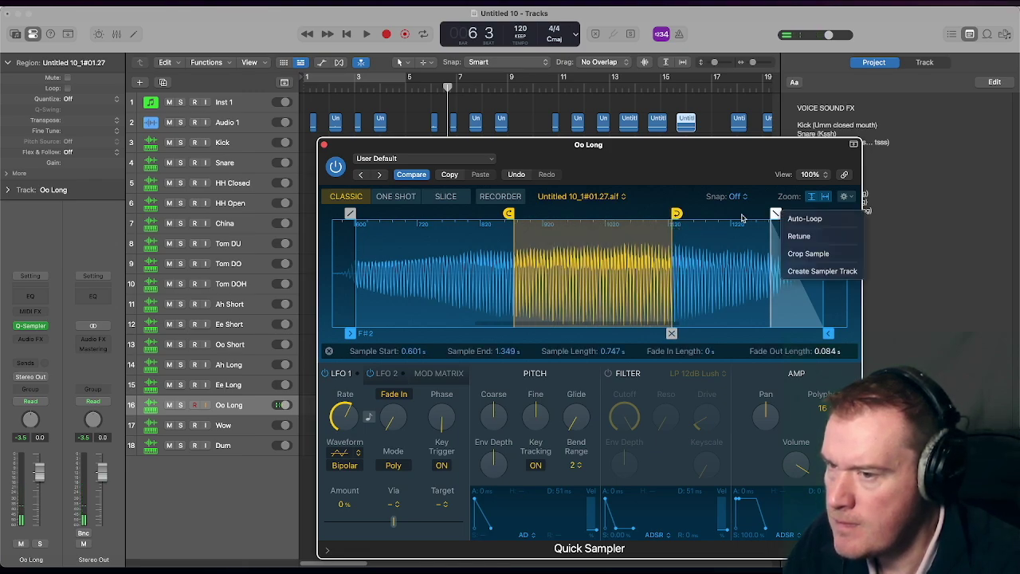
{"action": "left_click", "coordinate": [797, 218]}
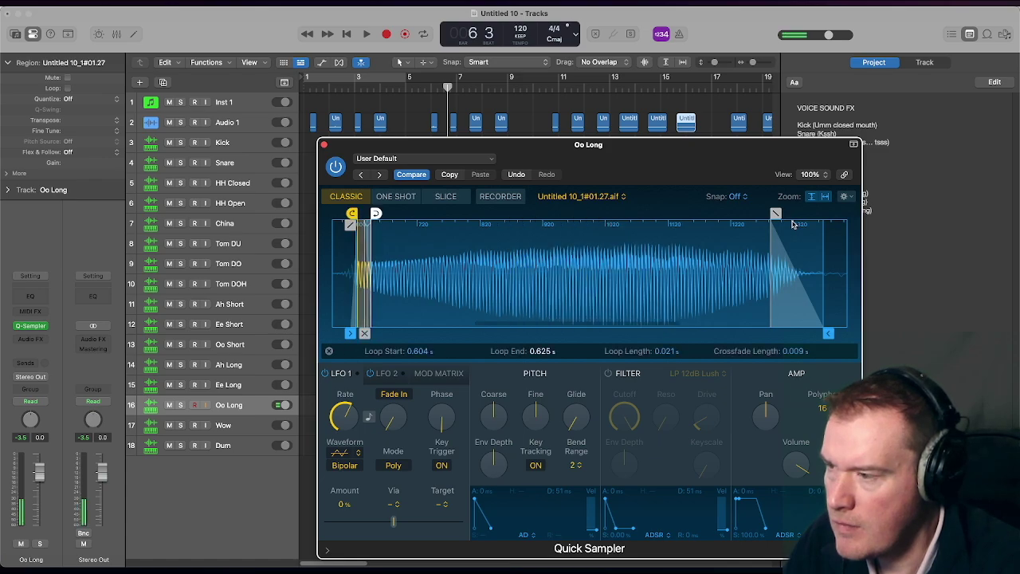
- Audition the Oo Short, Ah Long and Ee Long tracks for comparison and return to the Oo Long track
{"action": "key", "text": "Up"}
{"action": "key", "text": "Up"}
{"action": "key", "text": "Up"}
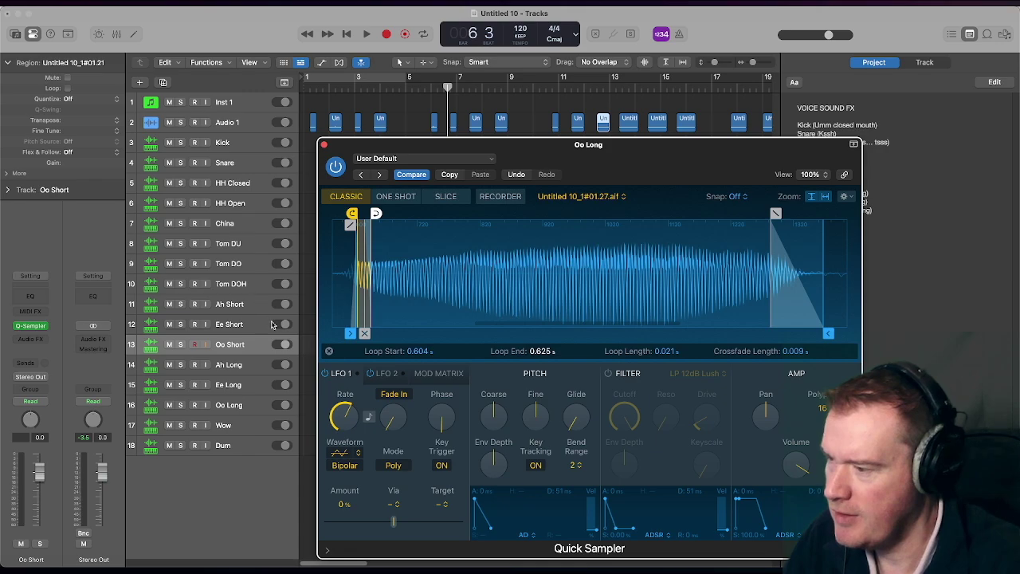
{"action": "left_click", "coordinate": [241, 351]}
{"action": "left_click", "coordinate": [250, 364]}
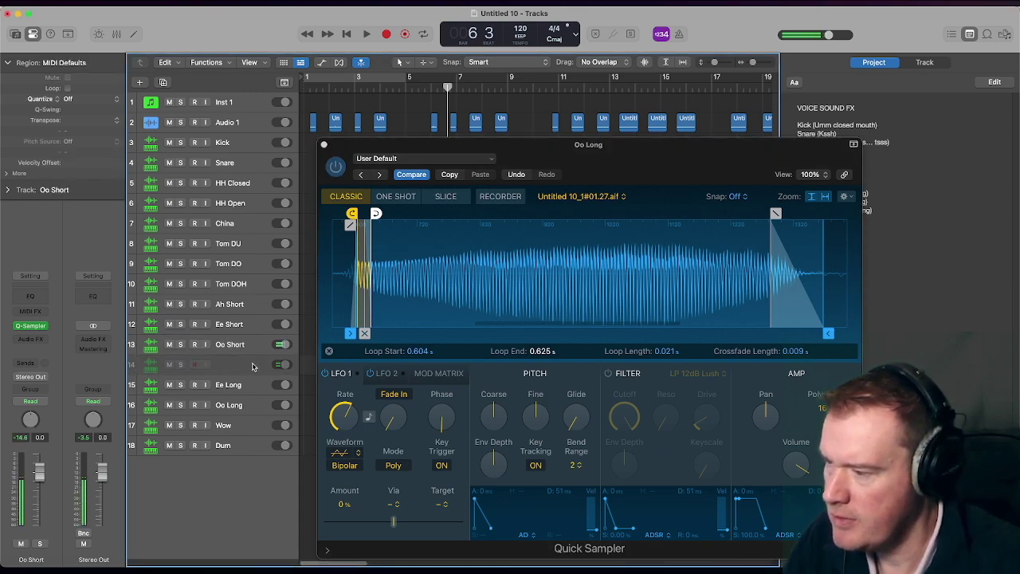
{"action": "left_click", "coordinate": [252, 385]}
{"action": "left_click", "coordinate": [251, 403]}
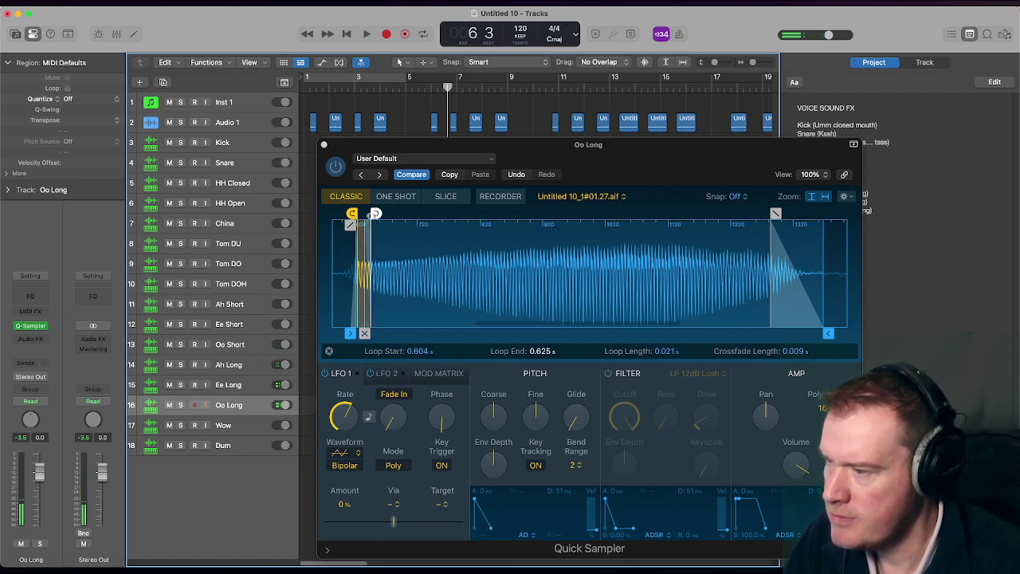
- Reposition the Oo Long loop to about 0.871–1.147 s and close the sampler
{"action": "mouse_move", "coordinate": [379, 214]}
{"action": "left_mouse_down"}
{"action": "mouse_move", "coordinate": [816, 231]}
{"action": "mouse_move", "coordinate": [763, 240]}
{"action": "mouse_move", "coordinate": [766, 252]}
{"action": "mouse_move", "coordinate": [721, 247]}
{"action": "left_mouse_up"}
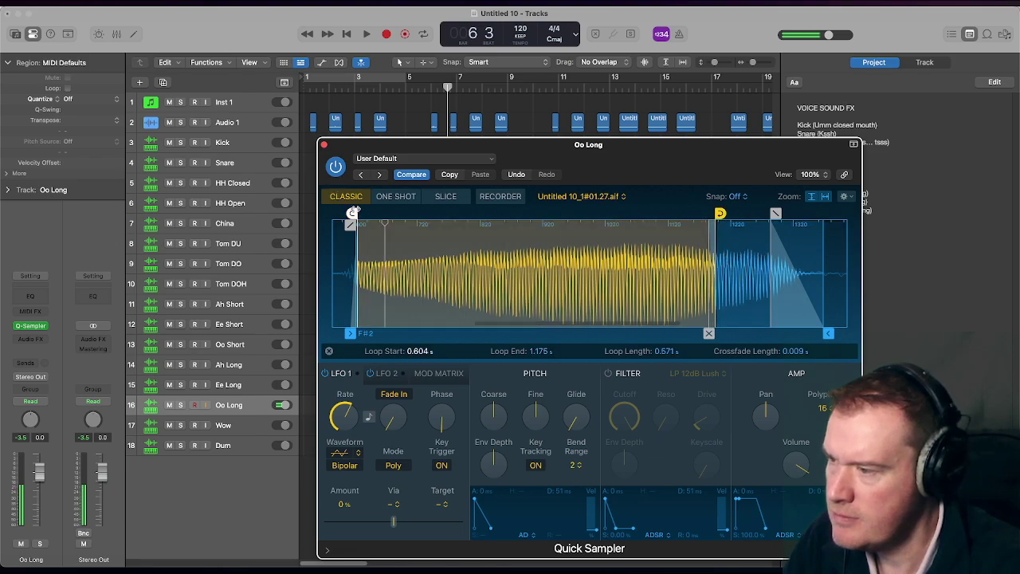
{"action": "left_click_drag", "start_coordinate": [351, 214], "coordinate": [519, 215]}
{"action": "mouse_move", "coordinate": [719, 214]}
{"action": "left_mouse_down"}
{"action": "mouse_move", "coordinate": [536, 228]}
{"action": "mouse_move", "coordinate": [749, 233]}
{"action": "mouse_move", "coordinate": [701, 234]}
{"action": "mouse_move", "coordinate": [718, 234]}
{"action": "left_mouse_up"}
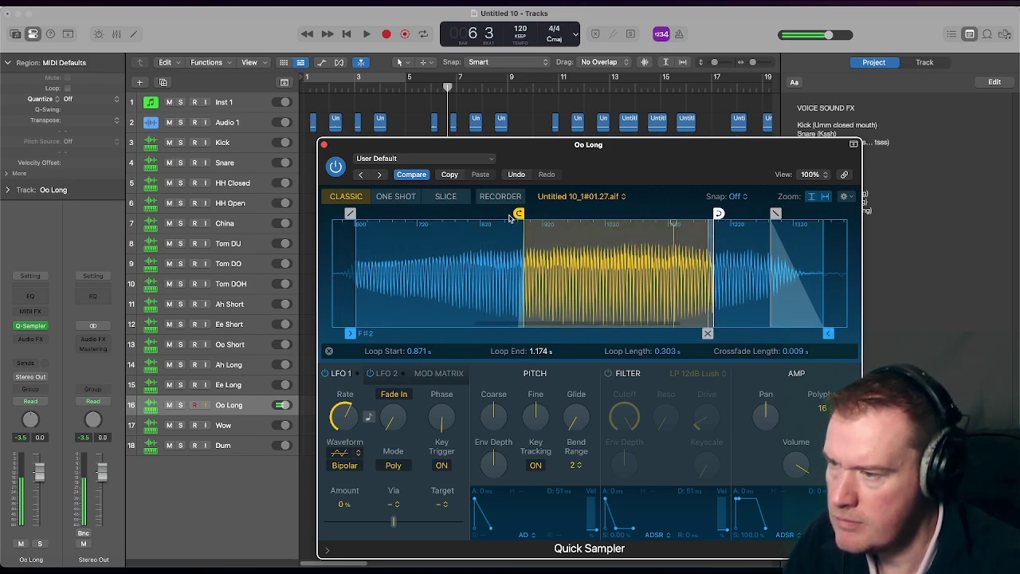
{"action": "left_click_drag", "start_coordinate": [519, 212], "coordinate": [511, 213]}
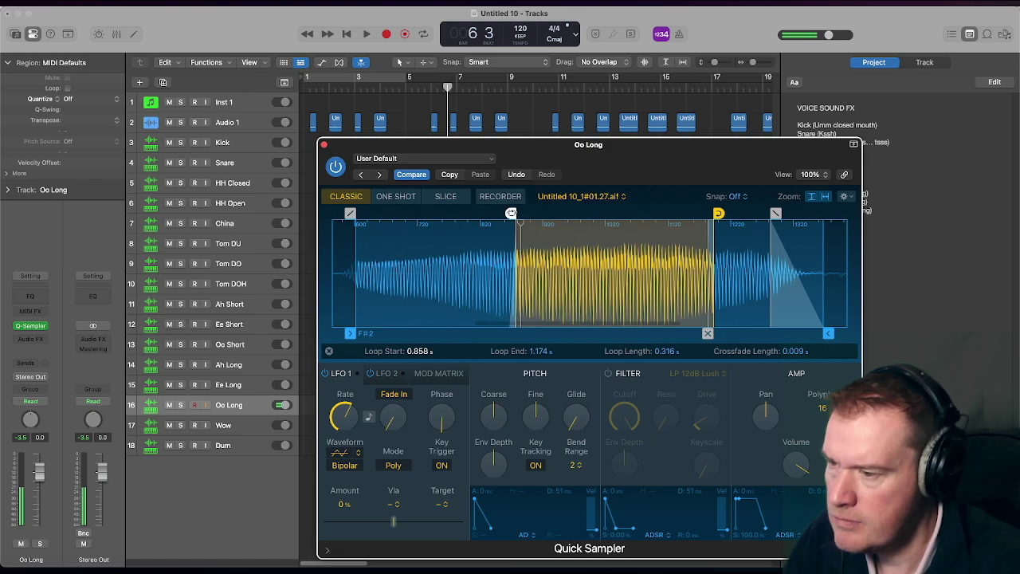
{"action": "mouse_move", "coordinate": [719, 212]}
{"action": "left_mouse_down"}
{"action": "mouse_move", "coordinate": [652, 213]}
{"action": "mouse_move", "coordinate": [702, 213]}
{"action": "left_mouse_up"}
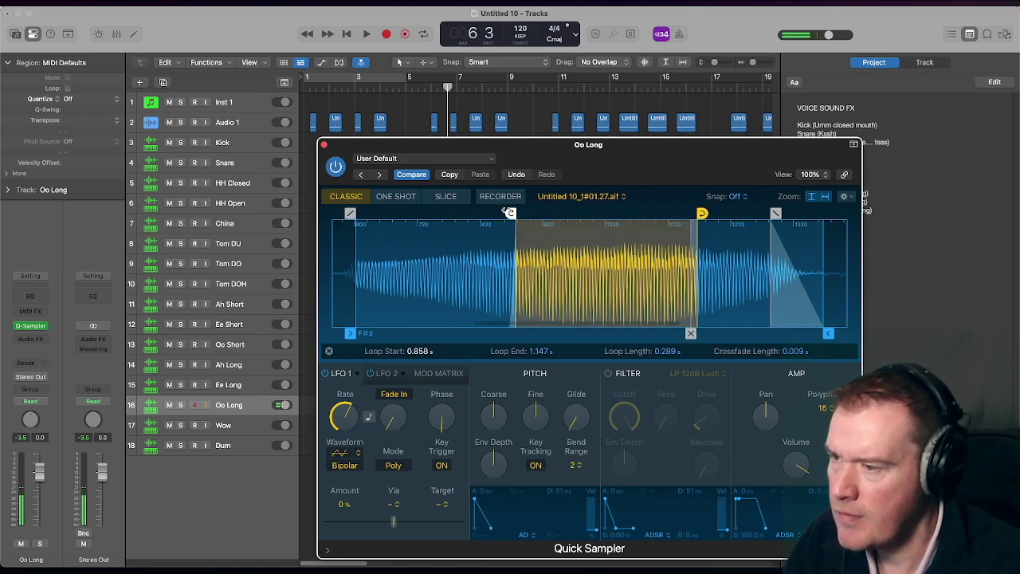
{"action": "left_click_drag", "start_coordinate": [511, 213], "coordinate": [519, 213]}
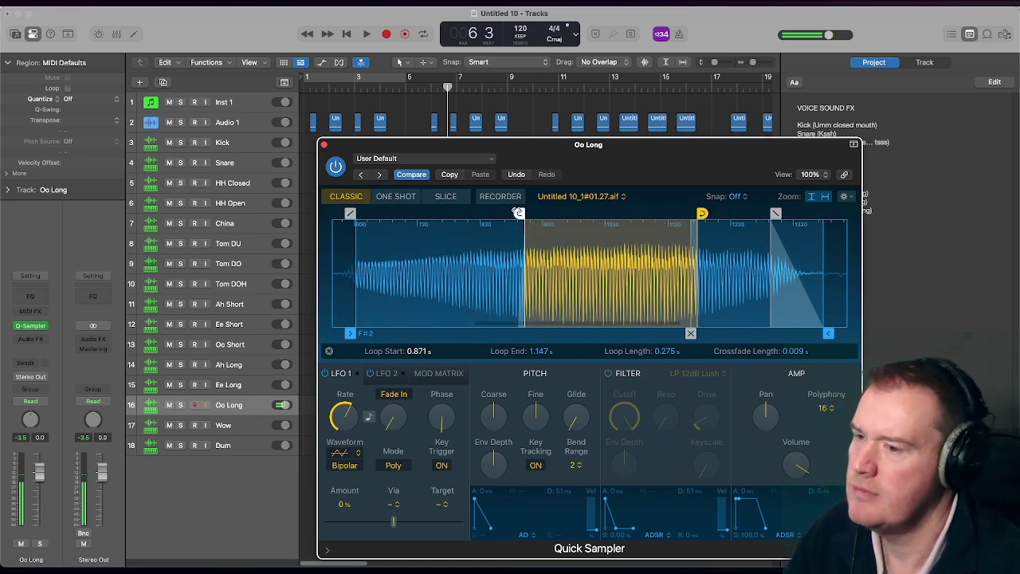
{"action": "left_click", "coordinate": [324, 145]}
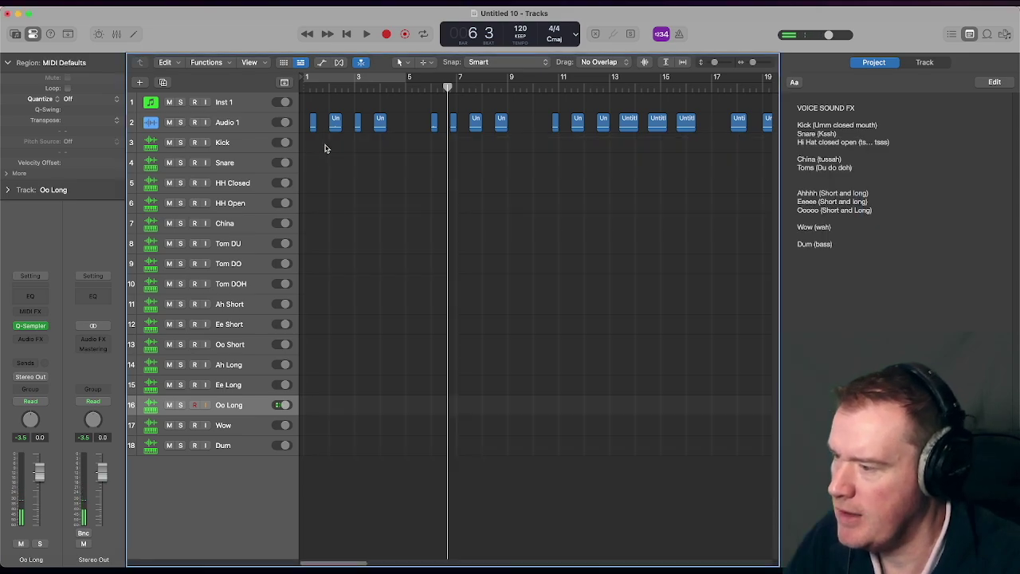
- Load the Audio 1 region near bar 18 into the Wow track's Quick Sampler and trim the sample start to about 0.578 s
{"action": "left_click", "coordinate": [226, 429]}
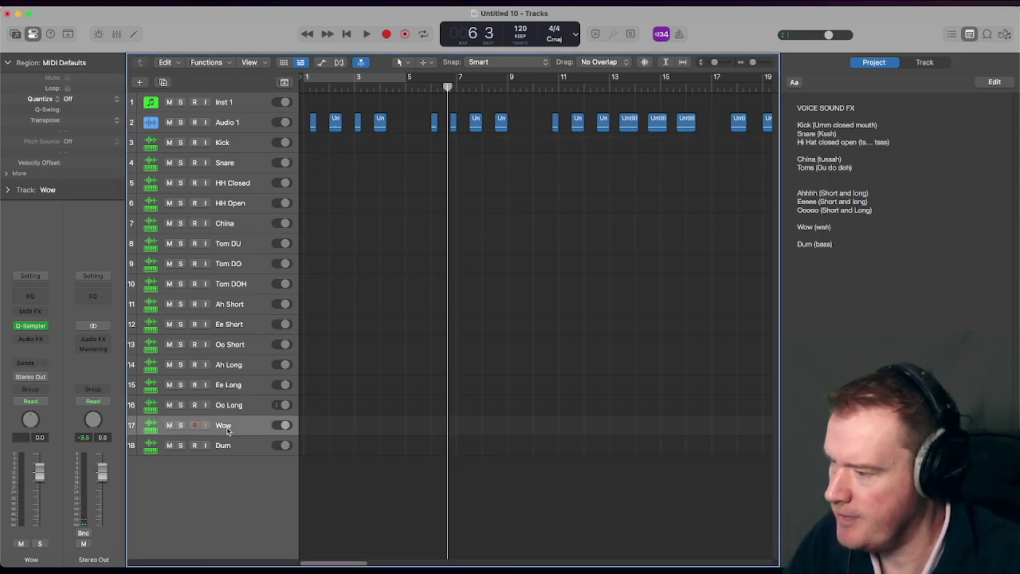
{"action": "left_click", "coordinate": [31, 326]}
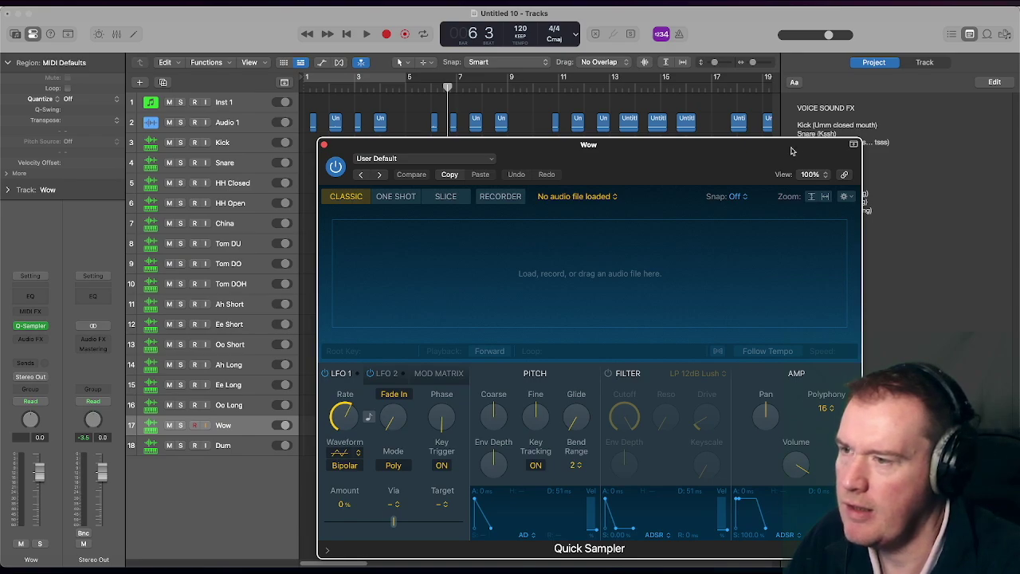
{"action": "left_click_drag", "start_coordinate": [739, 125], "coordinate": [740, 265]}
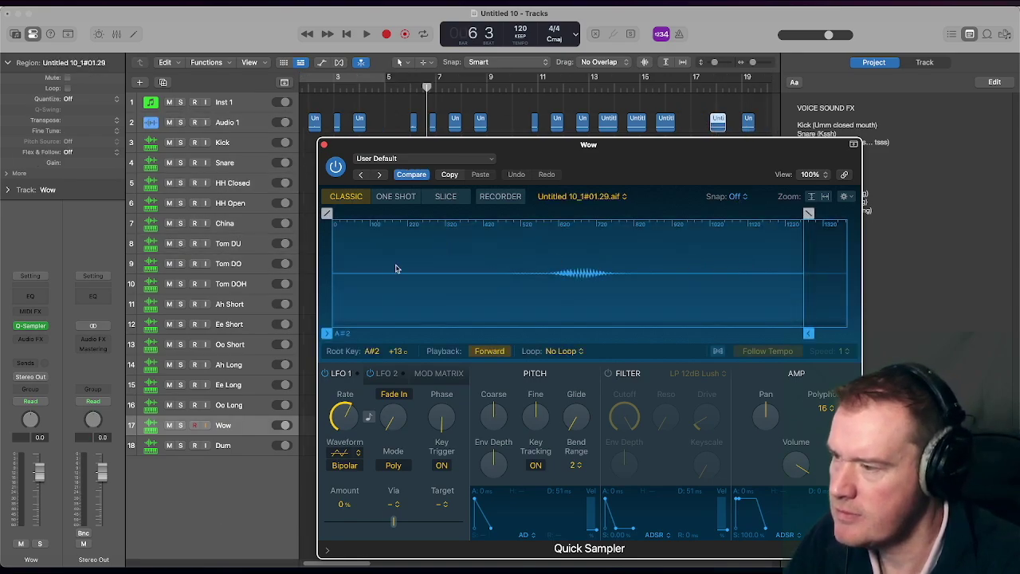
{"action": "left_click_drag", "start_coordinate": [326, 333], "coordinate": [544, 349]}
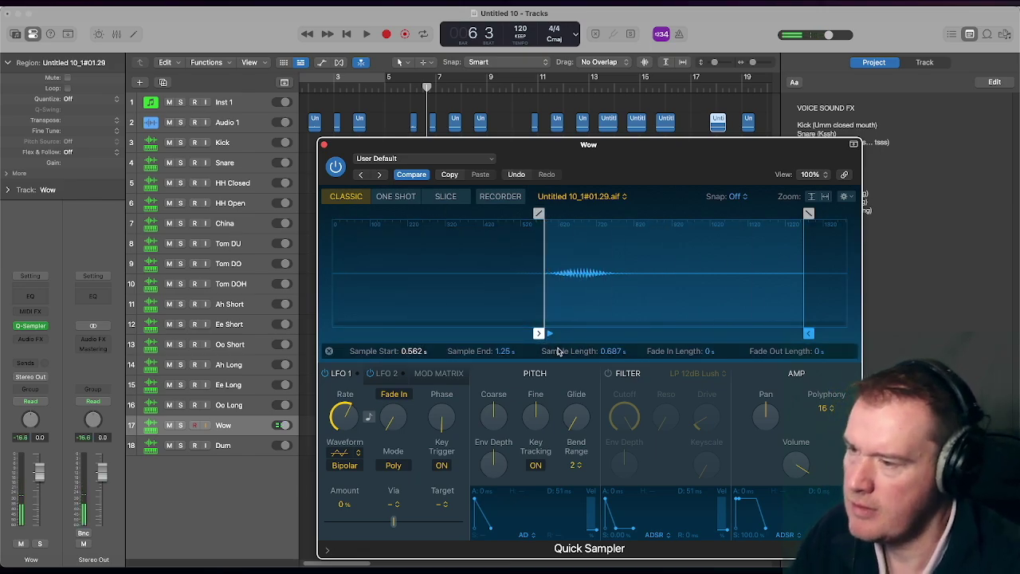
{"action": "left_click_drag", "start_coordinate": [539, 334], "coordinate": [545, 333]}
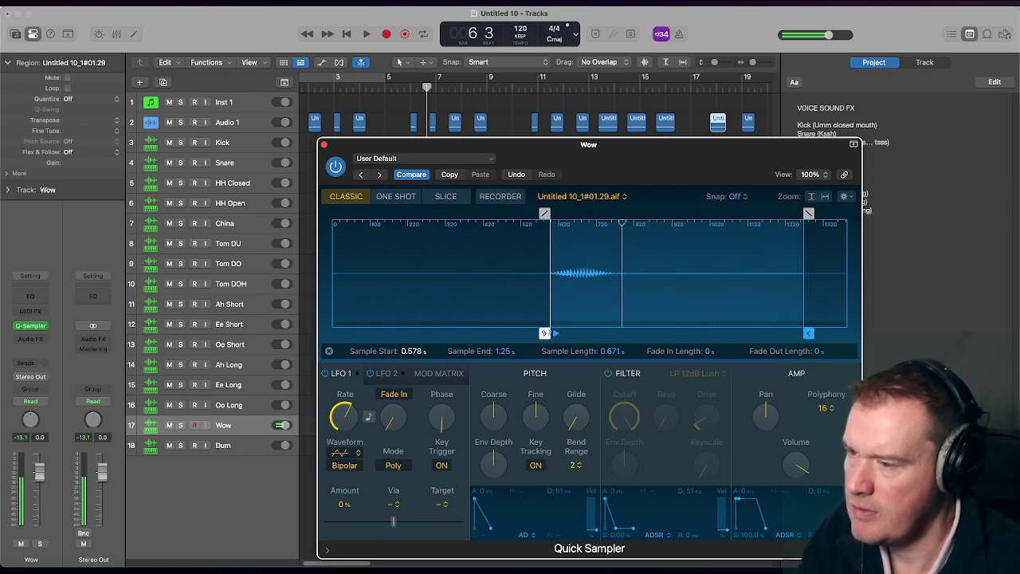
- Trim the Wow sample to about 0.575–0.753 s with a 0.015 s fade-in and 0.02 s fade-out, and close the sampler
{"action": "mouse_move", "coordinate": [804, 315]}
{"action": "left_mouse_down"}
{"action": "mouse_move", "coordinate": [619, 314]}
{"action": "mouse_move", "coordinate": [636, 315]}
{"action": "left_mouse_up"}
{"action": "left_click_drag", "start_coordinate": [636, 212], "coordinate": [606, 225]}
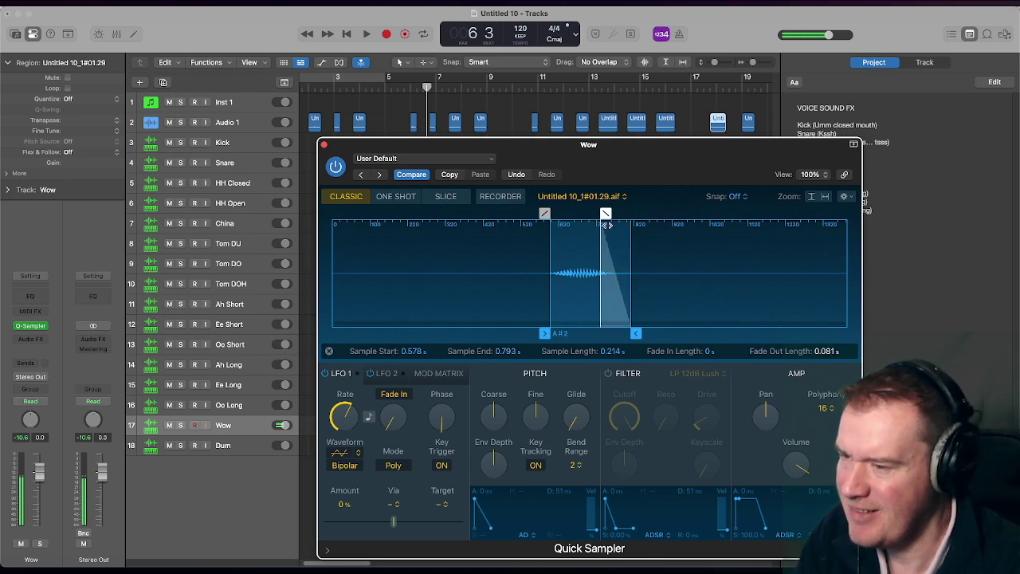
{"action": "left_click_drag", "start_coordinate": [636, 333], "coordinate": [622, 335]}
{"action": "left_click_drag", "start_coordinate": [595, 212], "coordinate": [614, 214]}
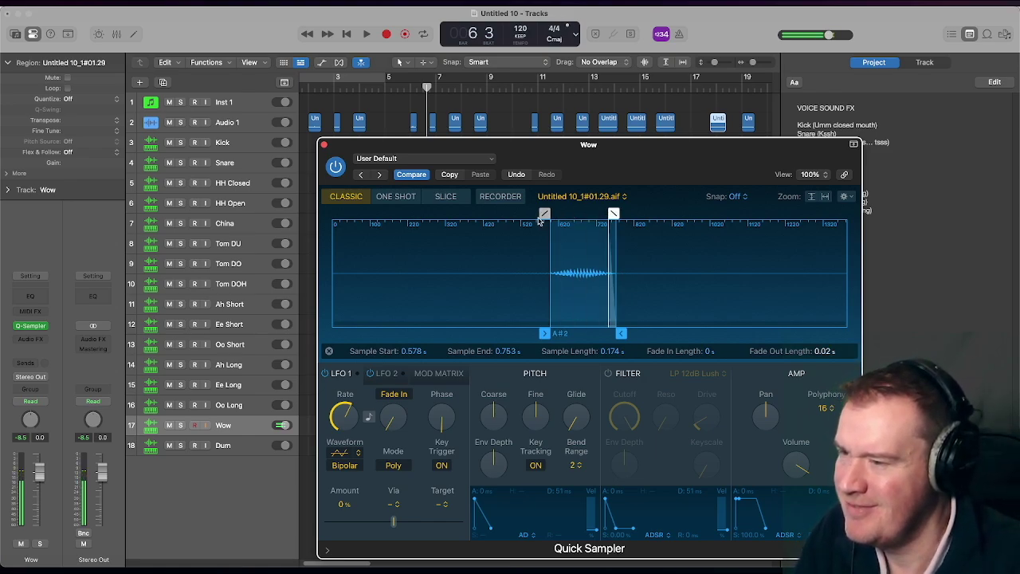
{"action": "mouse_move", "coordinate": [544, 333]}
{"action": "left_mouse_down"}
{"action": "mouse_move", "coordinate": [542, 299]}
{"action": "mouse_move", "coordinate": [542, 333]}
{"action": "left_mouse_up"}
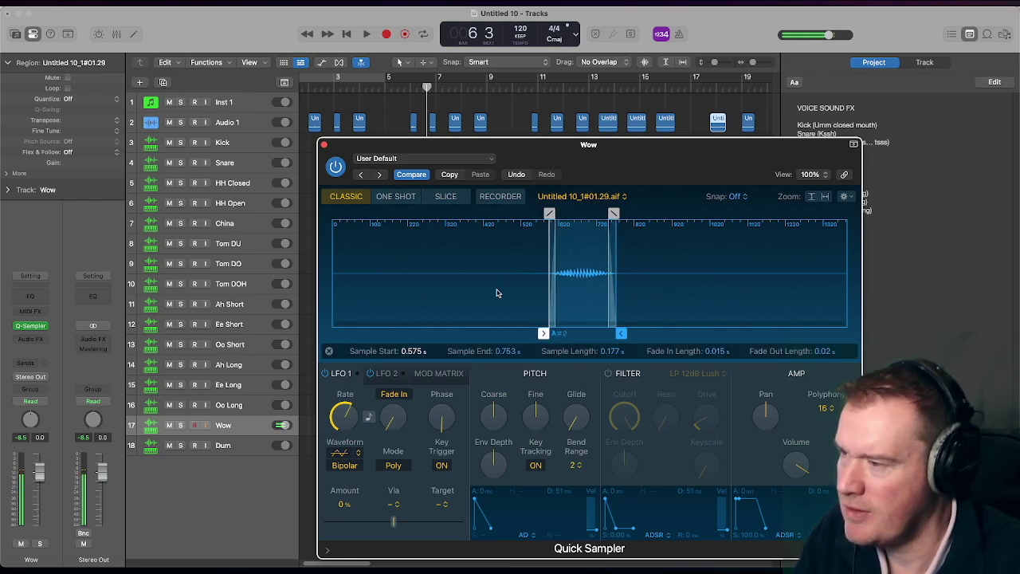
{"action": "left_click", "coordinate": [326, 146]}
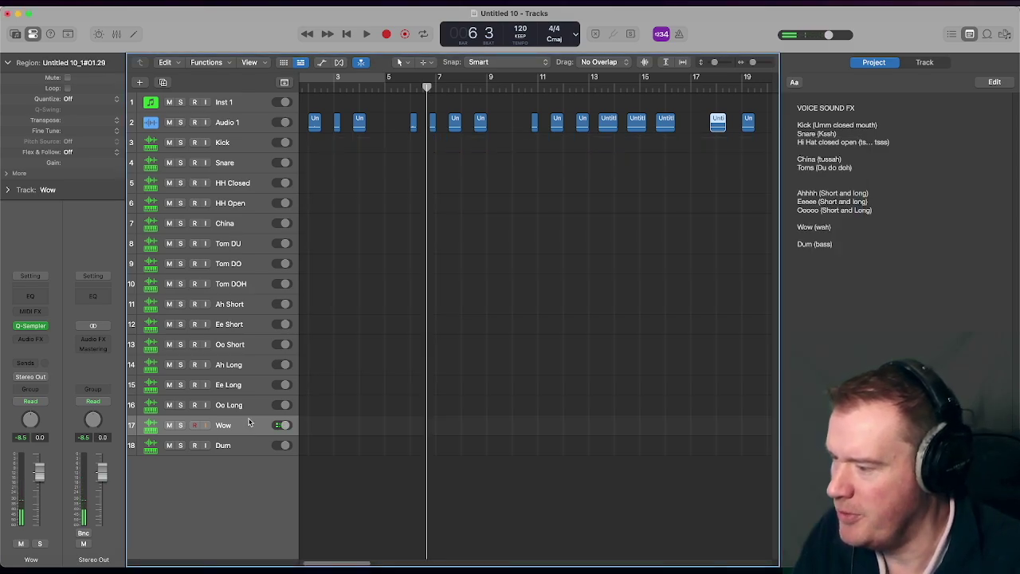
- Load the last Audio 1 region, near bar 19, into the Dum track's Quick Sampler and trim the sample start to about 0.422 s
{"action": "left_click", "coordinate": [237, 448]}
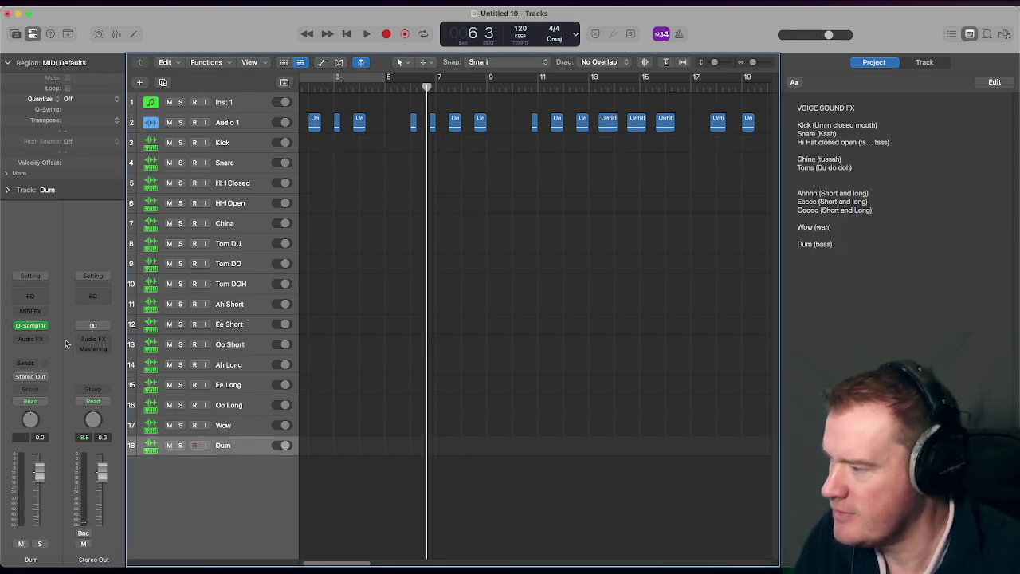
{"action": "left_click", "coordinate": [32, 329]}
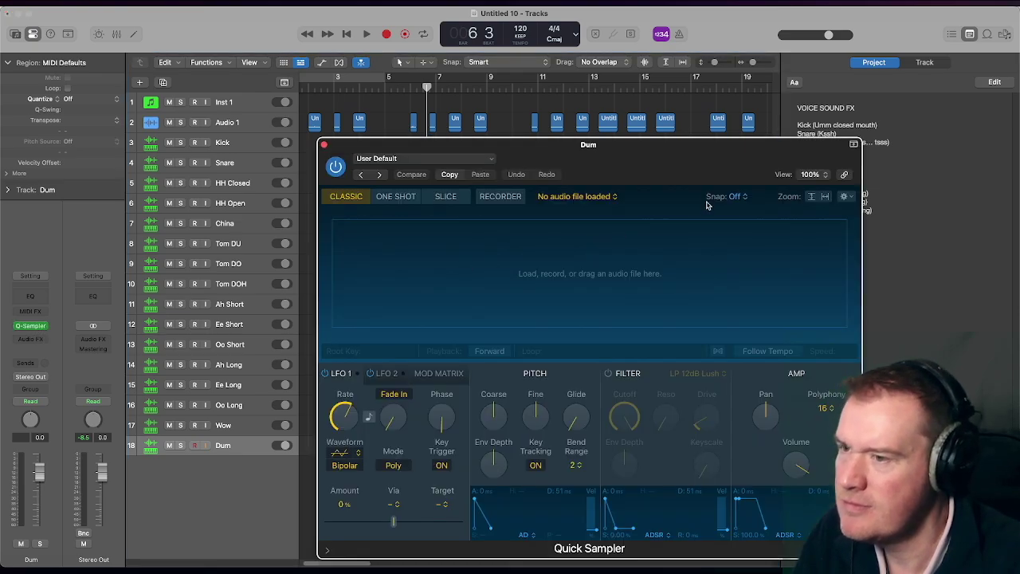
{"action": "left_click_drag", "start_coordinate": [747, 120], "coordinate": [747, 258]}
{"action": "left_click_drag", "start_coordinate": [327, 333], "coordinate": [486, 333]}
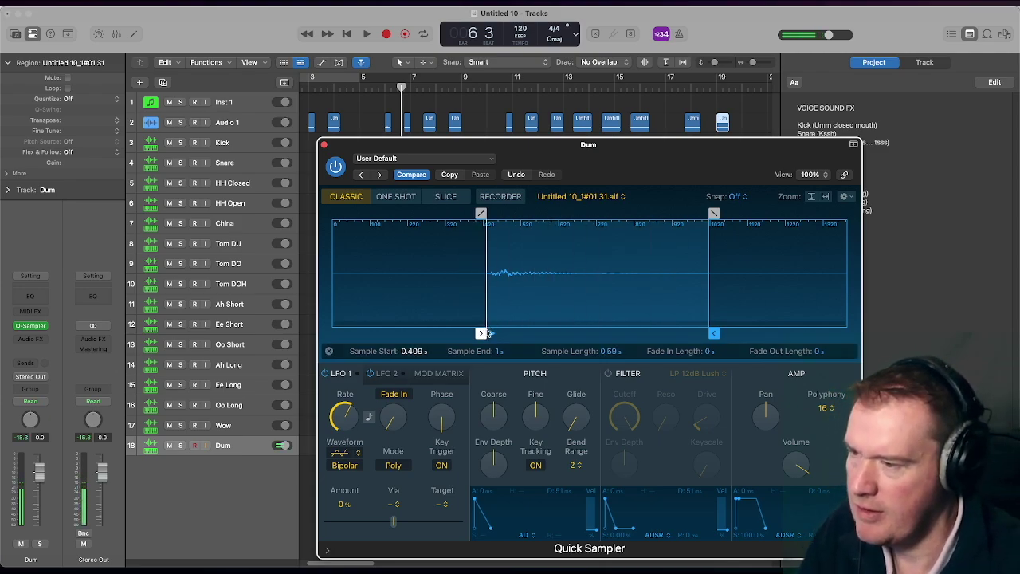
{"action": "mouse_move", "coordinate": [479, 333]}
{"action": "left_mouse_down"}
{"action": "mouse_move", "coordinate": [498, 333]}
{"action": "mouse_move", "coordinate": [485, 333]}
{"action": "left_mouse_up"}
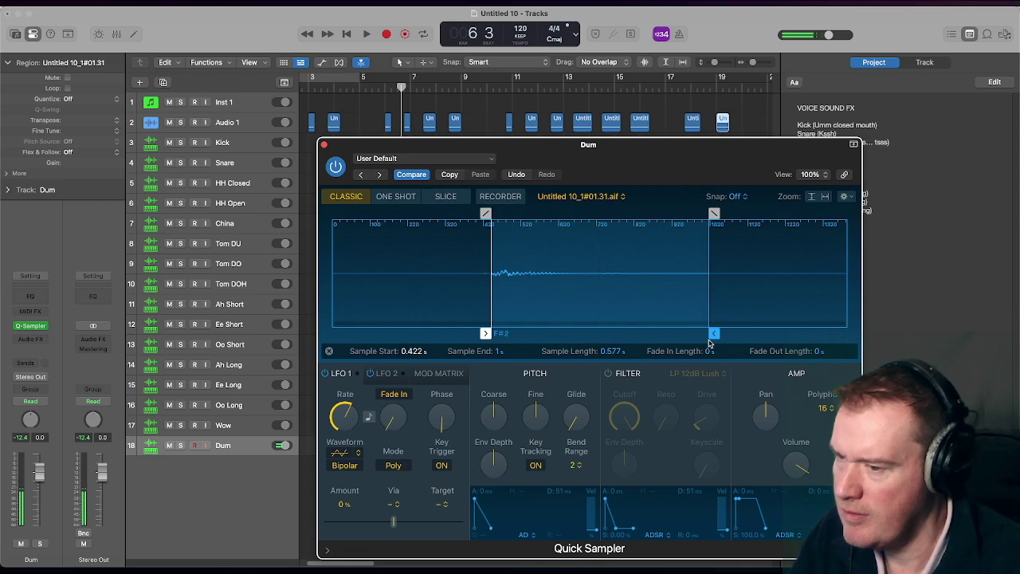
- Set the Dum sample's end to about 0.681 s with a fade-out of about 0.056 s, and close the sampler
{"action": "left_click_drag", "start_coordinate": [714, 333], "coordinate": [567, 324]}
{"action": "left_click_drag", "start_coordinate": [574, 212], "coordinate": [547, 227]}
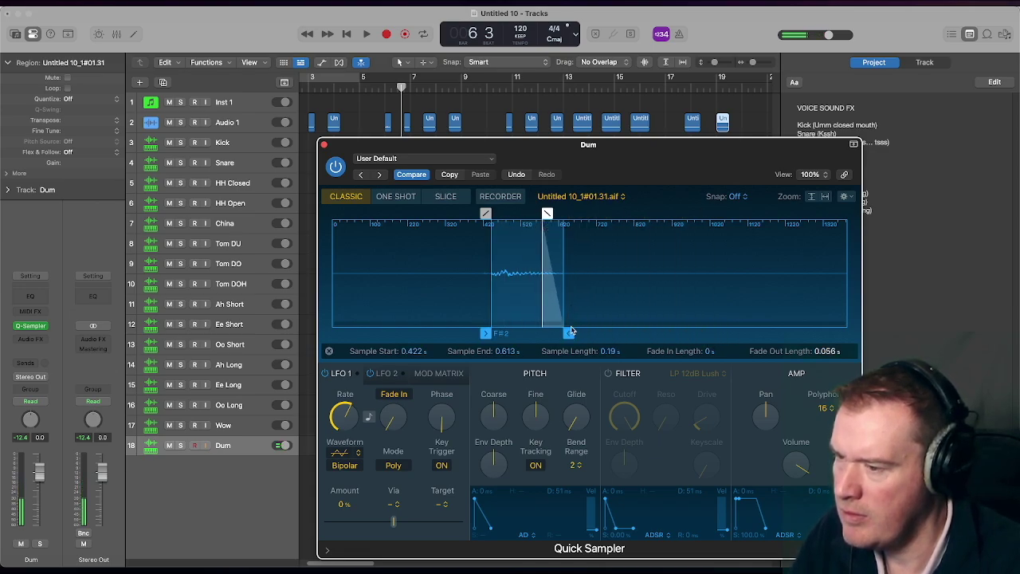
{"action": "left_click_drag", "start_coordinate": [571, 330], "coordinate": [595, 333]}
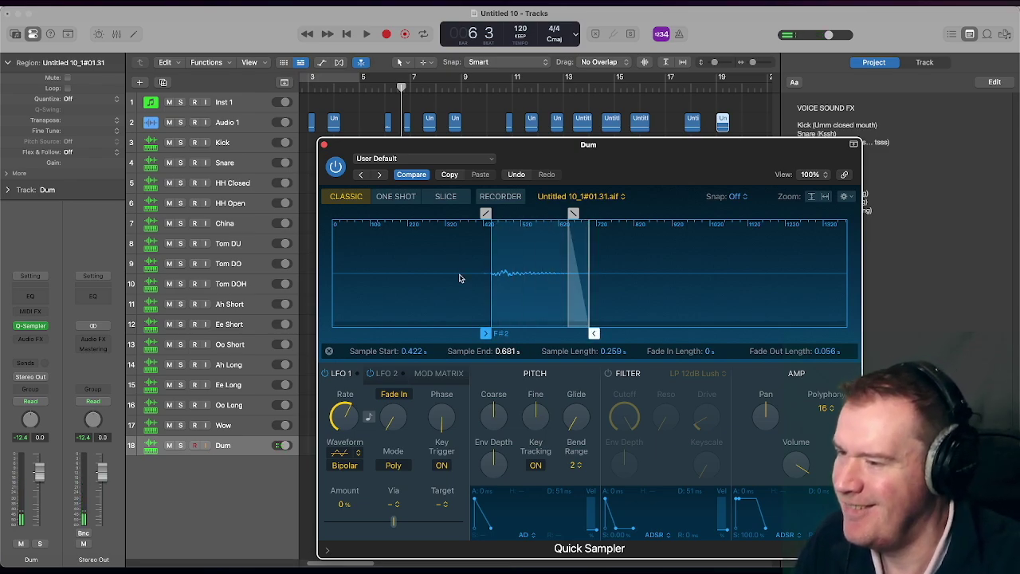
{"action": "left_click", "coordinate": [324, 144]}
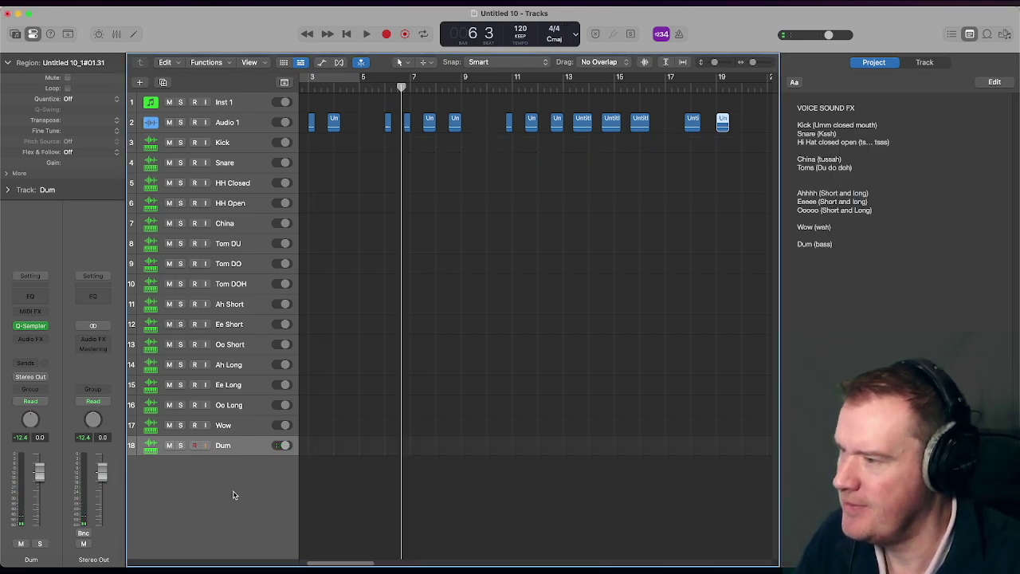